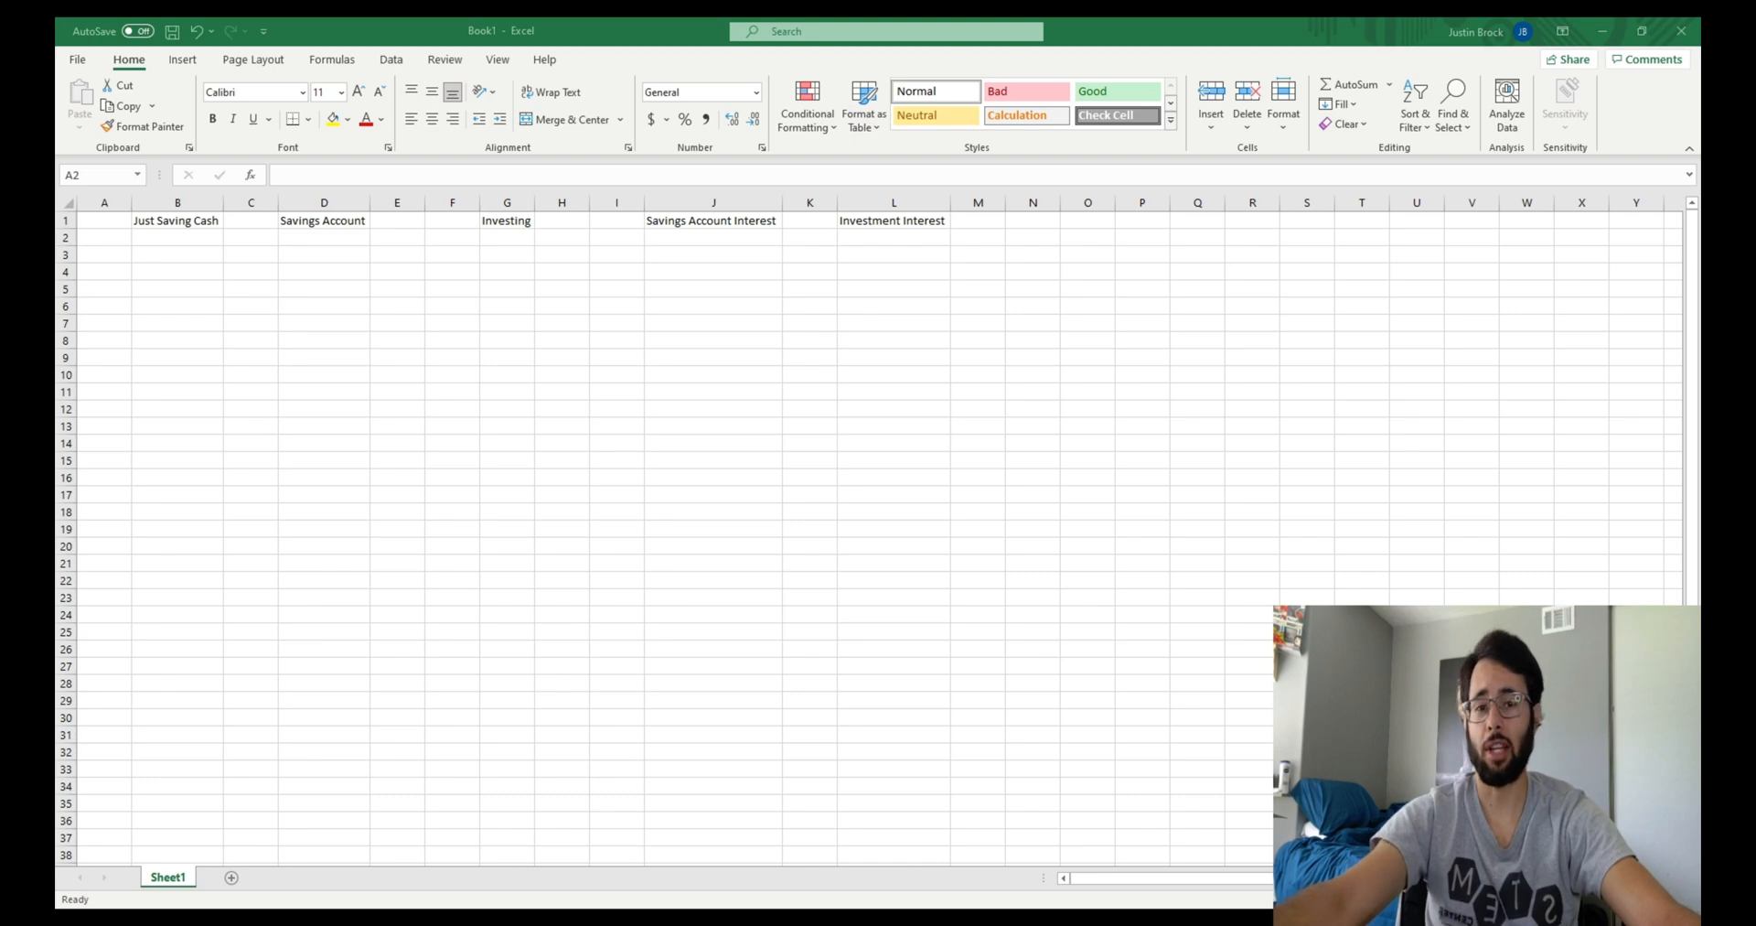
{"action": "left_click", "coordinate": [225, 323]}
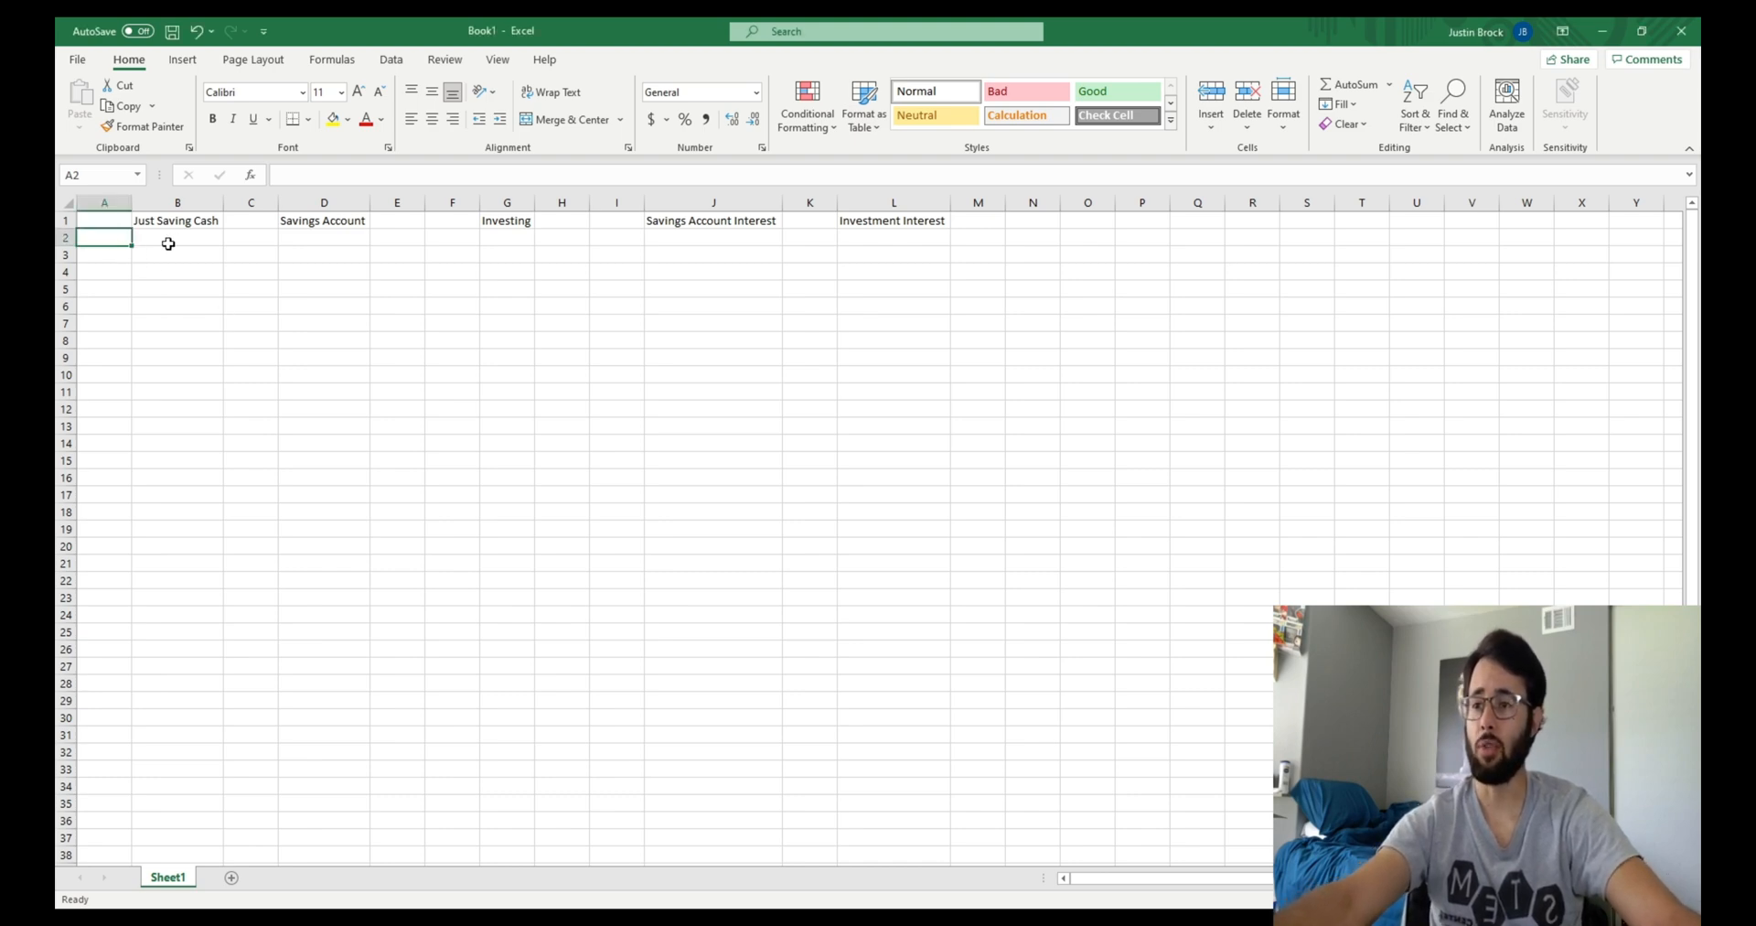
{"action": "left_click", "coordinate": [183, 217]}
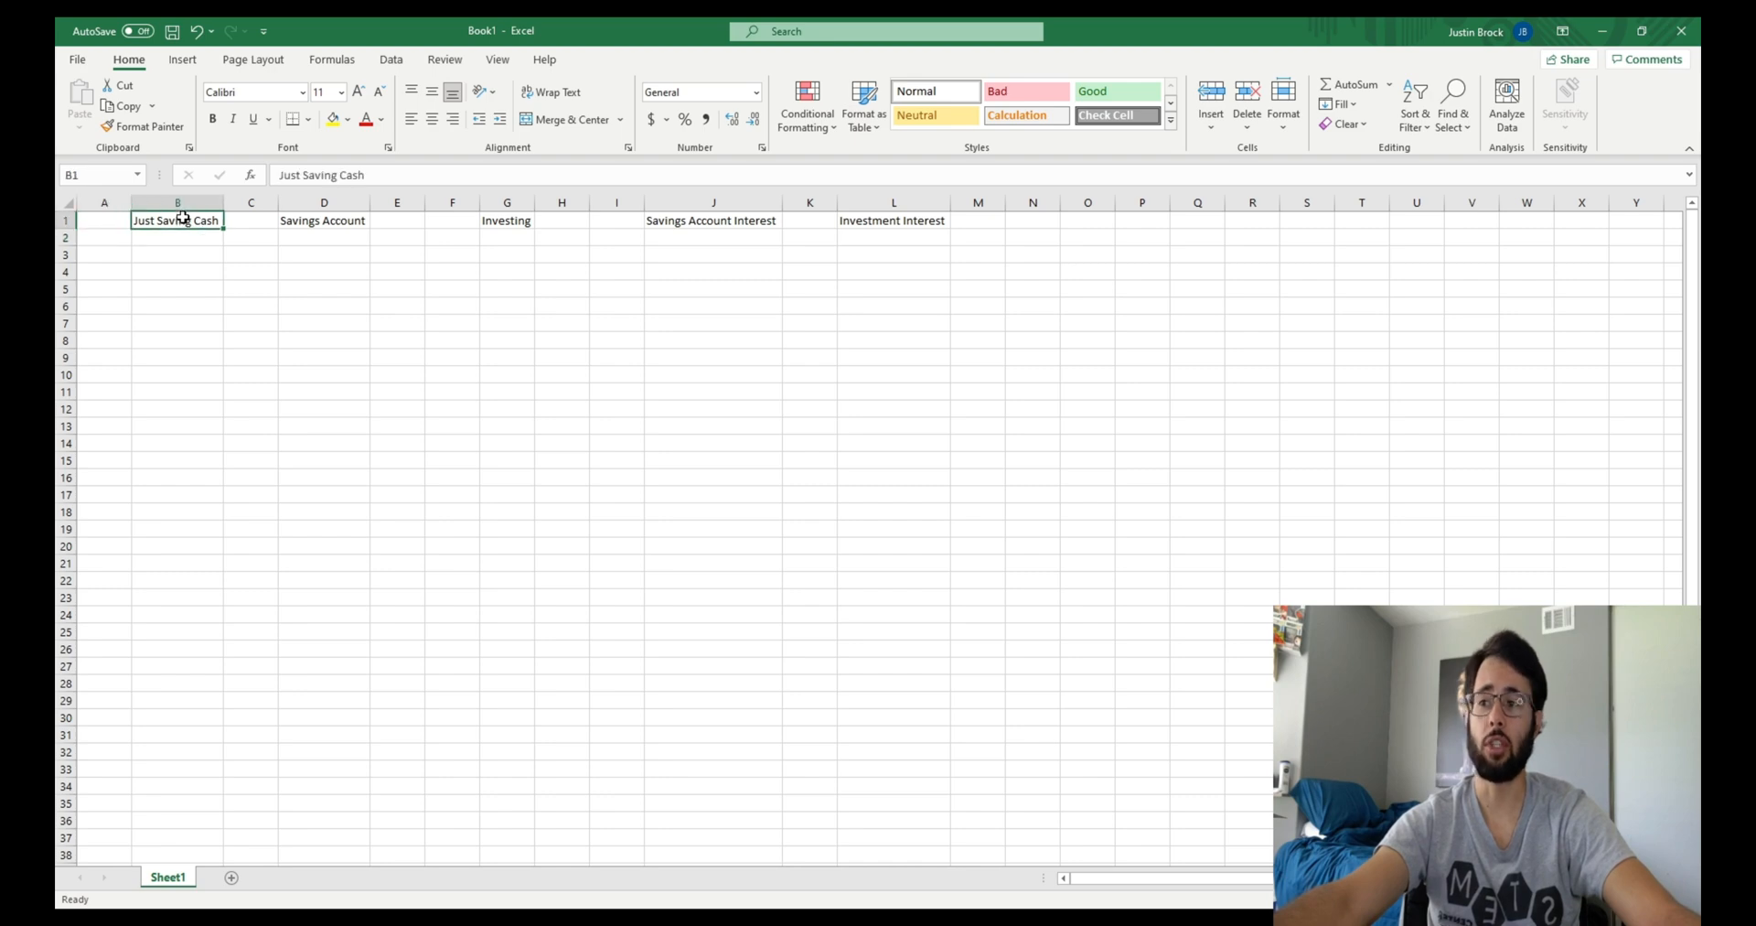
{"action": "left_click", "coordinate": [285, 223]}
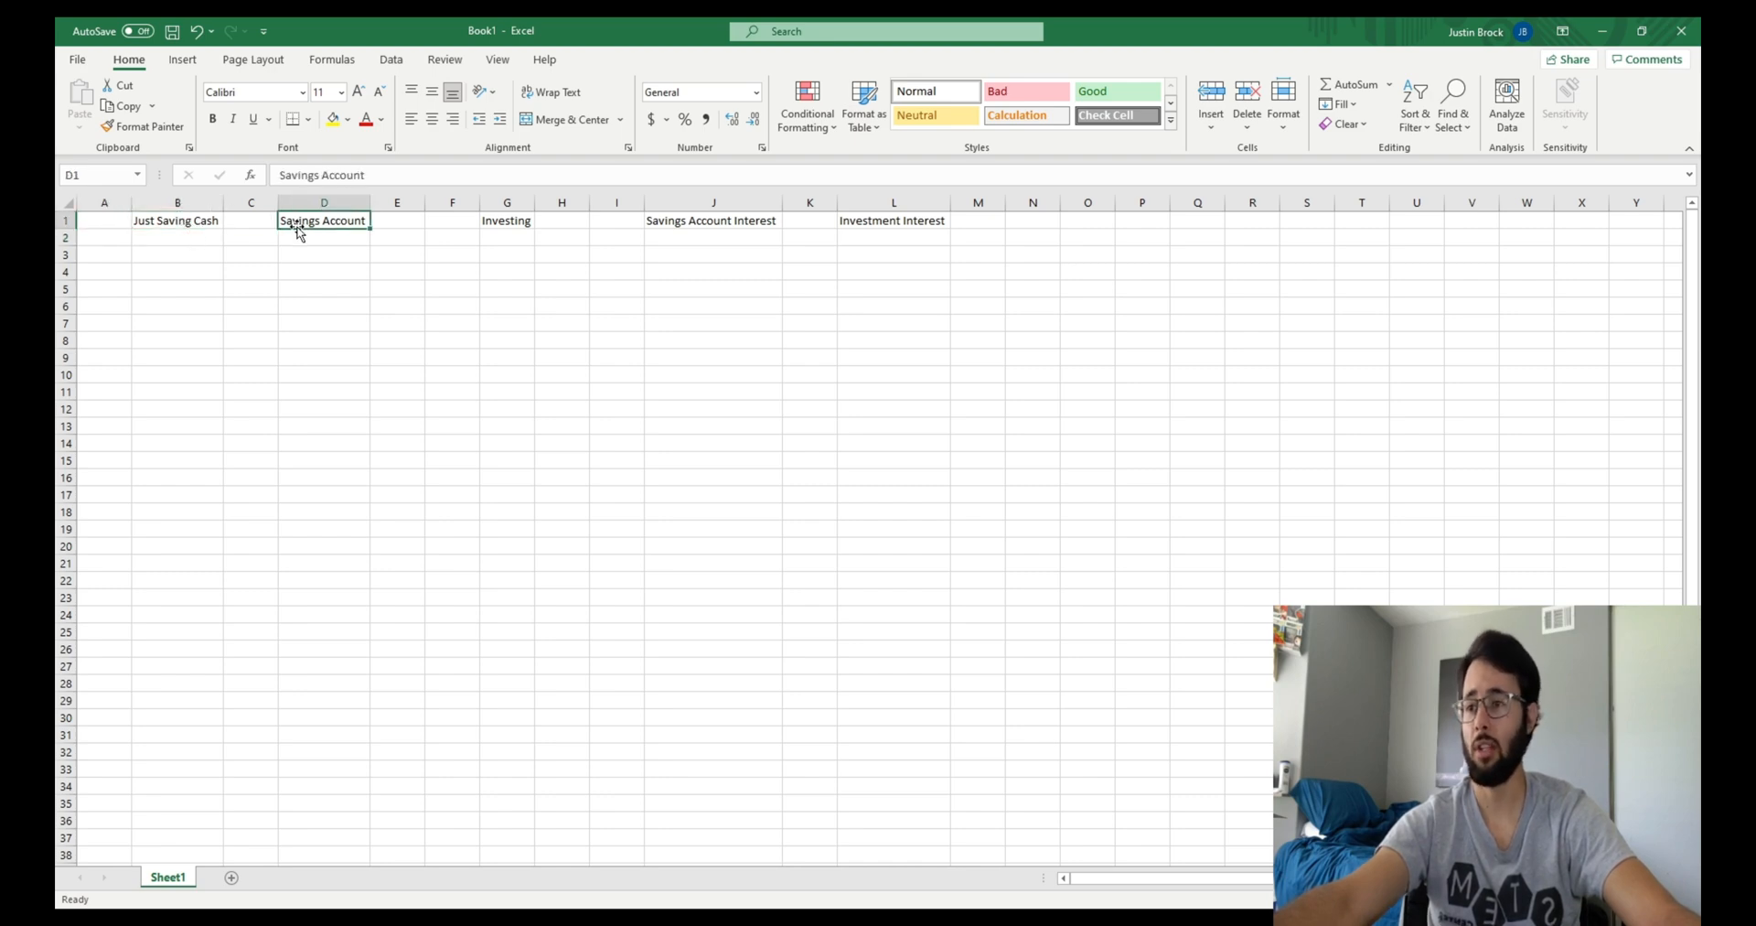
{"action": "left_click", "coordinate": [522, 222]}
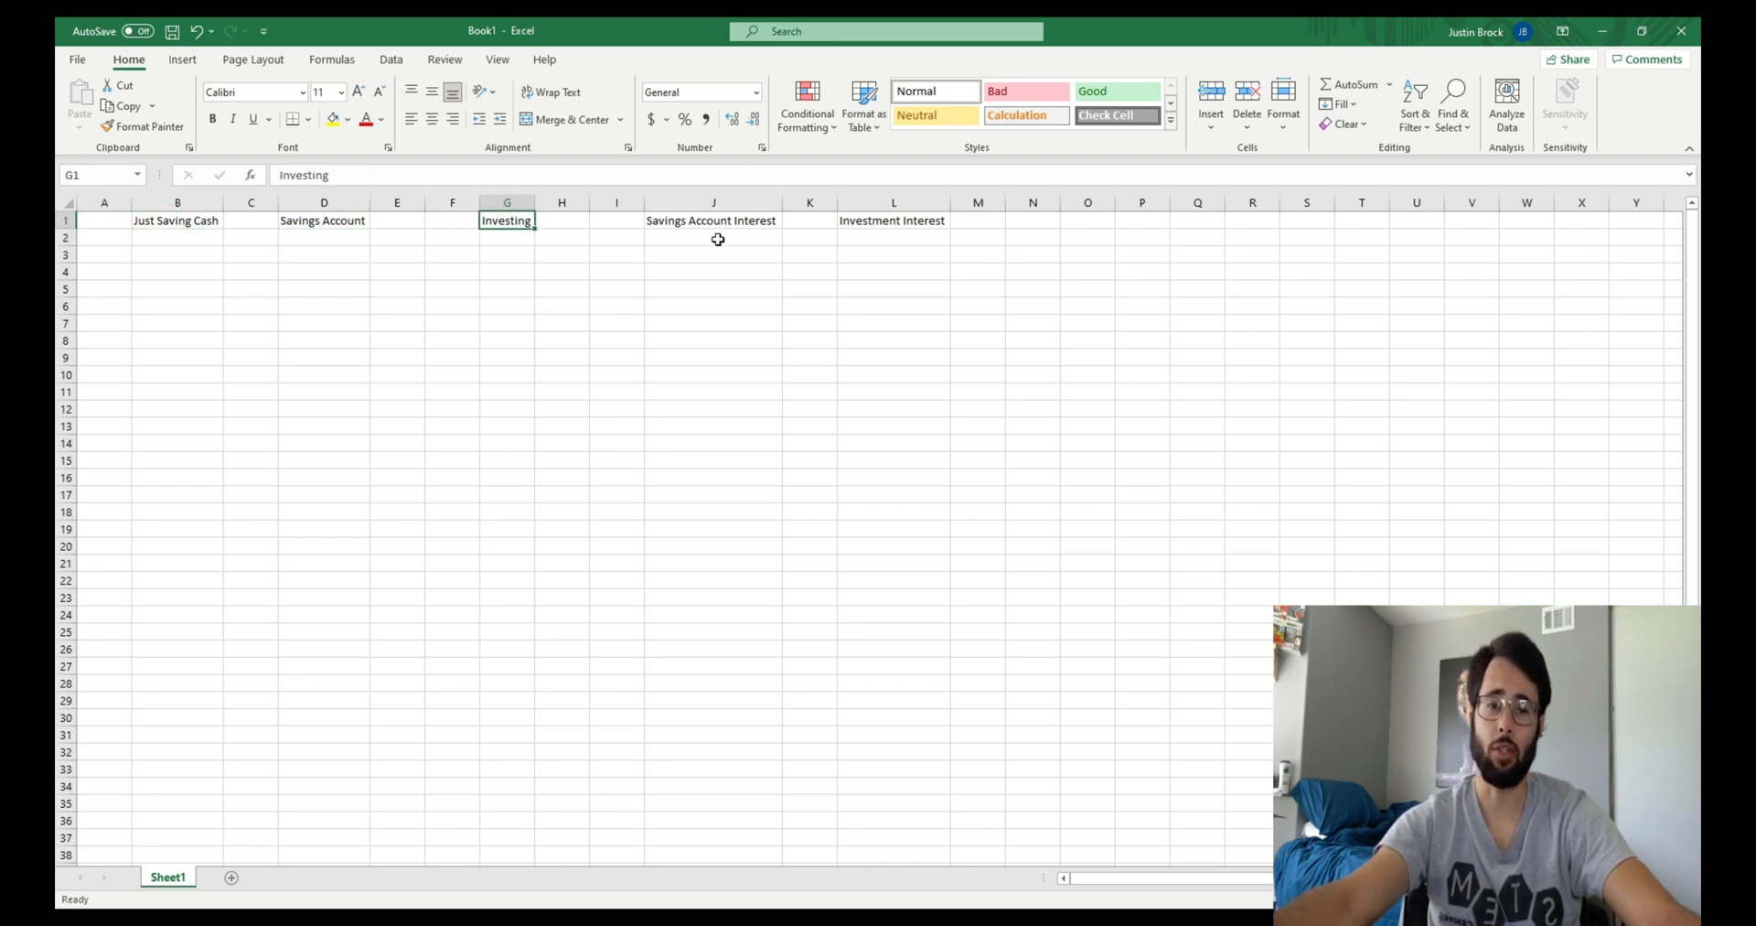
Number the rows 1 to 24 in A2:A25 by entering 1 and 2 and filling the series down
{"action": "left_click", "coordinate": [96, 238]}
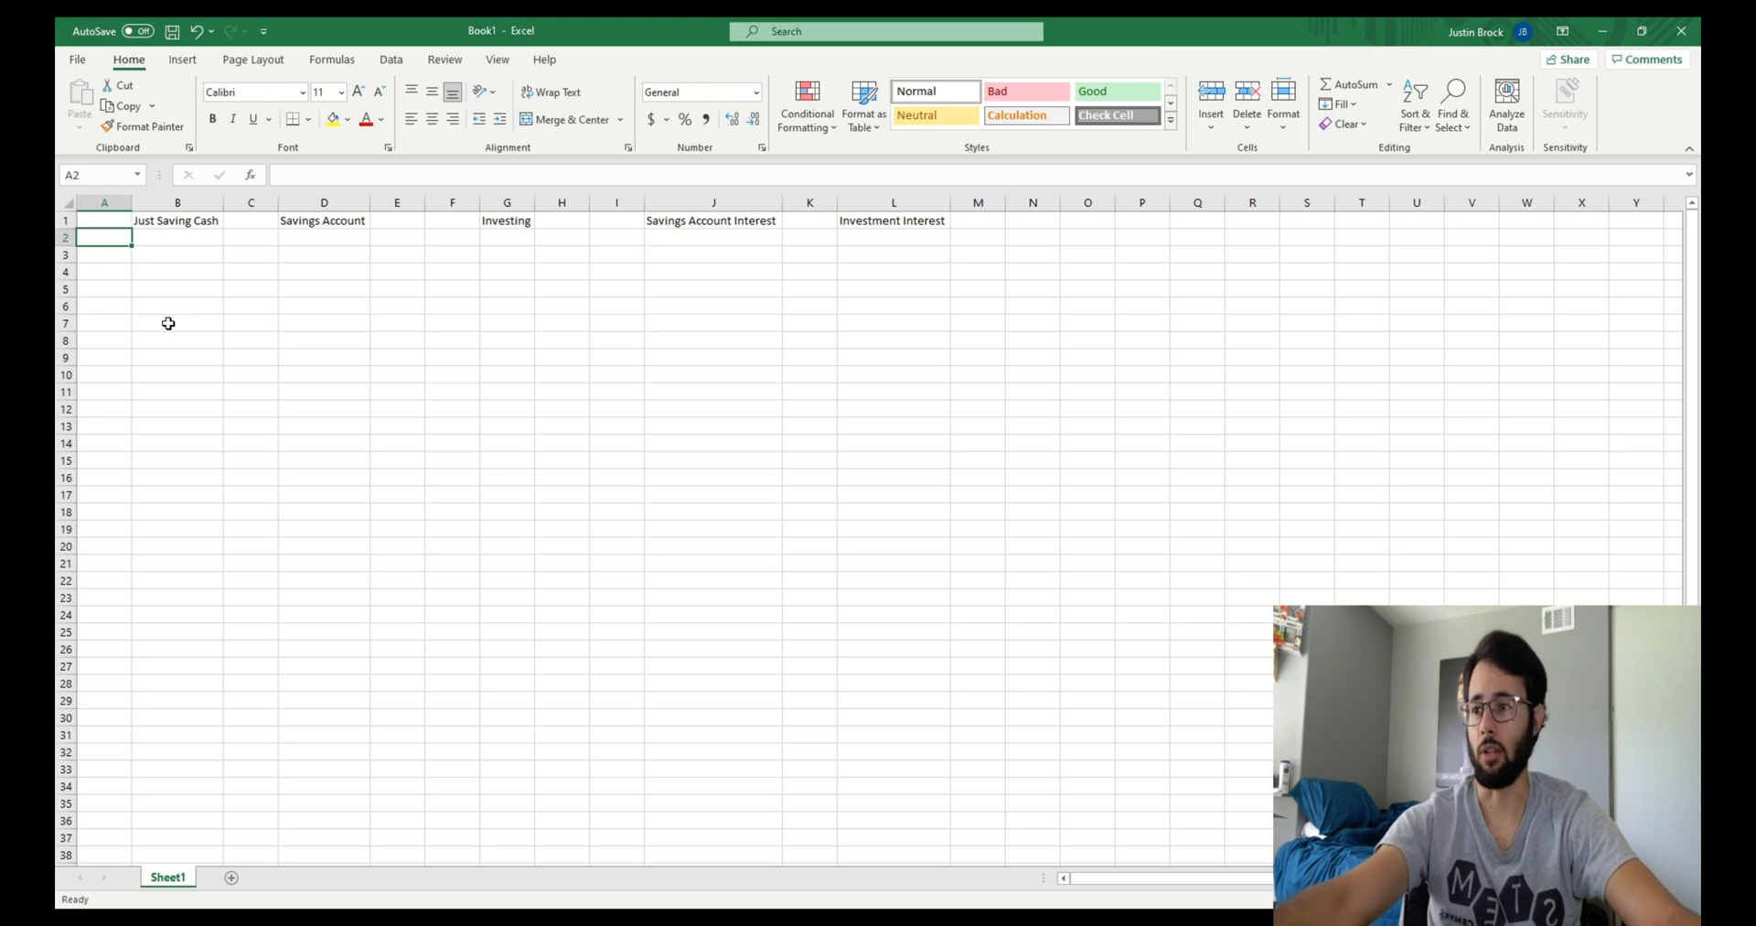
{"action": "type", "text": "1"}
{"action": "key", "text": "Return"}
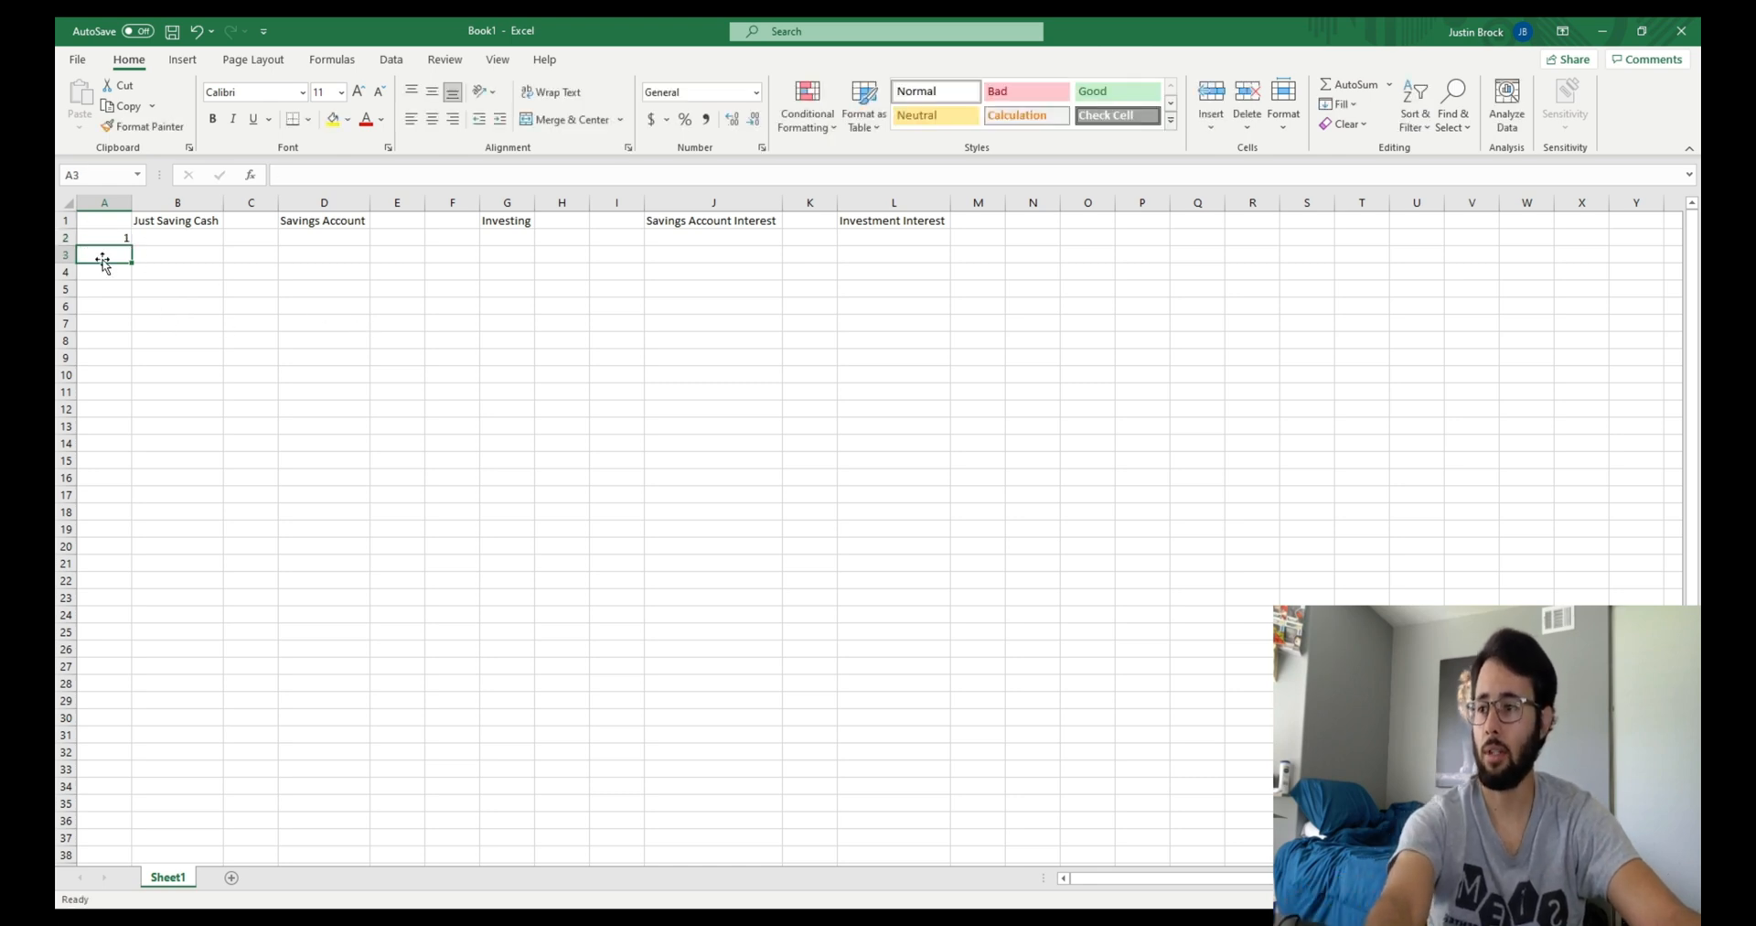
{"action": "type", "text": "2"}
{"action": "key", "text": "Return"}
{"action": "left_click_drag", "start_coordinate": [106, 237], "coordinate": [102, 640]}
{"action": "left_click", "coordinate": [151, 495]}
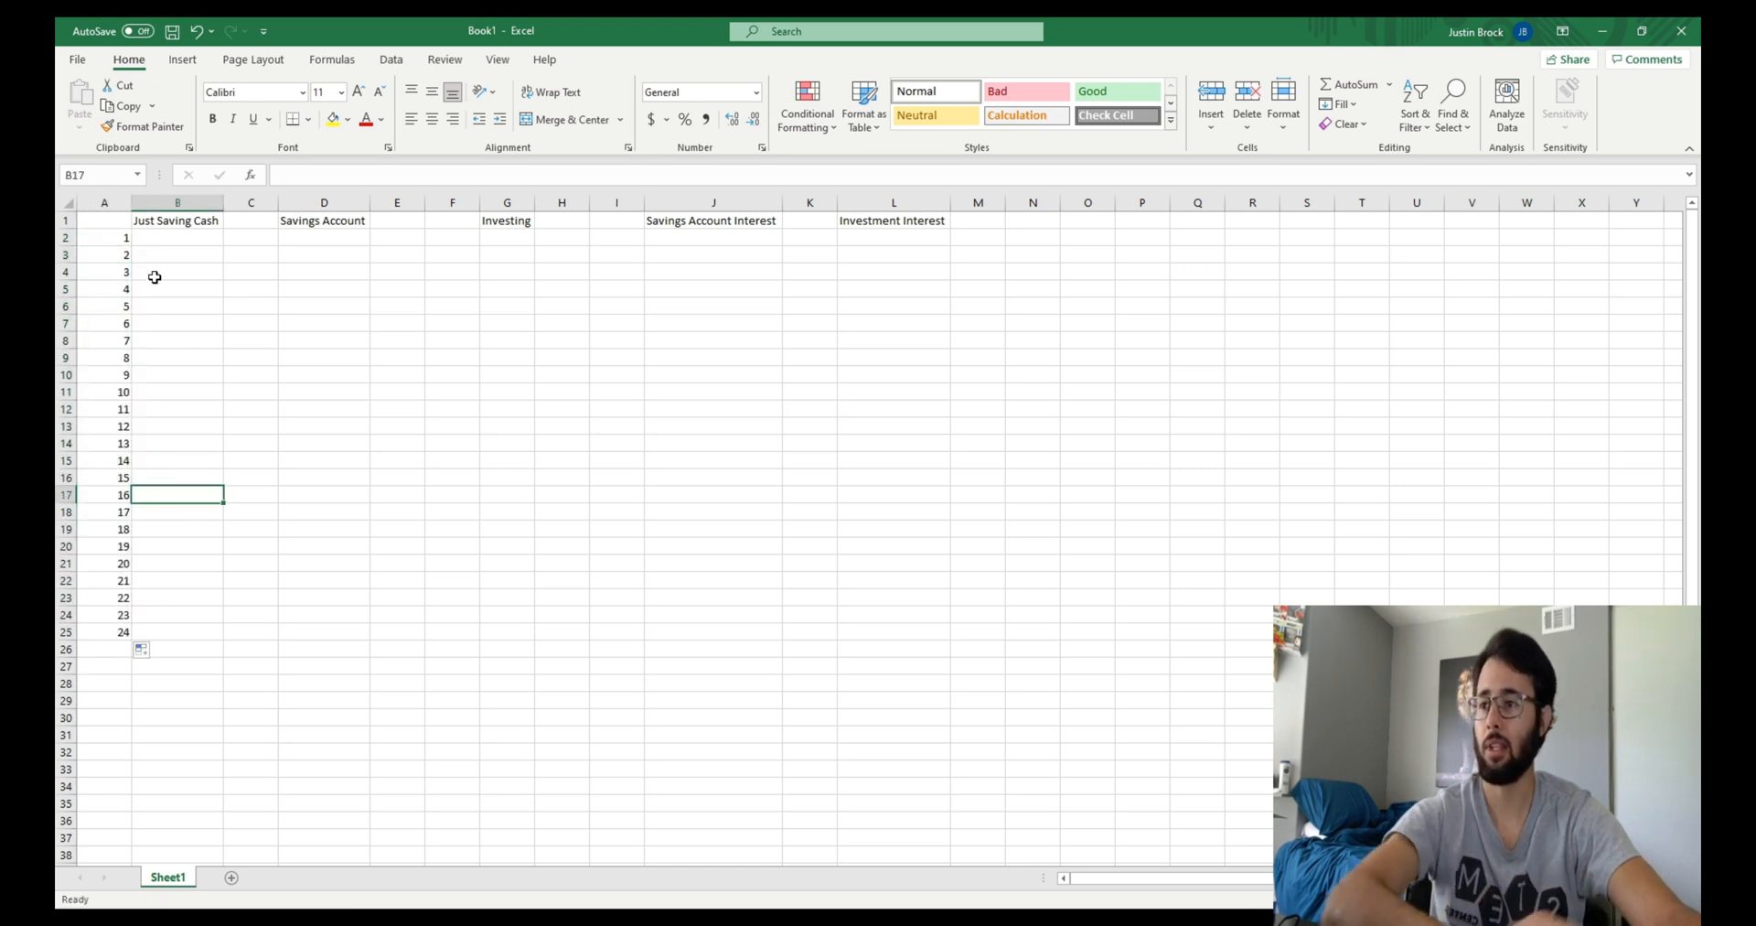
{"action": "left_click", "coordinate": [105, 240]}
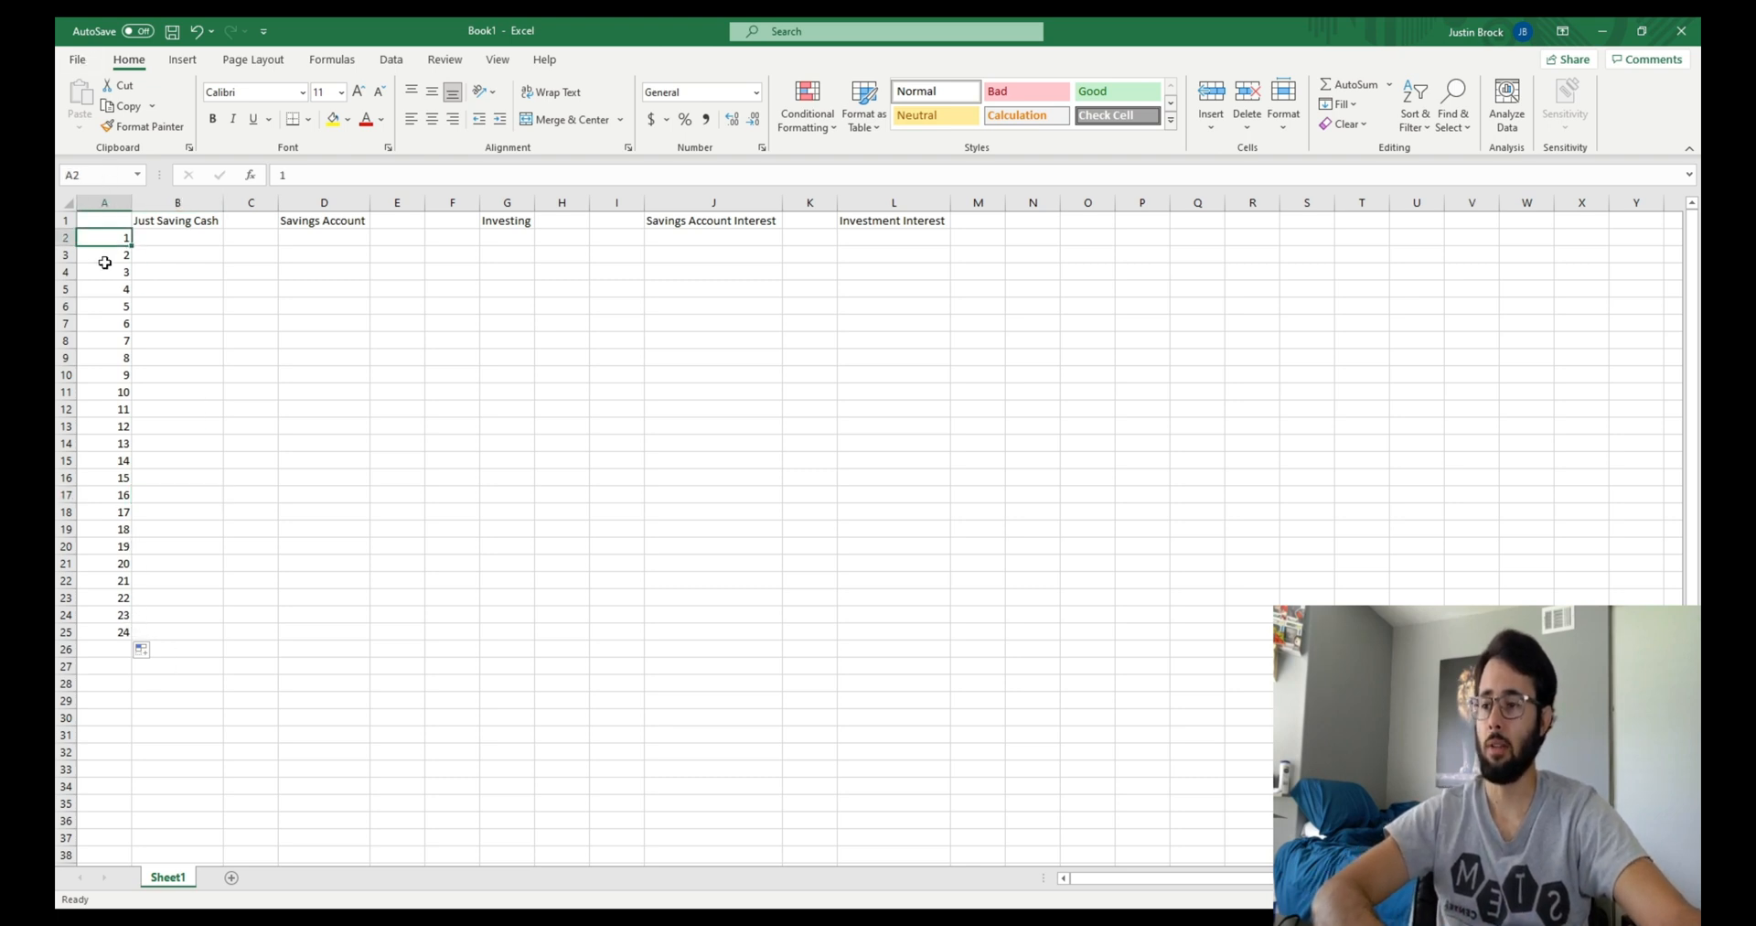
Under Just Saving Cash, enter 100 in B2 and the formula =B2+100 in B3
{"action": "left_click", "coordinate": [183, 237]}
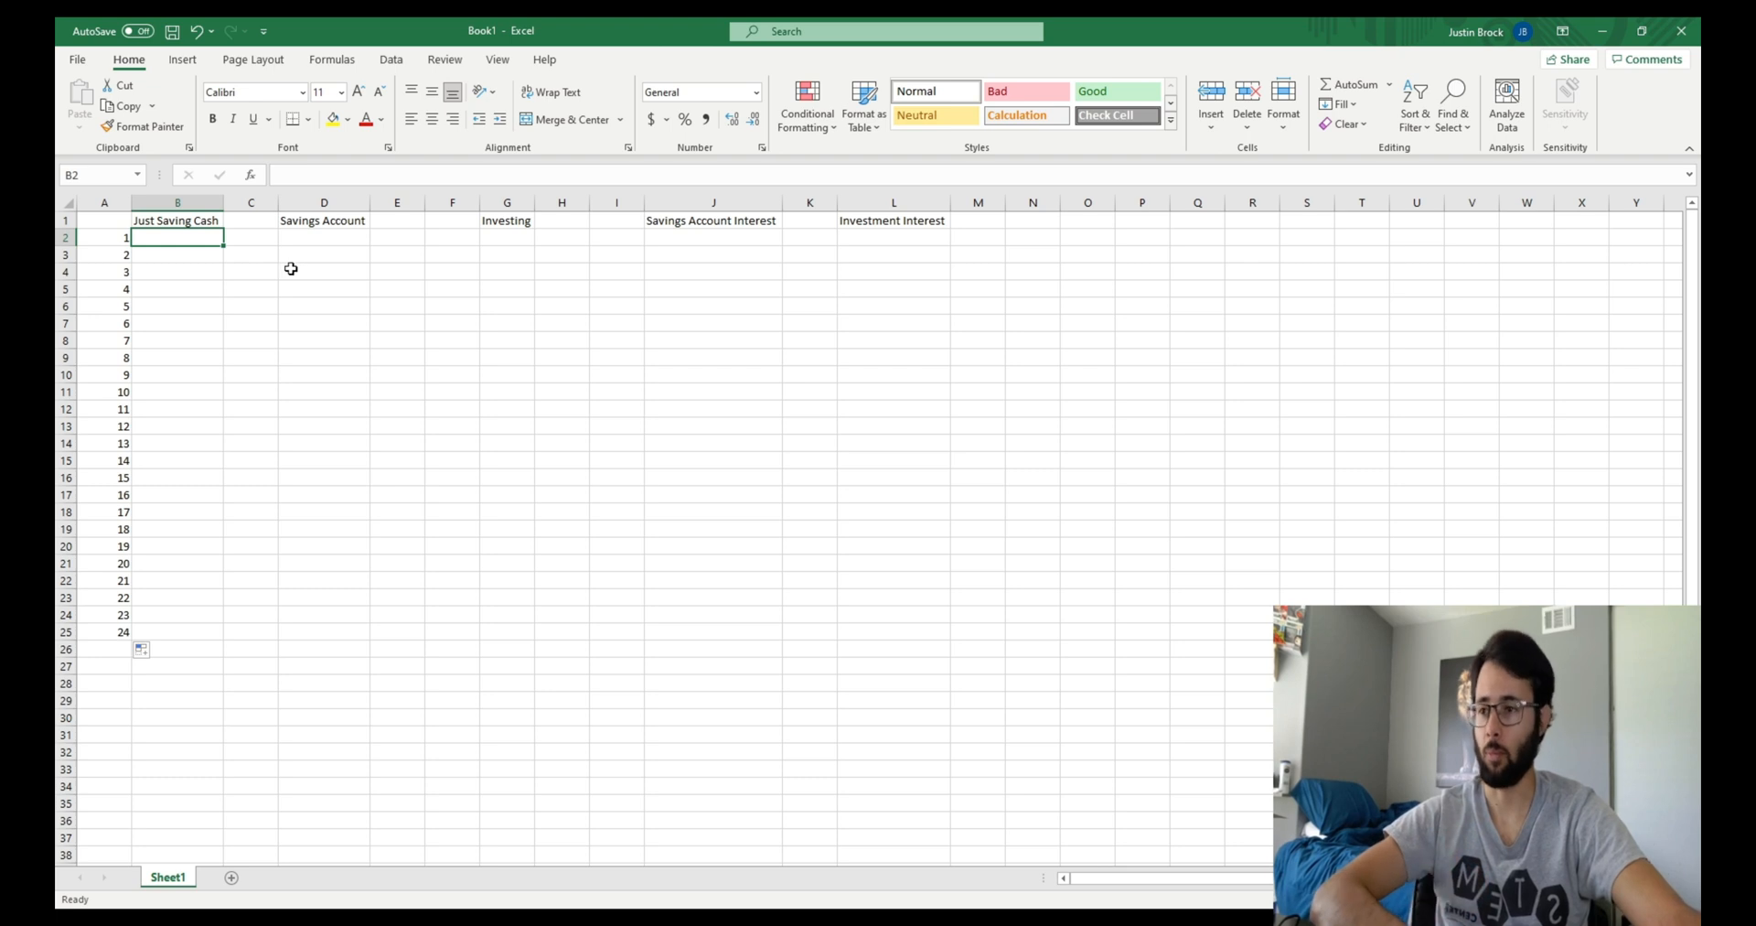
{"action": "type", "text": "100"}
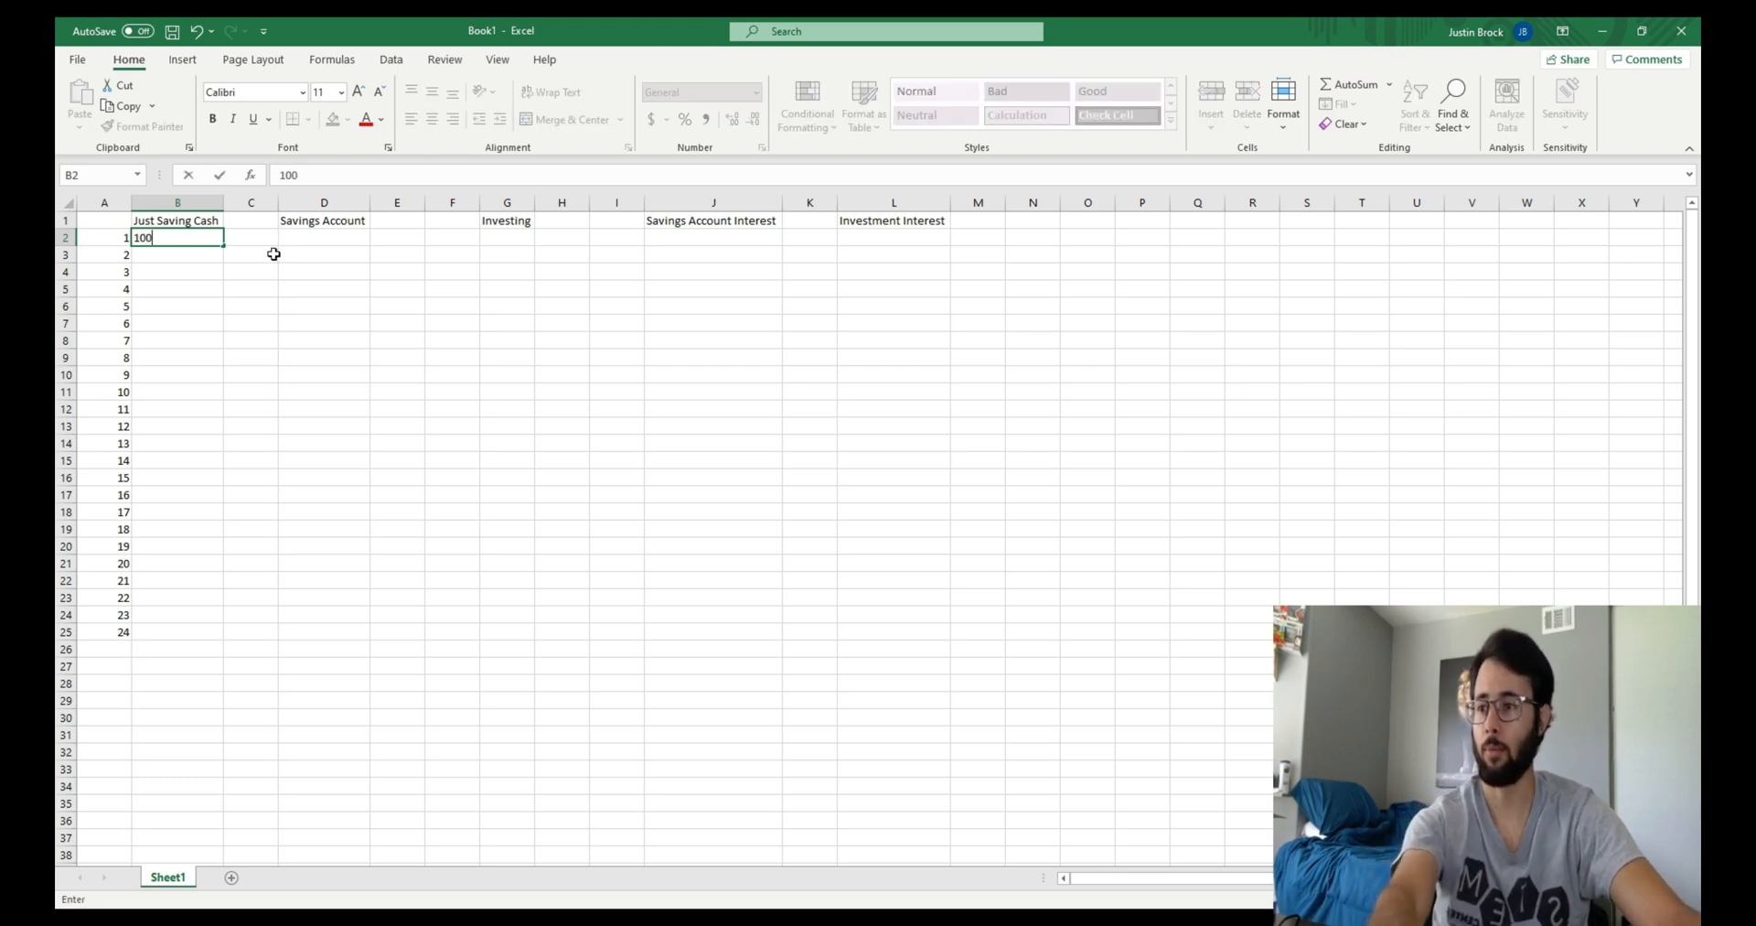
{"action": "left_click", "coordinate": [176, 263]}
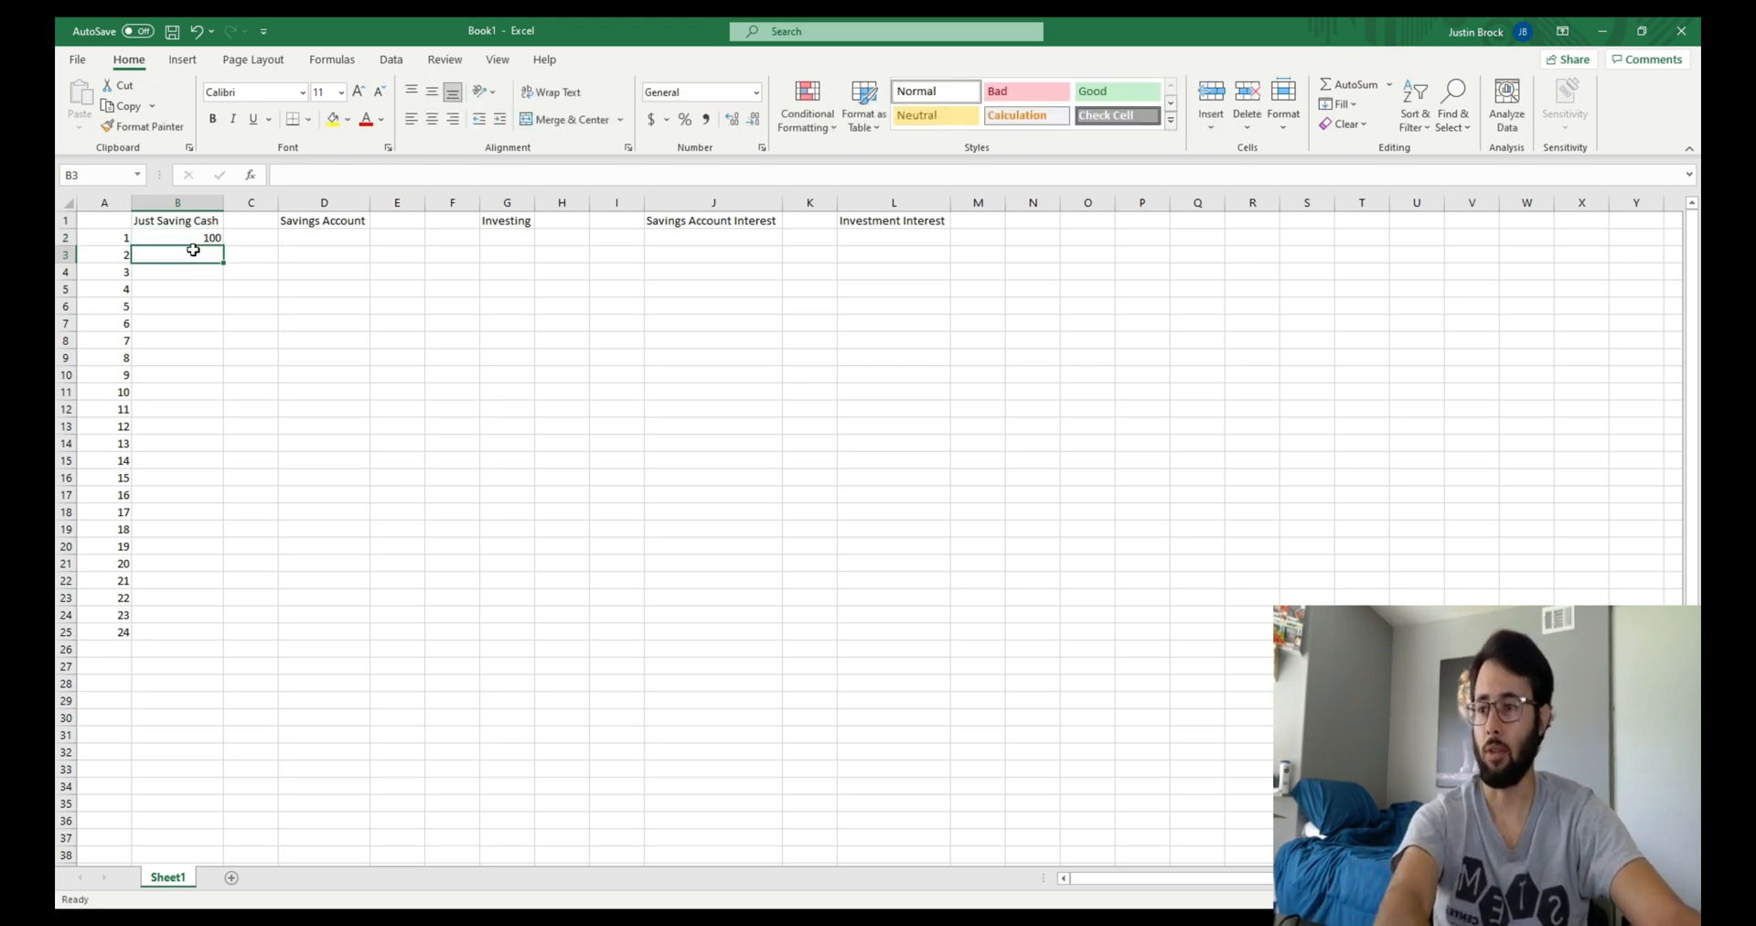
{"action": "type", "text": "="}
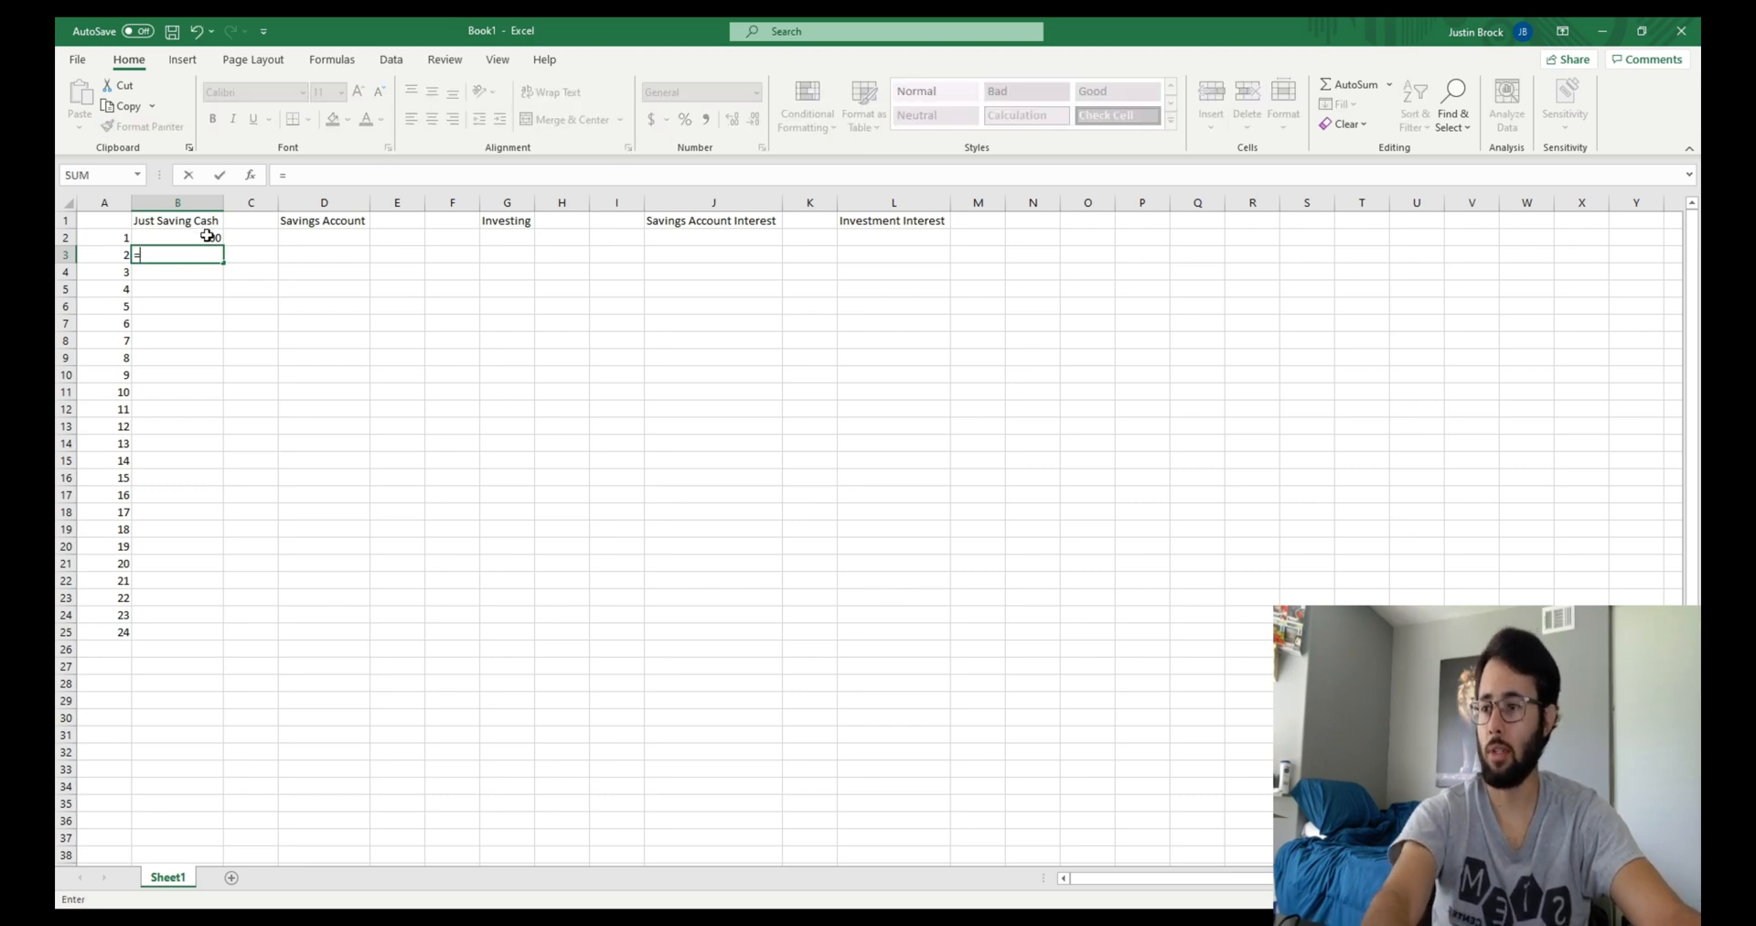
{"action": "left_click", "coordinate": [207, 236]}
{"action": "type", "text": "+"}
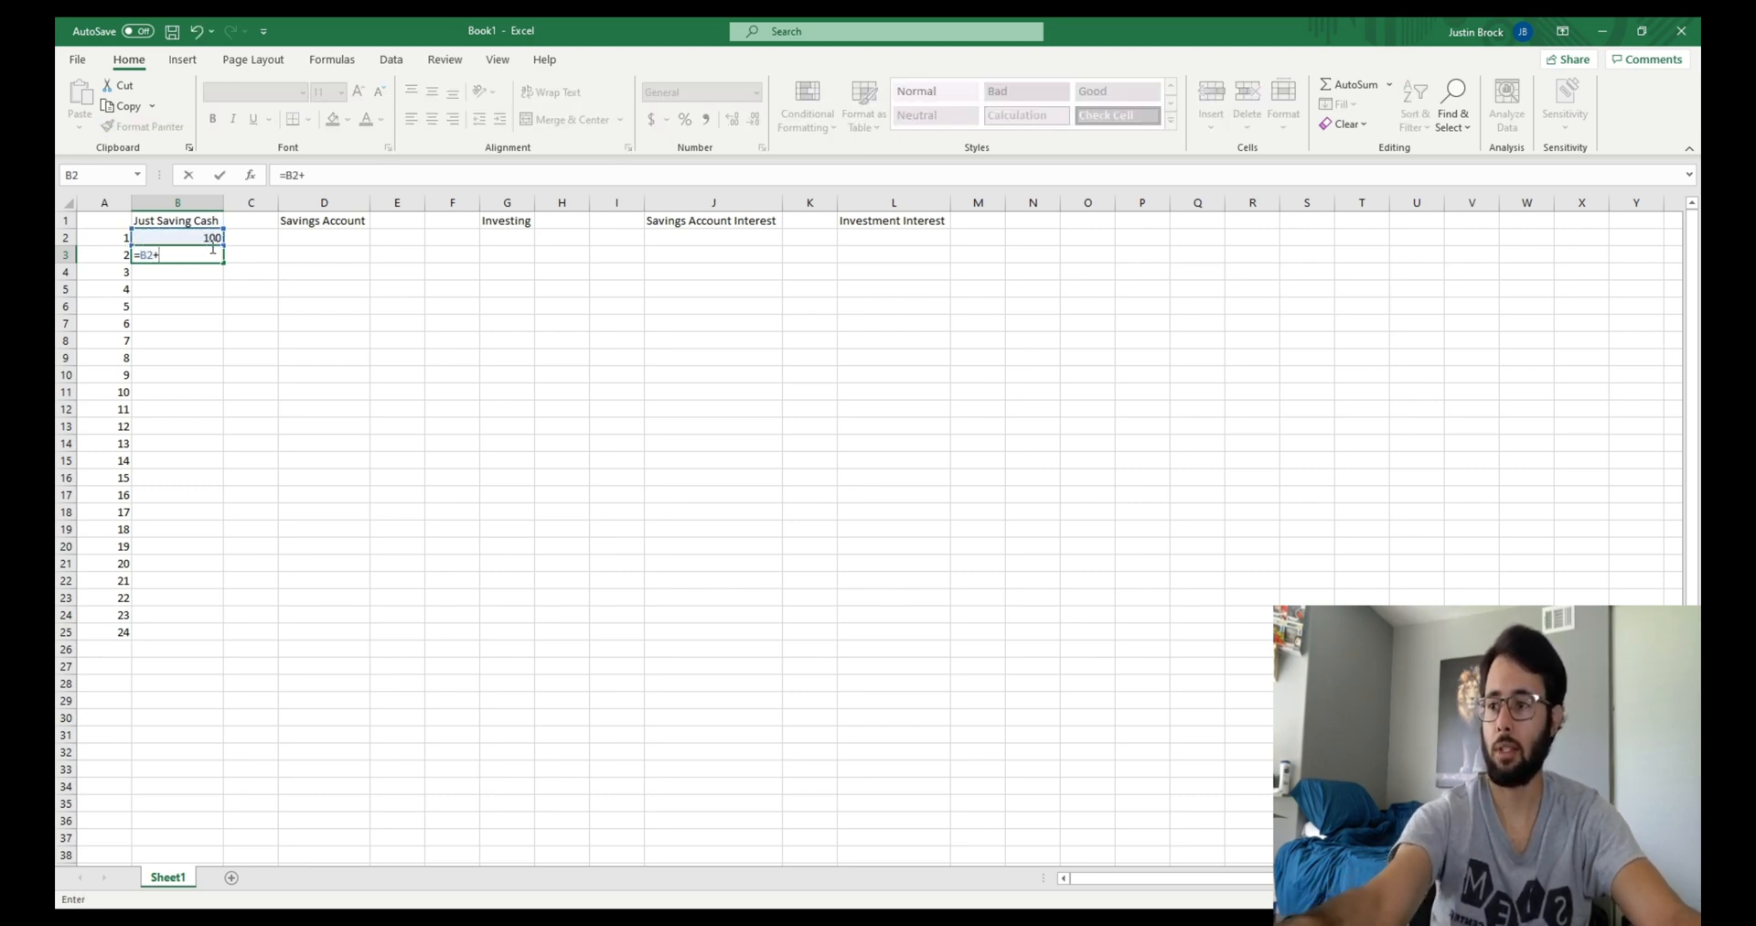
{"action": "type", "text": "100"}
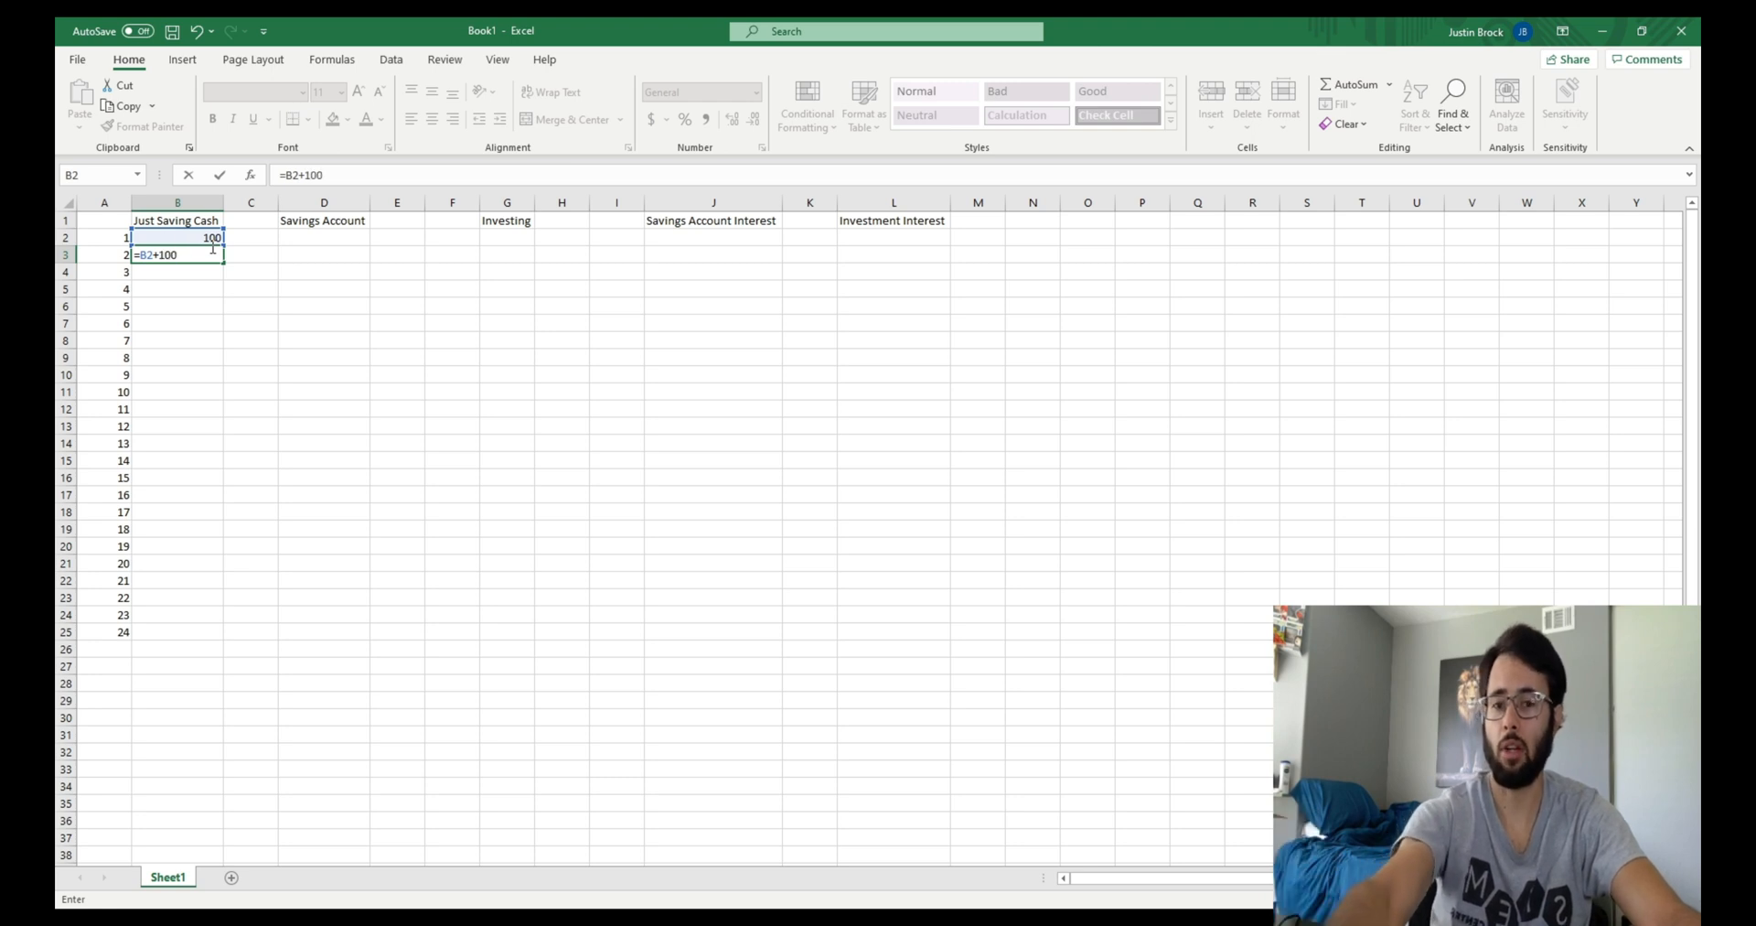
{"action": "key", "text": "Return"}
Fill the running-total formula from B3 down to B25
{"action": "left_click", "coordinate": [219, 260]}
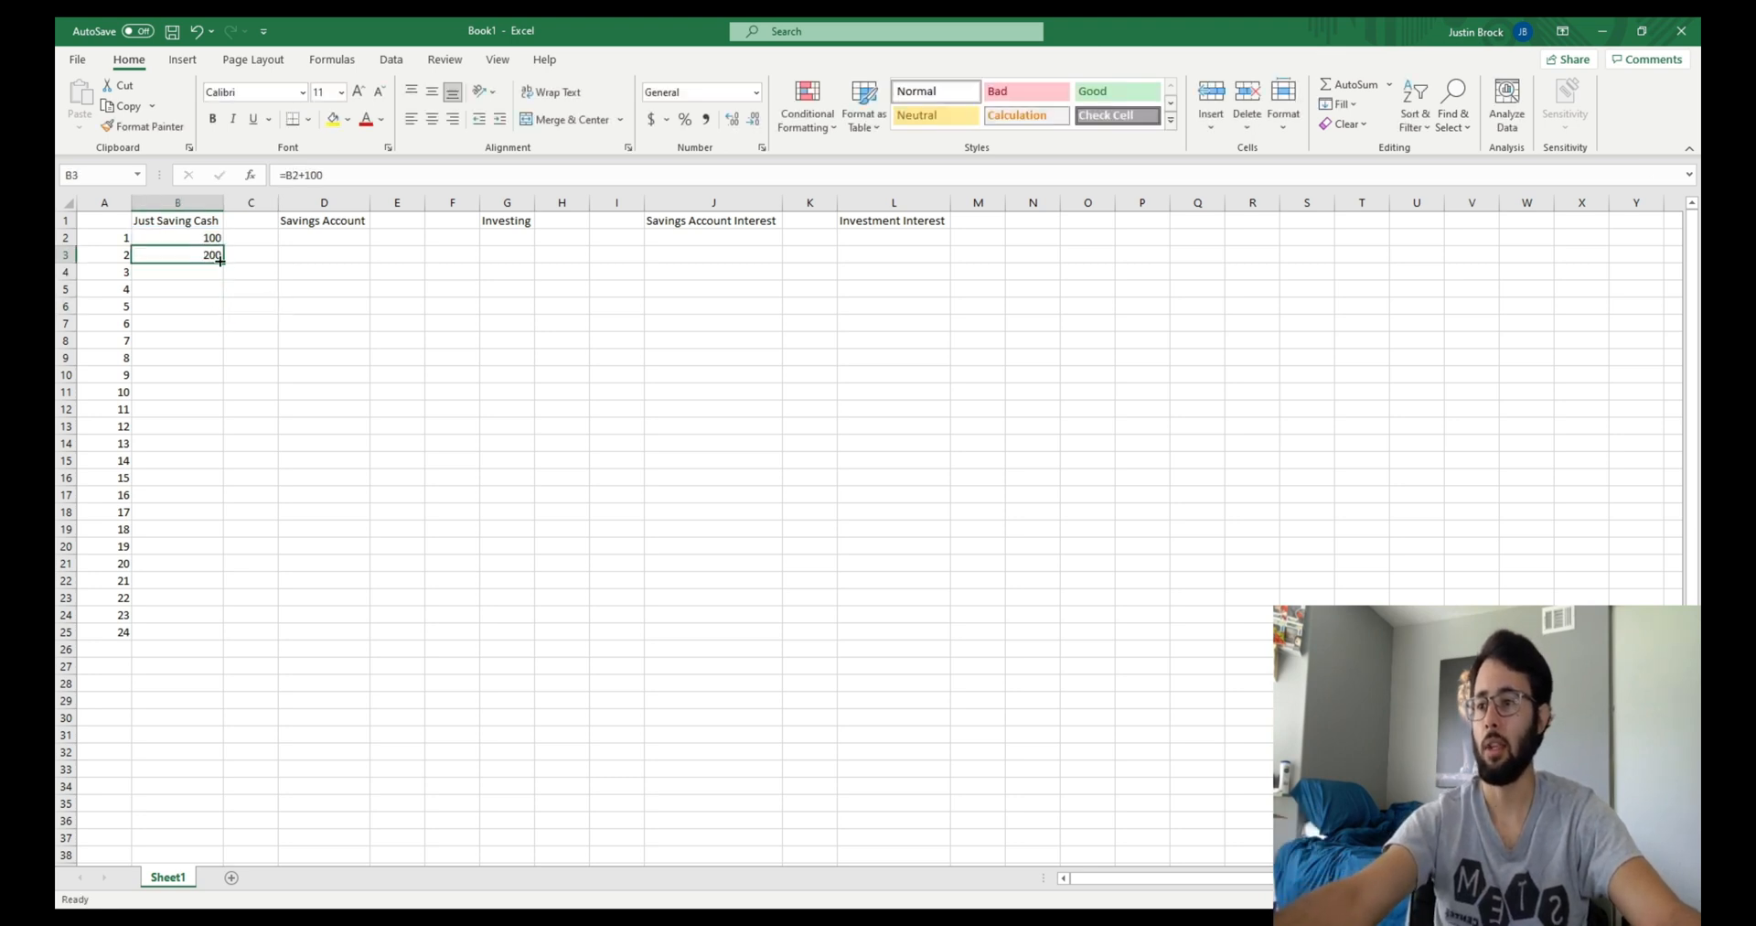
{"action": "left_click_drag", "start_coordinate": [219, 261], "coordinate": [197, 632]}
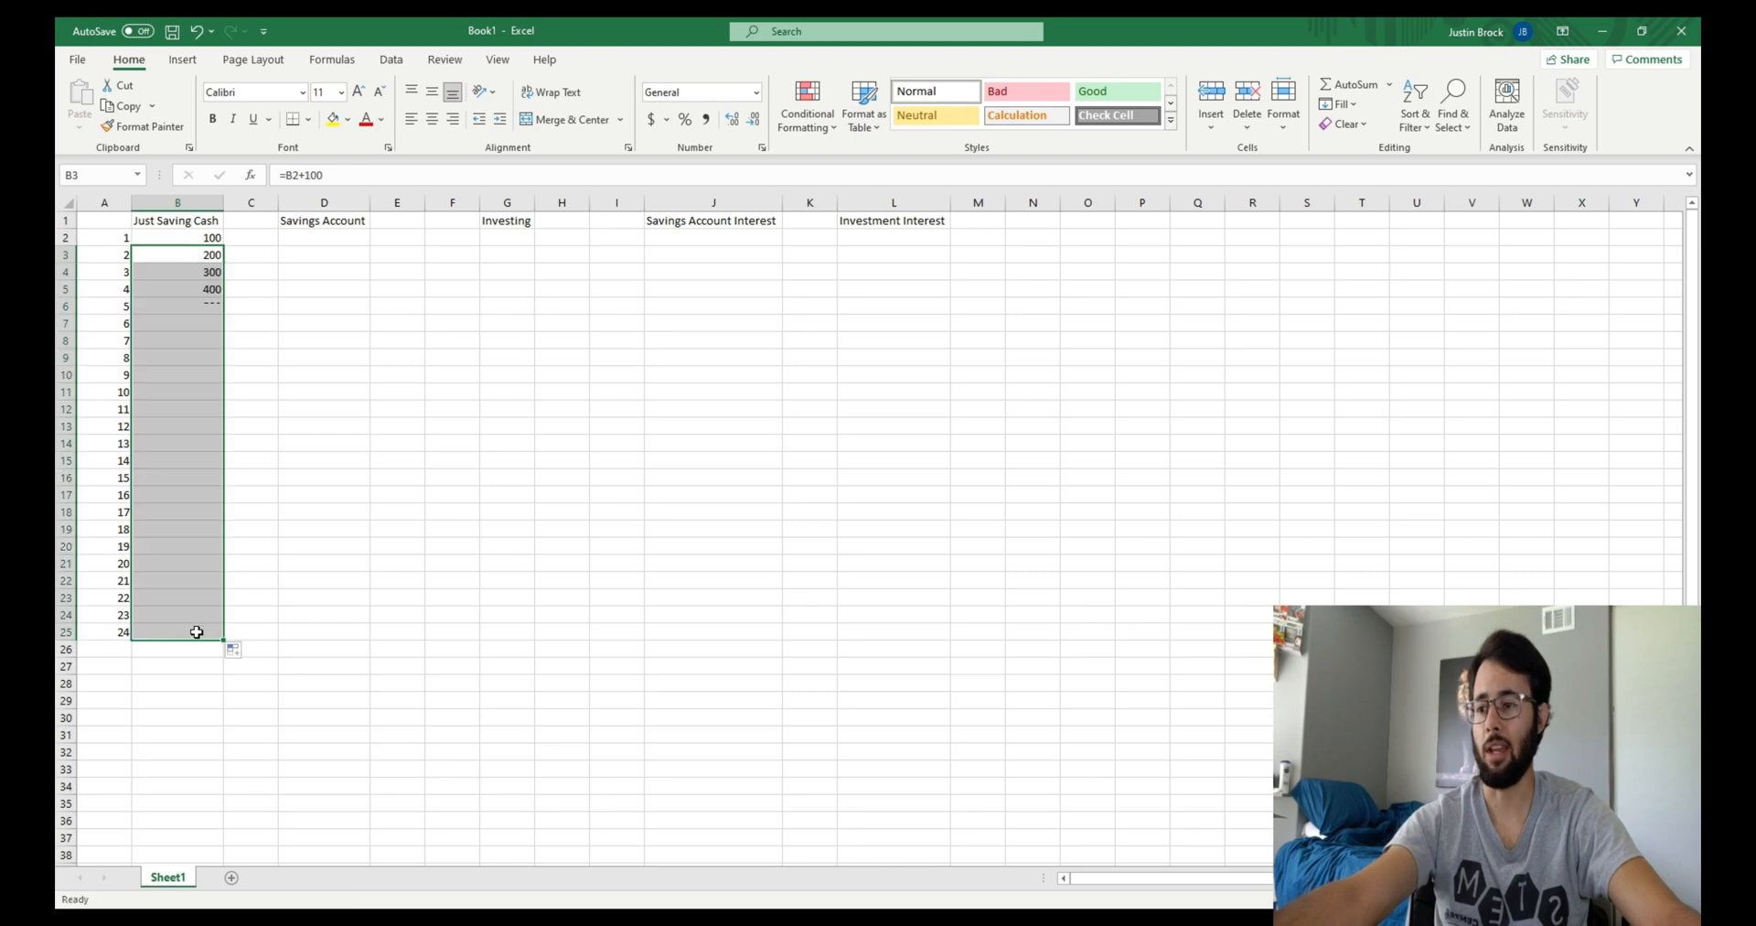
{"action": "left_click", "coordinate": [267, 580]}
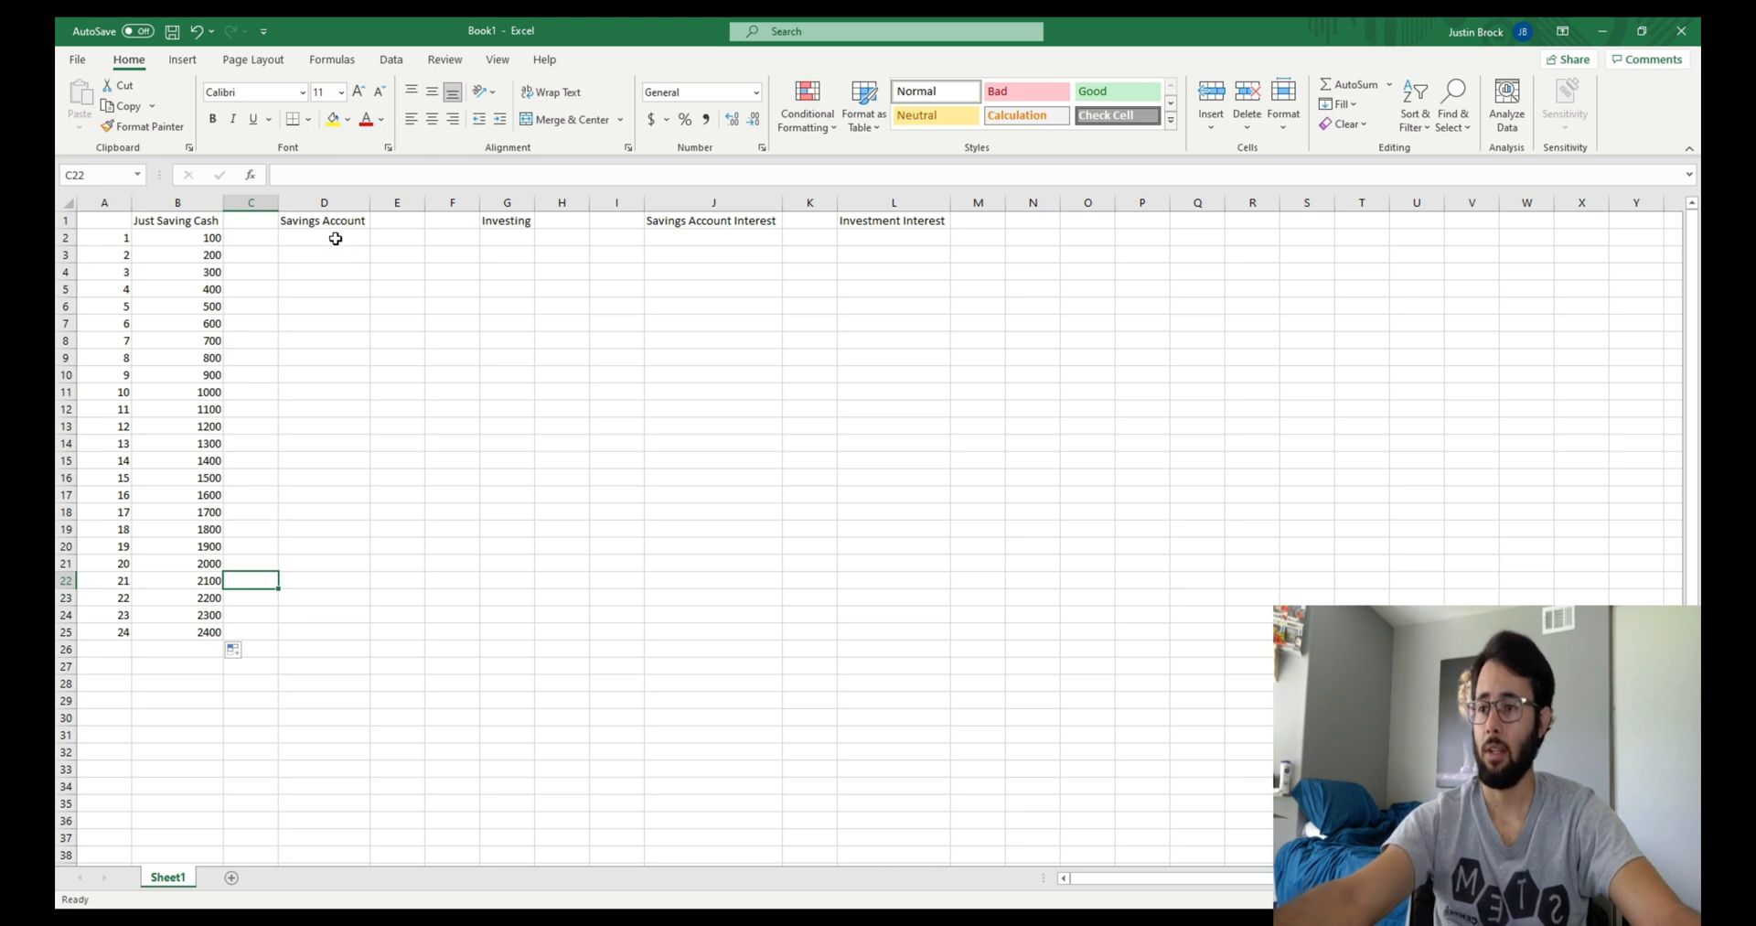
Enter the yearly savings account interest rate in J2 as =0.5/100
{"action": "left_click", "coordinate": [697, 239]}
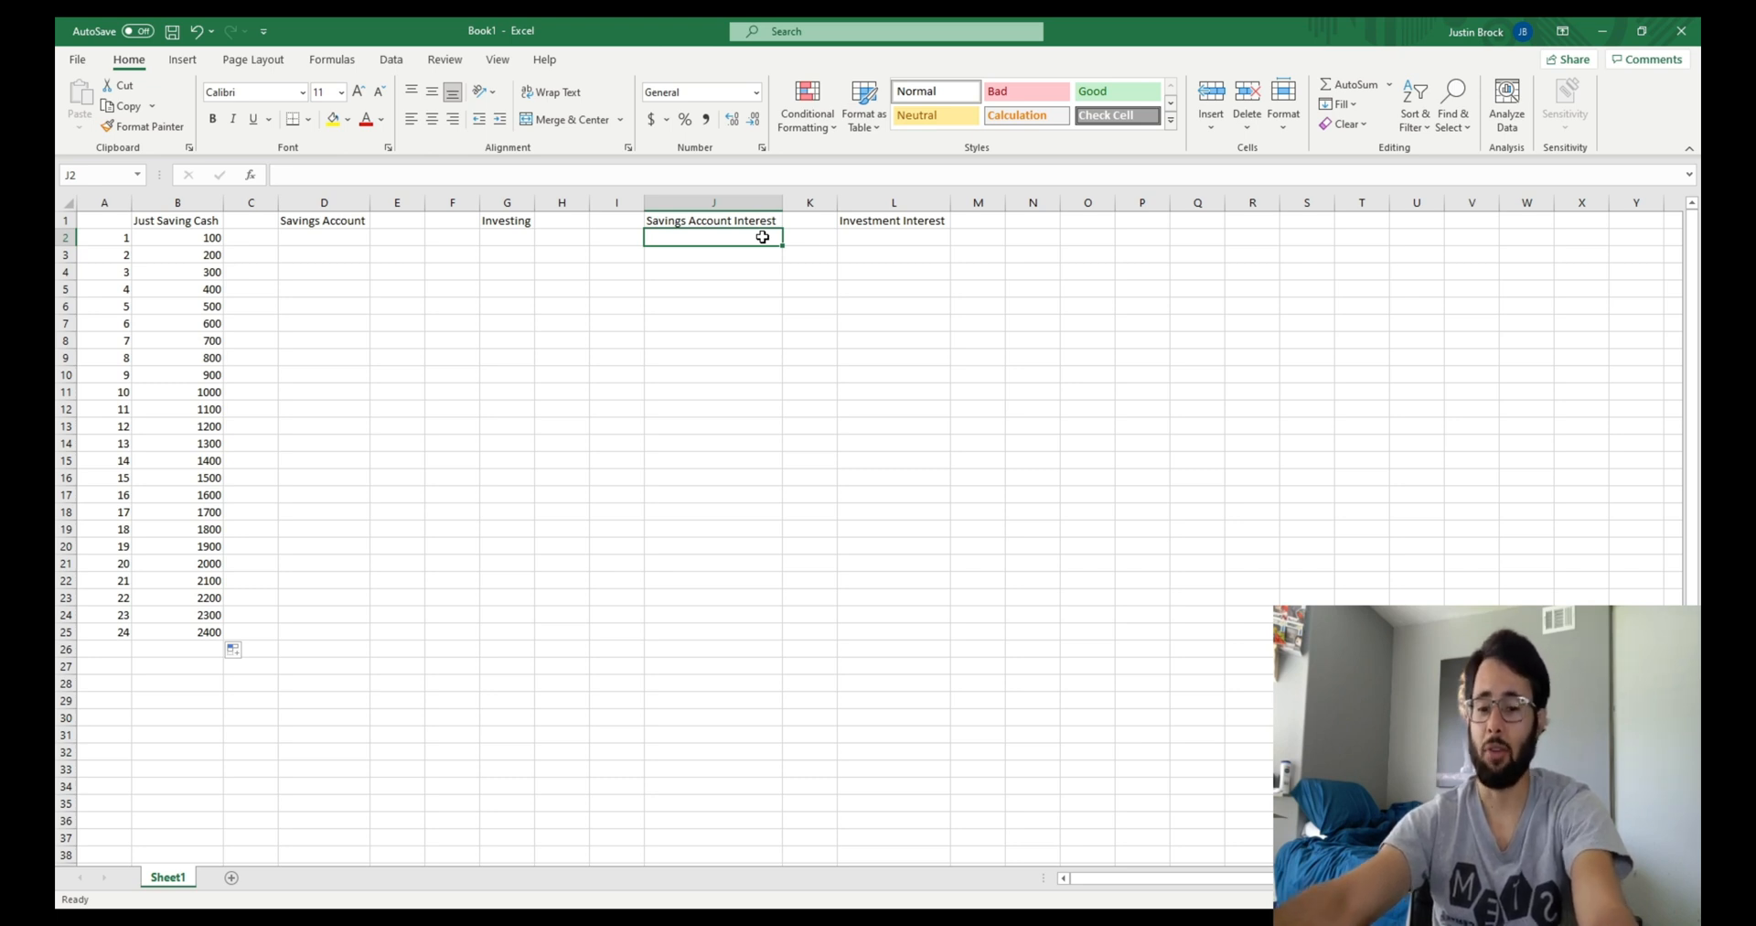
{"action": "type", "text": "."}
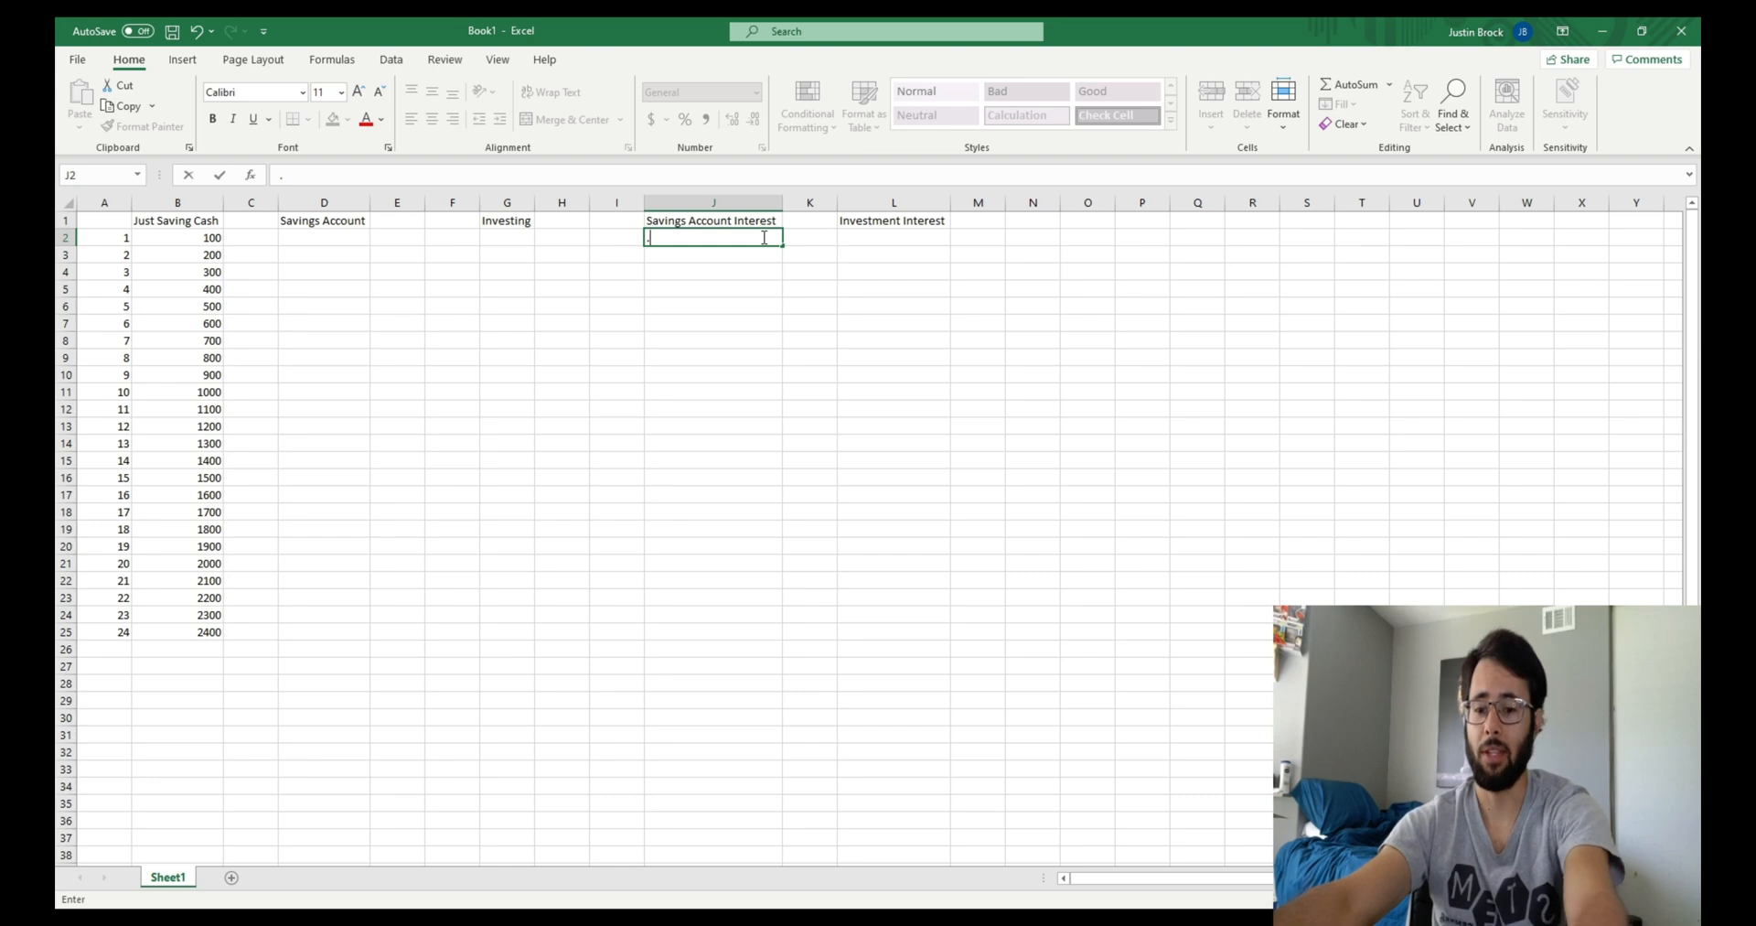
{"action": "type", "text": "="}
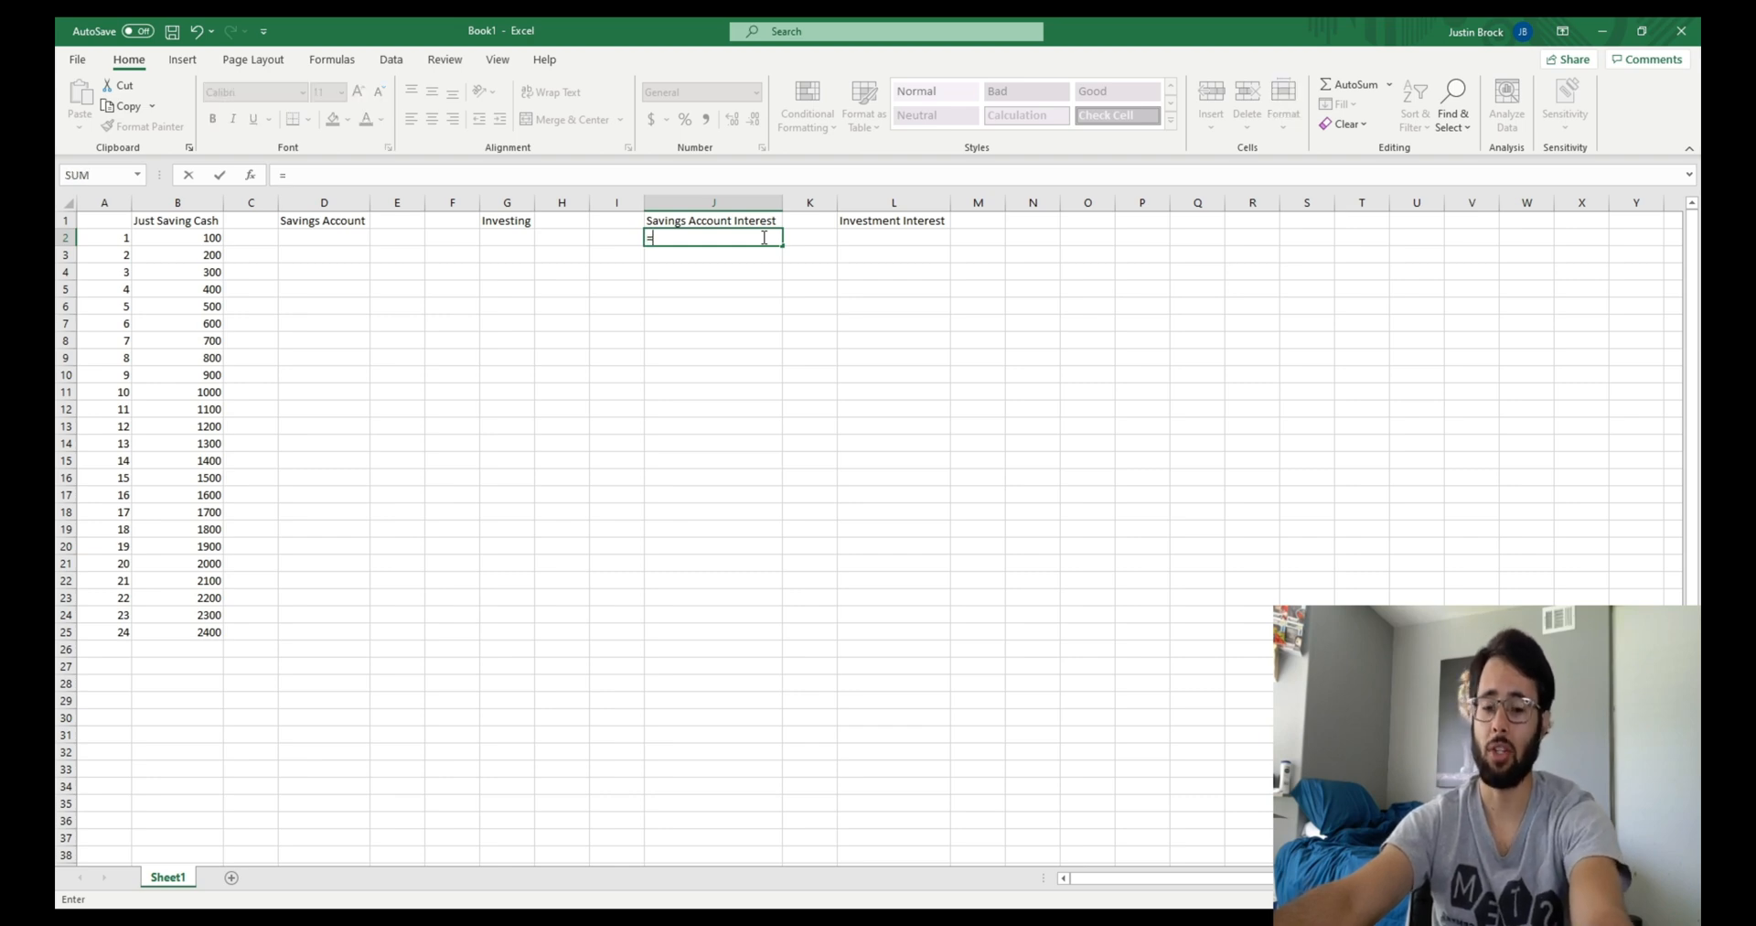
{"action": "type", "text": "0.5/100"}
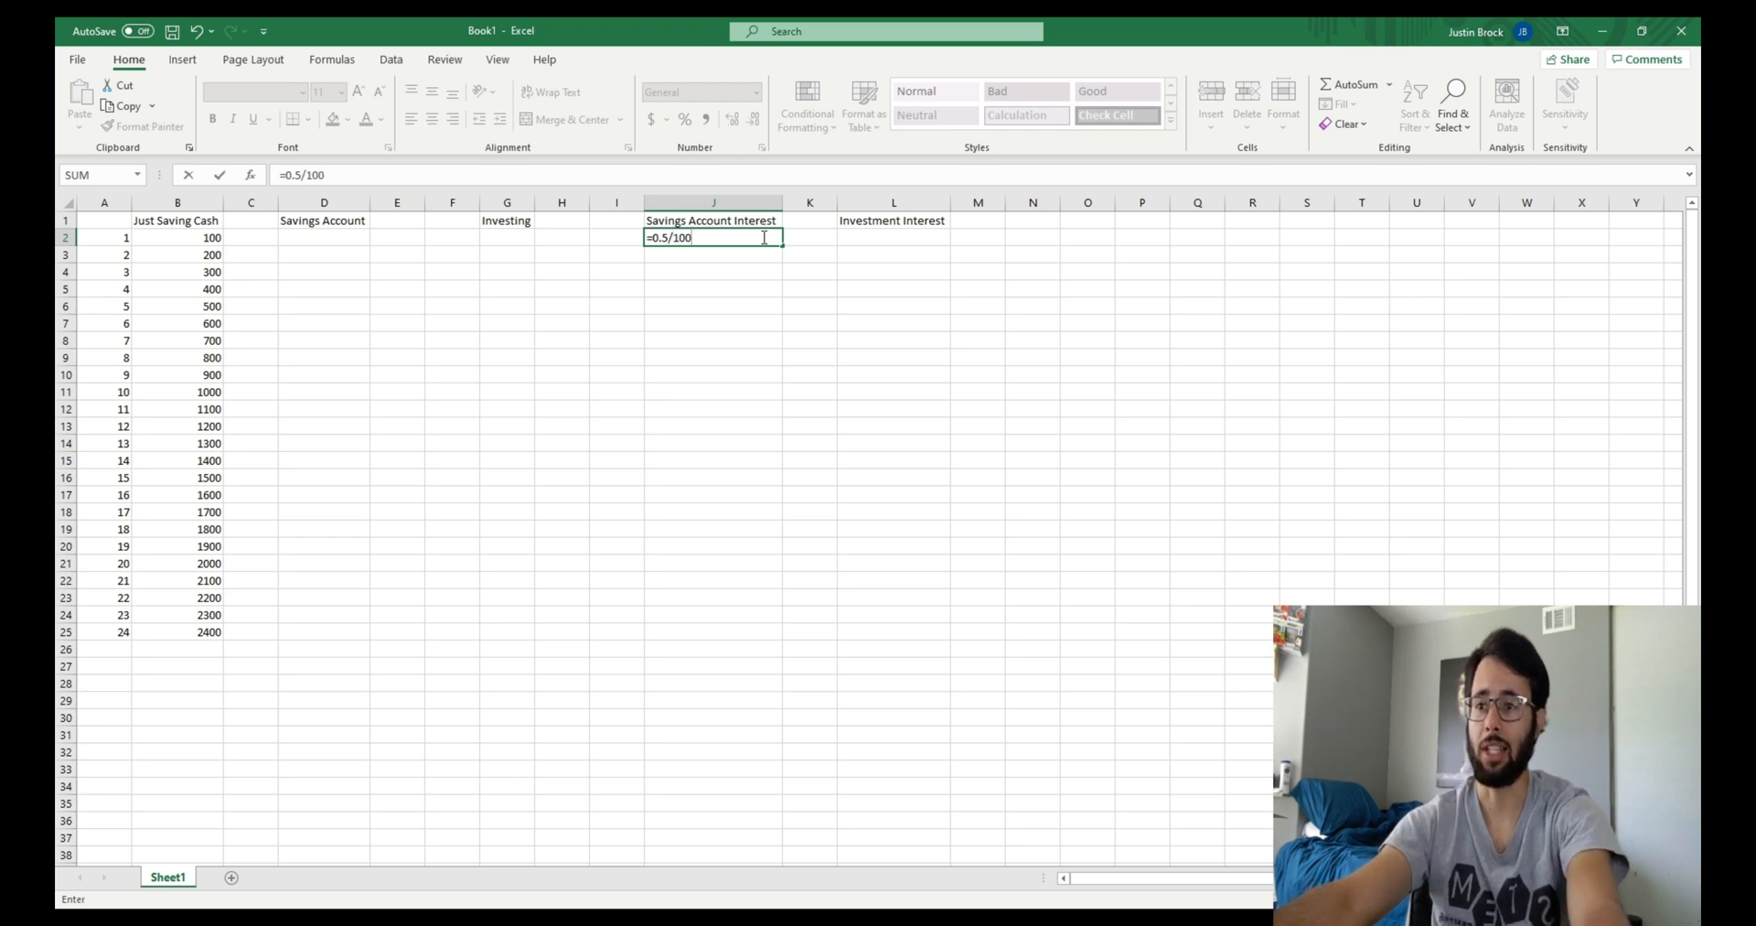
{"action": "key", "text": "Return"}
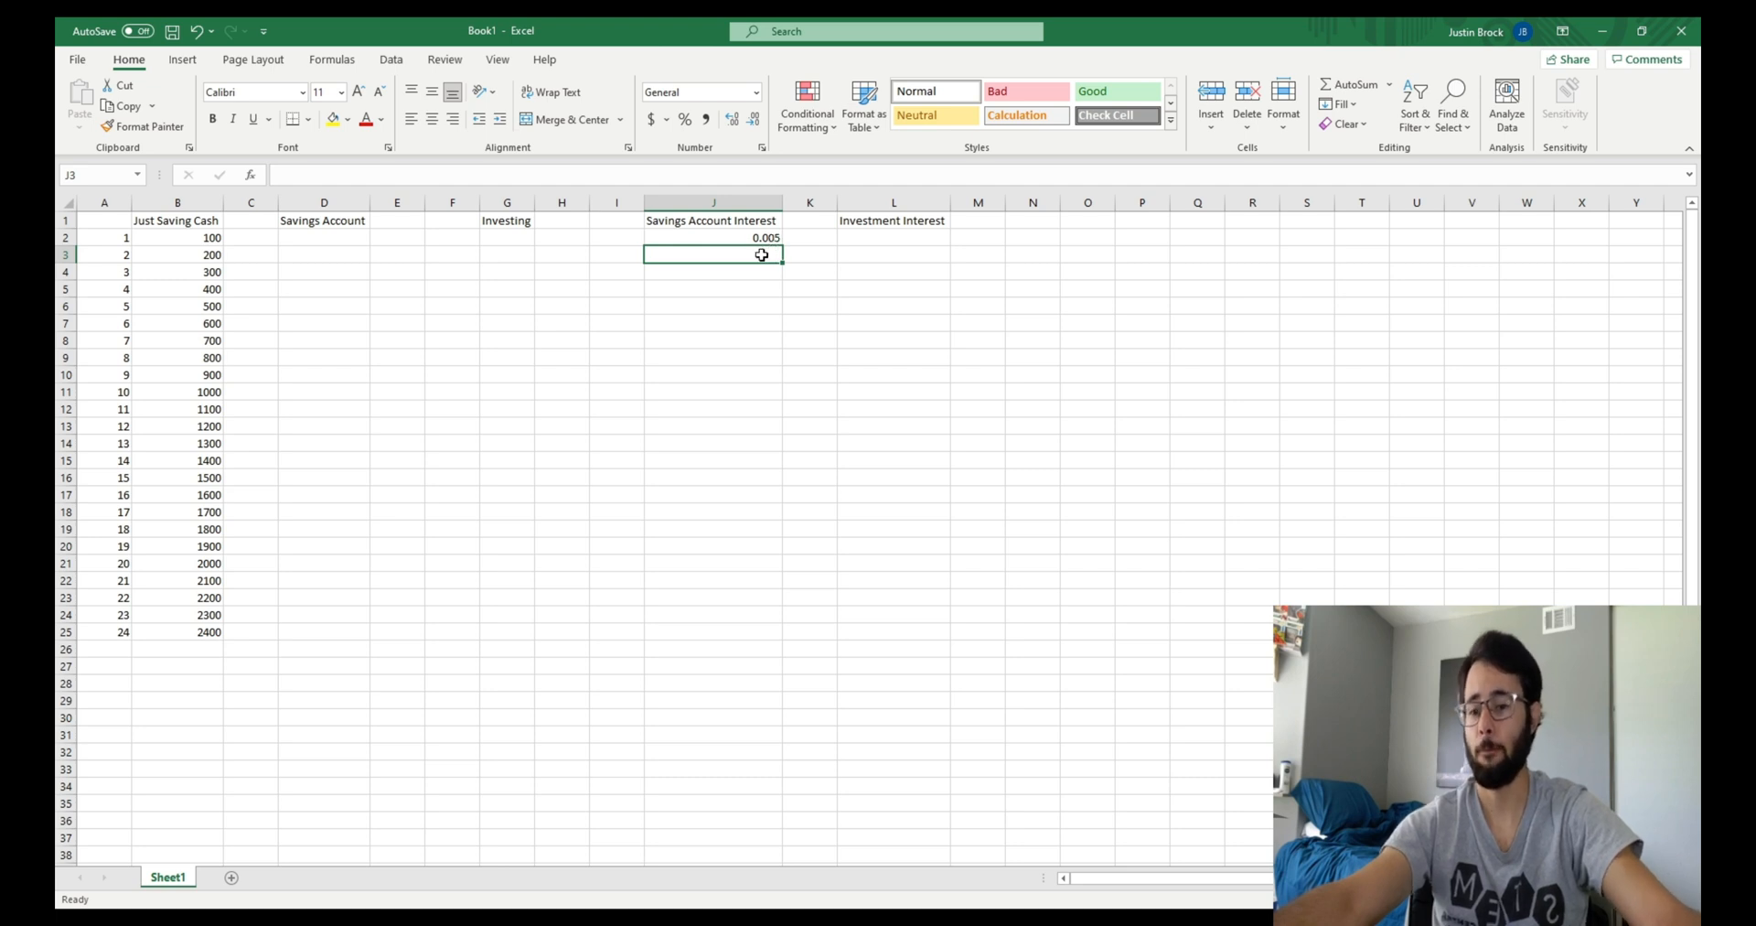
Calculate the monthly savings account interest rate in J3 with =J2/12
{"action": "type", "text": "="}
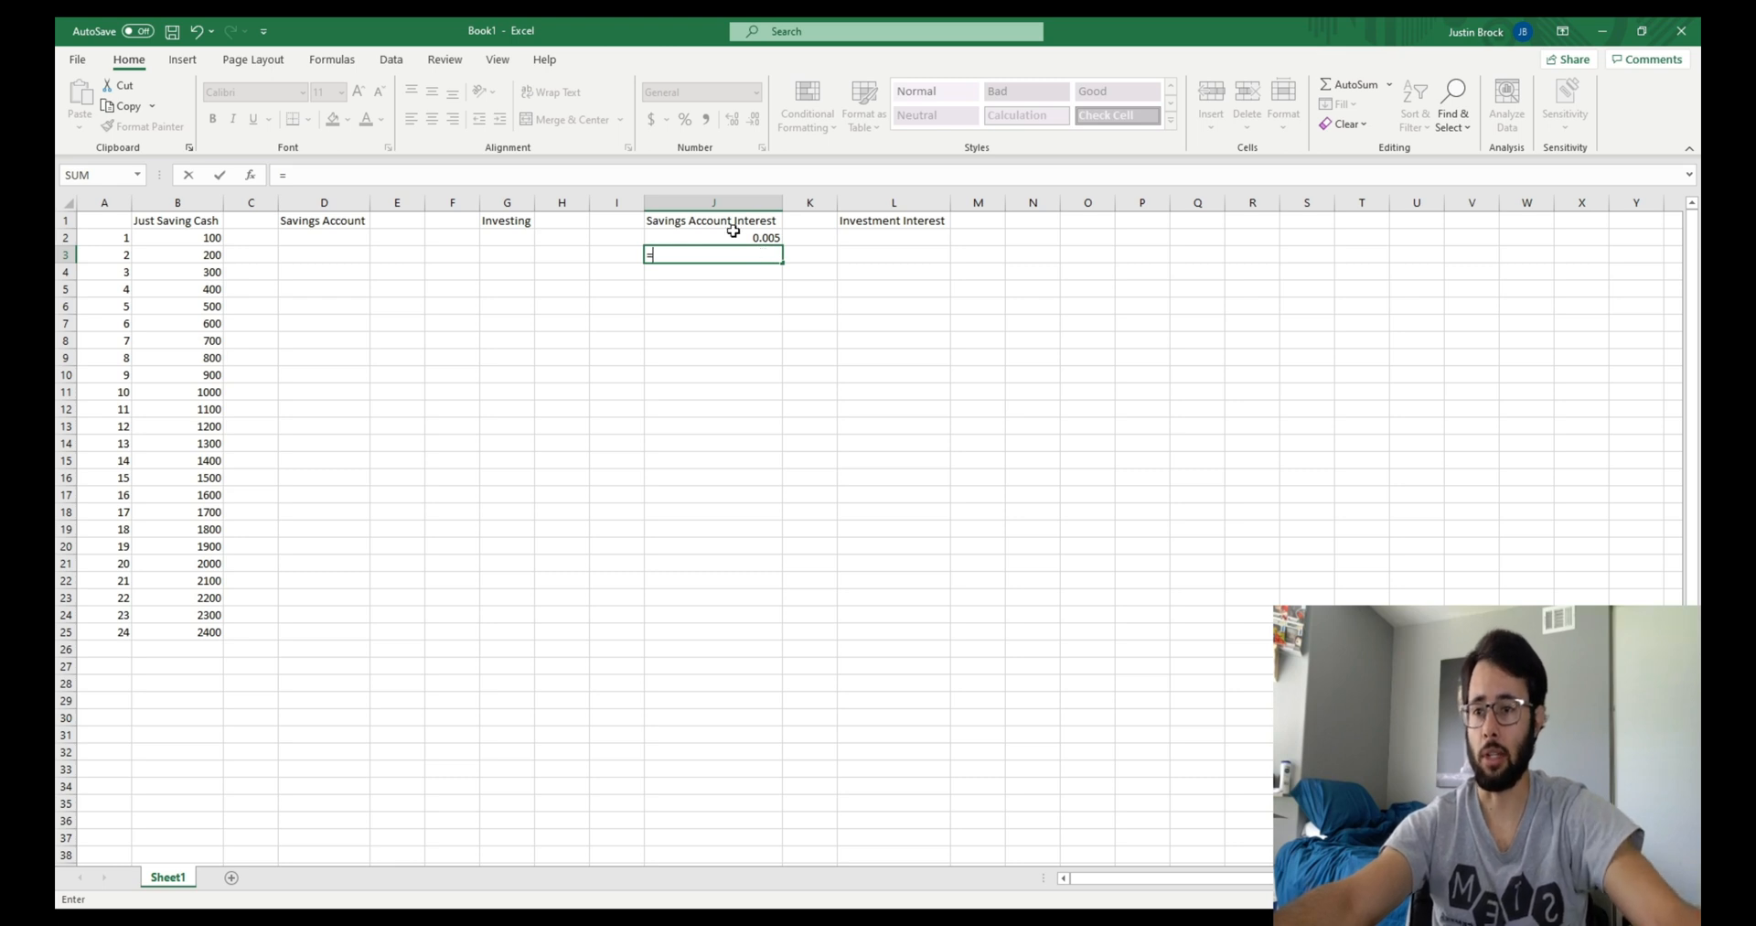
{"action": "left_click", "coordinate": [729, 237]}
{"action": "type", "text": "/"}
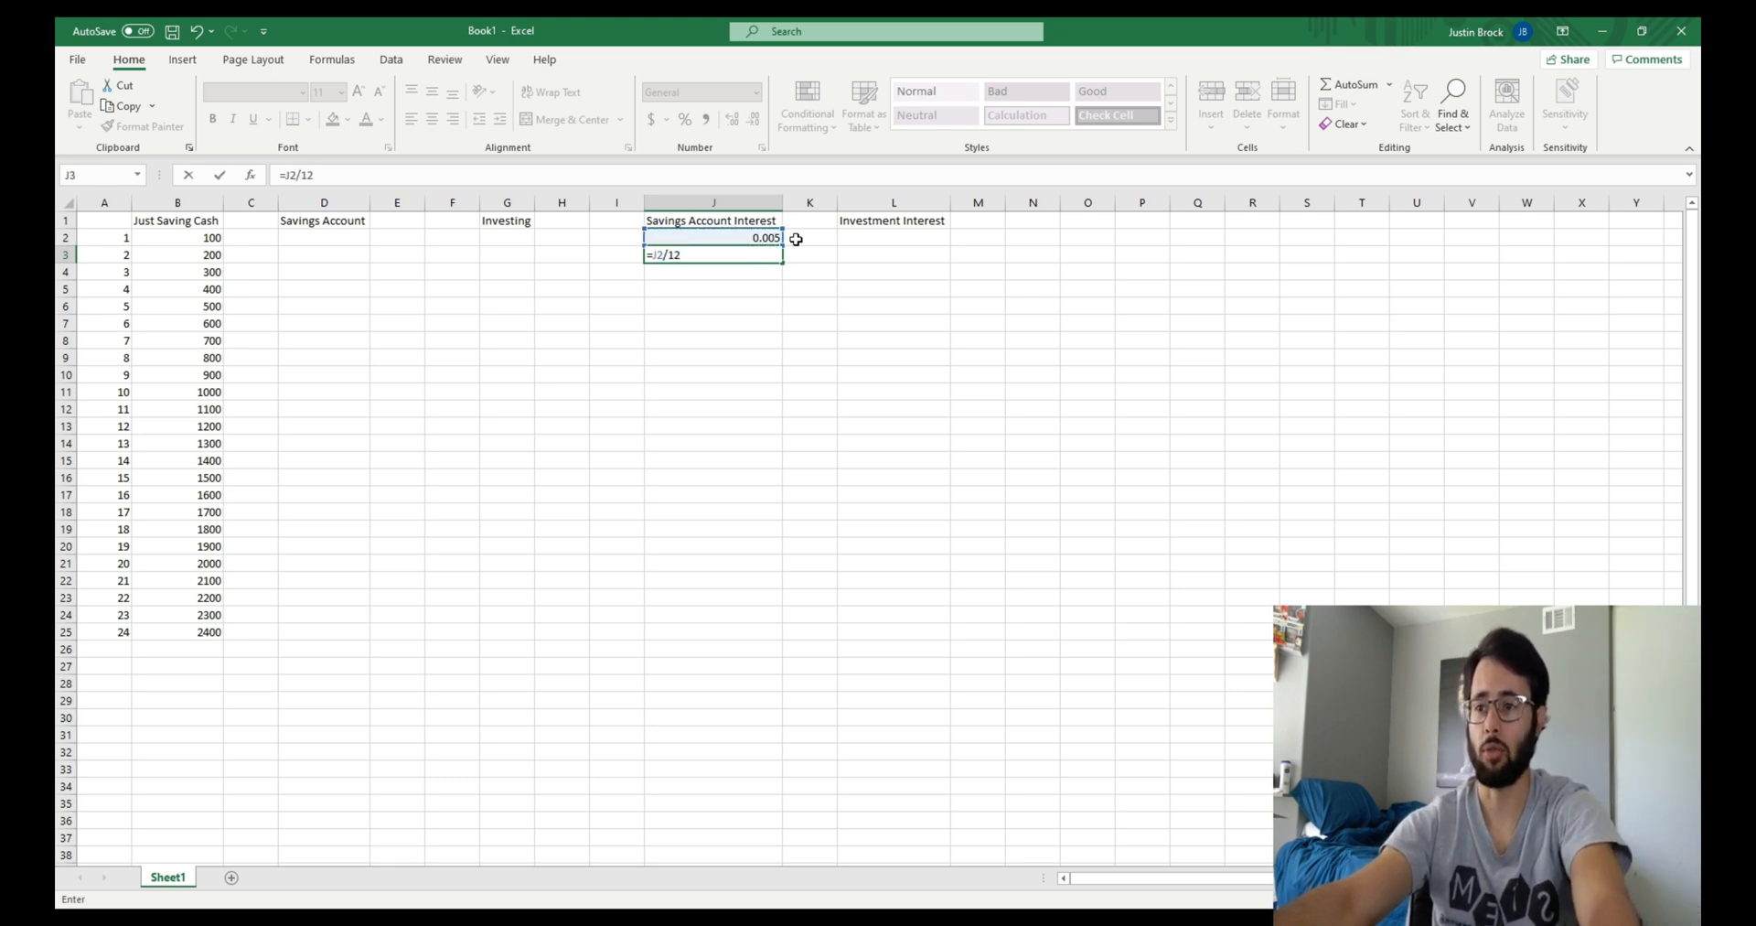
{"action": "type", "text": "12"}
{"action": "key", "text": "Return"}
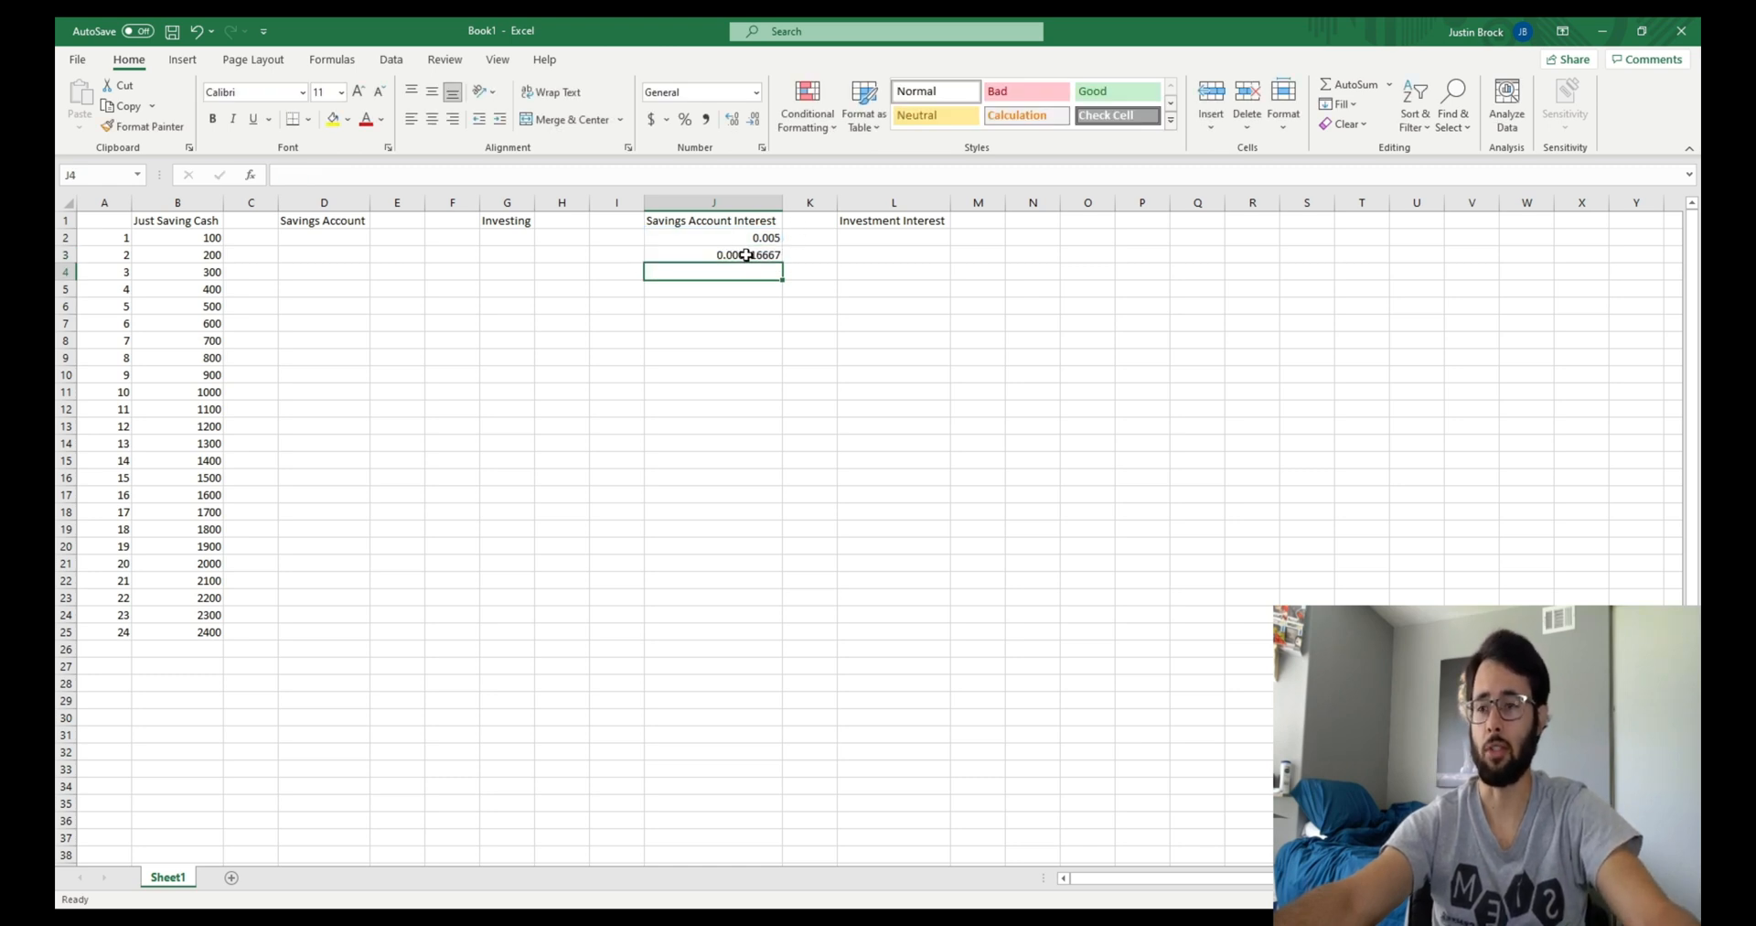
Enter 100 as the first Savings Account amount in D2
{"action": "left_click", "coordinate": [351, 237]}
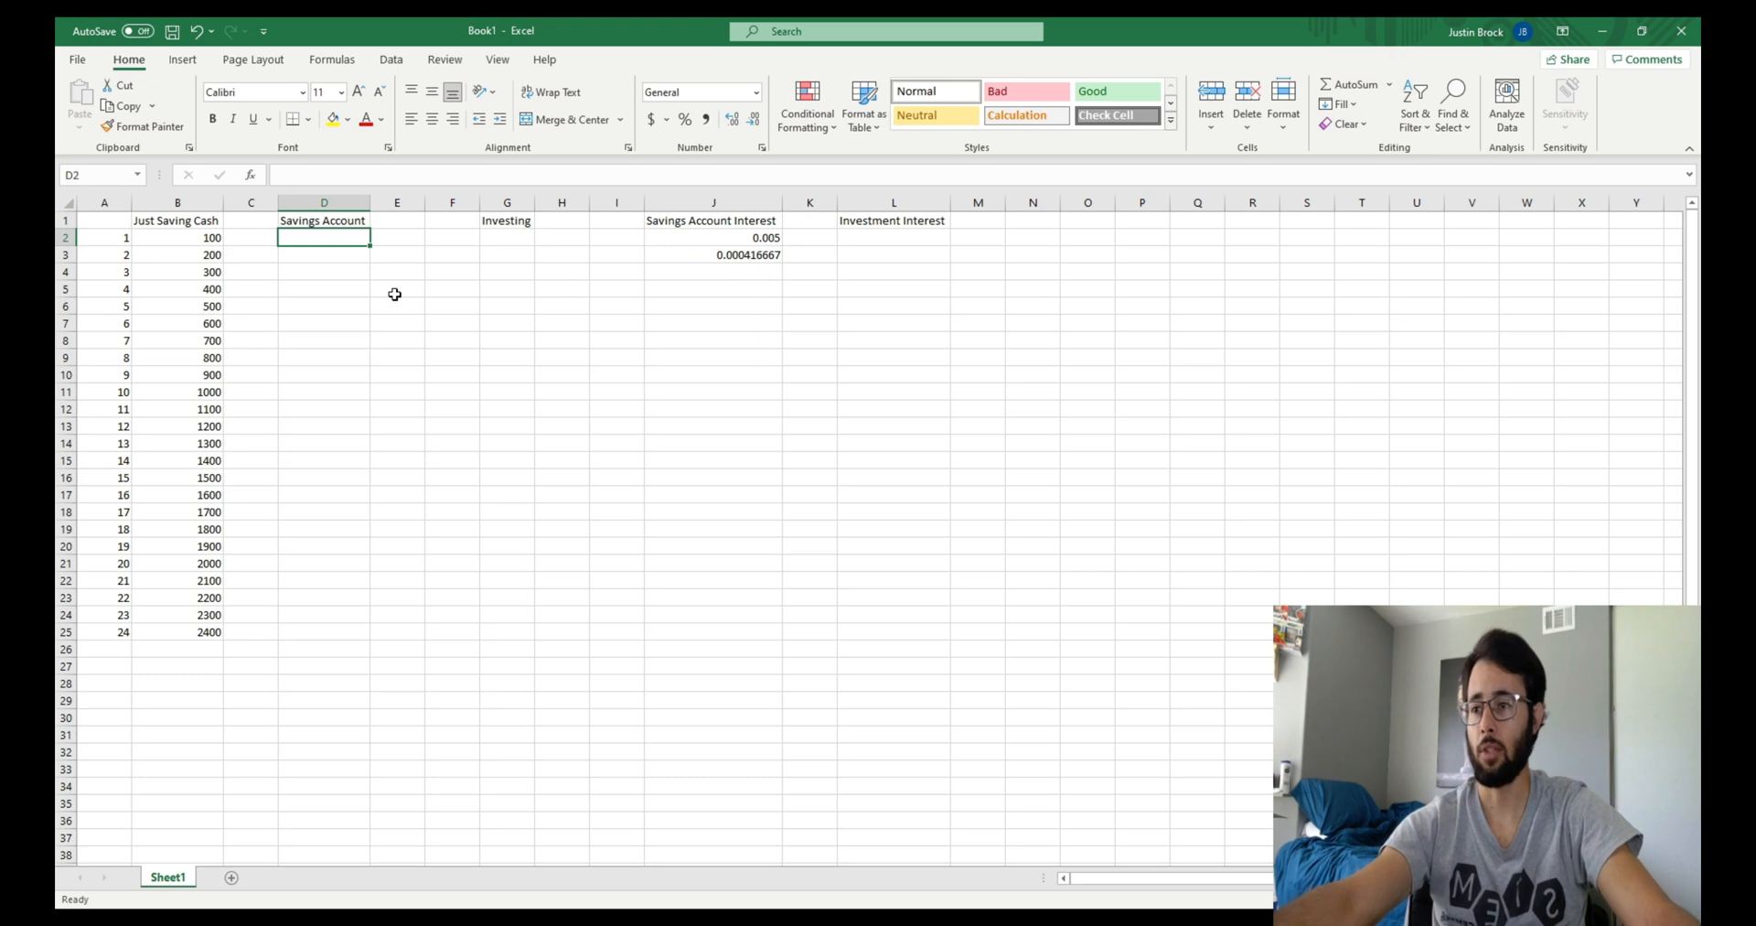
{"action": "type", "text": "100"}
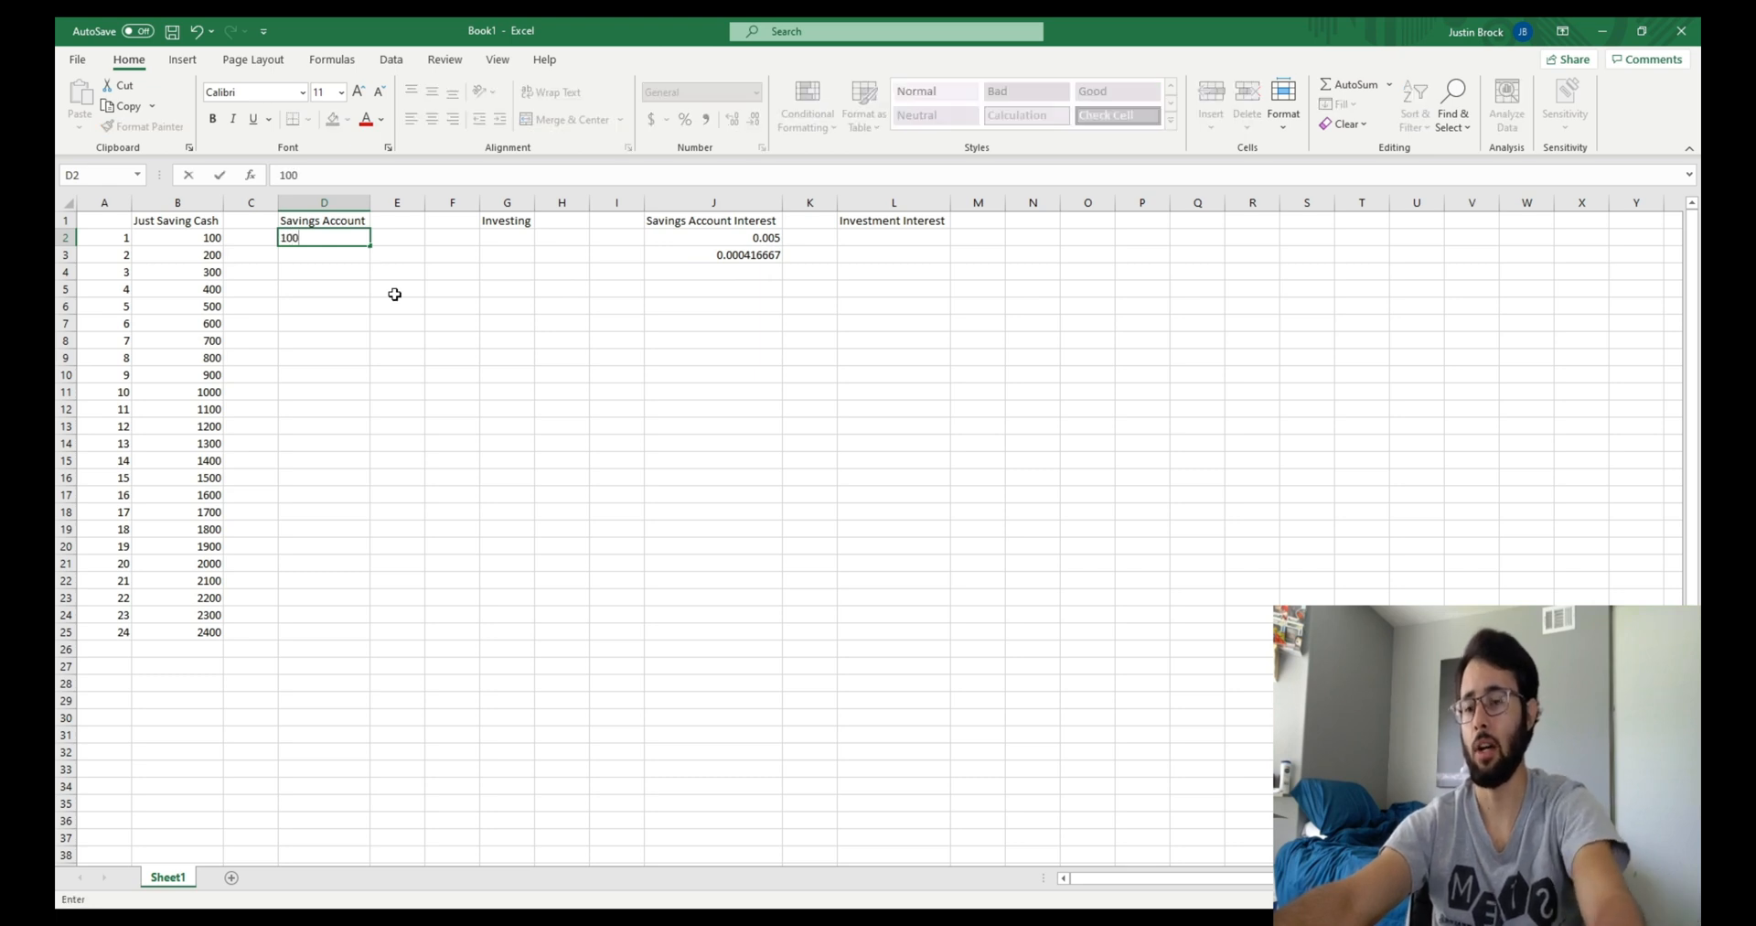
{"action": "key", "text": "Return"}
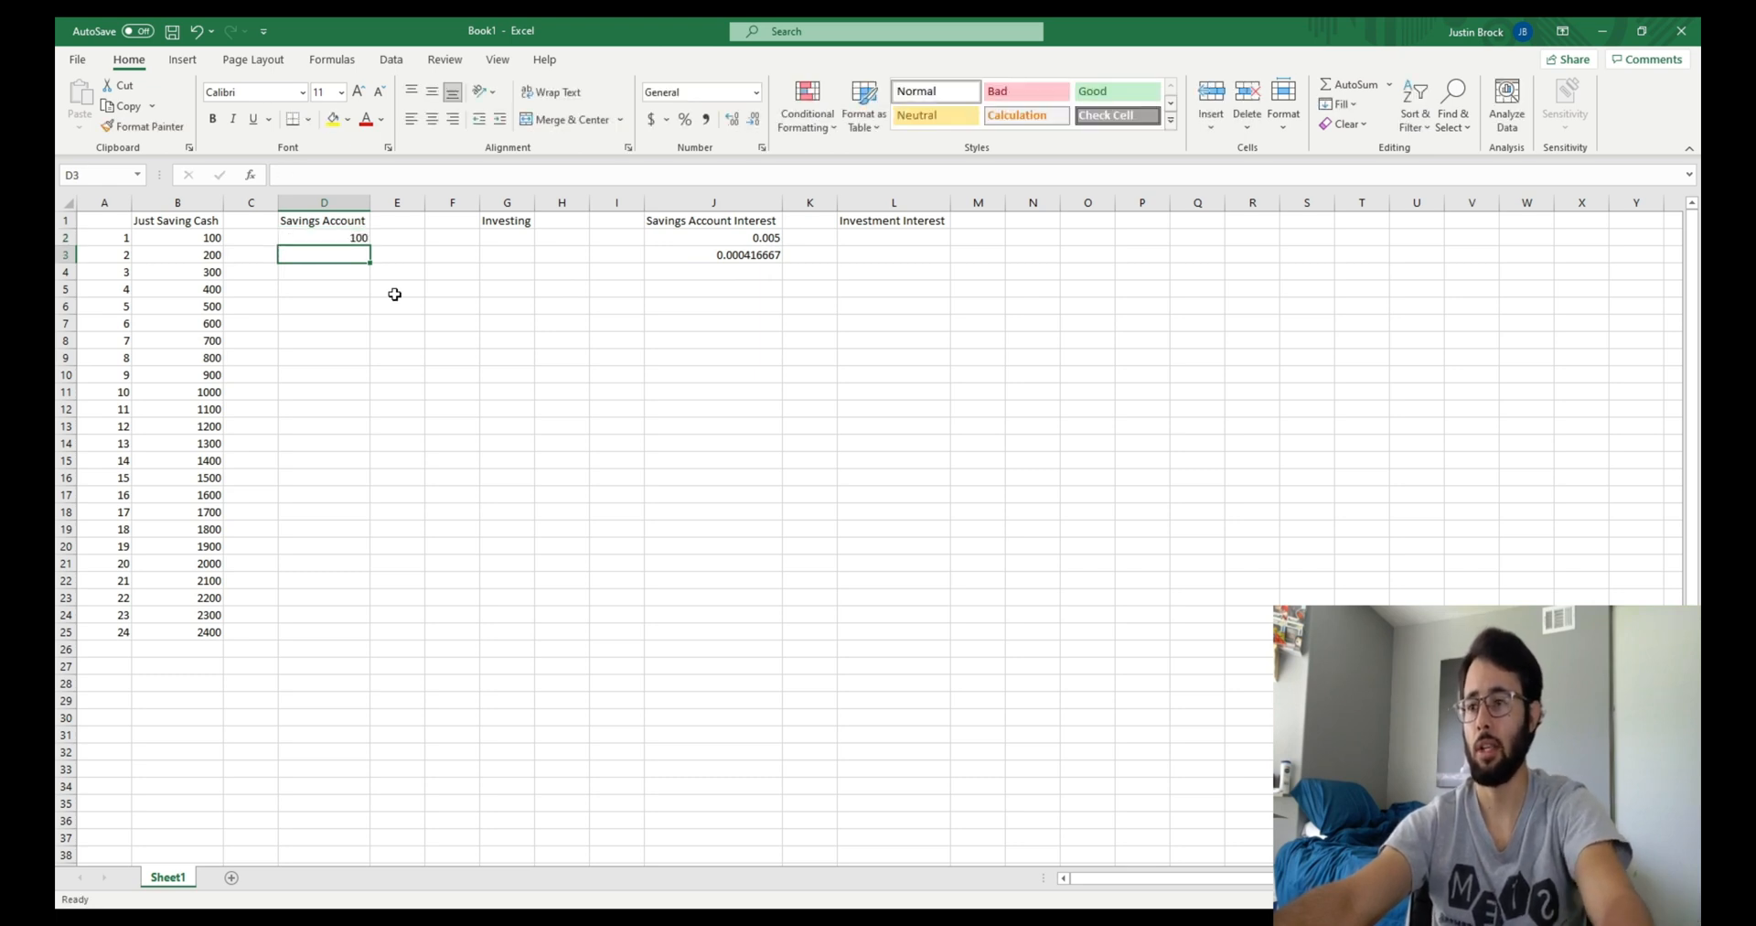
Calculate the first month's savings interest in E2 with =D2*J3
{"action": "left_click", "coordinate": [394, 237]}
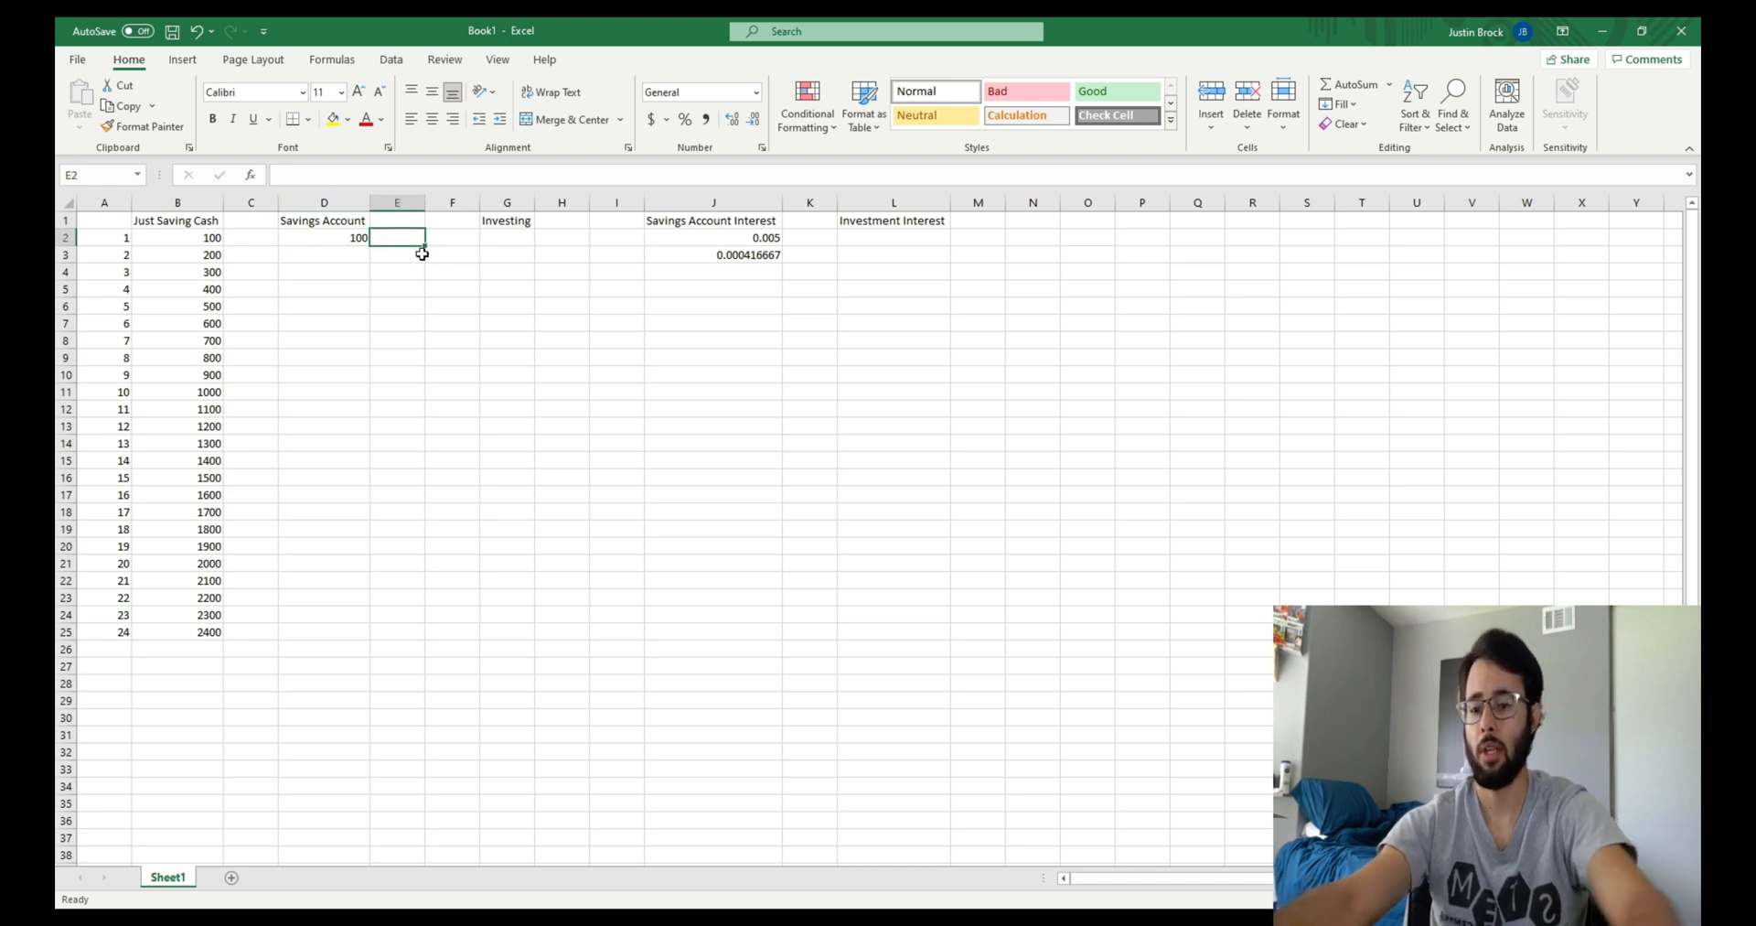
{"action": "type", "text": "="}
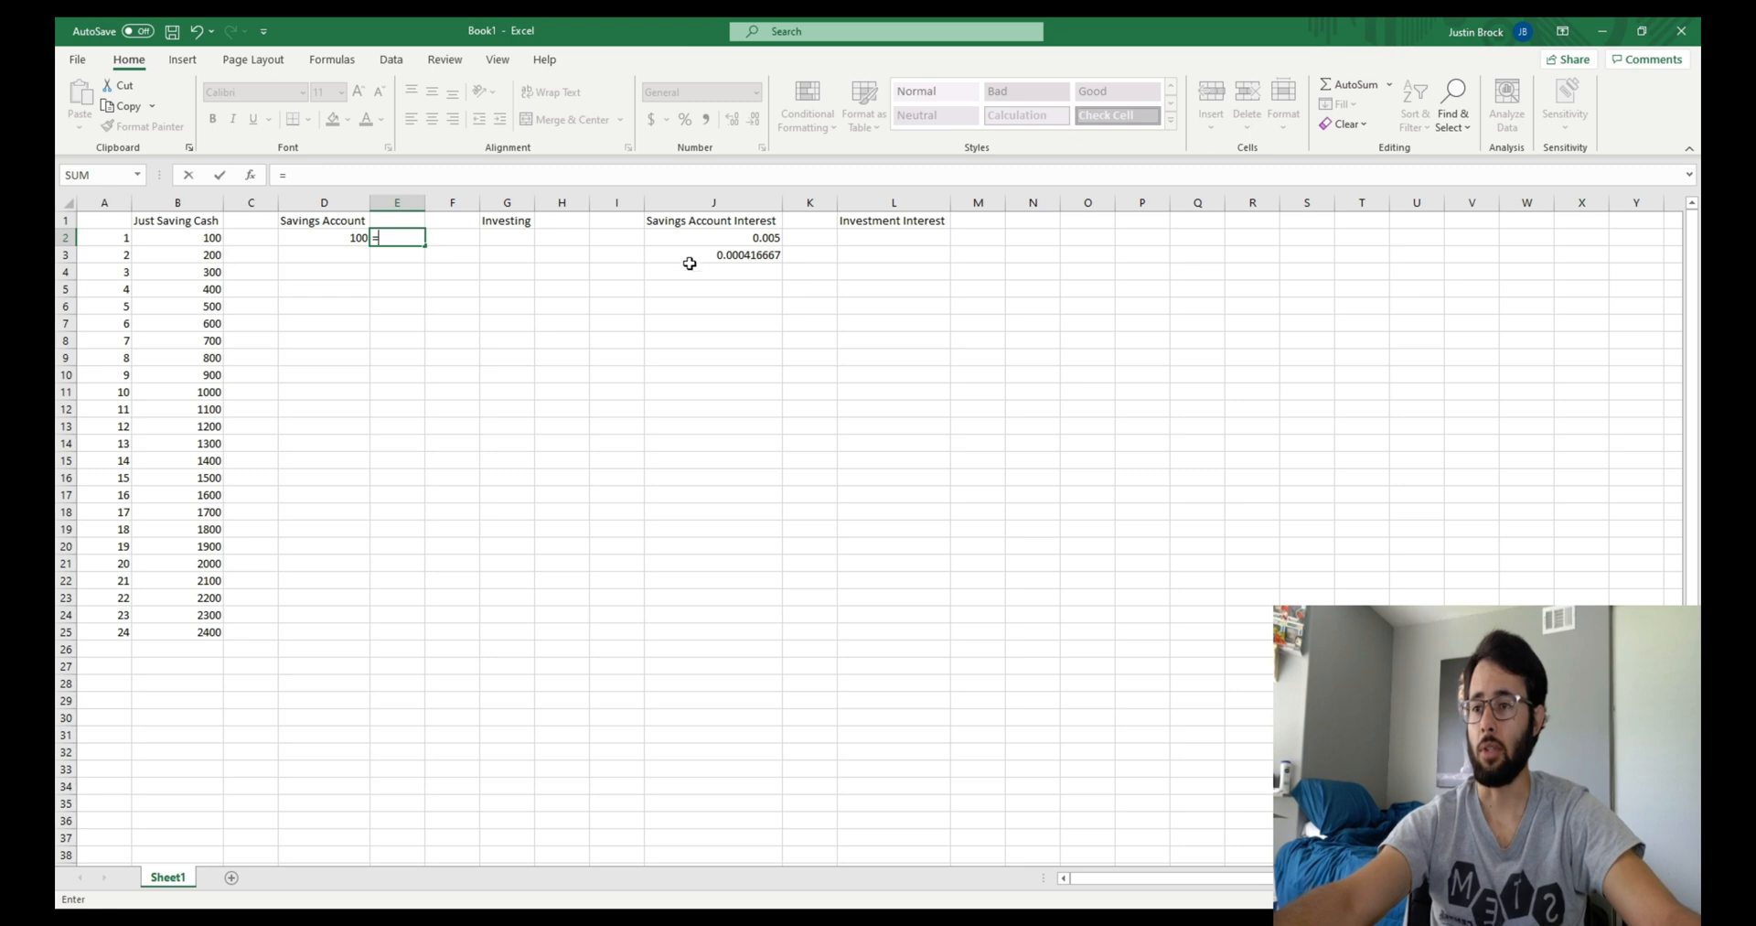
{"action": "type", "text": "1"}
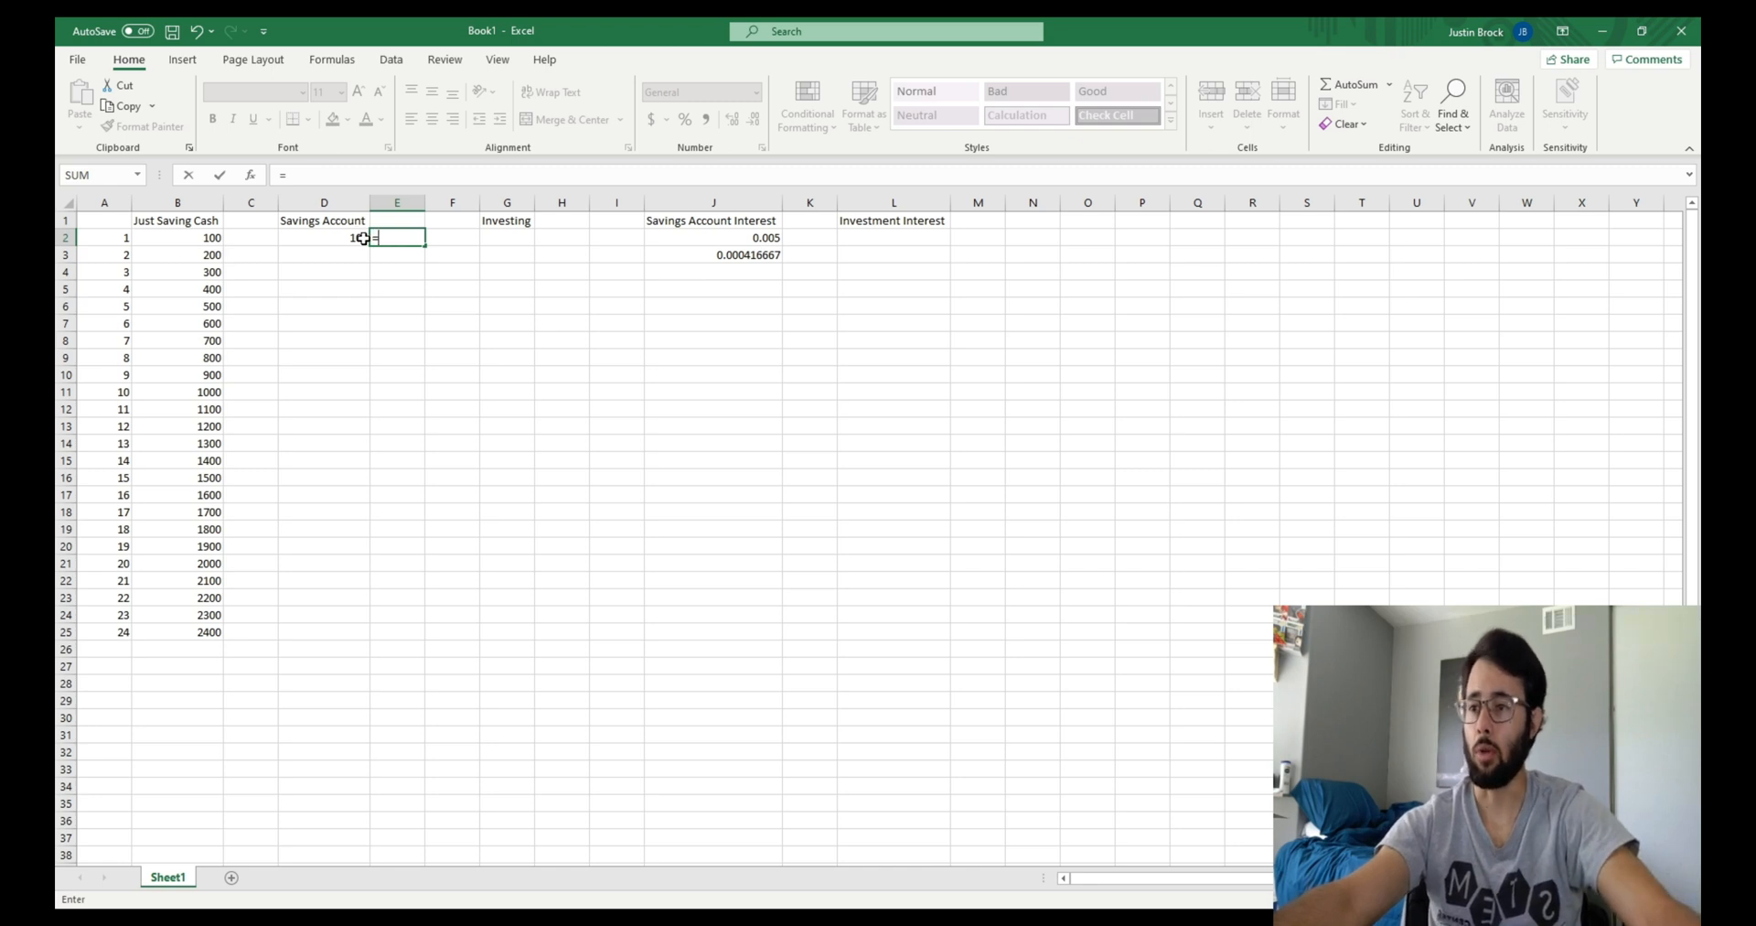
{"action": "left_click", "coordinate": [363, 239]}
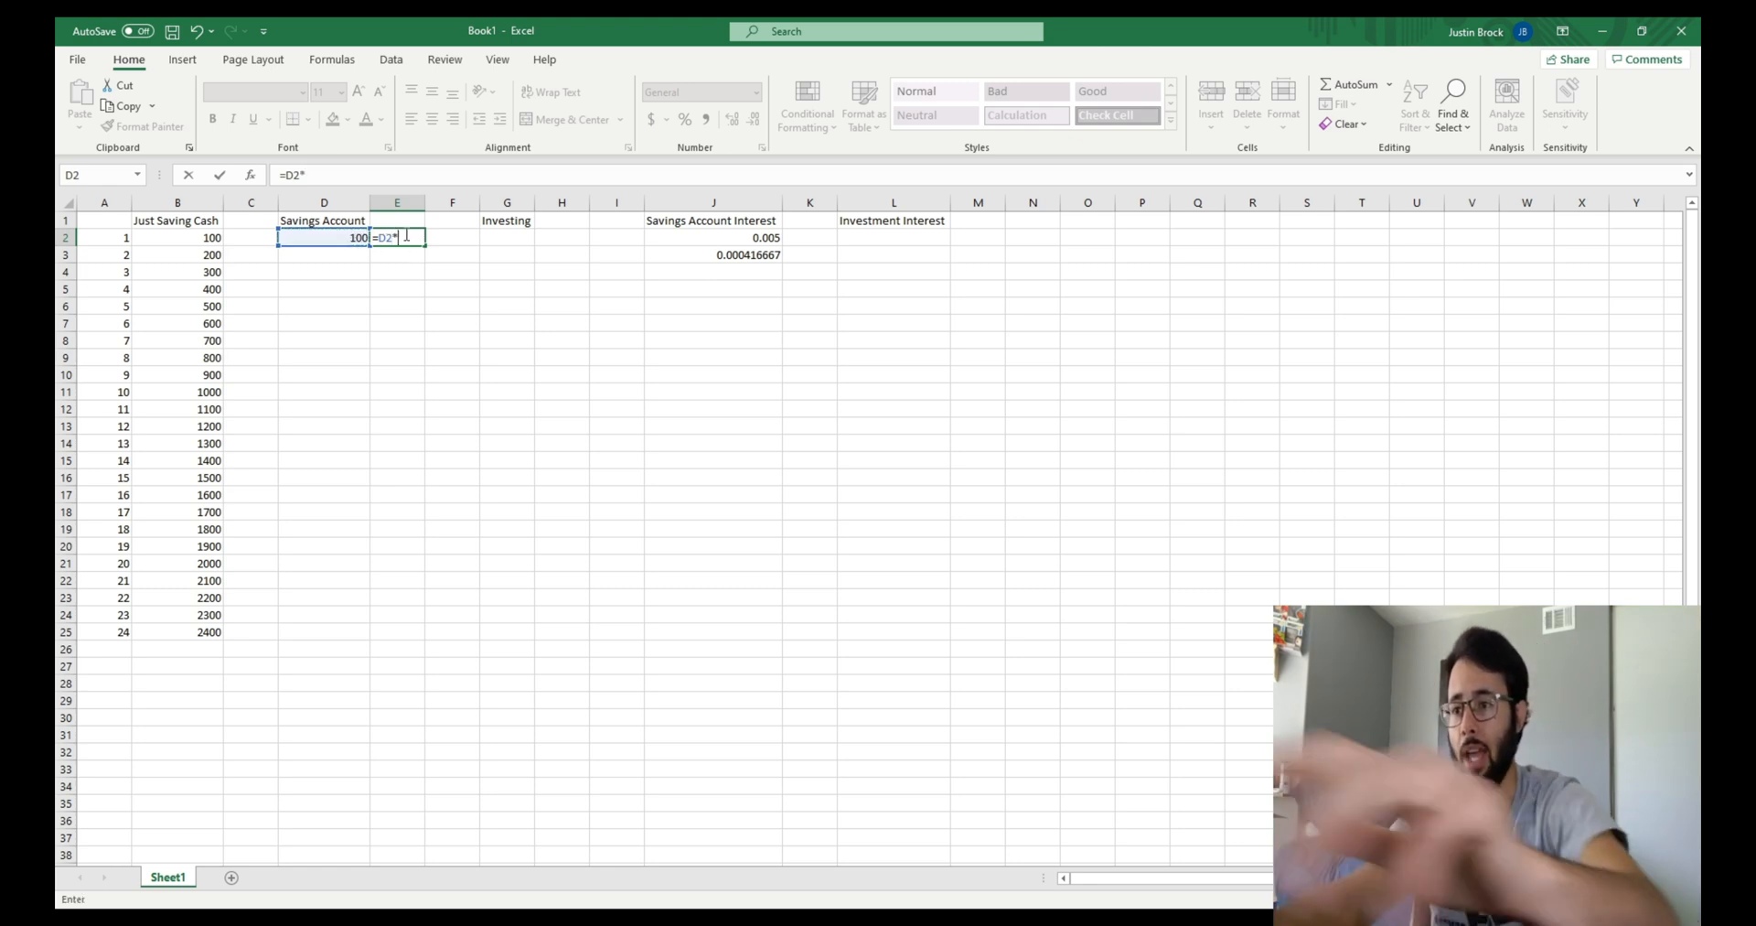
{"action": "type", "text": "*"}
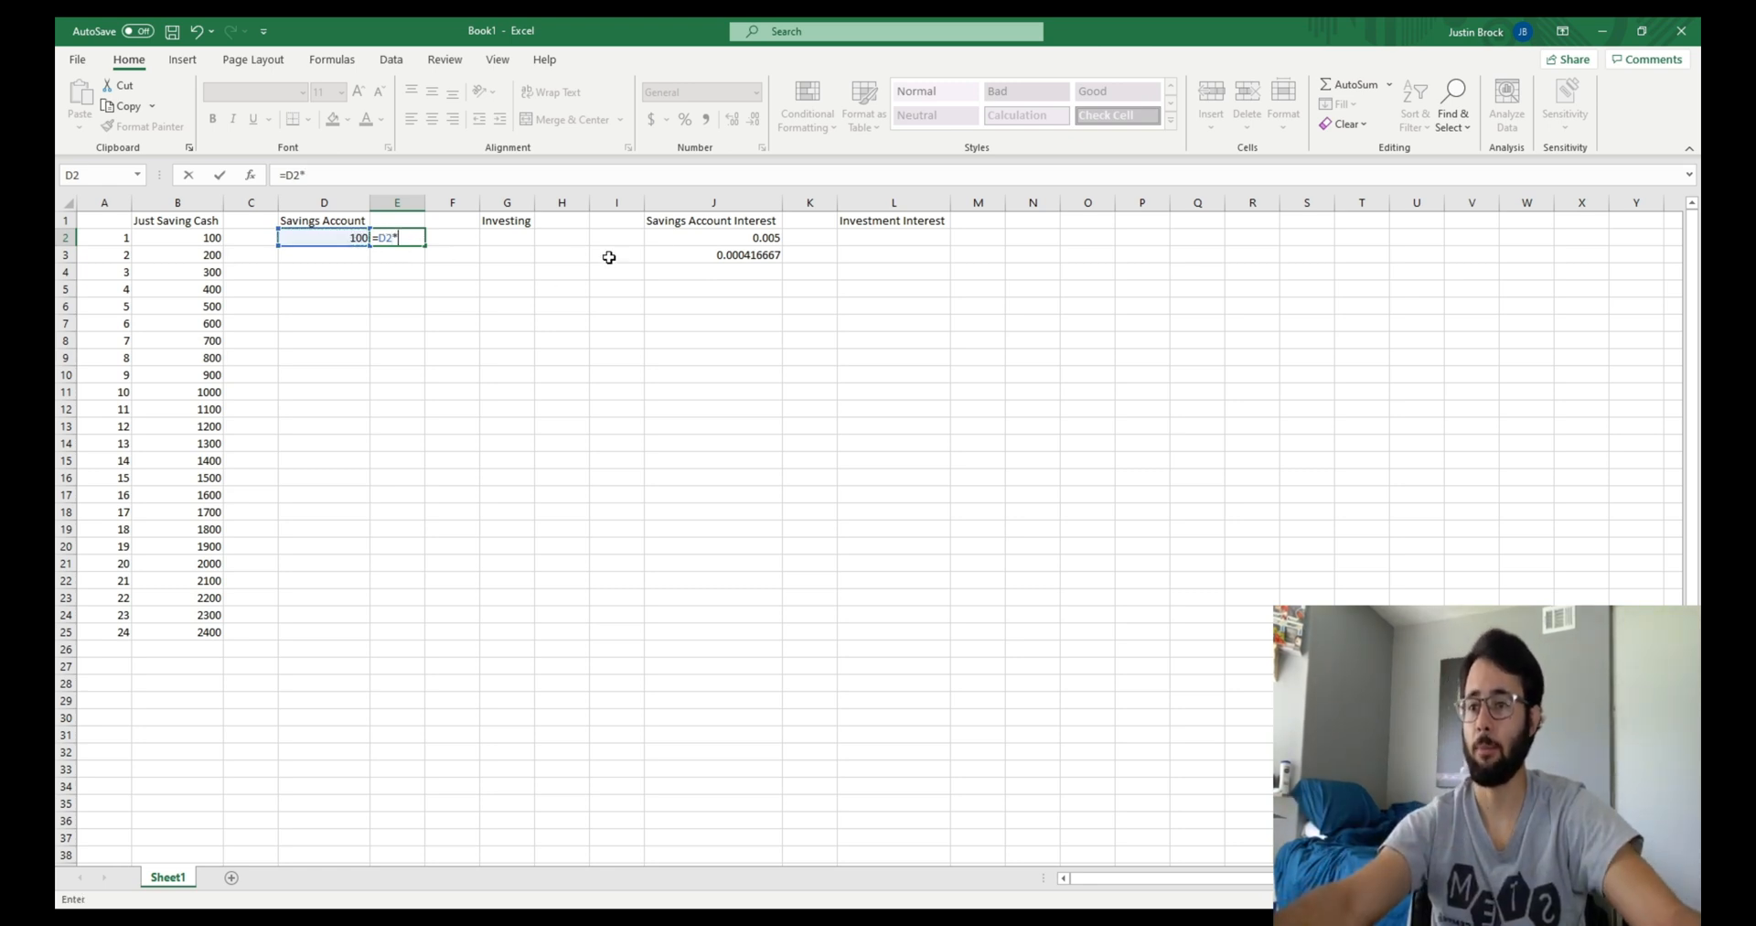
{"action": "left_click", "coordinate": [713, 253]}
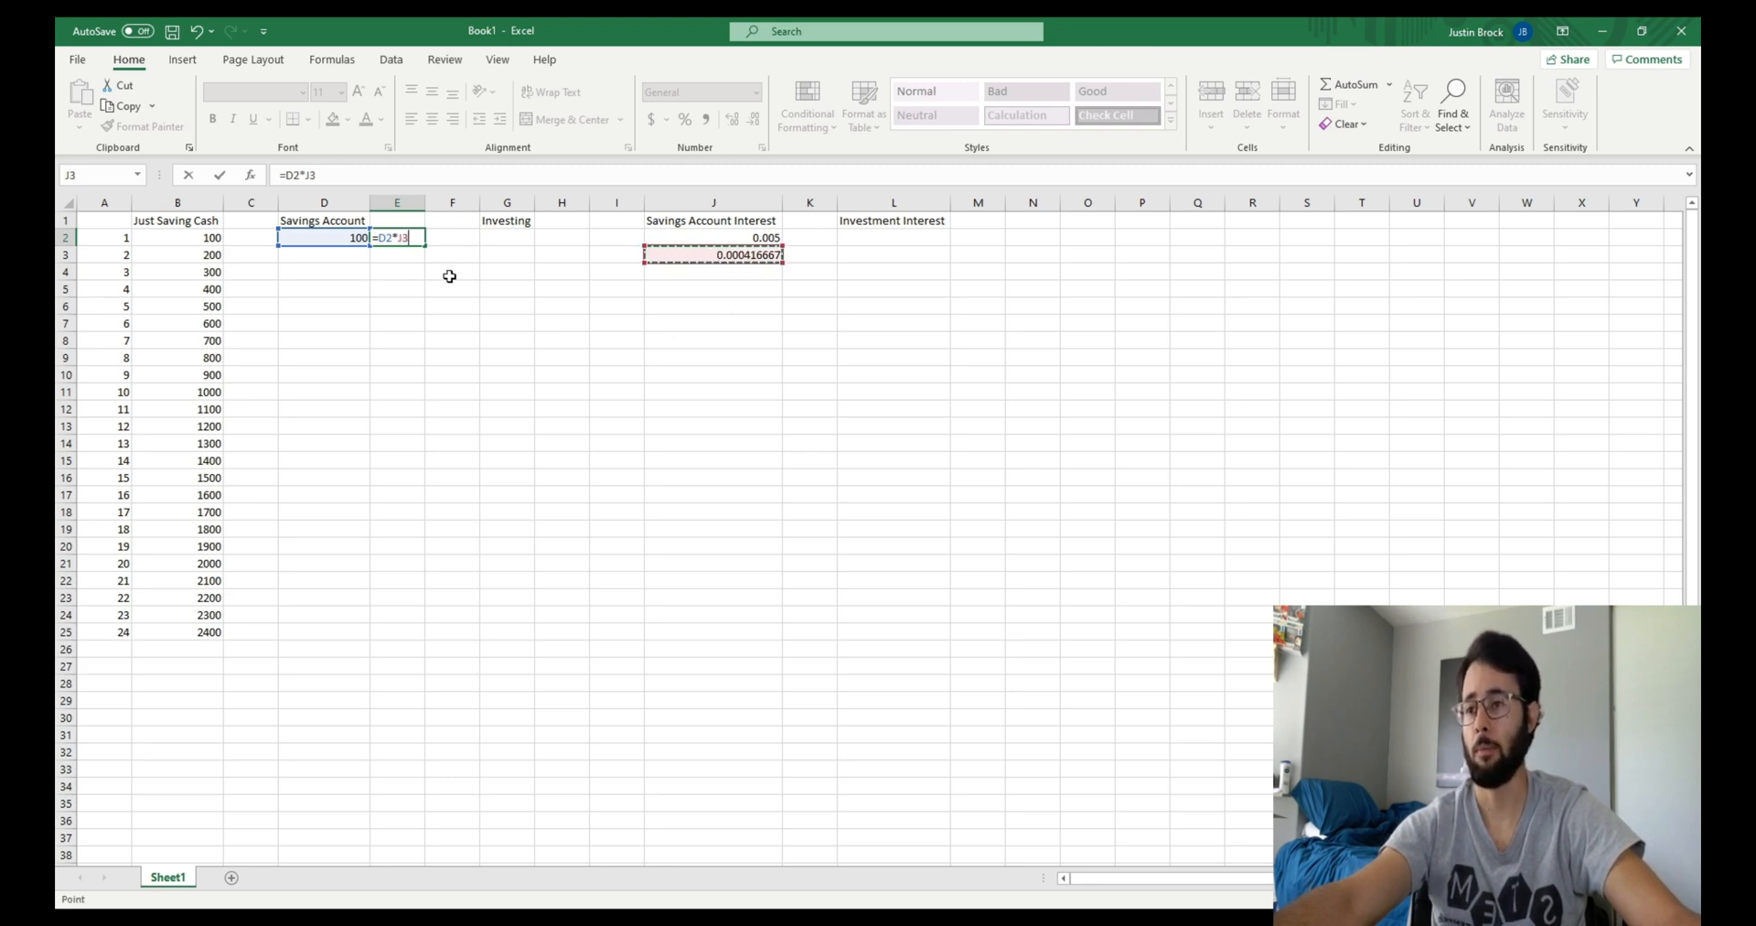
{"action": "key", "text": "Return"}
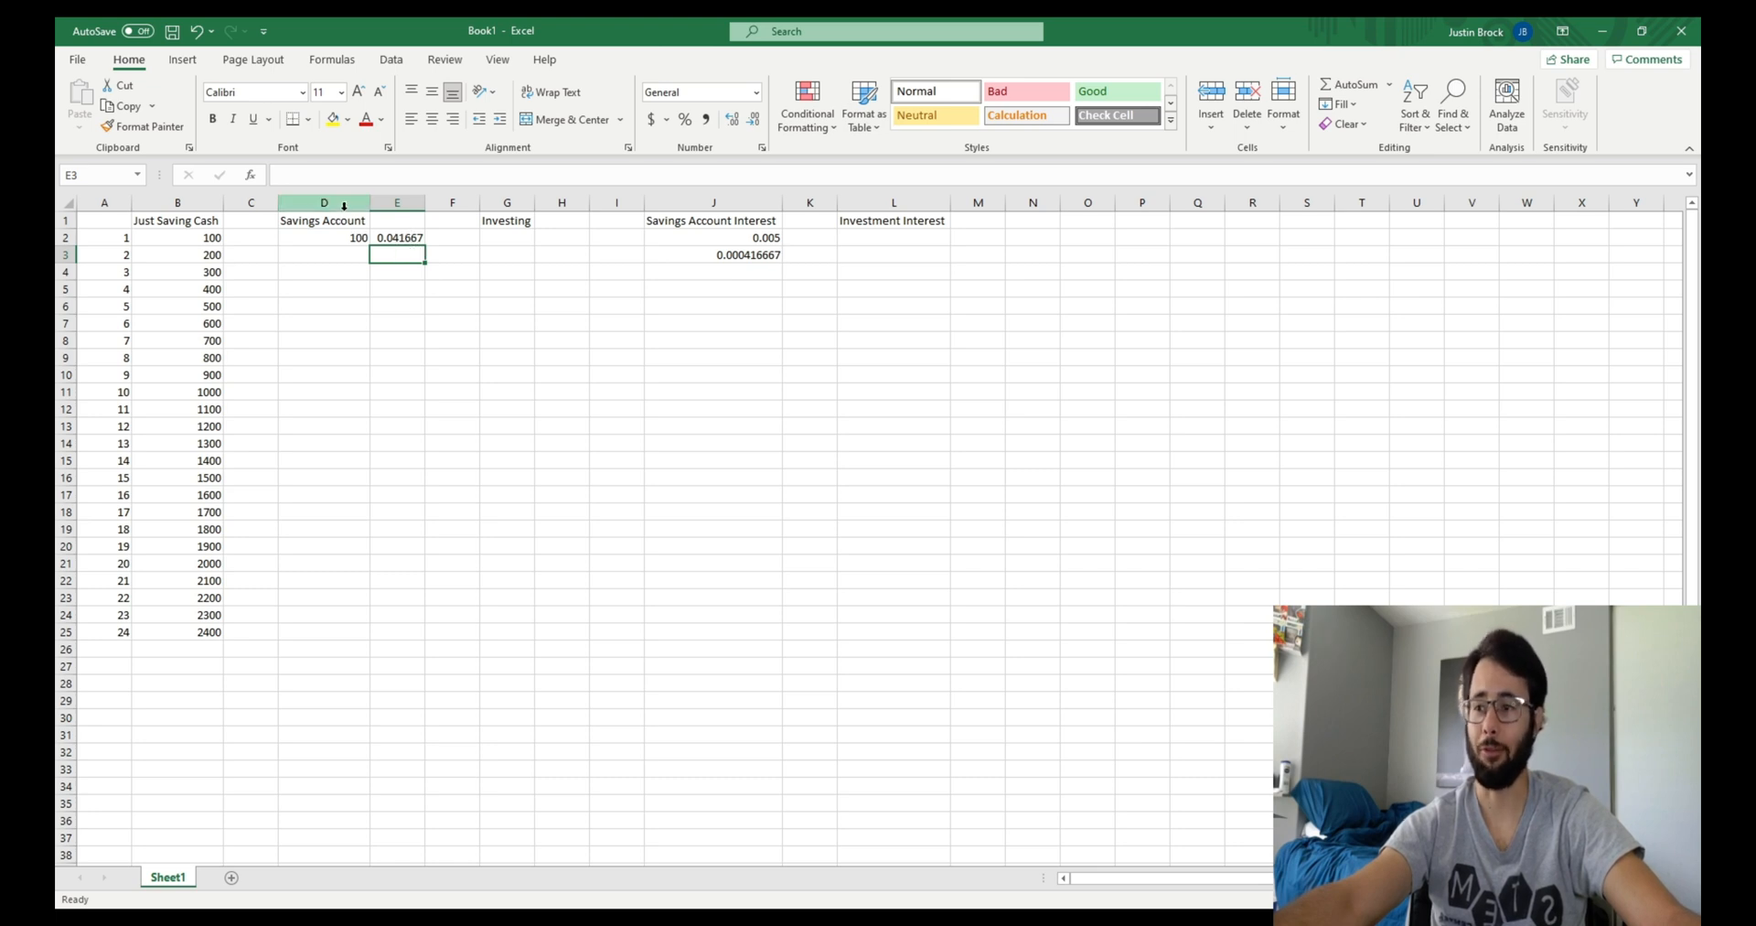
Calculate the second month's Savings Account balance in D3 with =D2+E2+100
{"action": "left_click", "coordinate": [345, 255]}
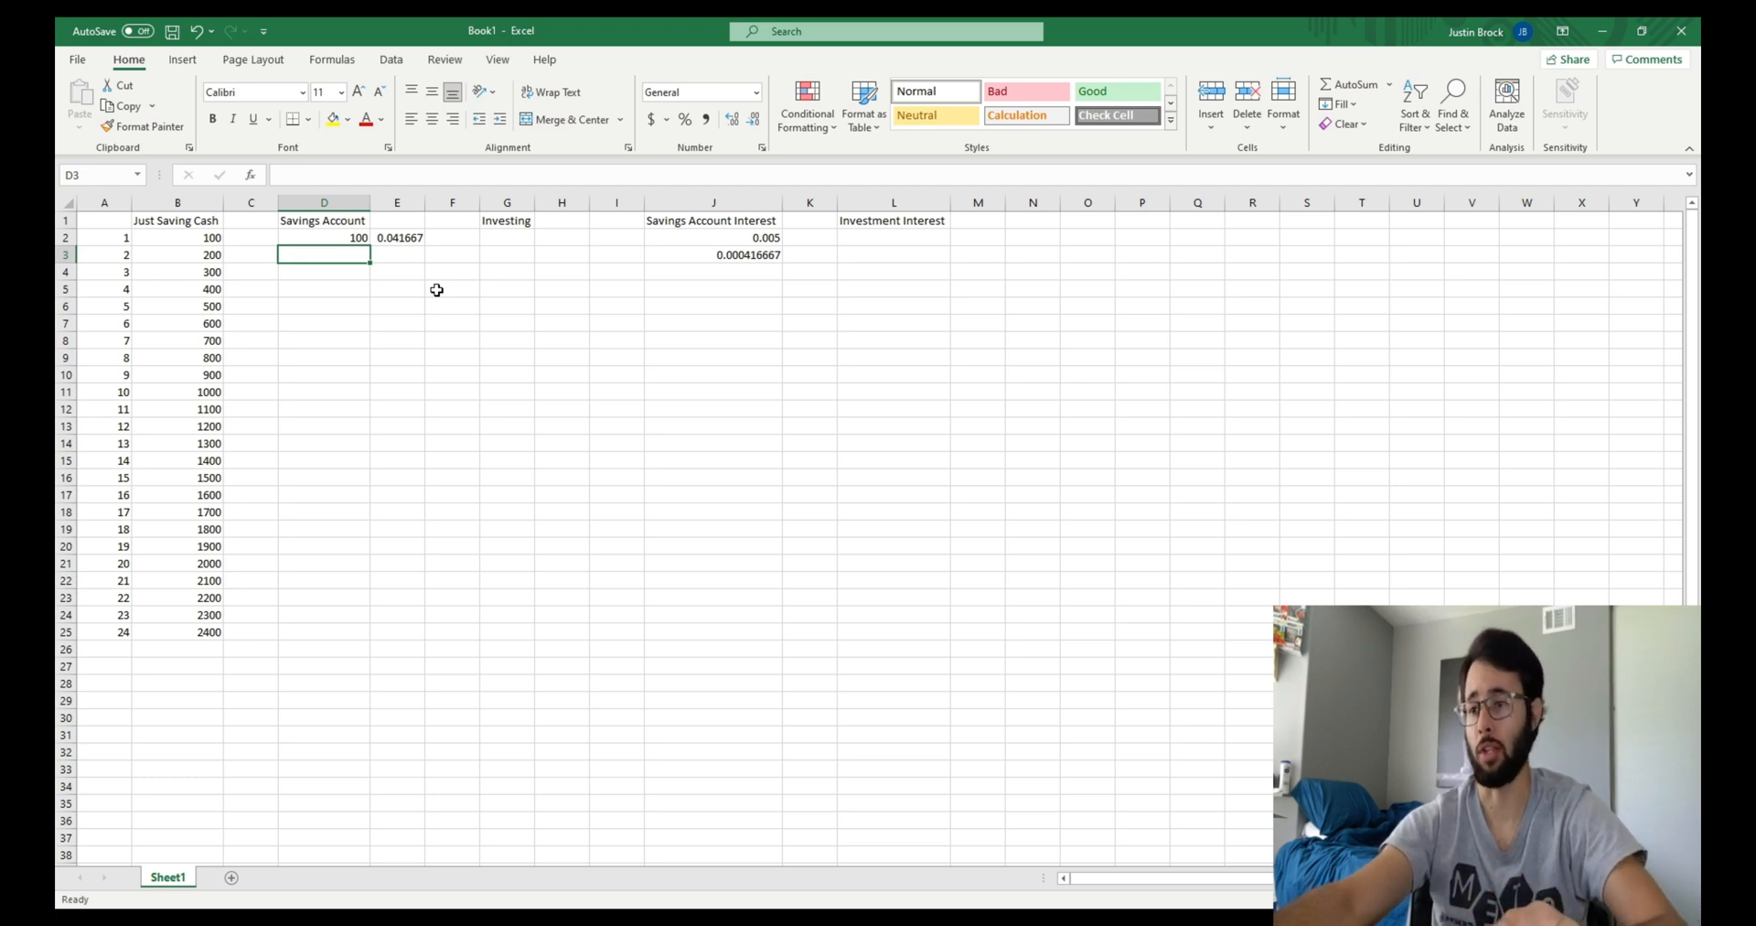
{"action": "type", "text": "="}
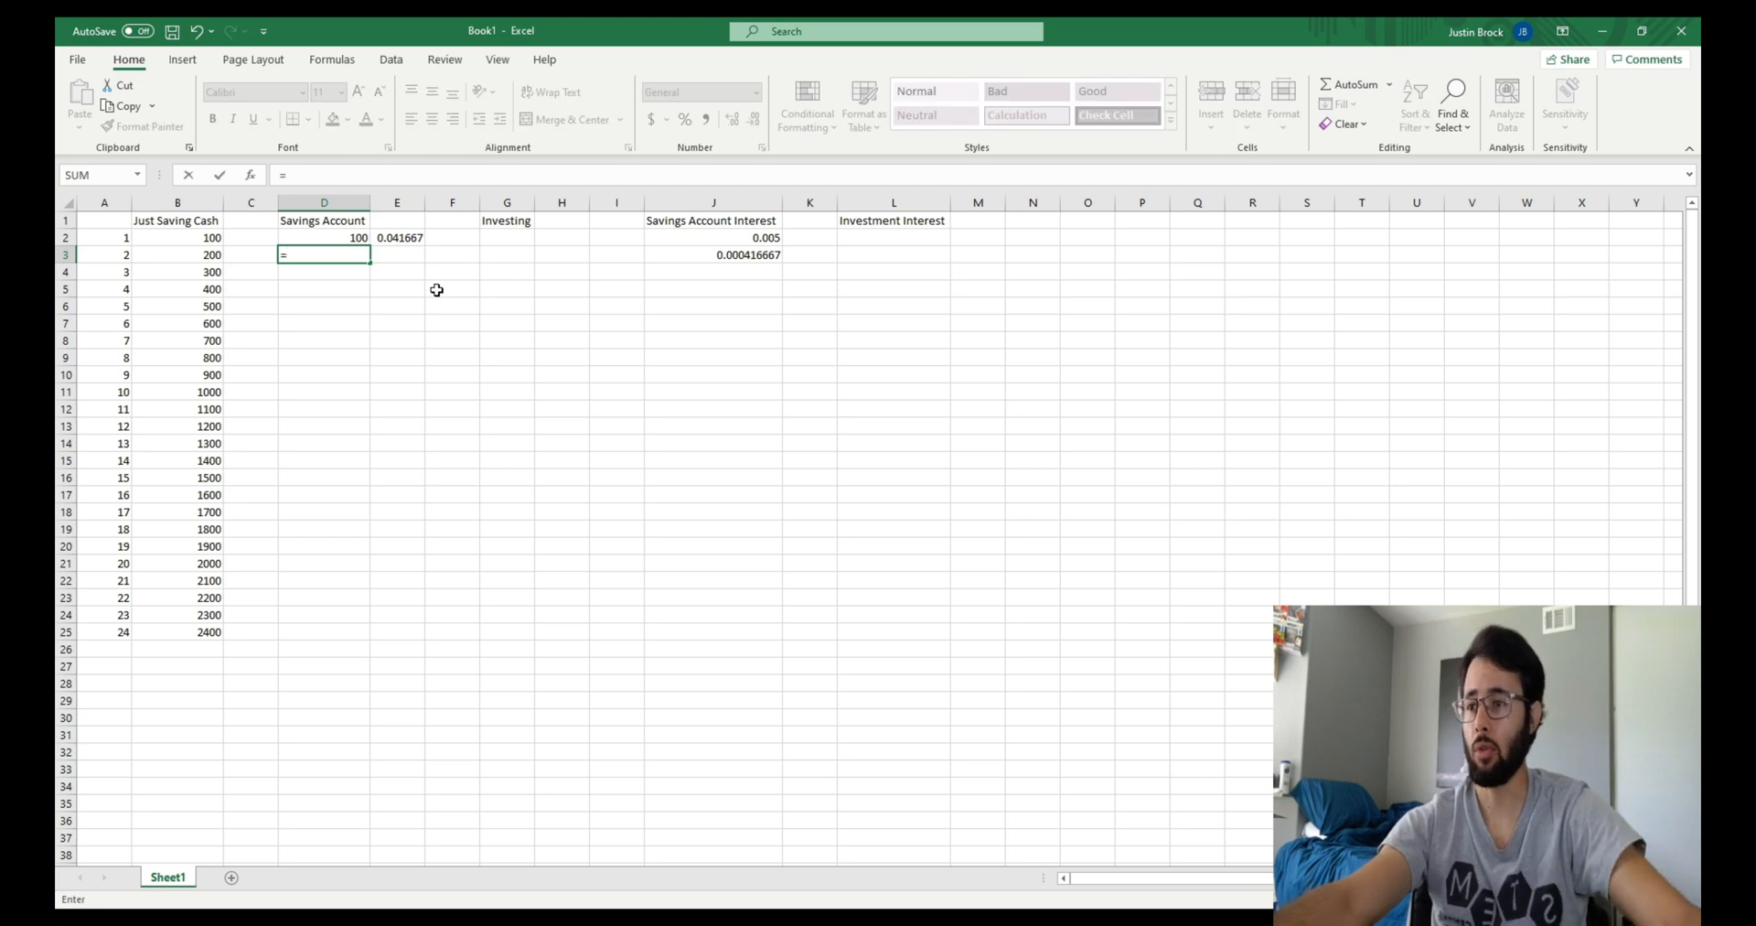
{"action": "left_click", "coordinate": [348, 238]}
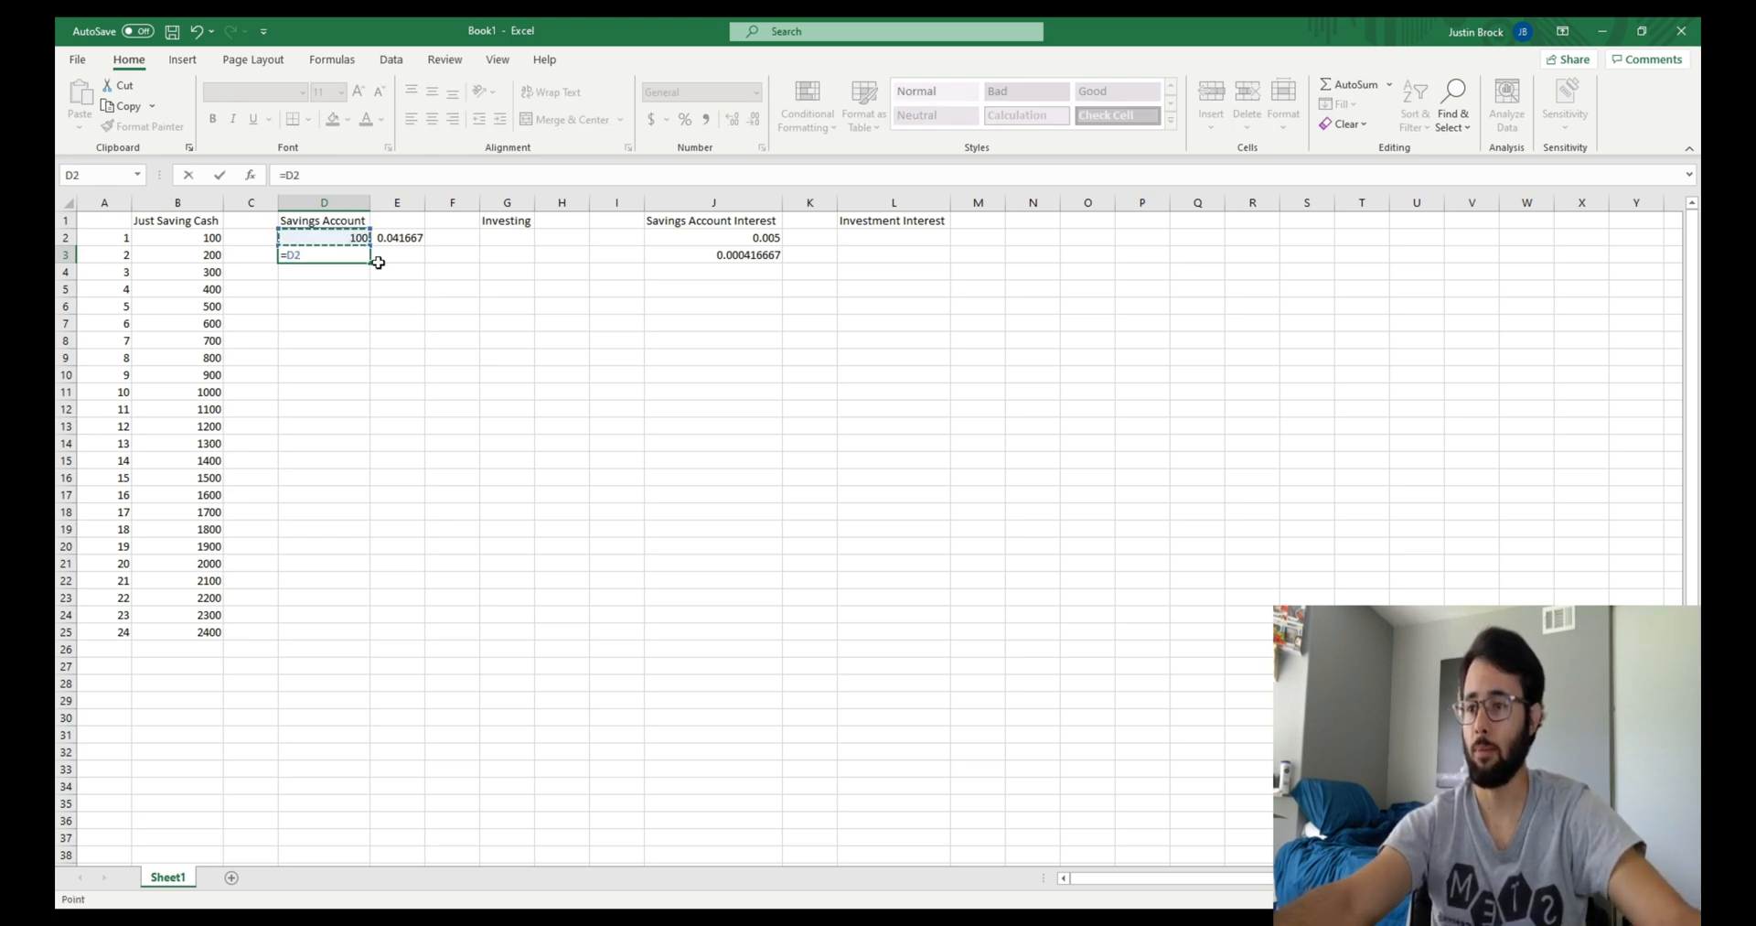
{"action": "type", "text": "+"}
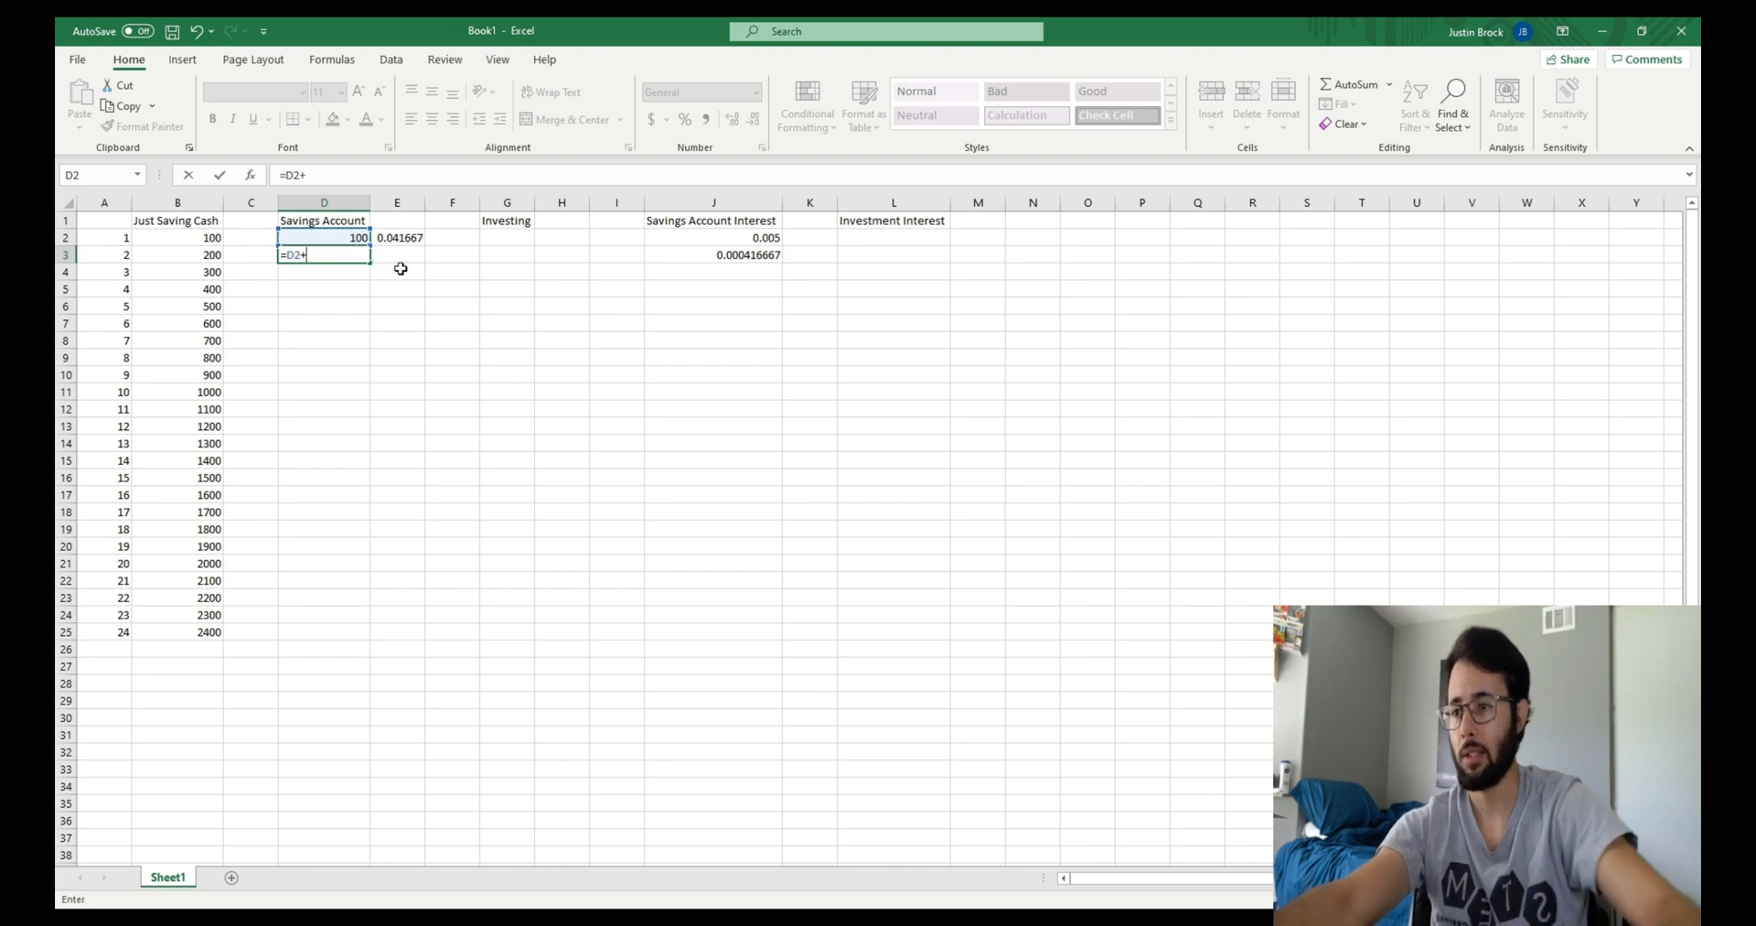
{"action": "left_click", "coordinate": [410, 237]}
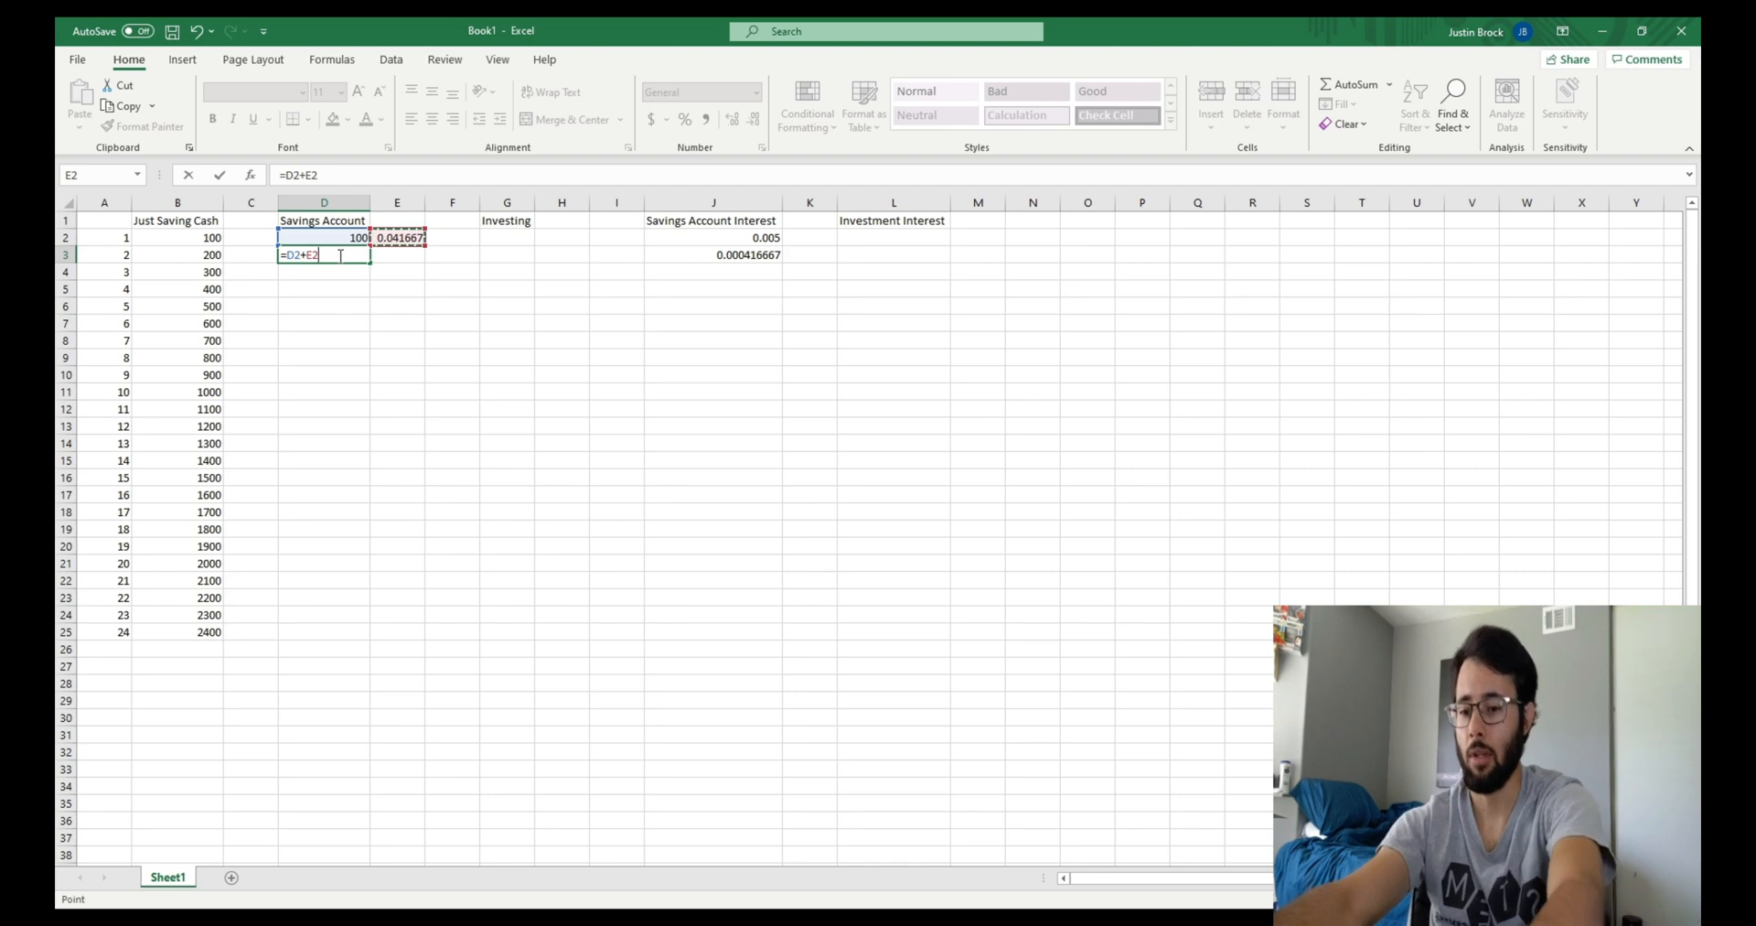
{"action": "type", "text": "+"}
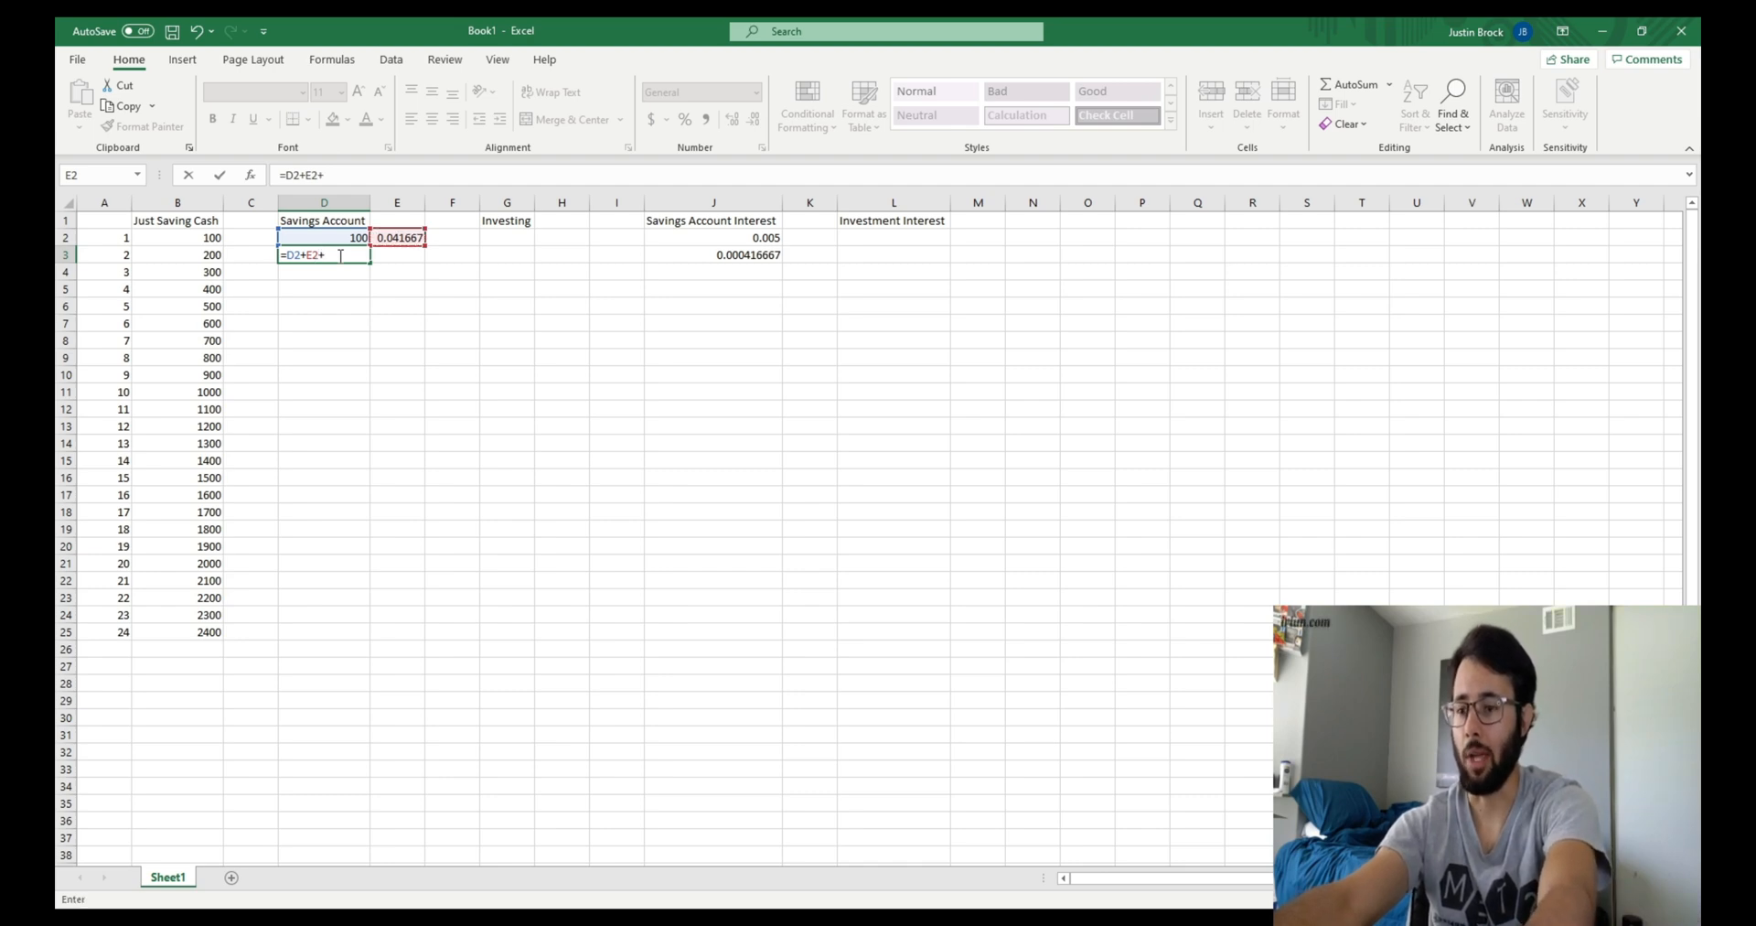
{"action": "type", "text": "100"}
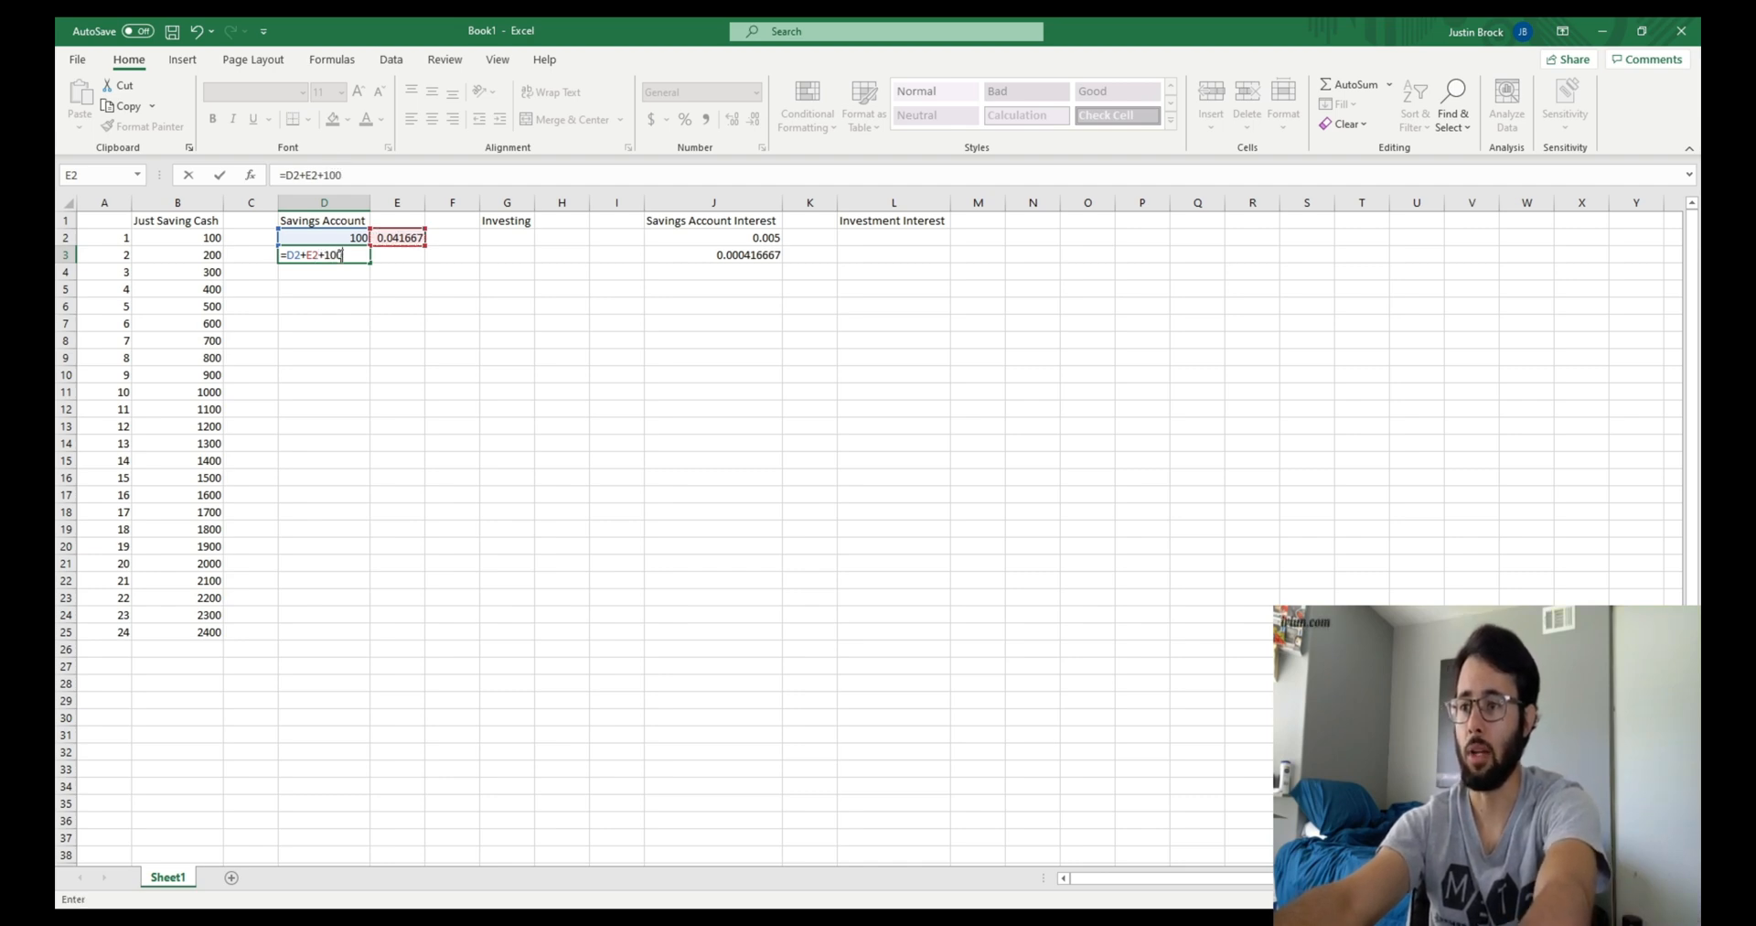
{"action": "key", "text": "BackSpace"}
{"action": "key", "text": "BackSpace"}
{"action": "key", "text": "BackSpace"}
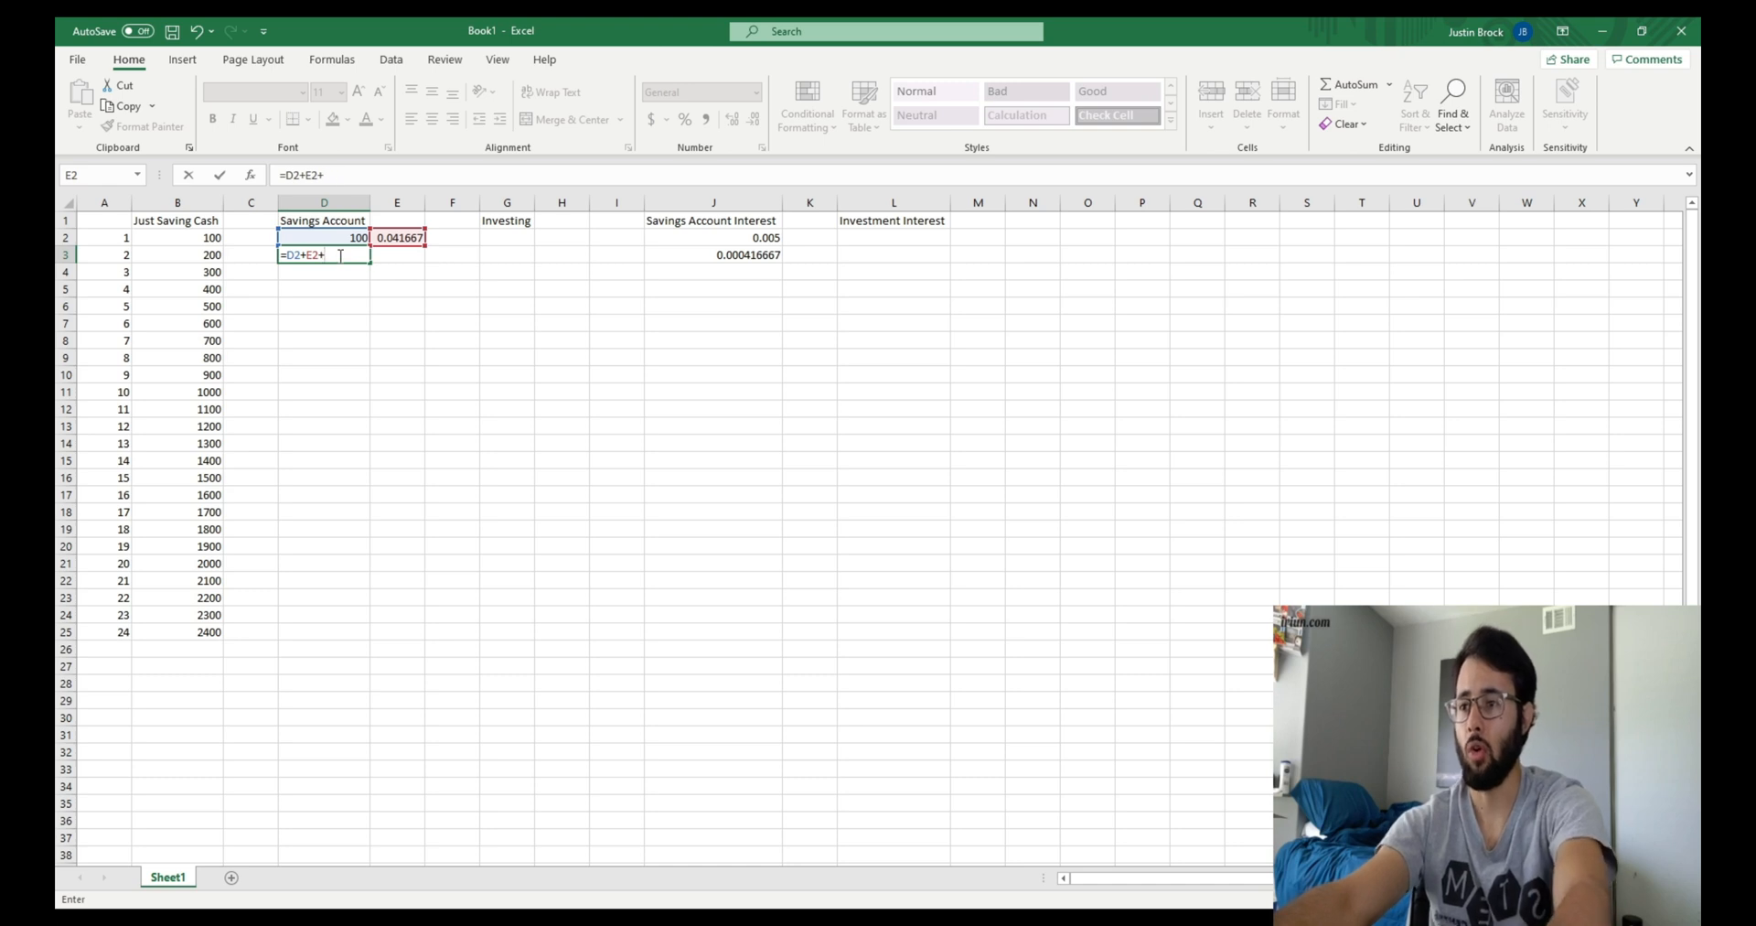
{"action": "type", "text": "100"}
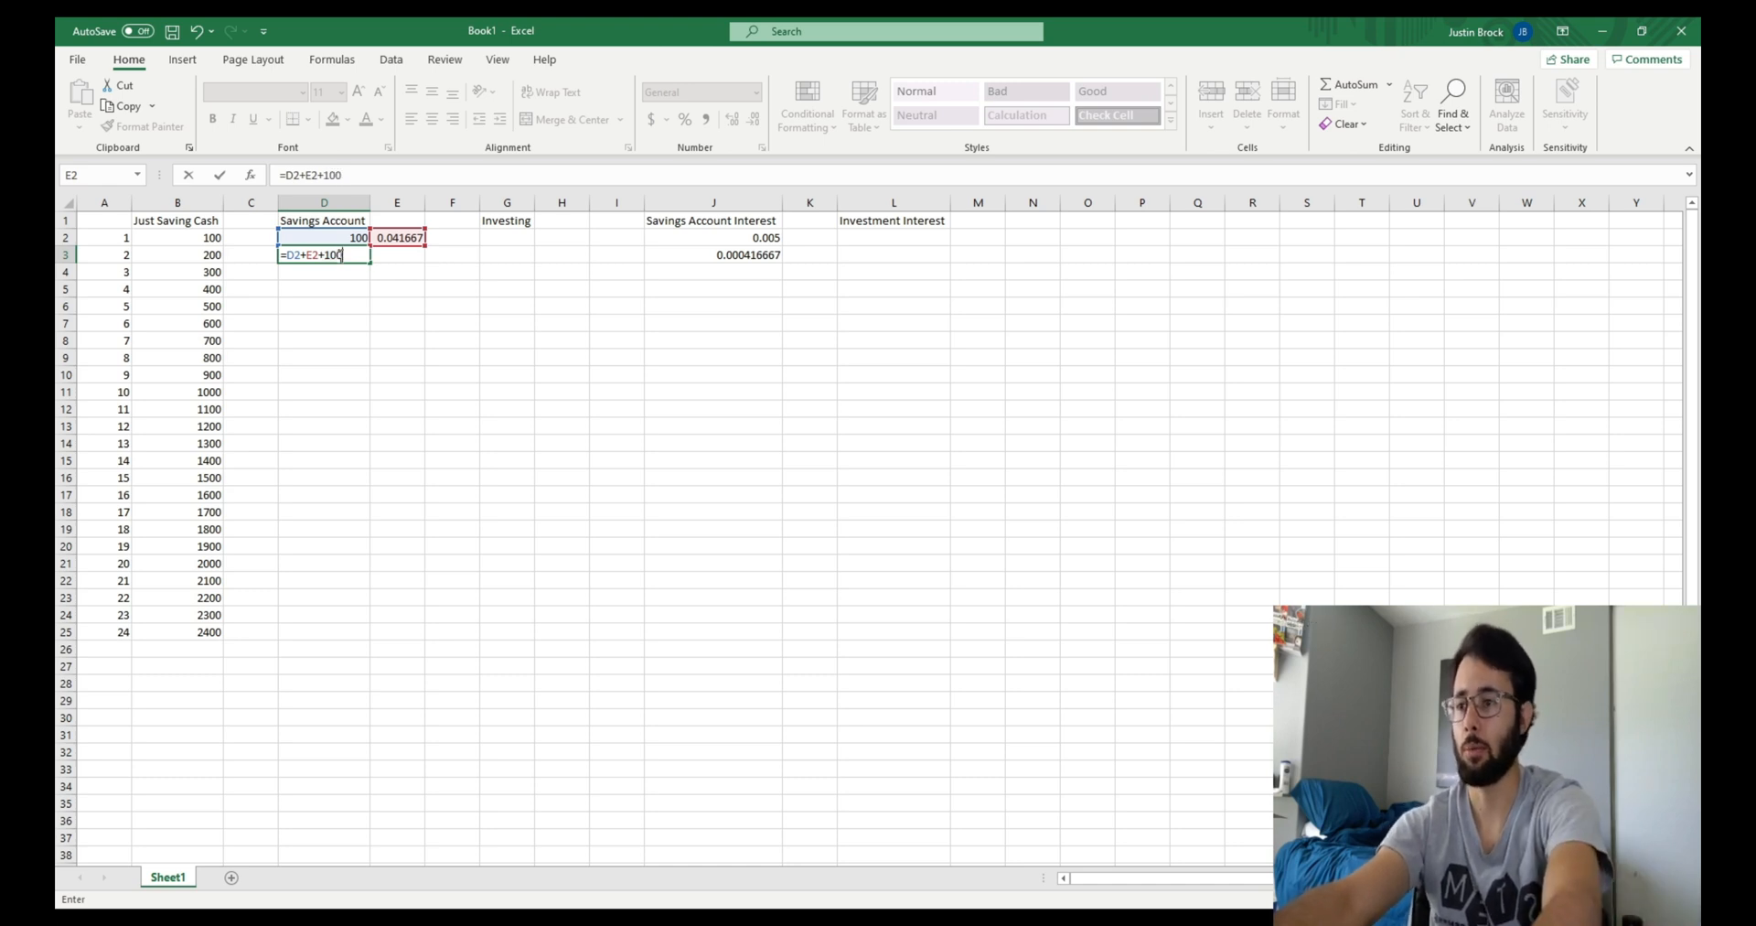
{"action": "key", "text": "Return"}
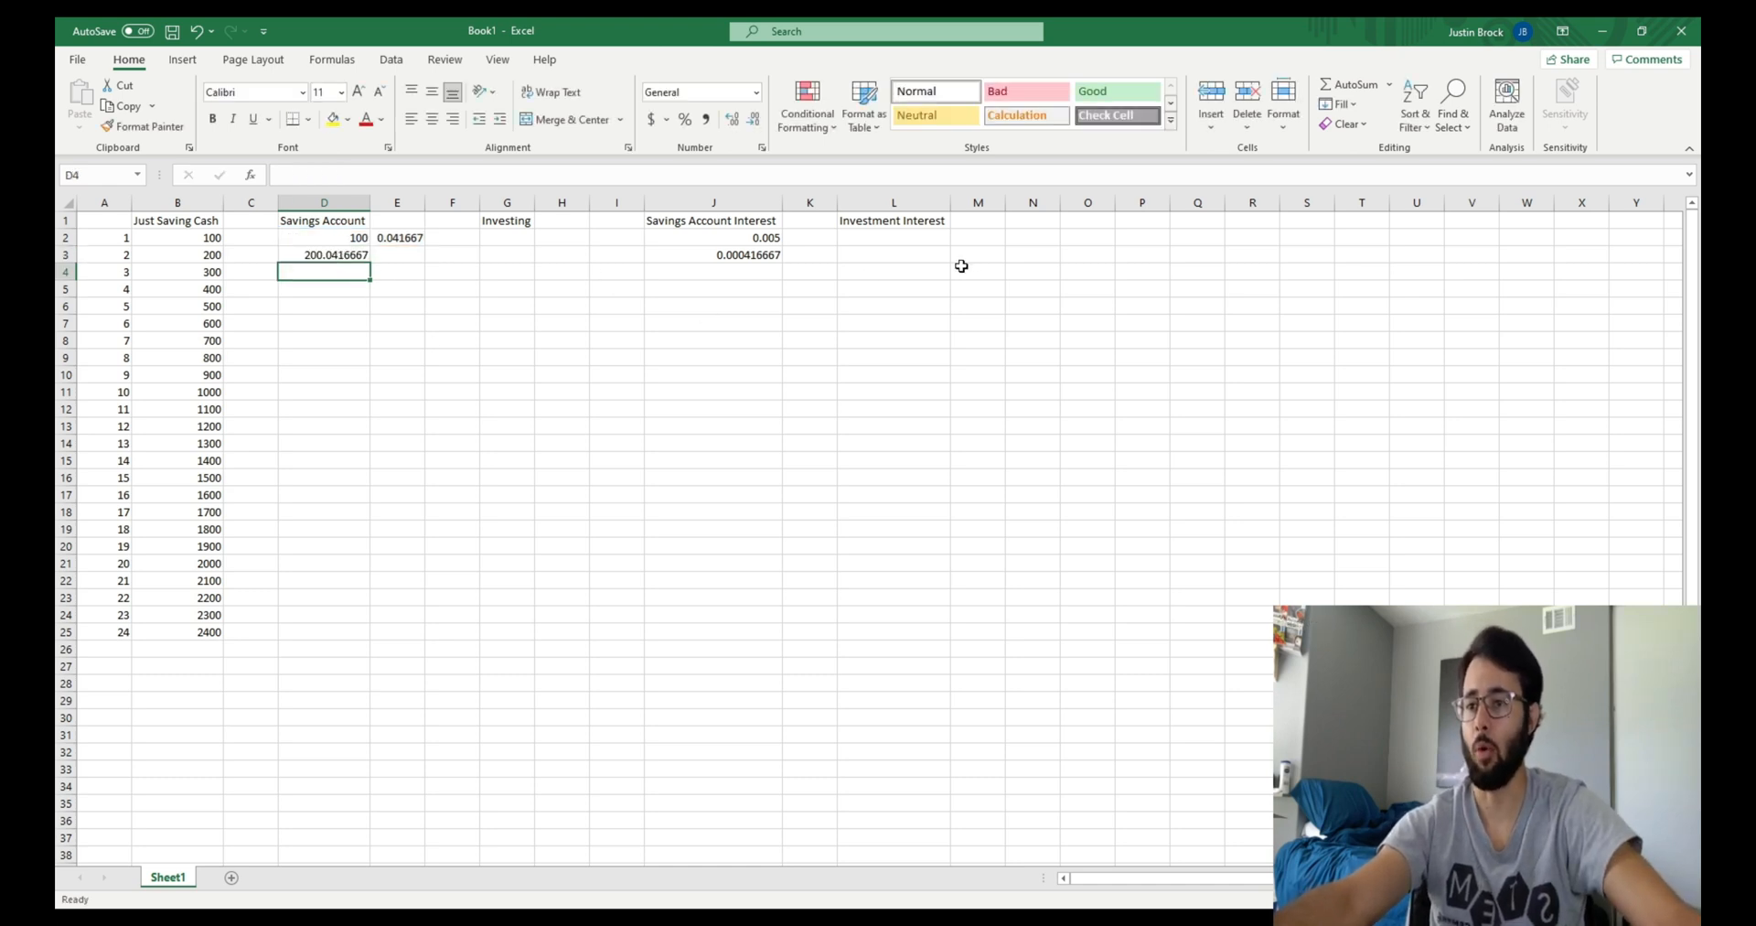
Add the heading Recurring Payment in N1 and widen column N to fit it
{"action": "left_click", "coordinate": [1036, 220]}
{"action": "type", "text": "Recurring"}
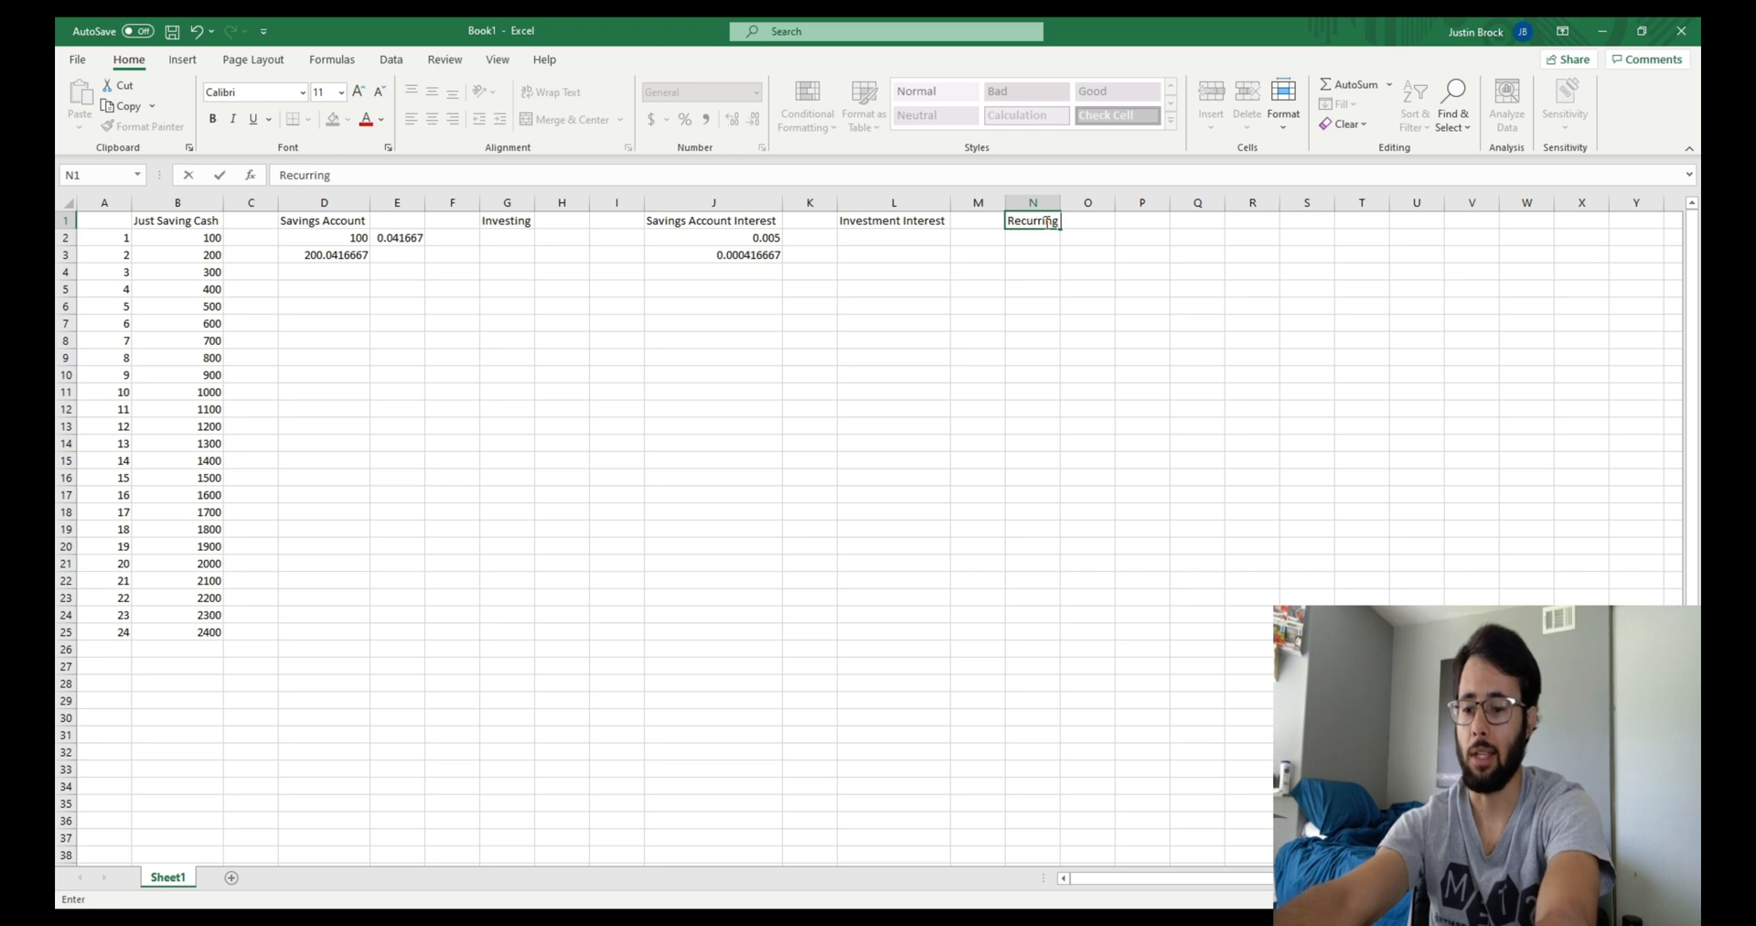
{"action": "type", "text": " Payent"}
{"action": "key", "text": "BackSpace"}
{"action": "key", "text": "BackSpace"}
{"action": "key", "text": "BackSpace"}
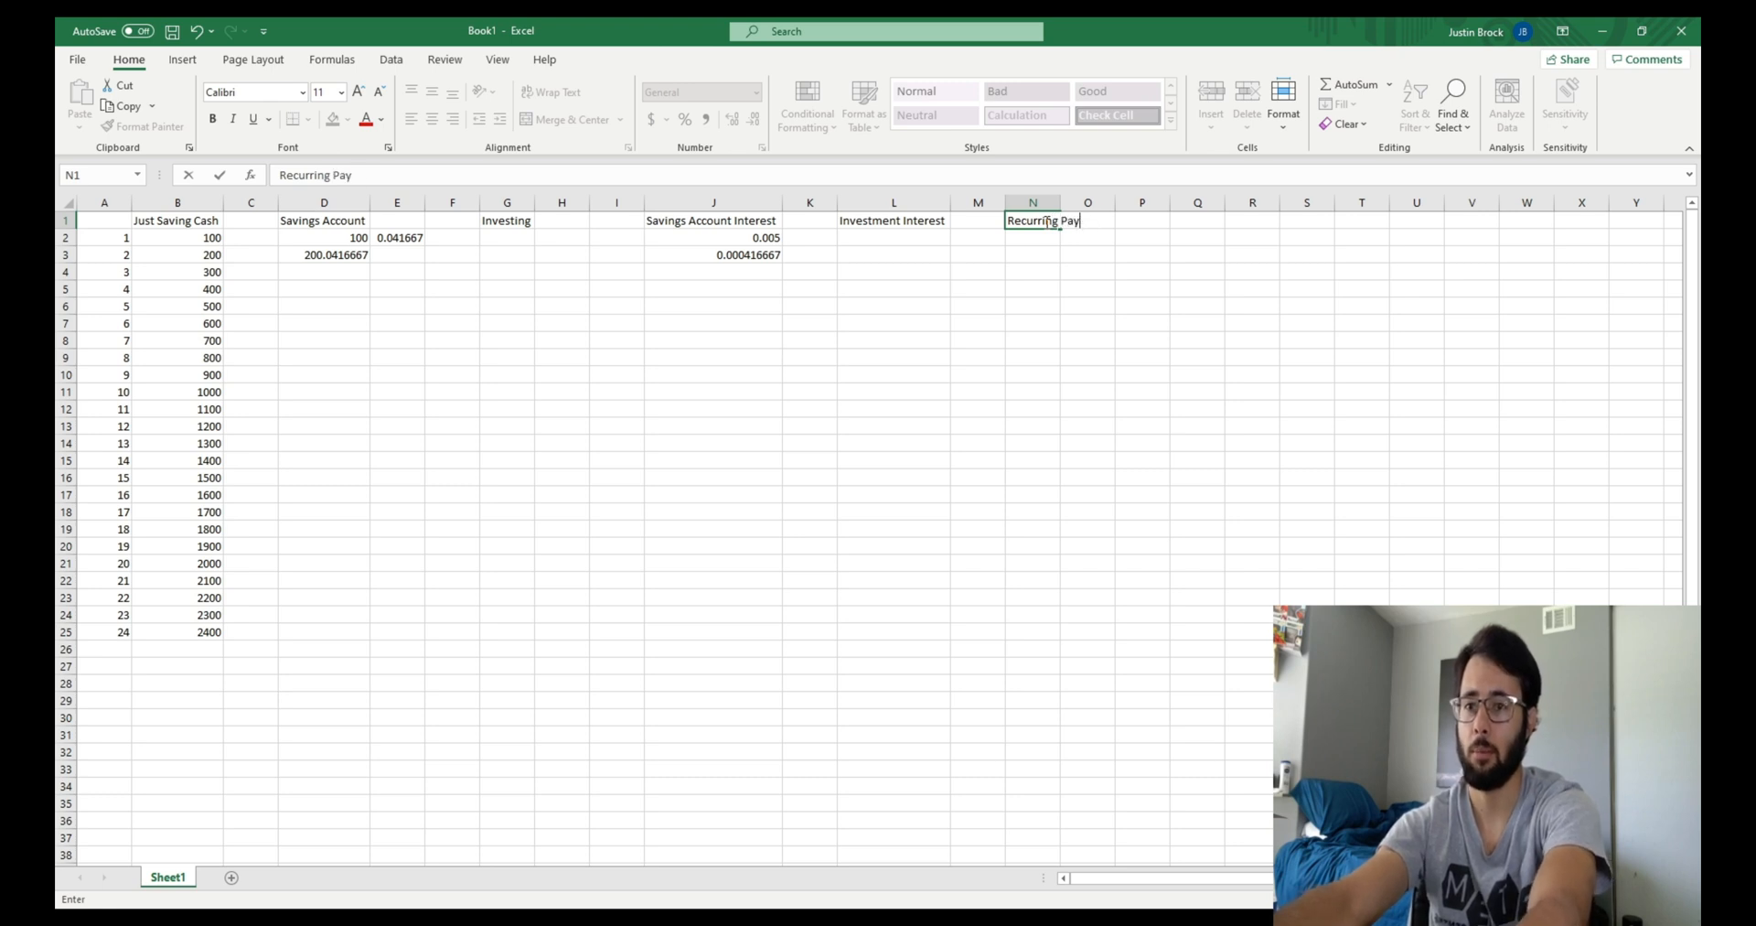
{"action": "type", "text": "yment"}
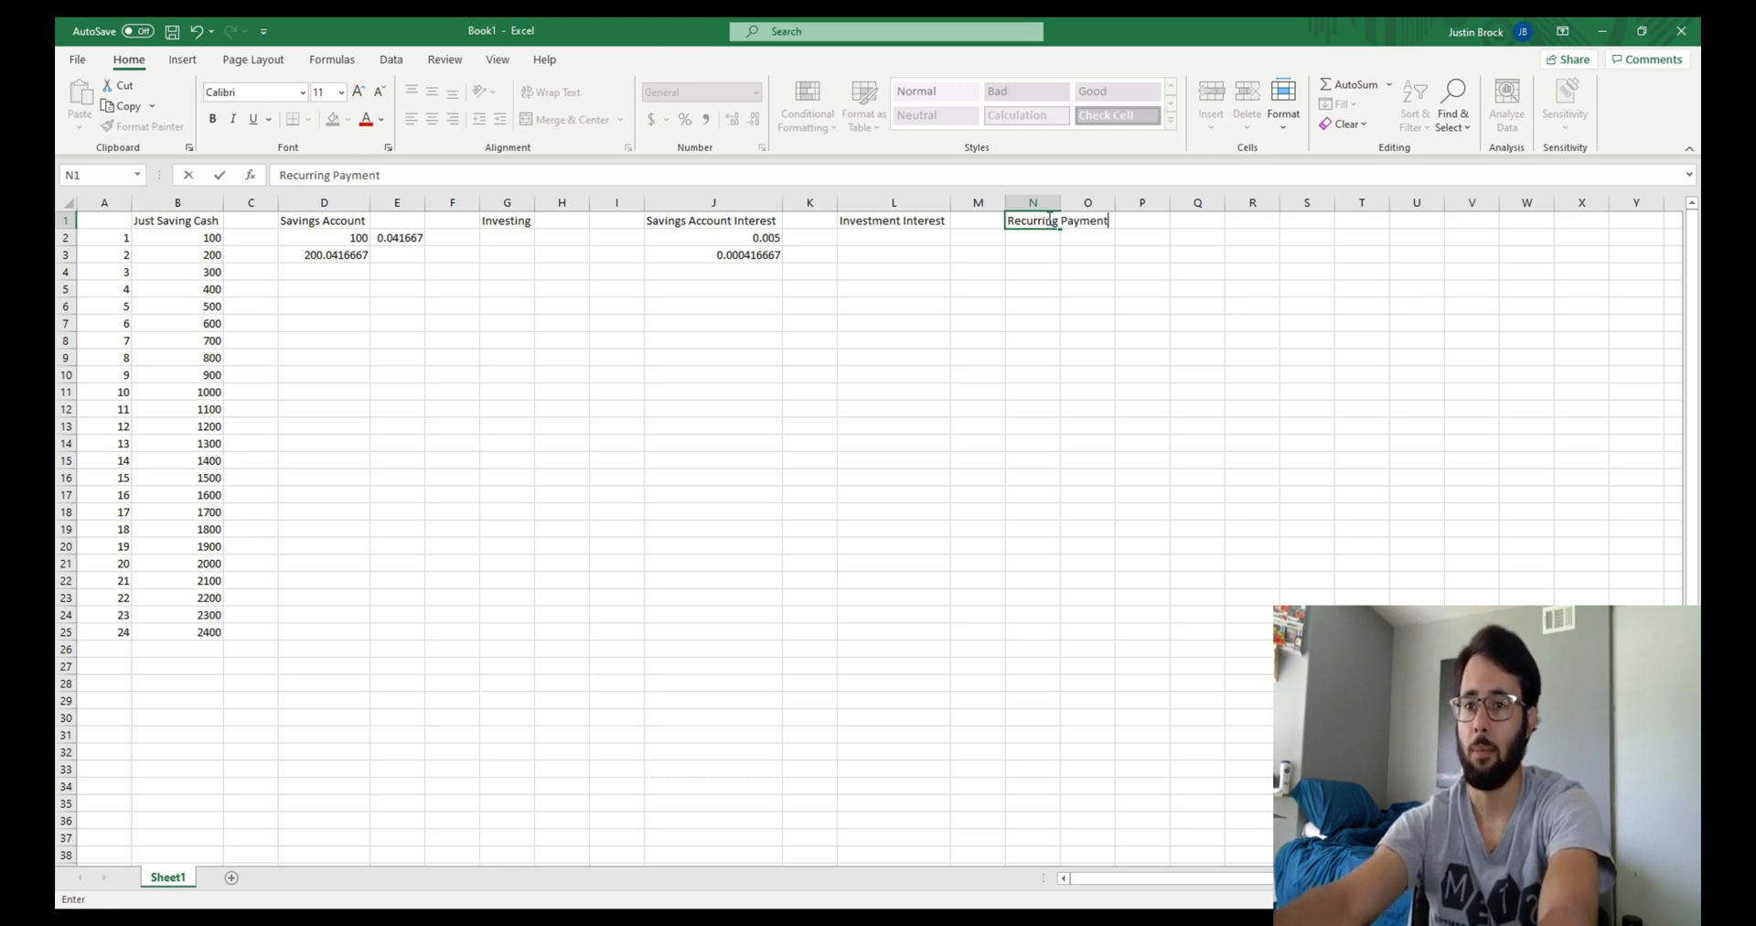
{"action": "left_click_drag", "start_coordinate": [1137, 236], "coordinate": [1133, 250]}
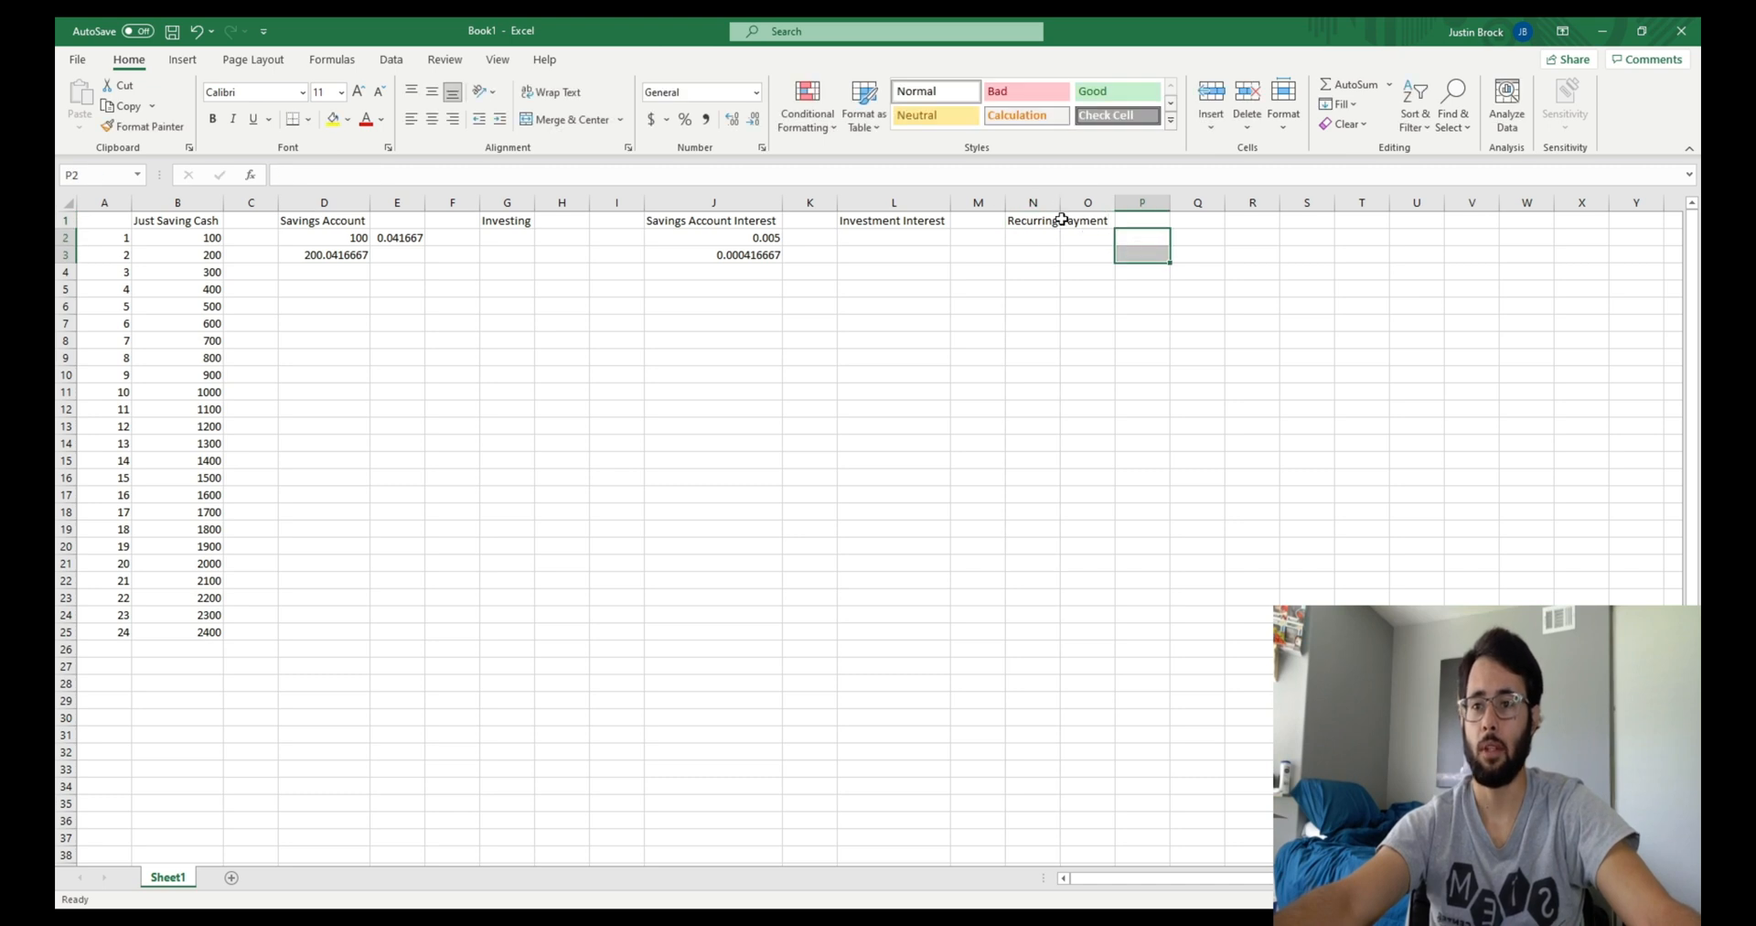
{"action": "left_click_drag", "start_coordinate": [1057, 200], "coordinate": [1058, 202]}
Enter 100 as the recurring payment amount in N2
{"action": "left_click", "coordinate": [1061, 235]}
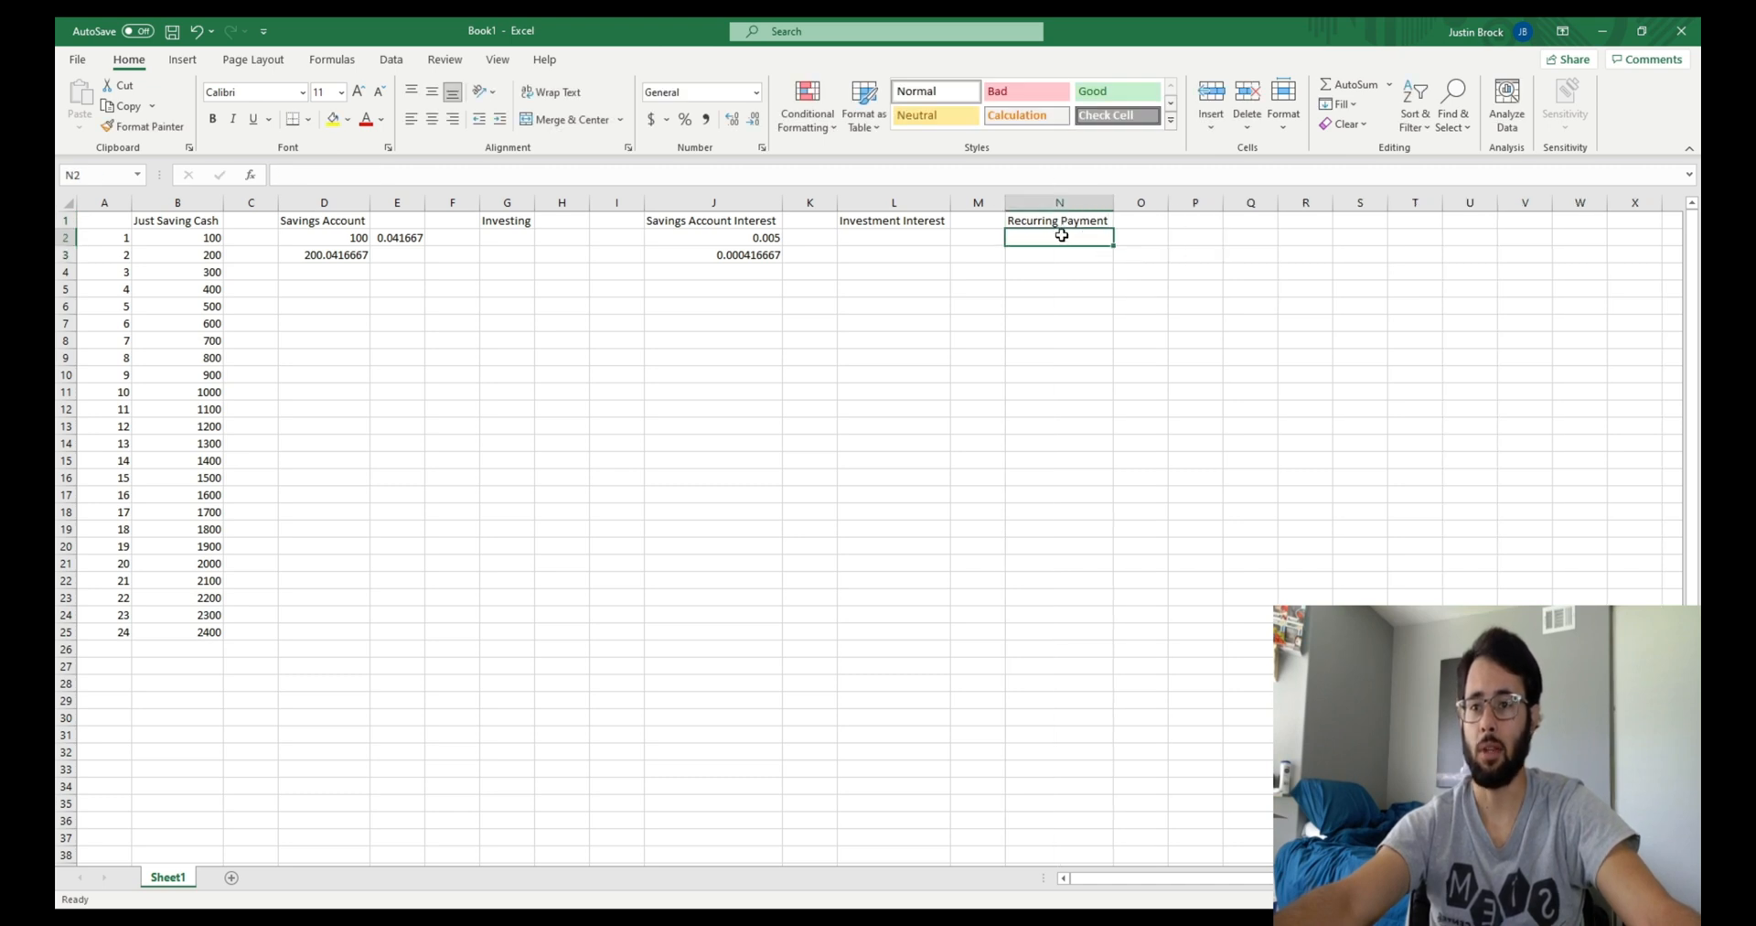
{"action": "type", "text": "100"}
{"action": "key", "text": "Return"}
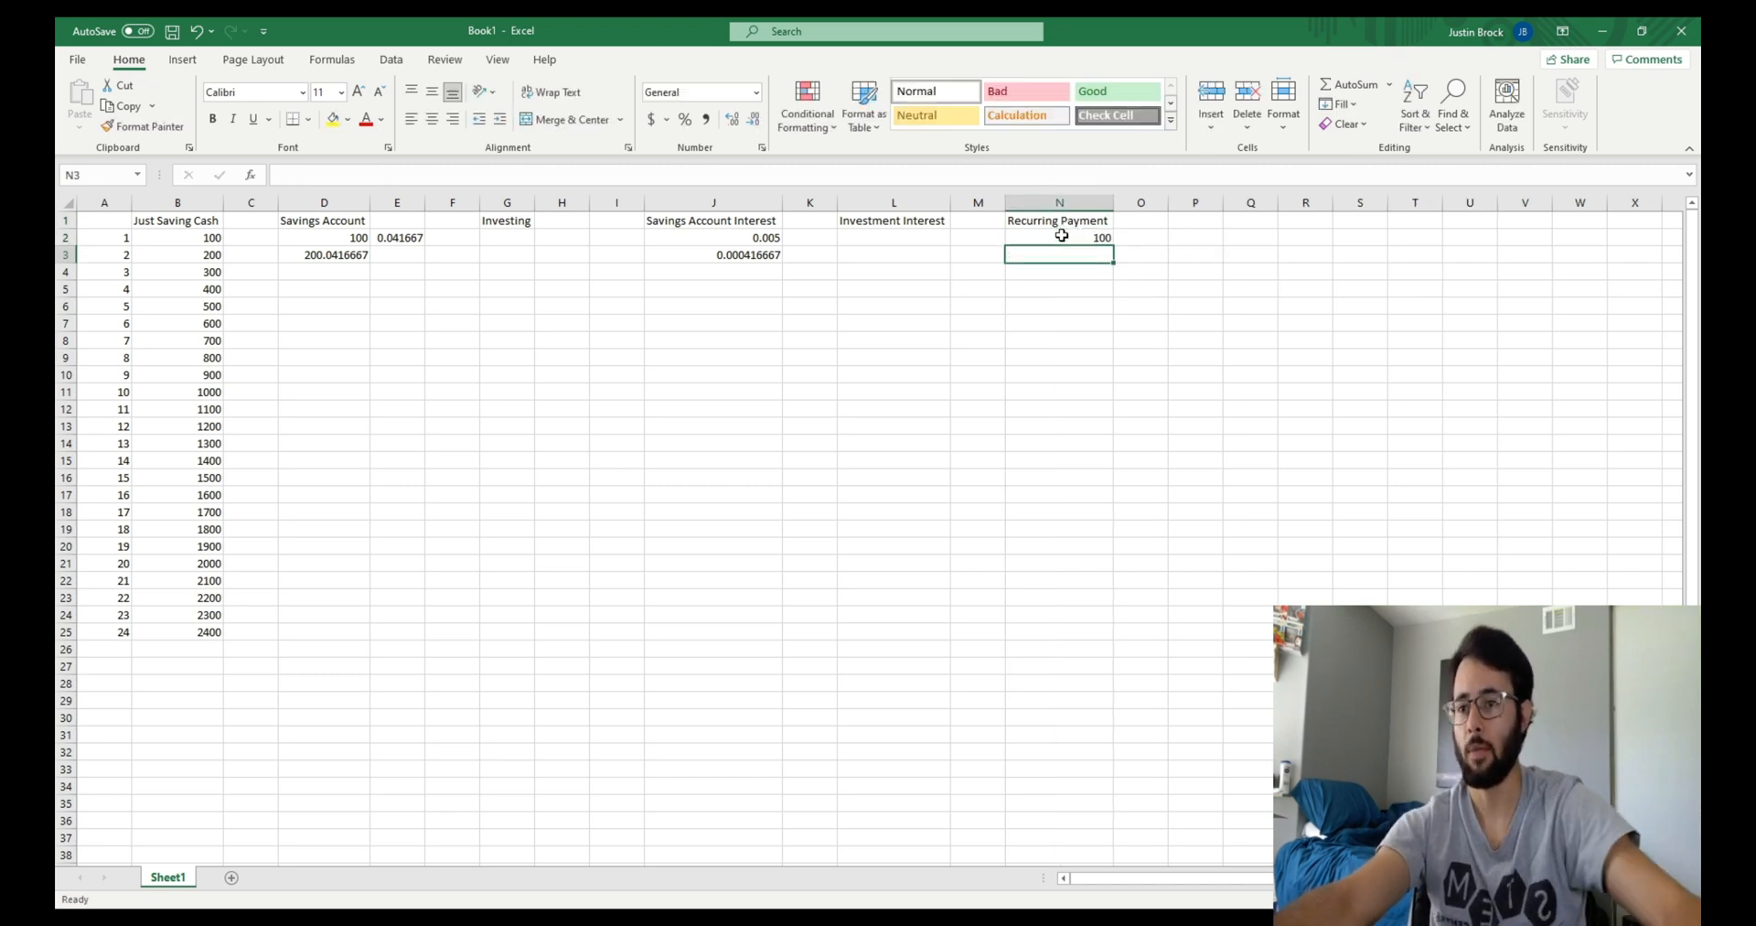
Replace the fixed 100 in the D3 formula with an absolute reference to the recurring payment, making it =D2+E2+$N$2
{"action": "double_click", "coordinate": [341, 252]}
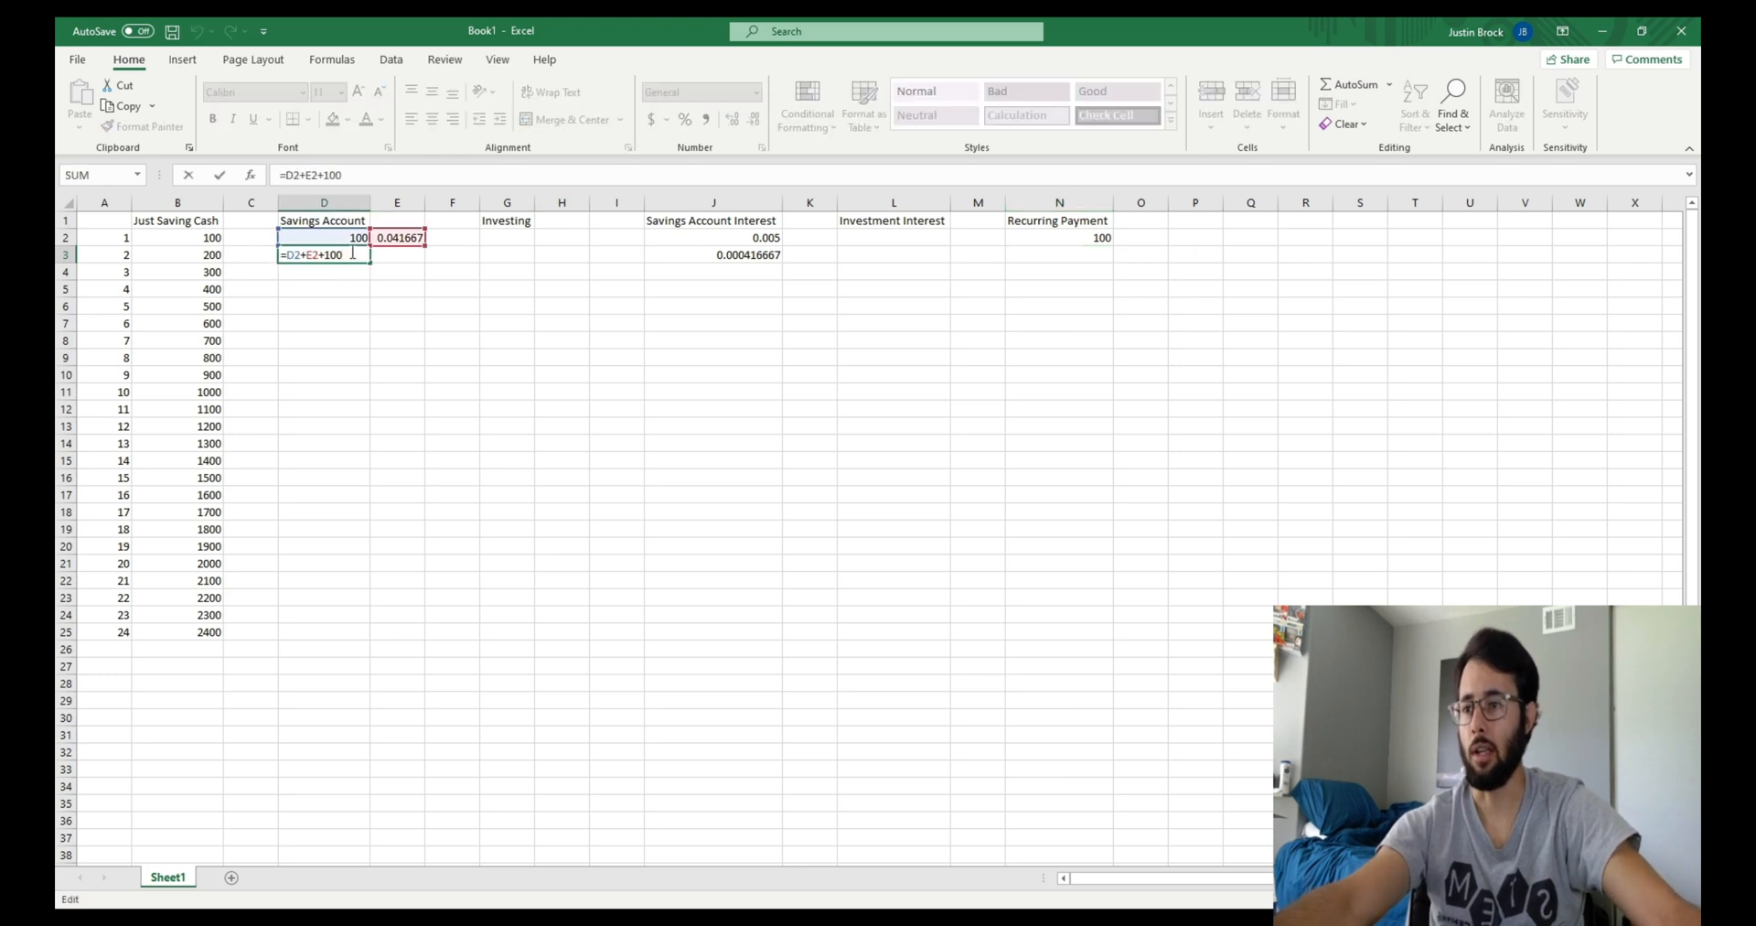
{"action": "key", "text": "BackSpace"}
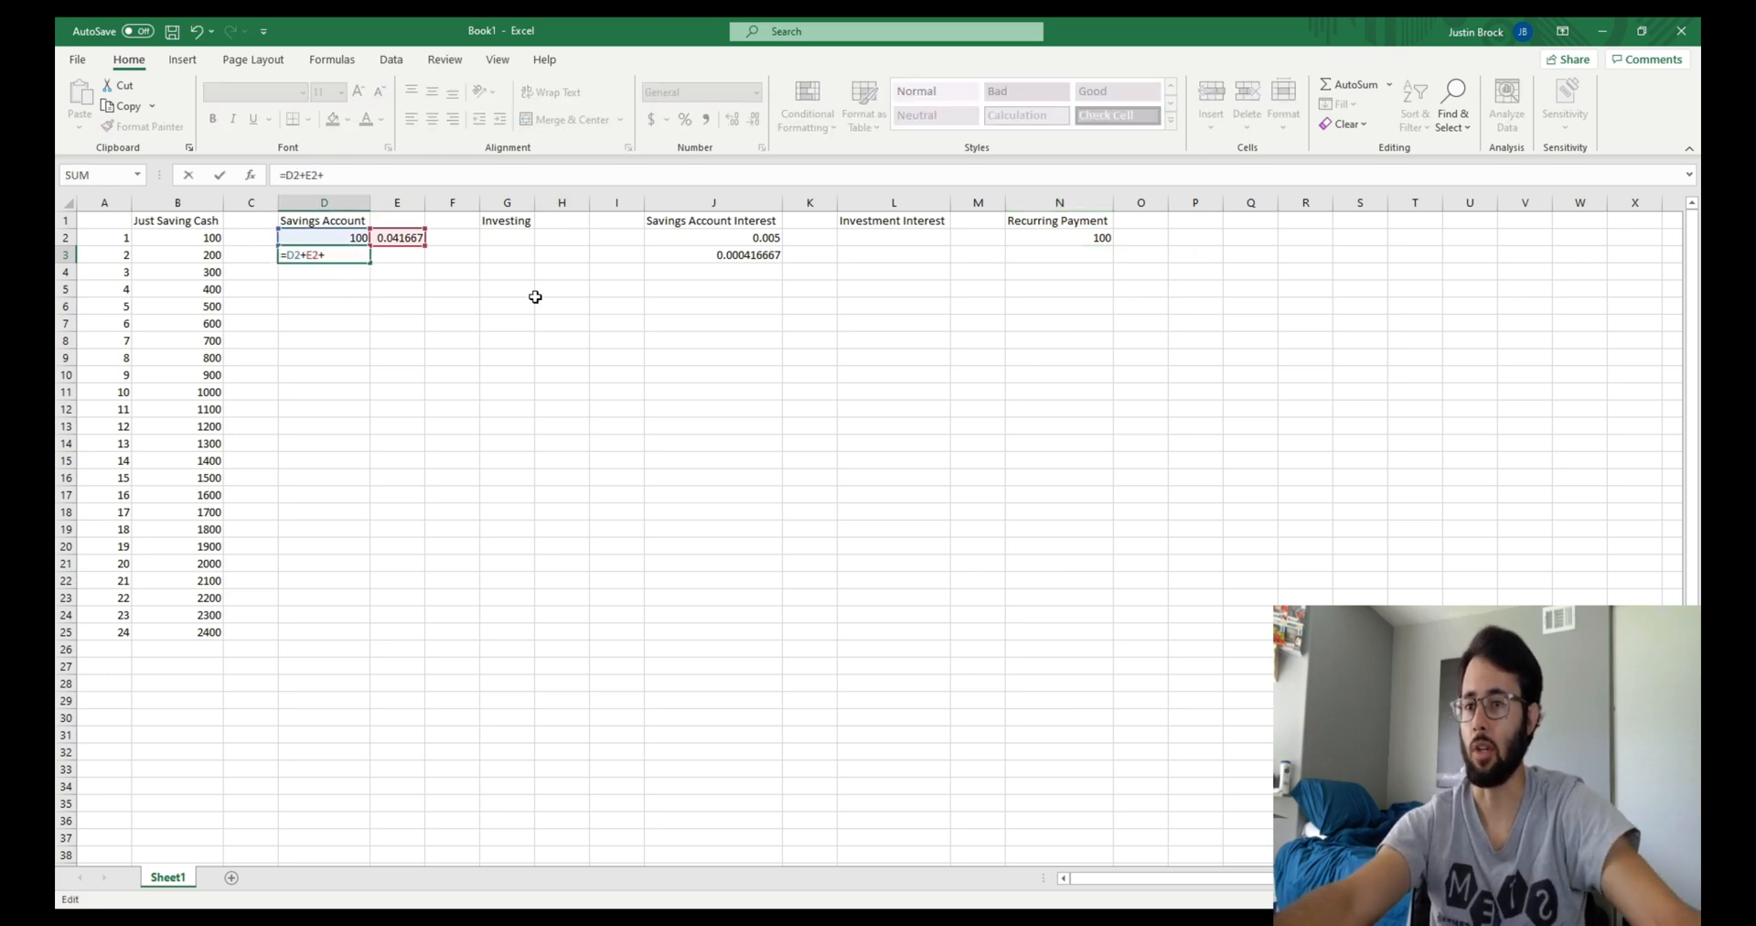
{"action": "left_click", "coordinate": [1096, 238]}
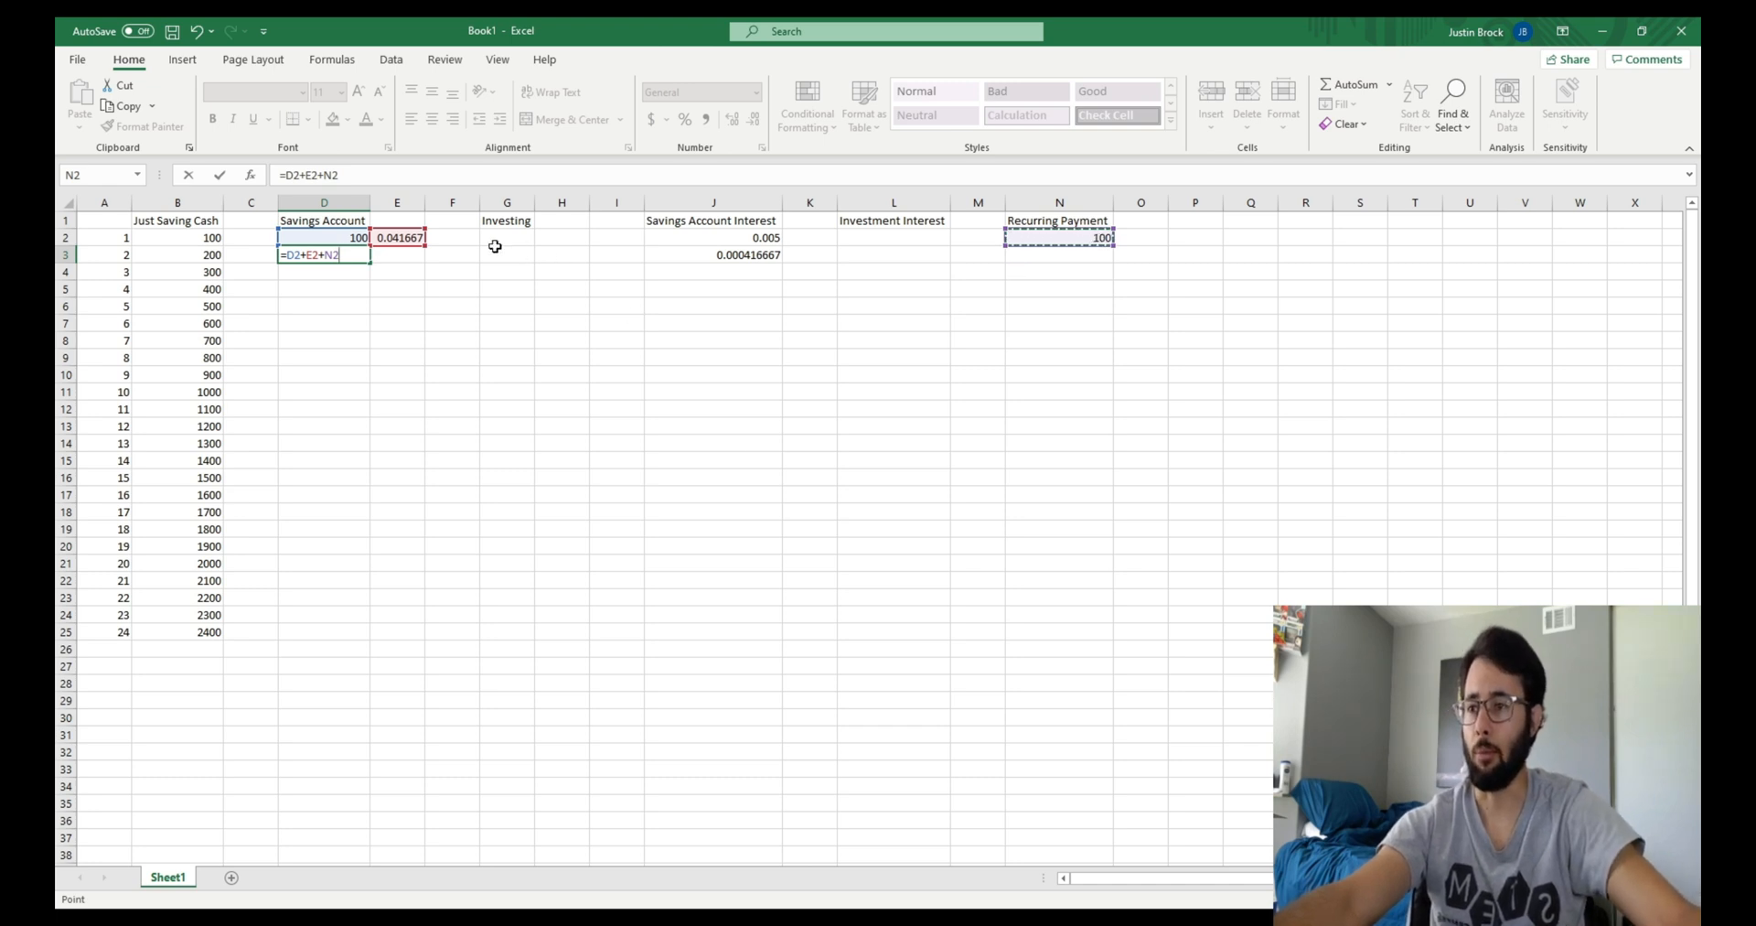
{"action": "left_click", "coordinate": [324, 256]}
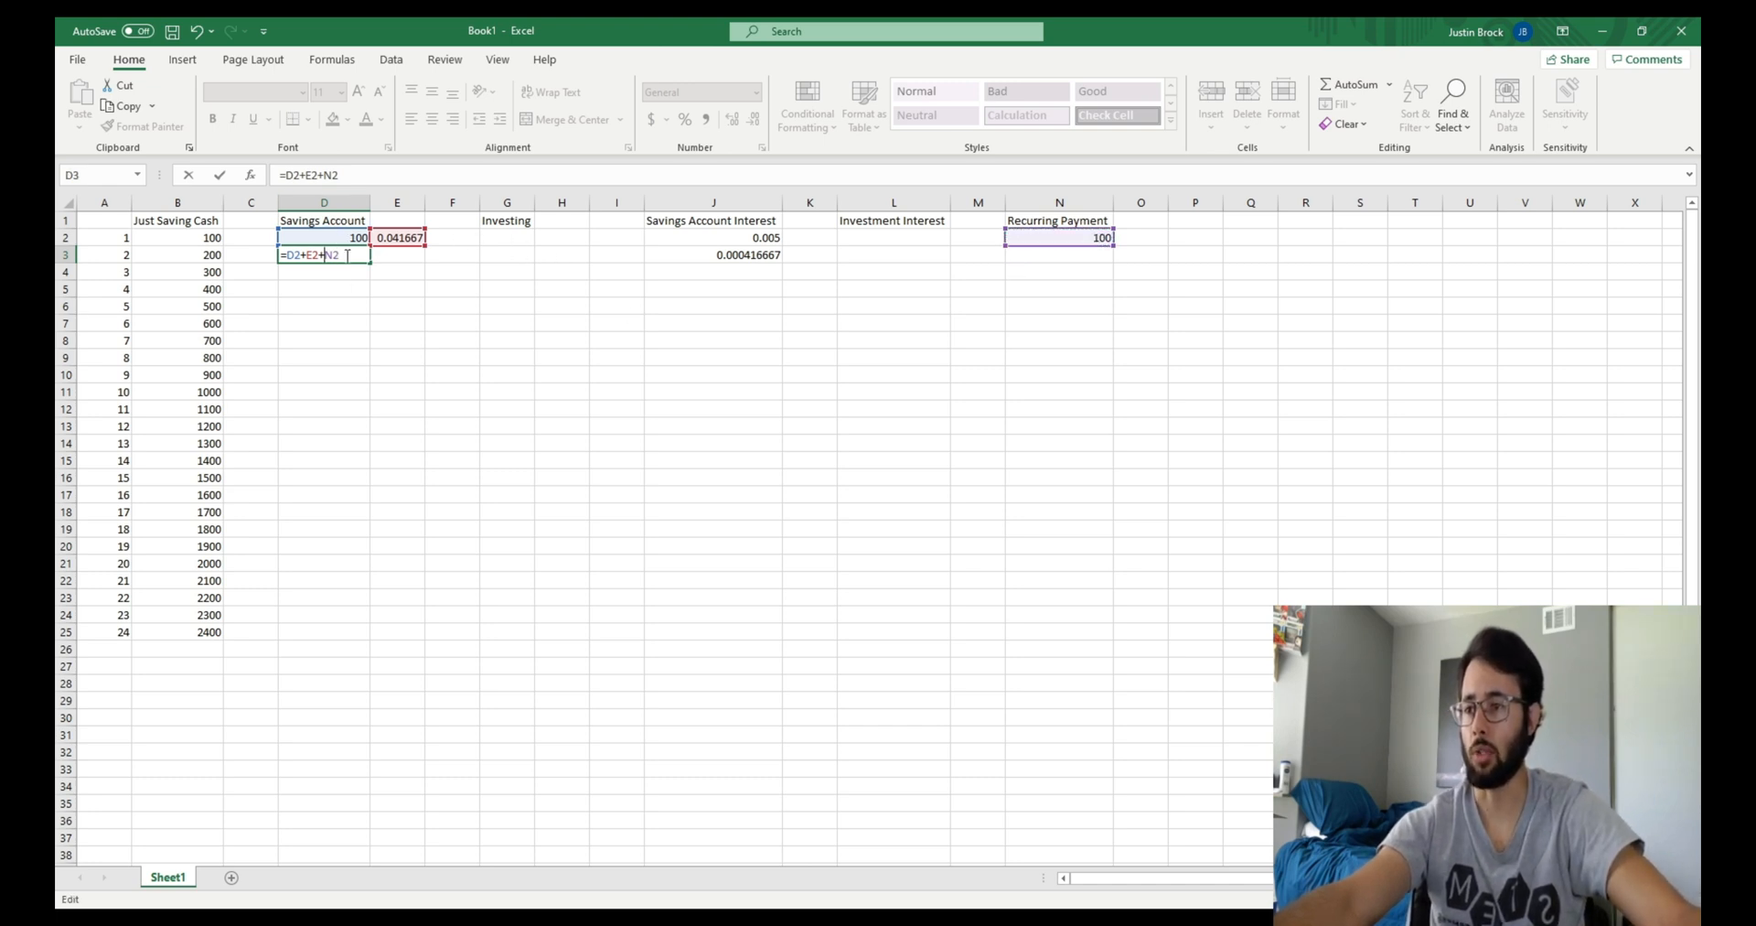
{"action": "type", "text": "$"}
{"action": "key", "text": "Right"}
{"action": "type", "text": "$"}
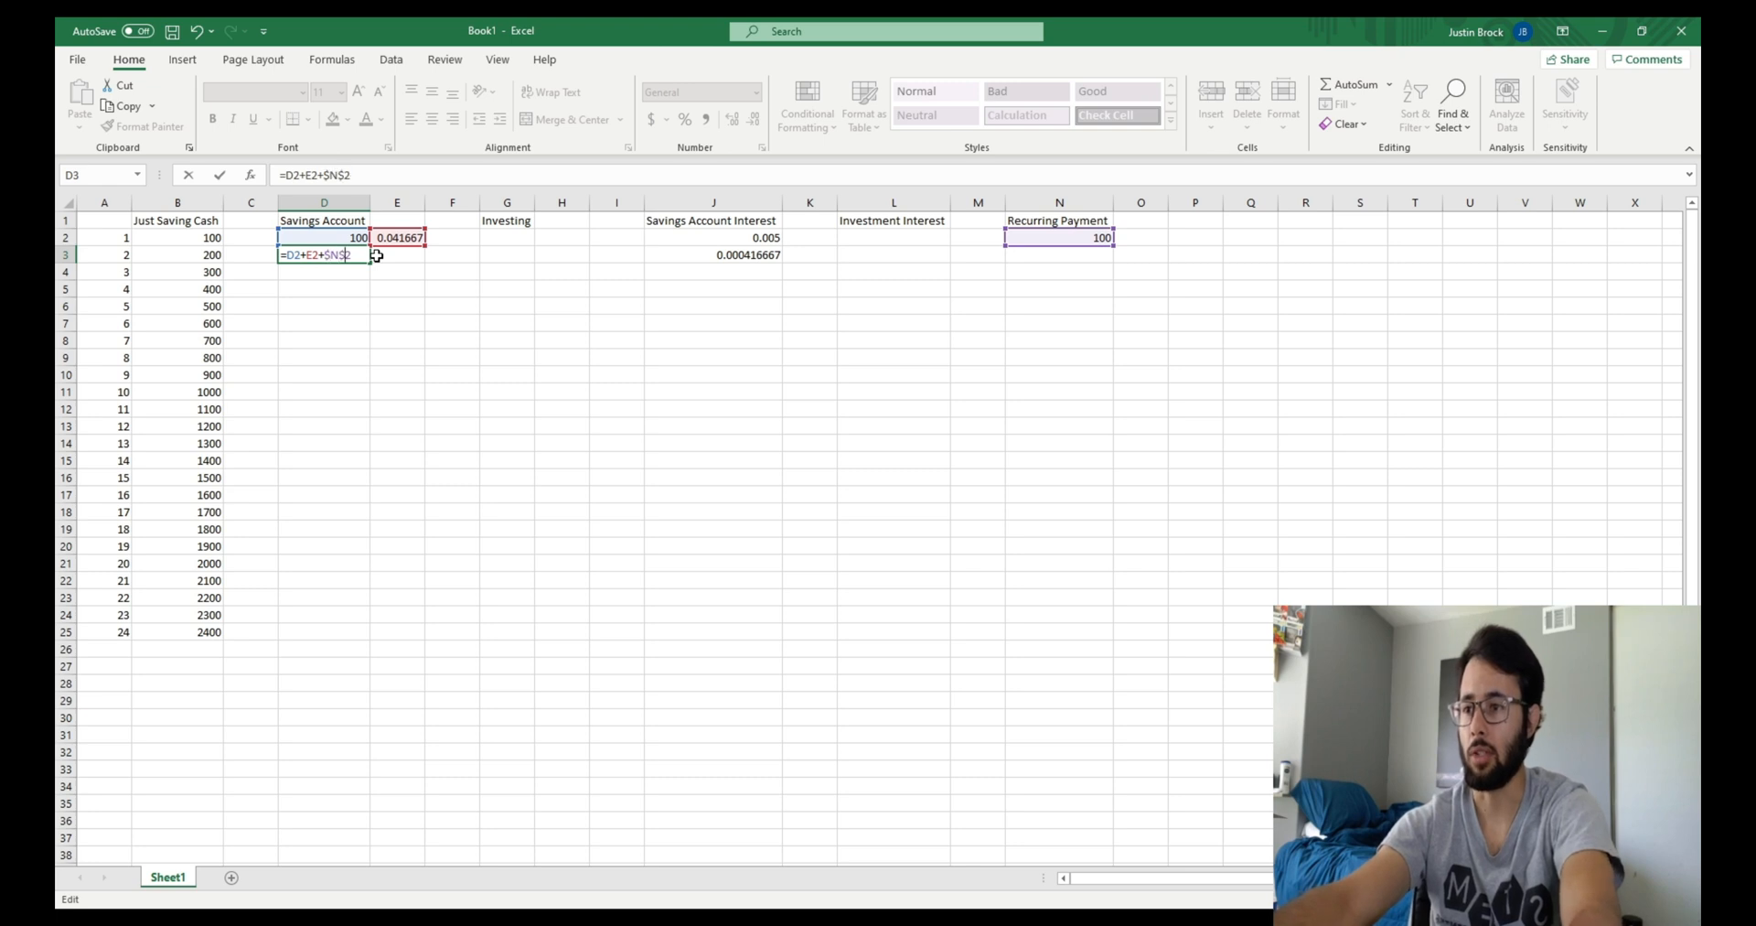
{"action": "key", "text": "Return"}
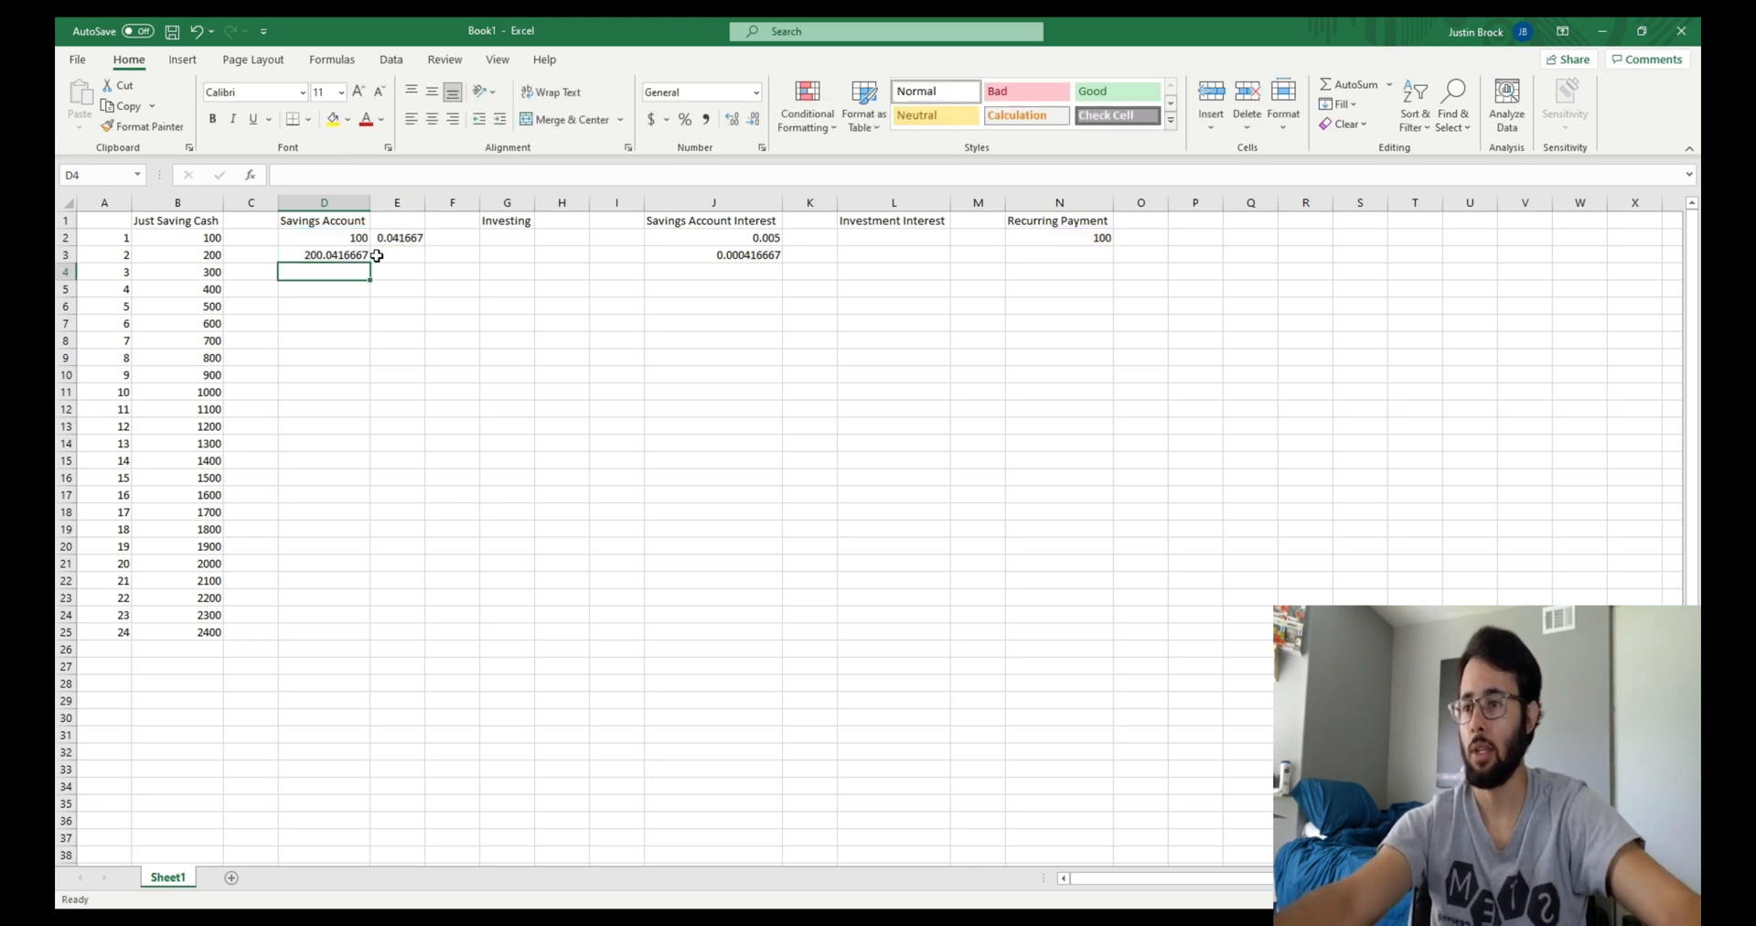
Make the monthly rate reference in the E2 interest formula absolute, so it reads =D2*$J$3
{"action": "double_click", "coordinate": [414, 239]}
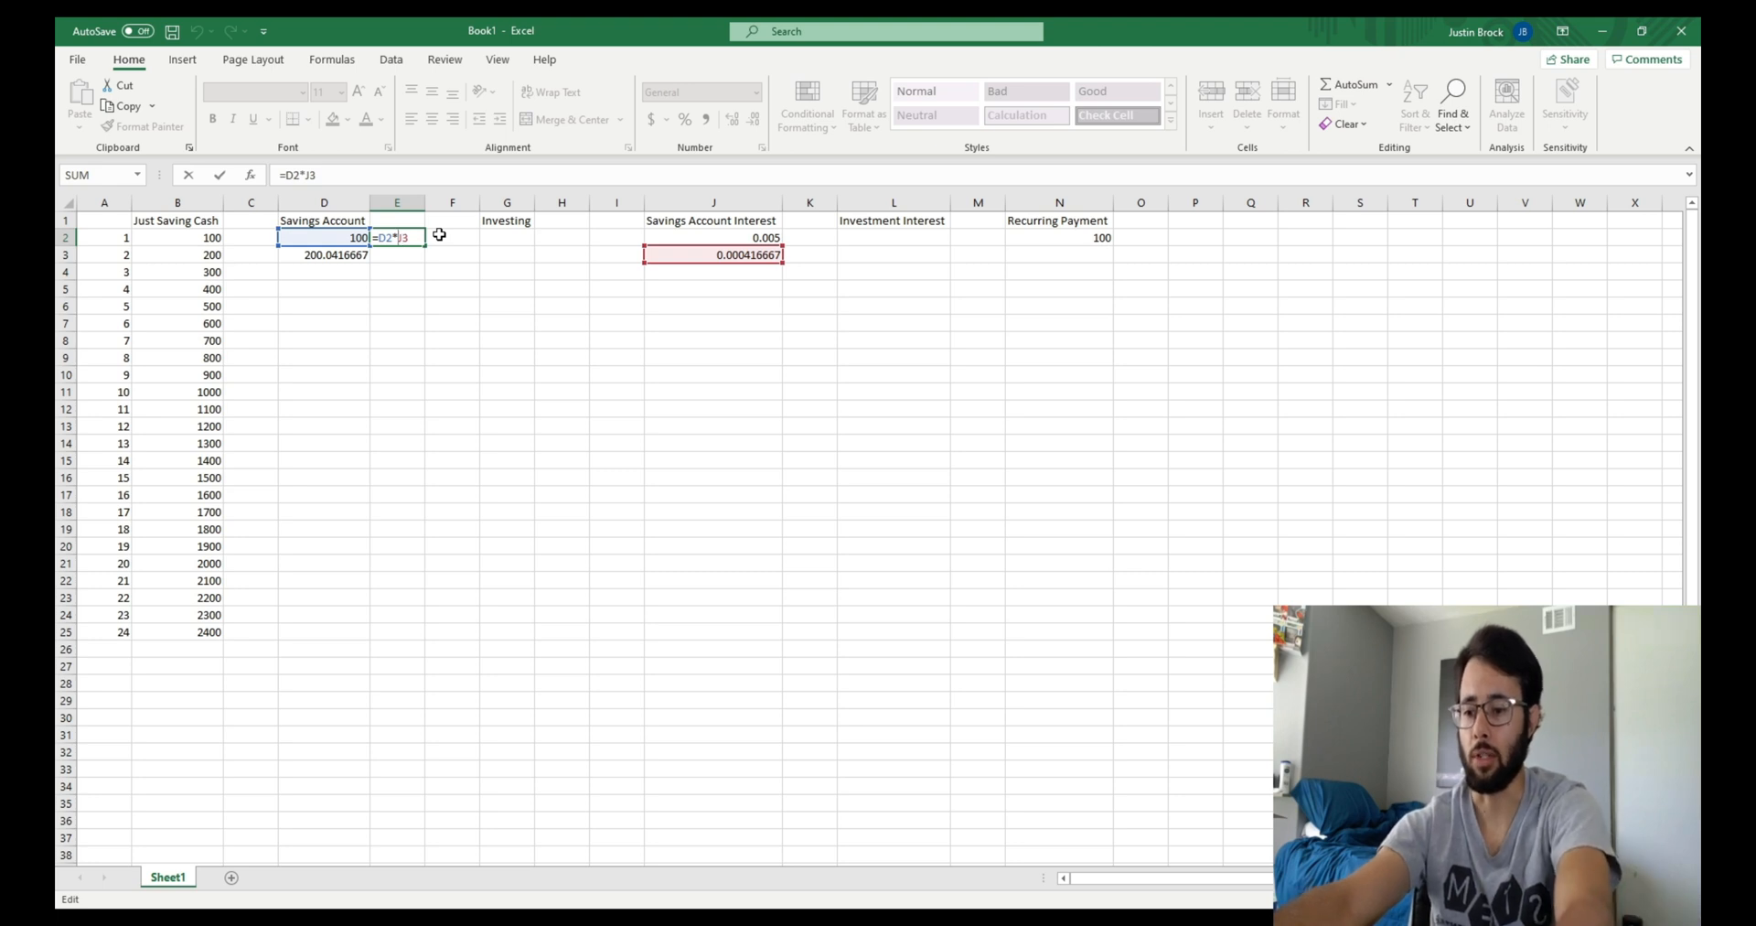
{"action": "type", "text": "$J$"}
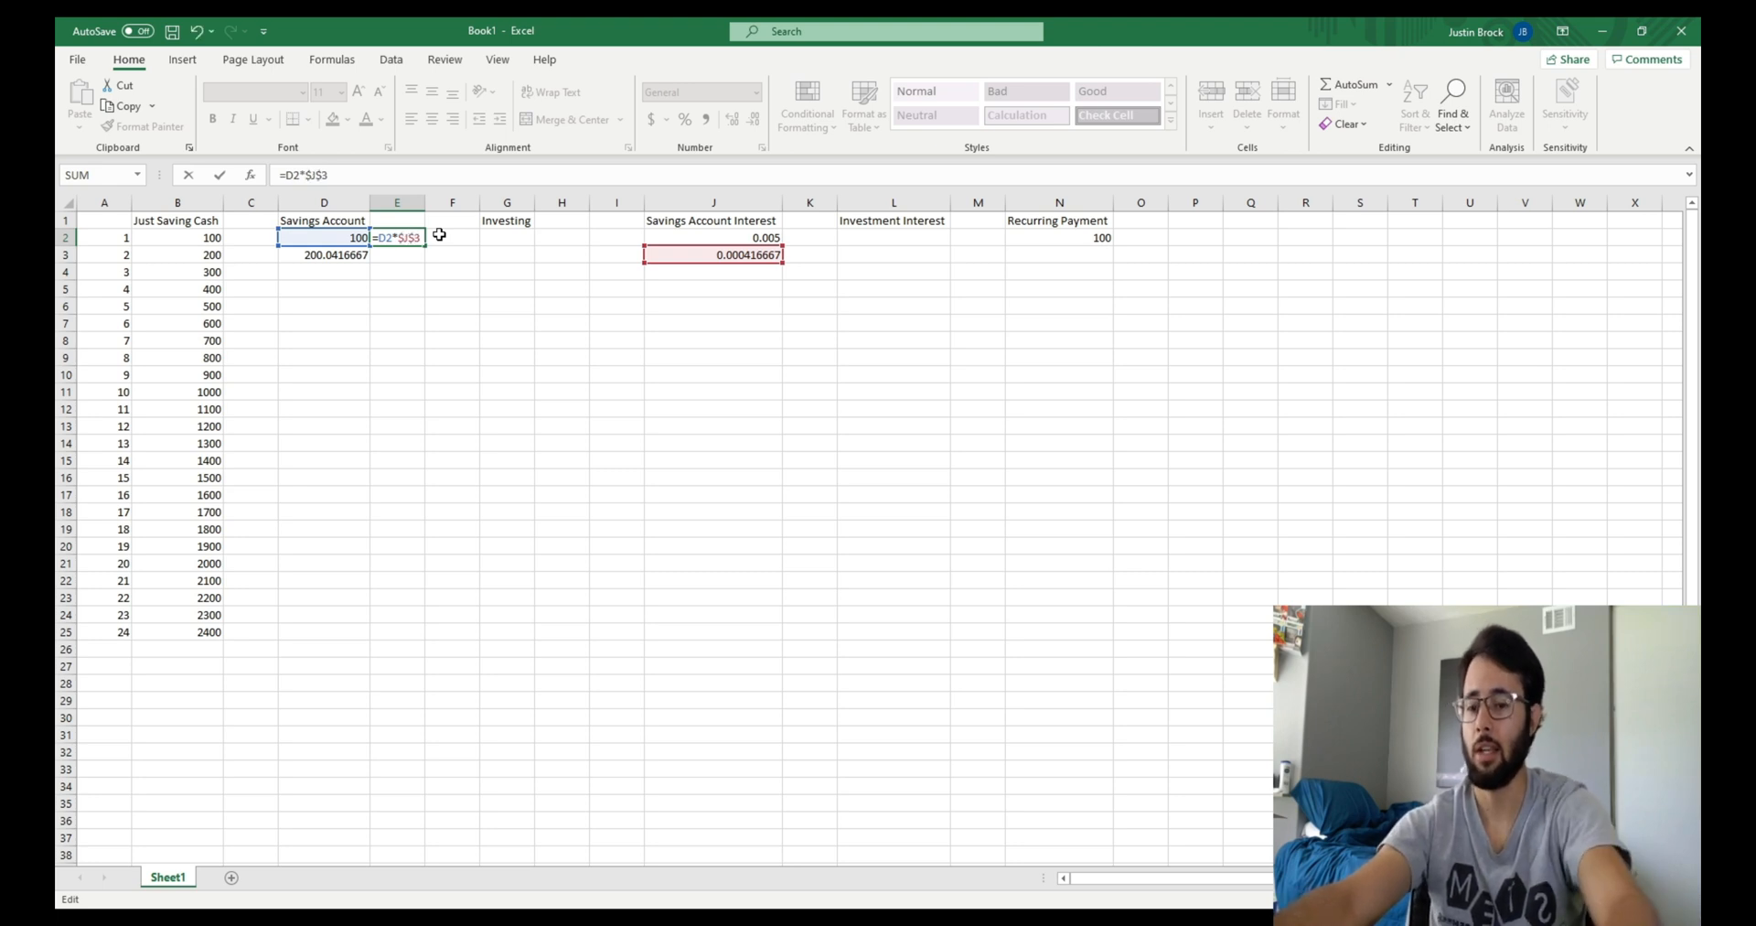
{"action": "key", "text": "Return"}
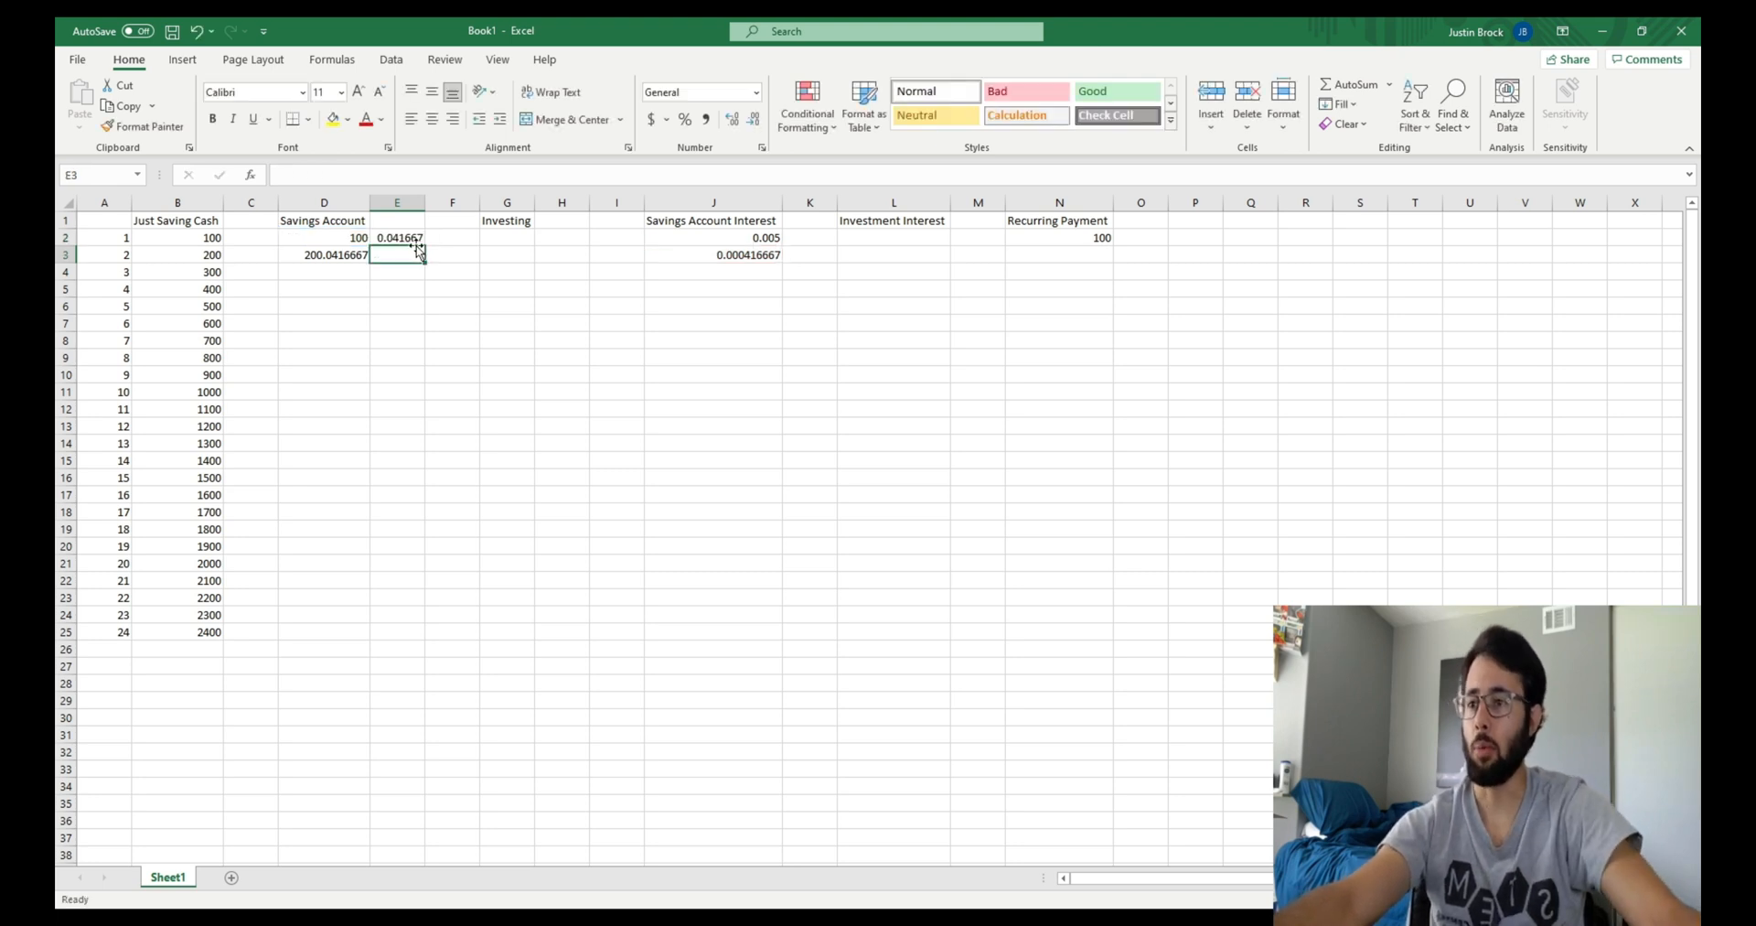
{"action": "left_click", "coordinate": [757, 272]}
{"action": "key", "text": "Down"}
{"action": "key", "text": "Down"}
{"action": "key", "text": "Down"}
{"action": "key", "text": "Down"}
{"action": "key", "text": "Down"}
{"action": "key", "text": "Down"}
{"action": "key", "text": "Down"}
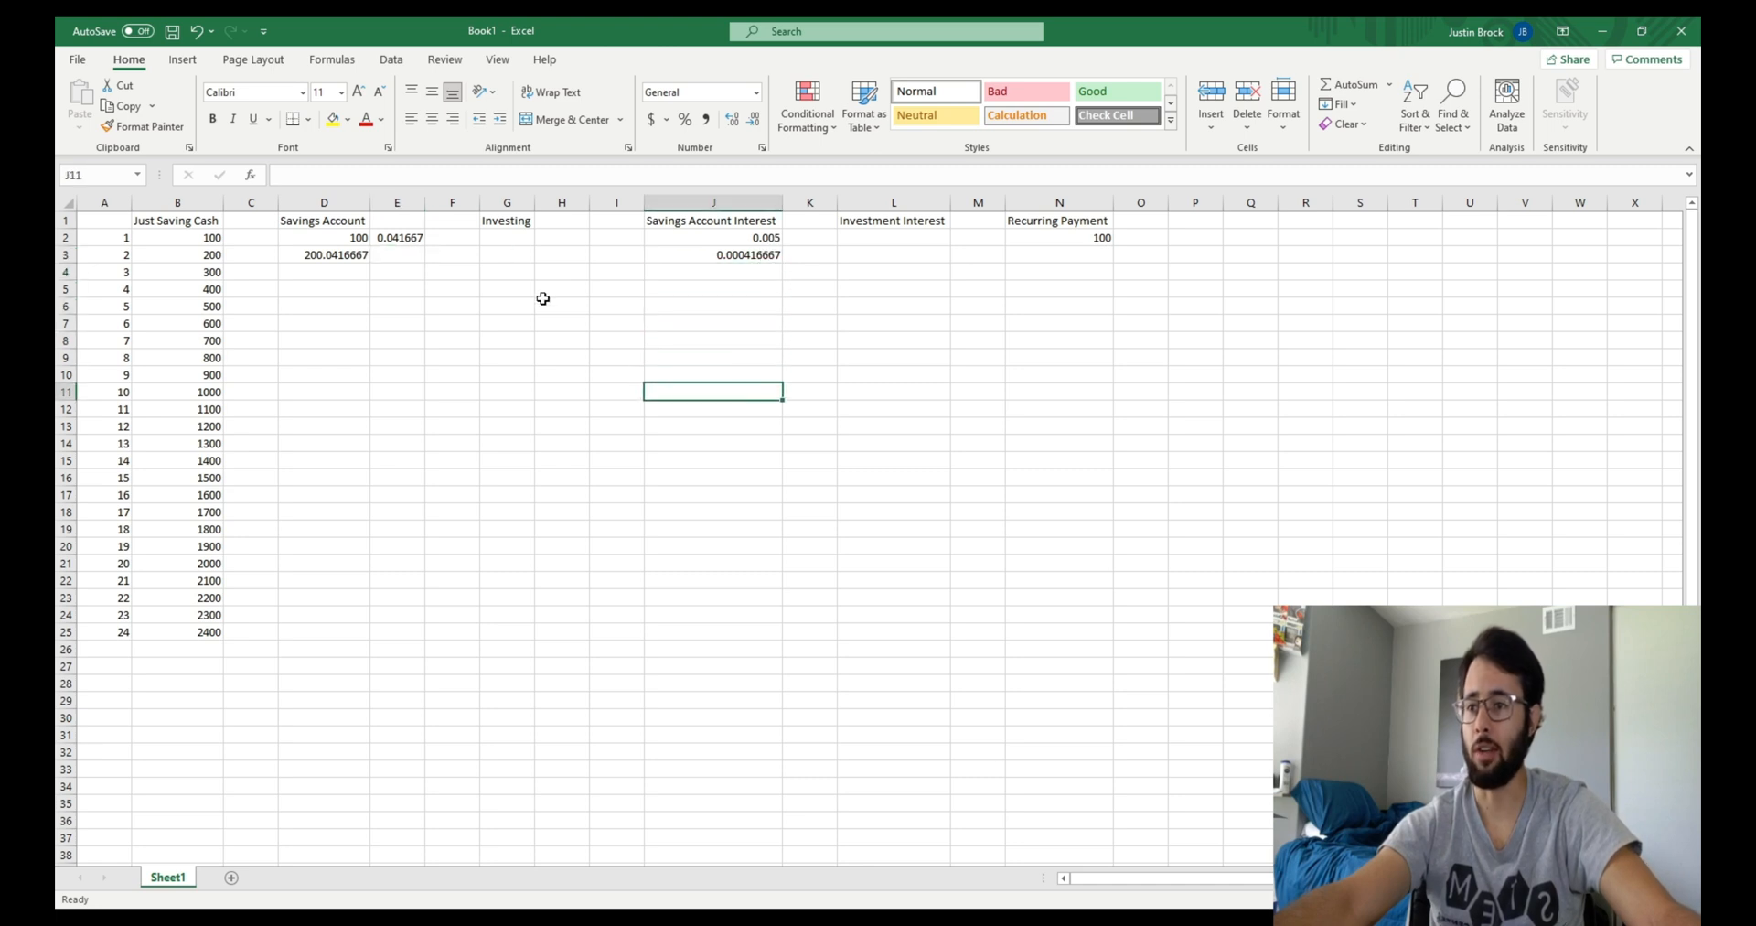
Fill the D3 balance formula down to D25 and the E2 interest formula down to E25
{"action": "left_click", "coordinate": [376, 256]}
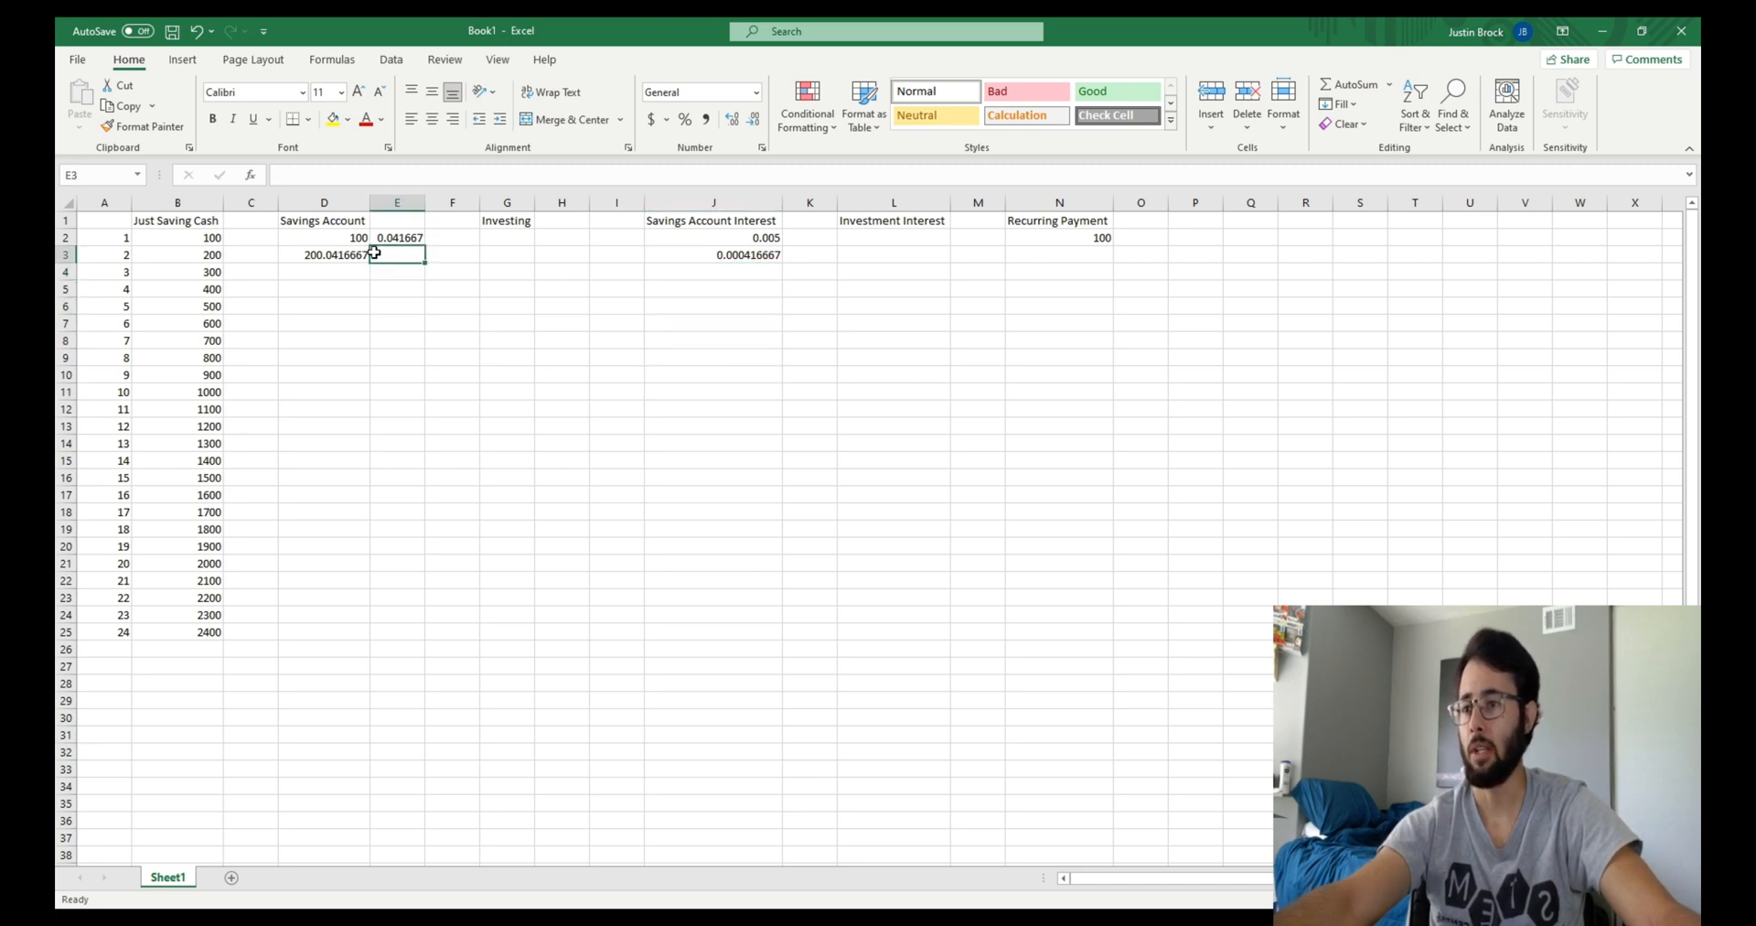
{"action": "left_click", "coordinate": [395, 237]}
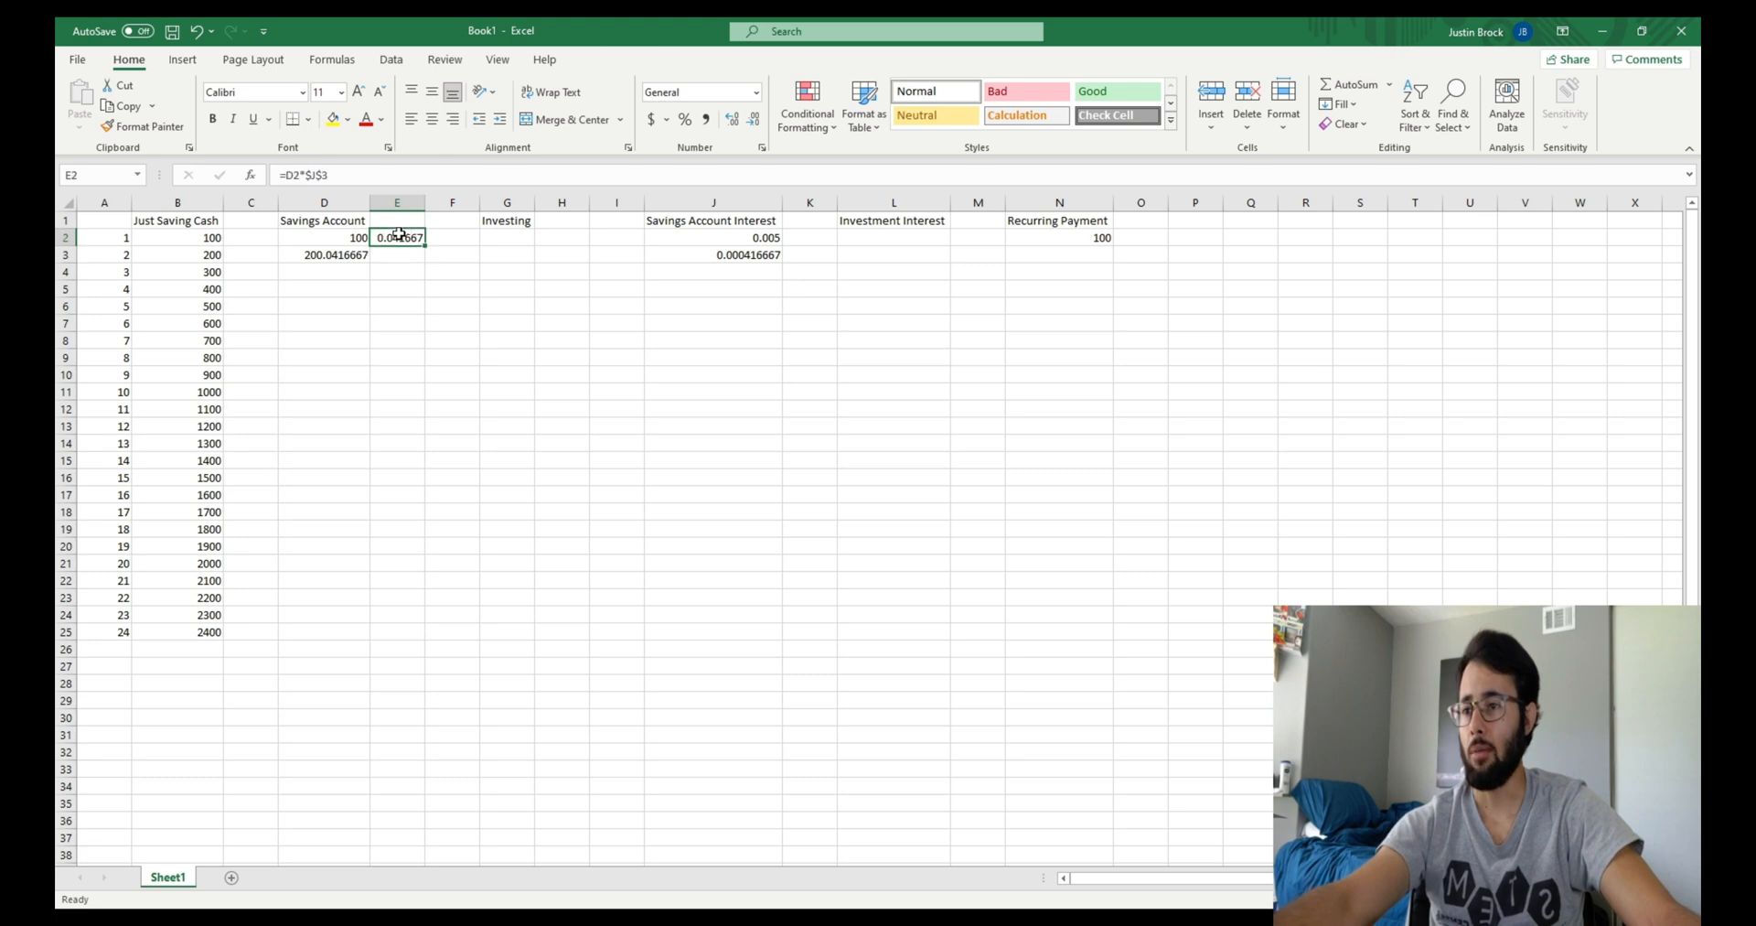
{"action": "left_click", "coordinate": [357, 257]}
{"action": "left_click_drag", "start_coordinate": [370, 260], "coordinate": [351, 632]}
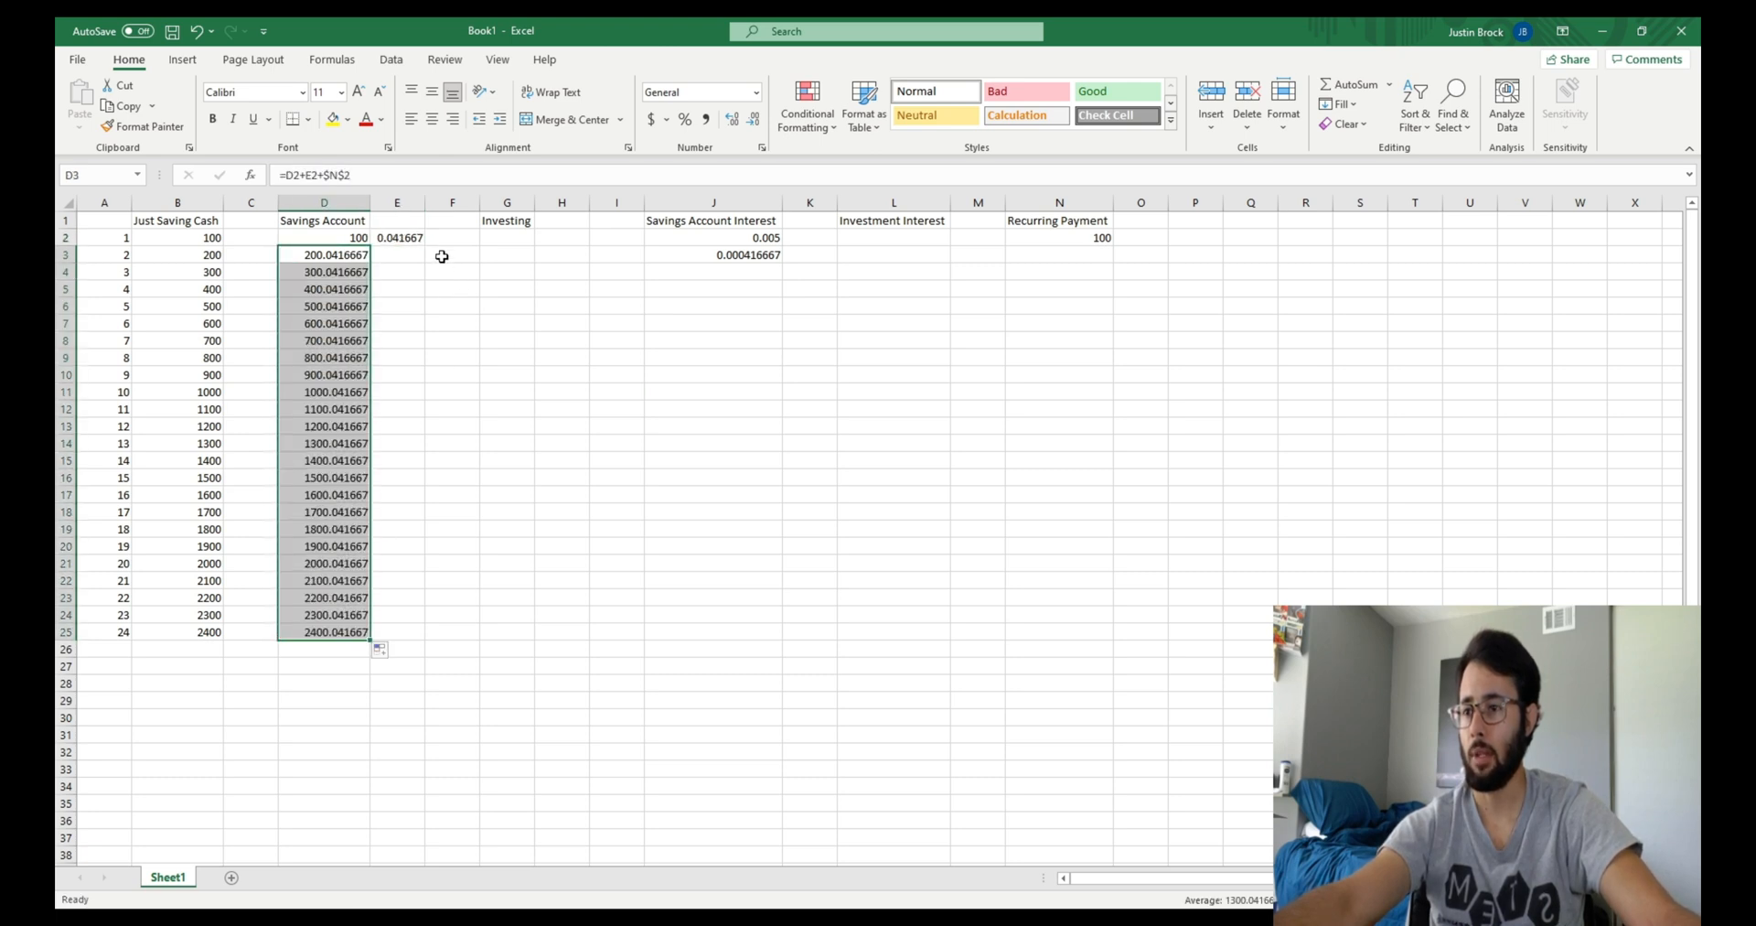
{"action": "left_click", "coordinate": [408, 241]}
{"action": "left_click_drag", "start_coordinate": [426, 249], "coordinate": [404, 631]}
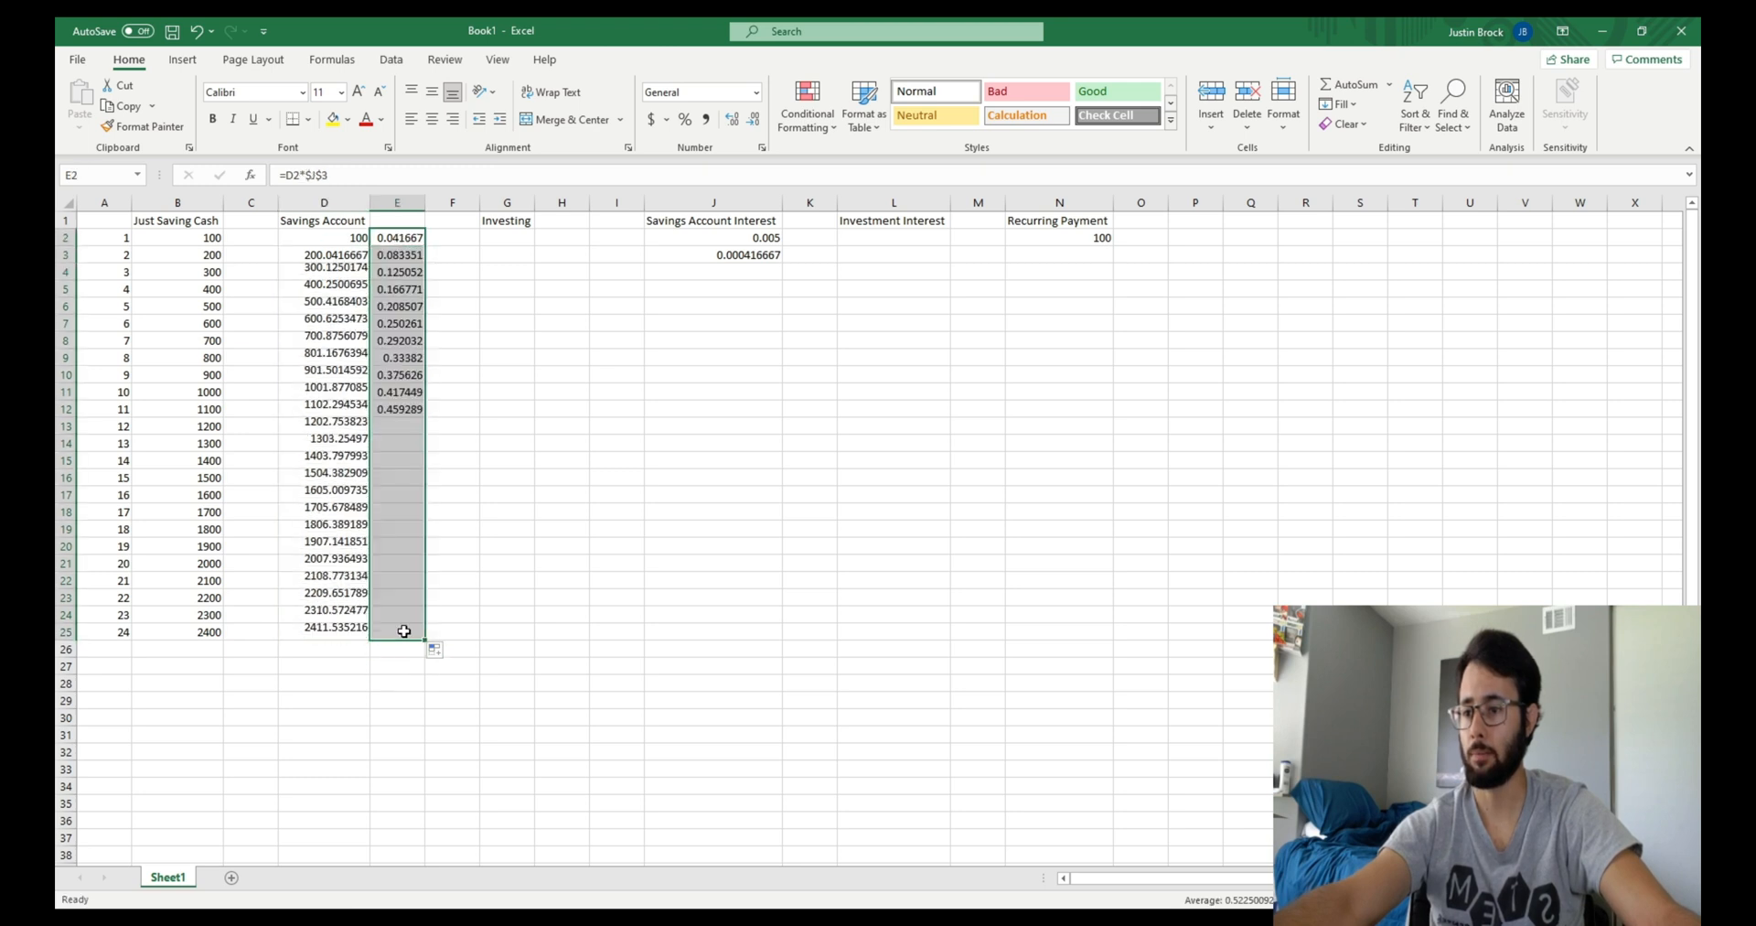
Compare the month 24 totals of Just Saving Cash in B25 and Savings Account in D25
{"action": "left_click", "coordinate": [312, 670]}
{"action": "left_click", "coordinate": [319, 634]}
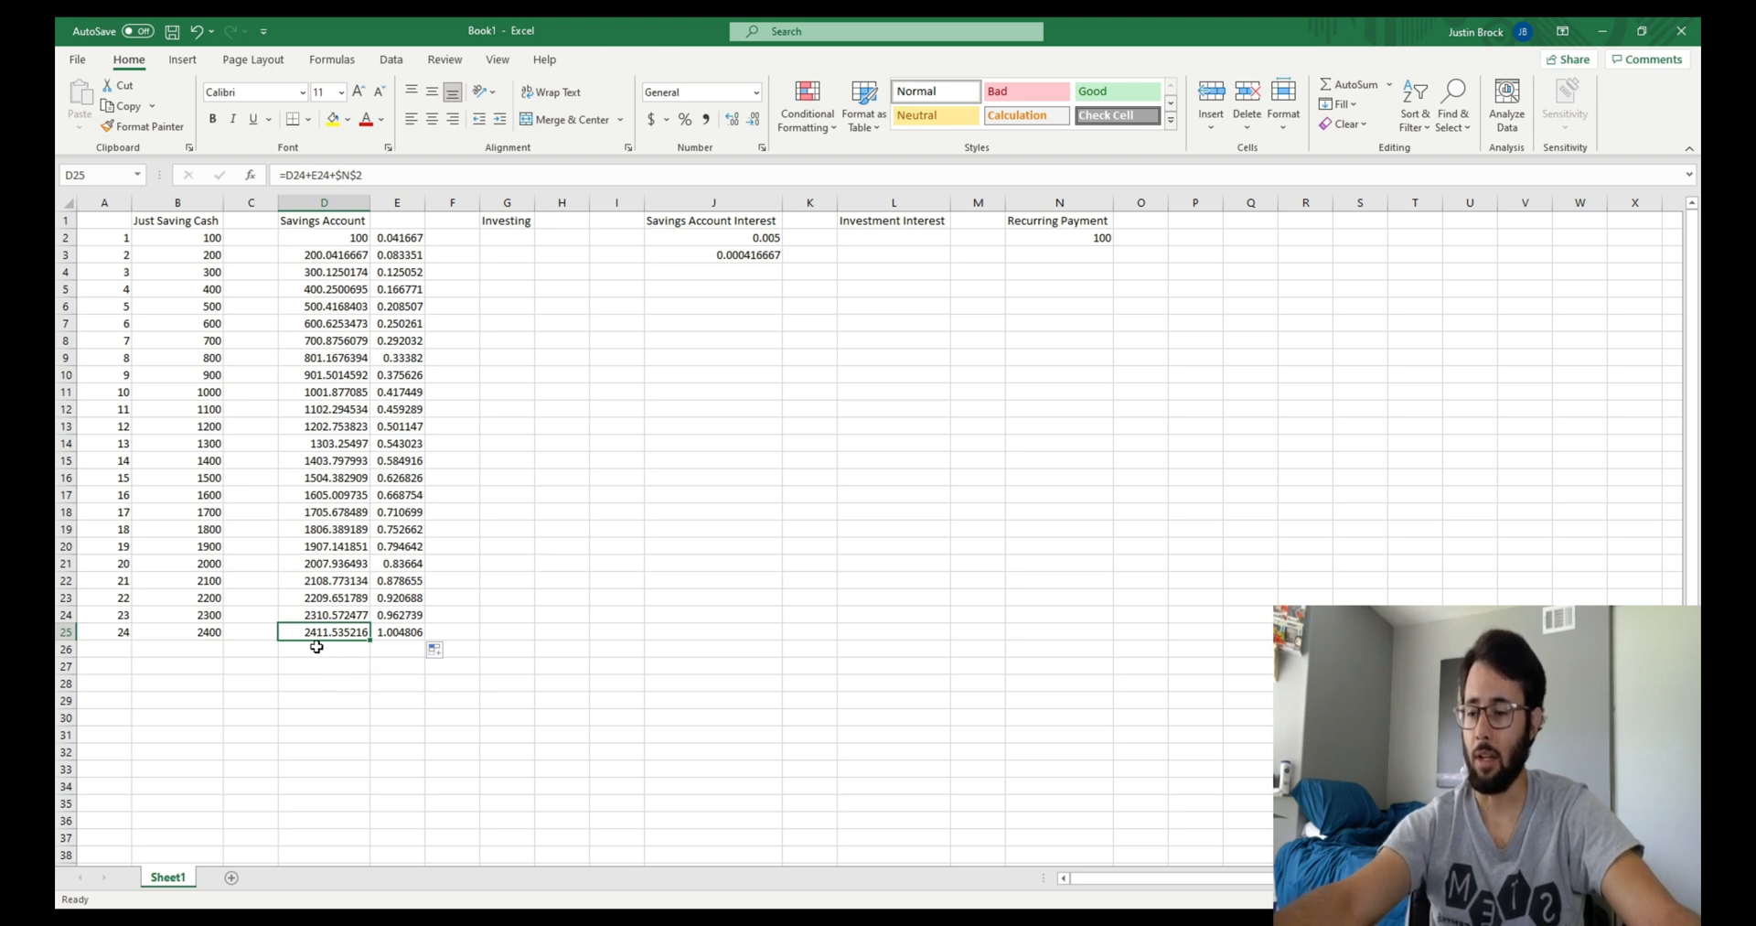
{"action": "left_click", "coordinate": [190, 635]}
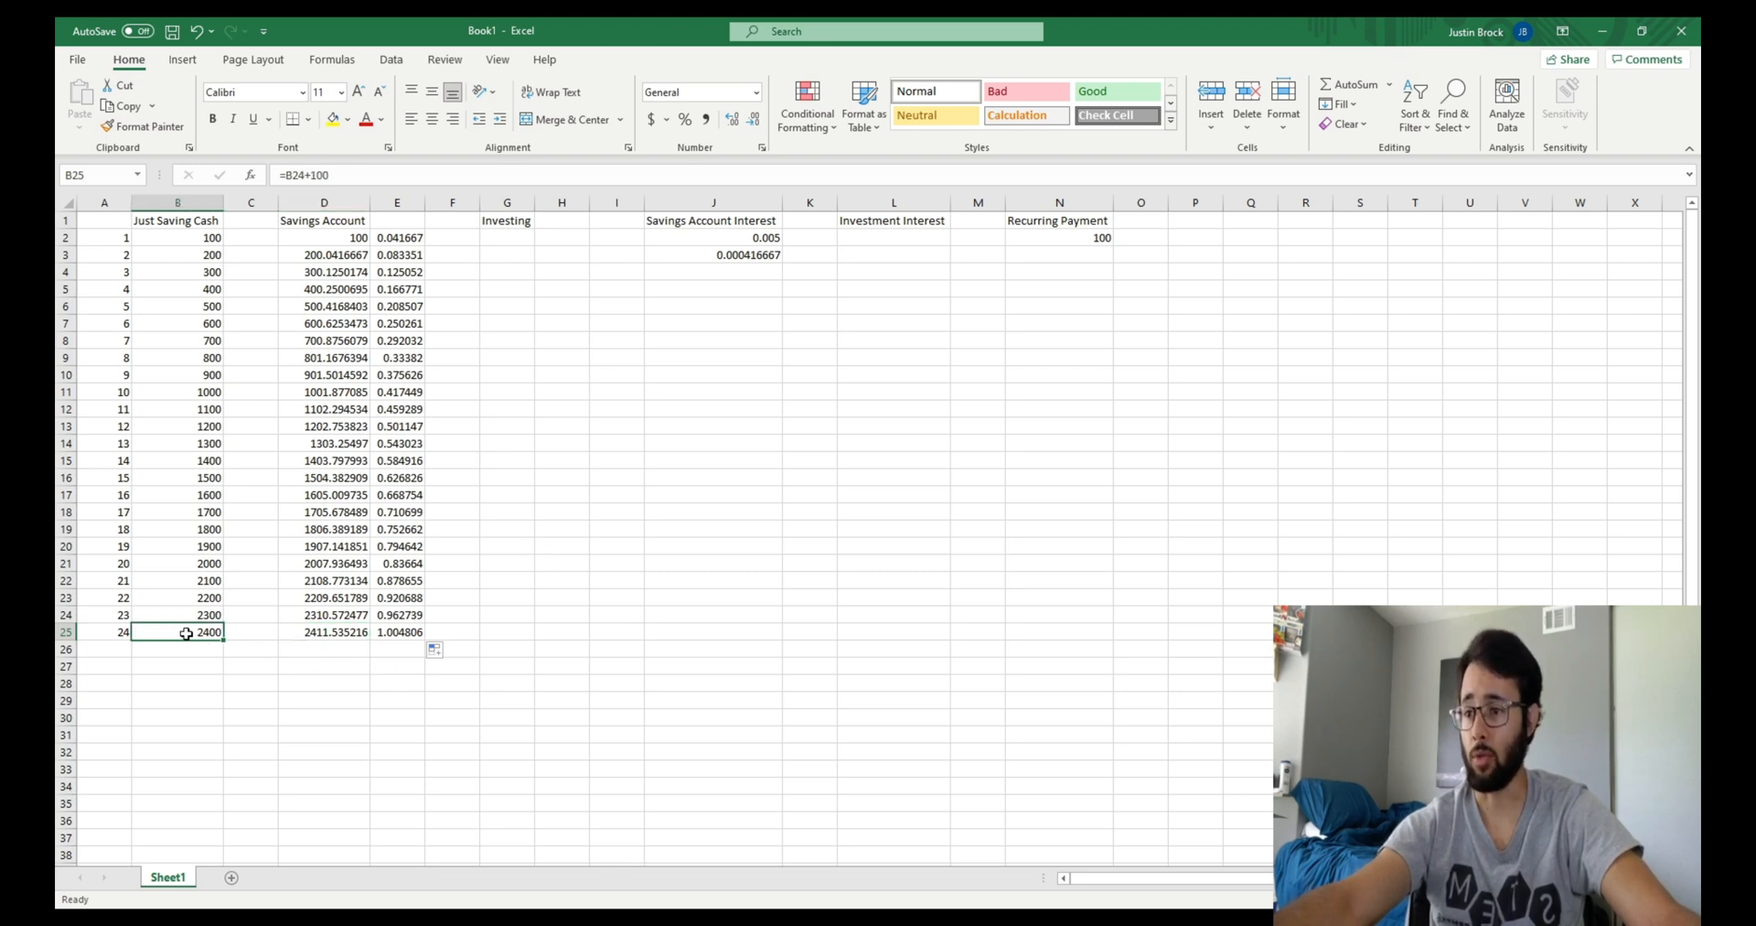
{"action": "left_click", "coordinate": [340, 632]}
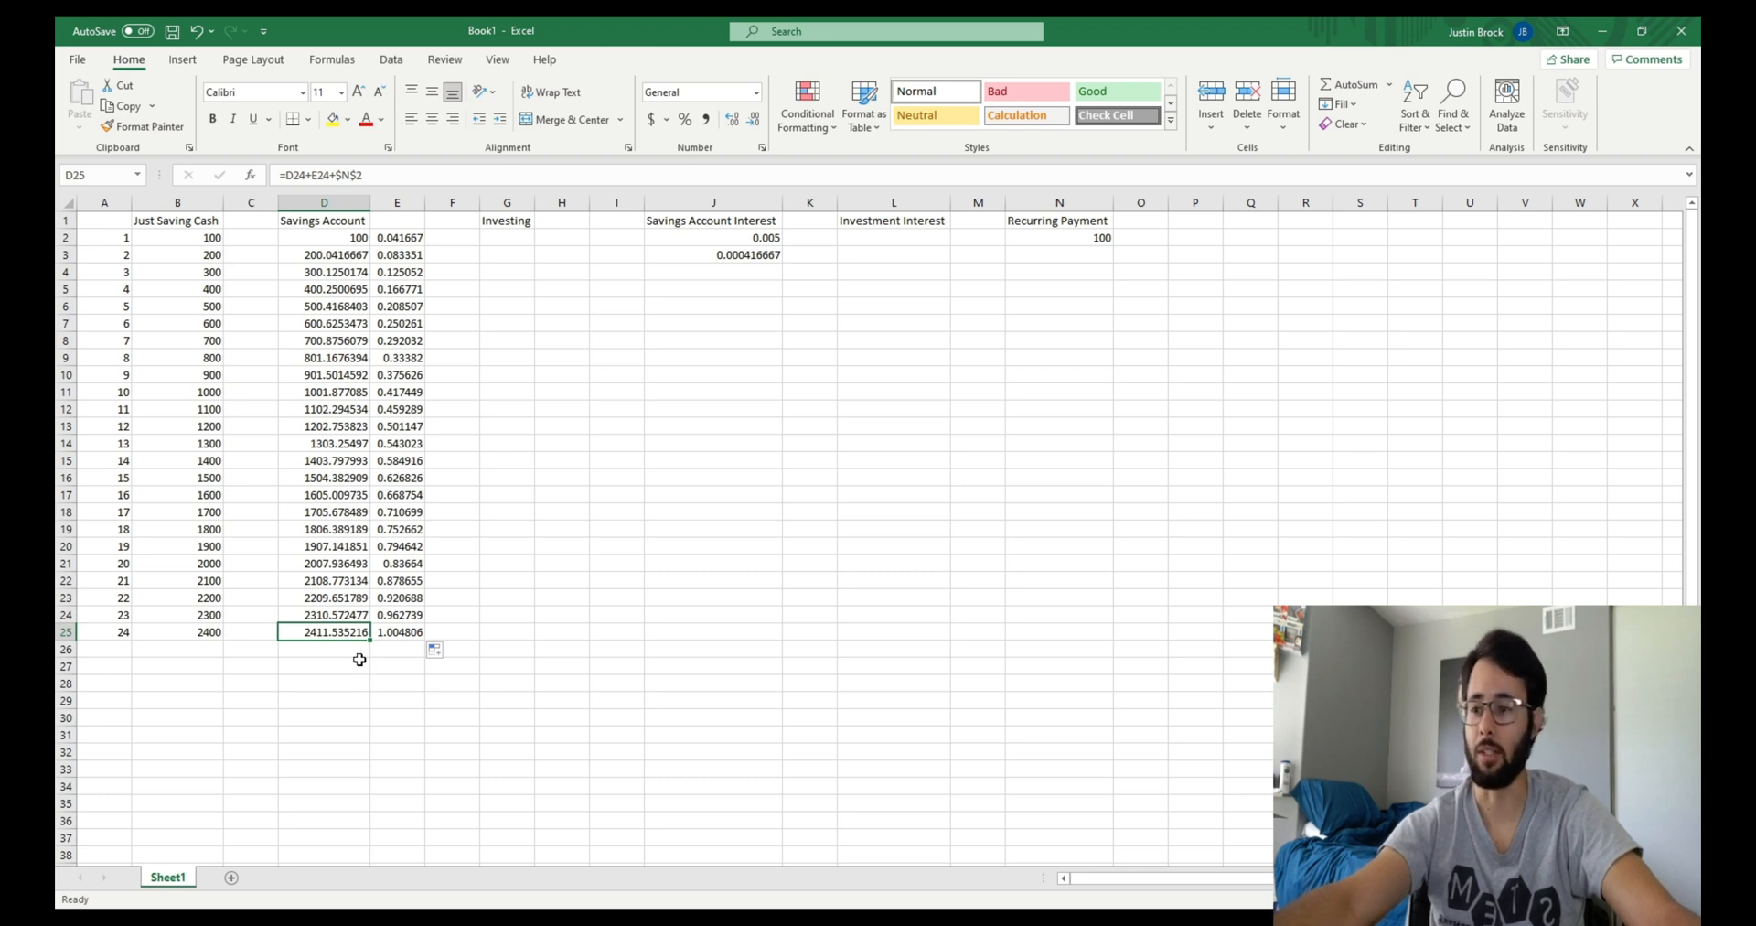
{"action": "left_click", "coordinate": [508, 546]}
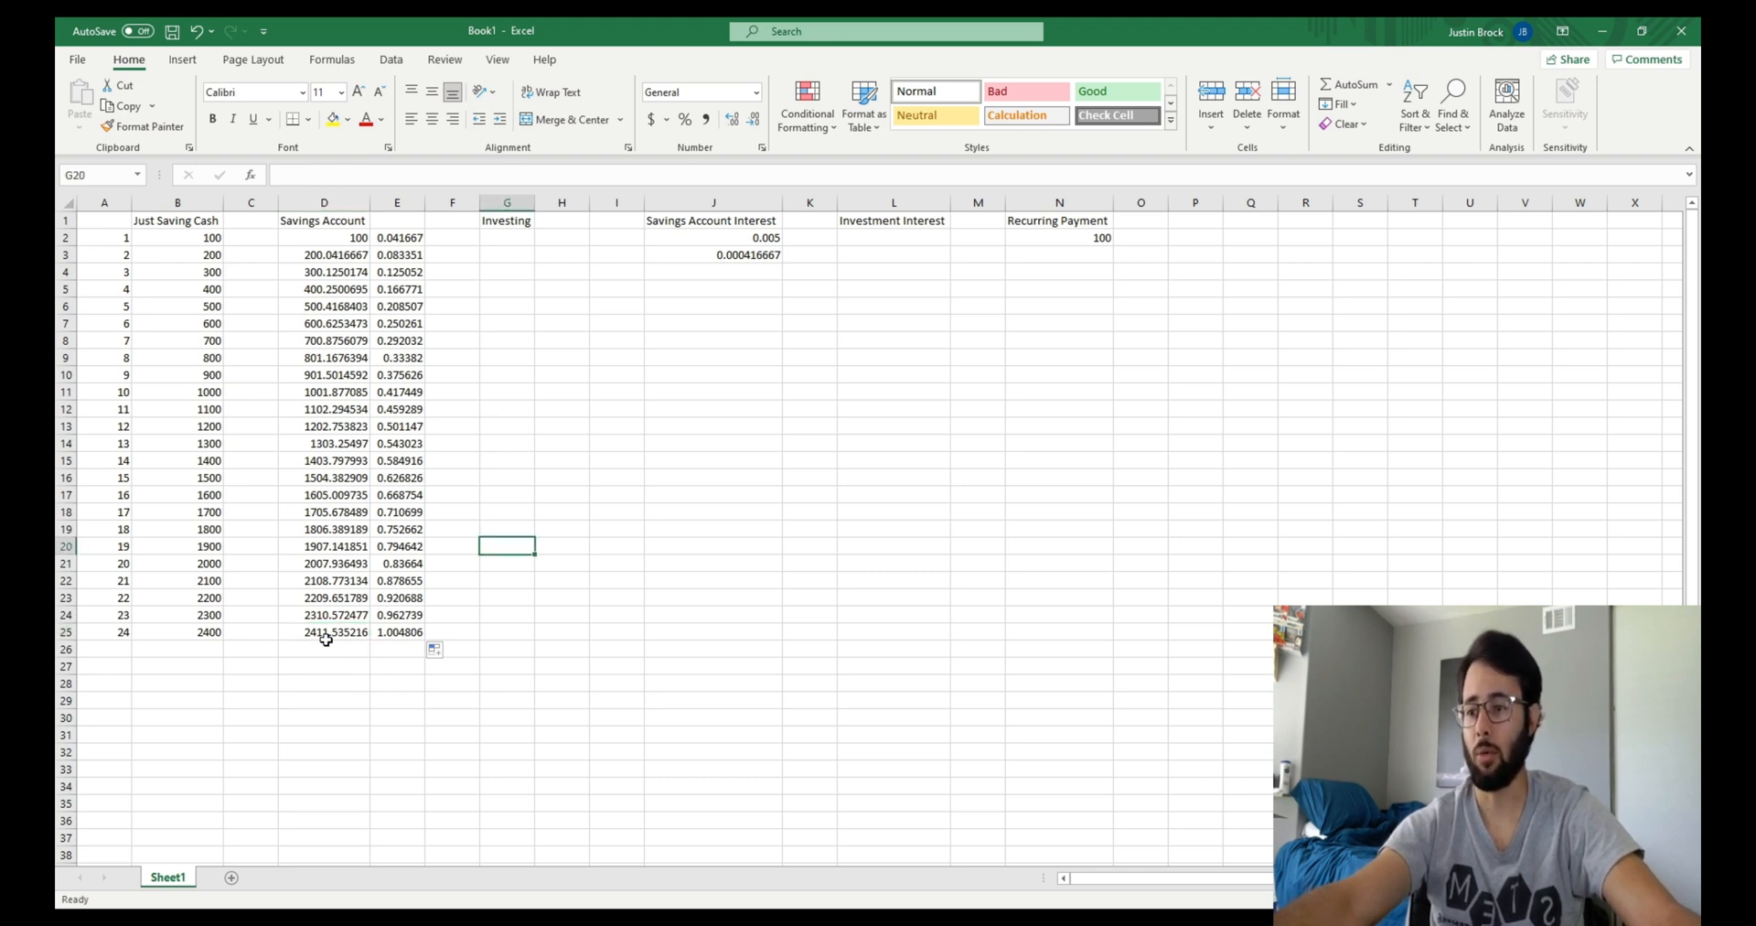
Enter 100 as the first Investing balance in G2 and .06/100 under Investment Interest in L2
{"action": "left_click", "coordinate": [513, 239]}
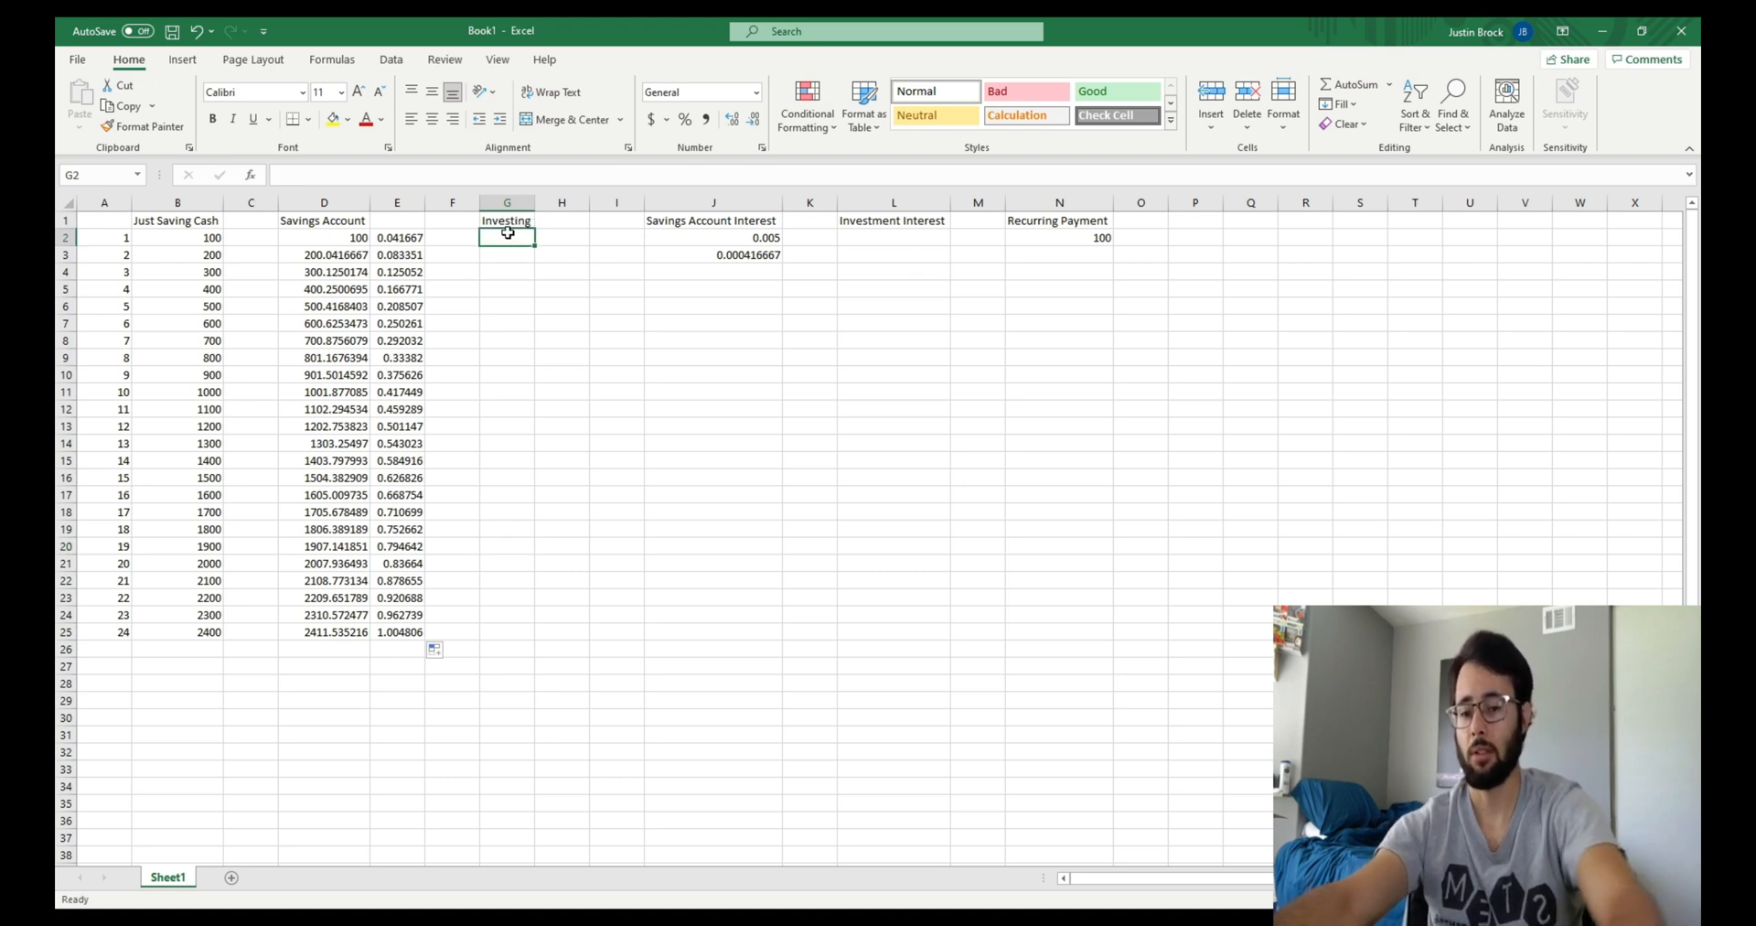
{"action": "type", "text": "100"}
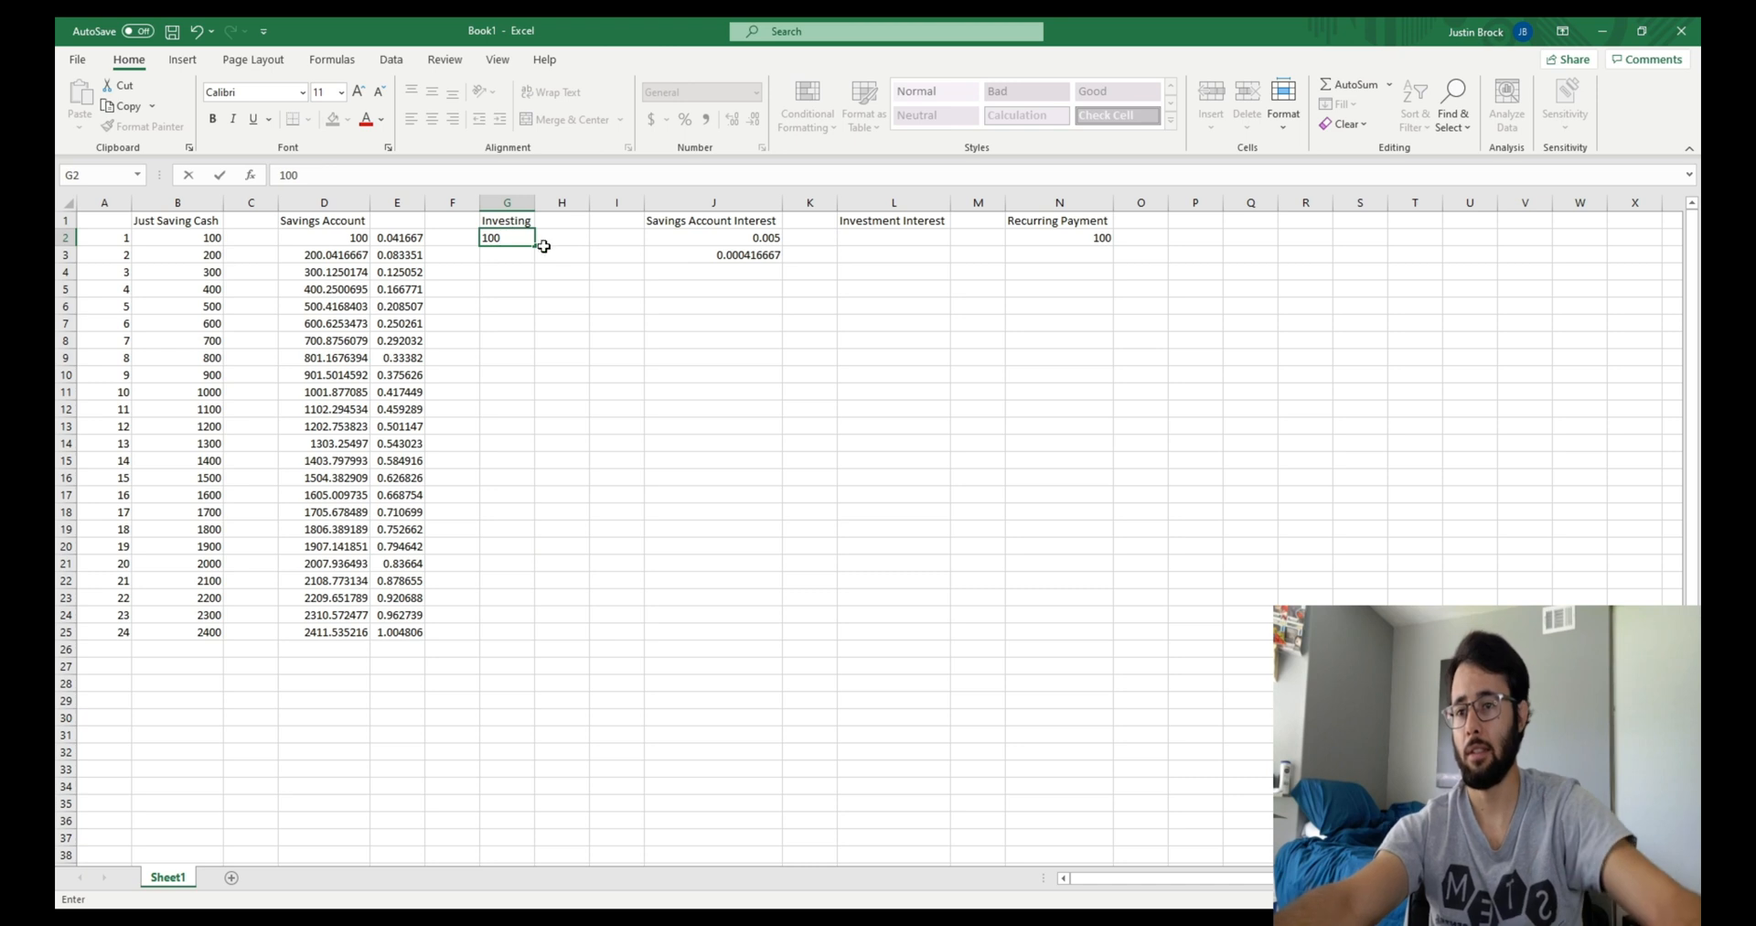
{"action": "left_click", "coordinate": [867, 236]}
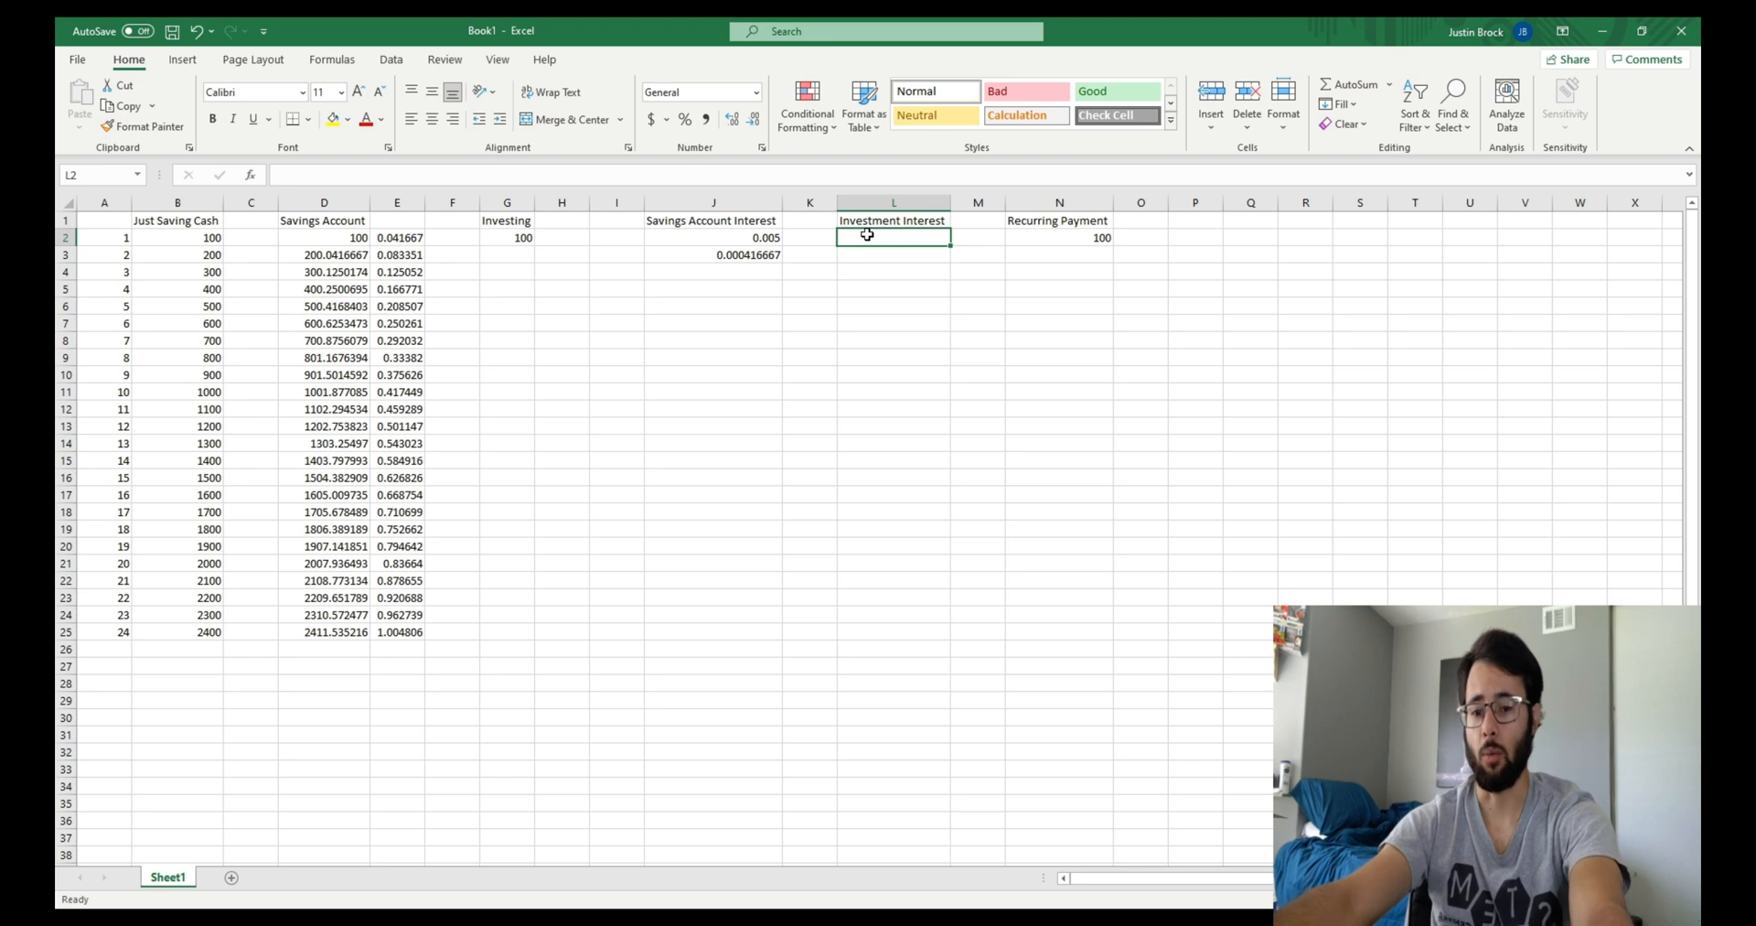
{"action": "type", "text": ".06/"}
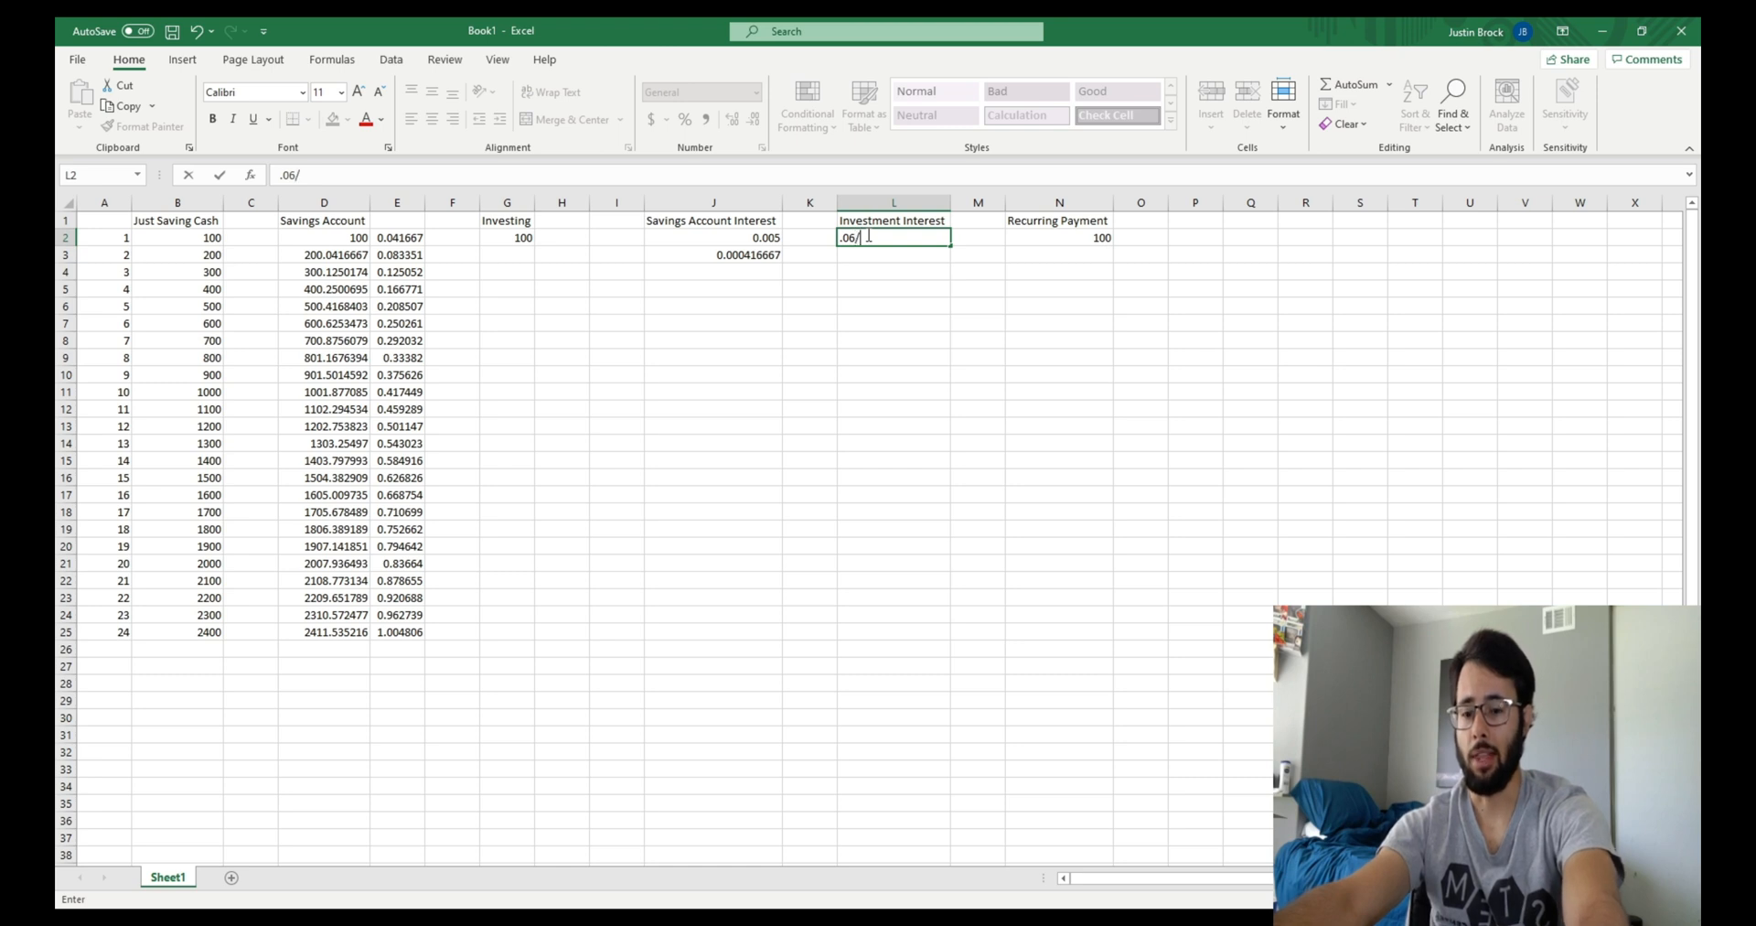
{"action": "type", "text": "100"}
{"action": "key", "text": "Return"}
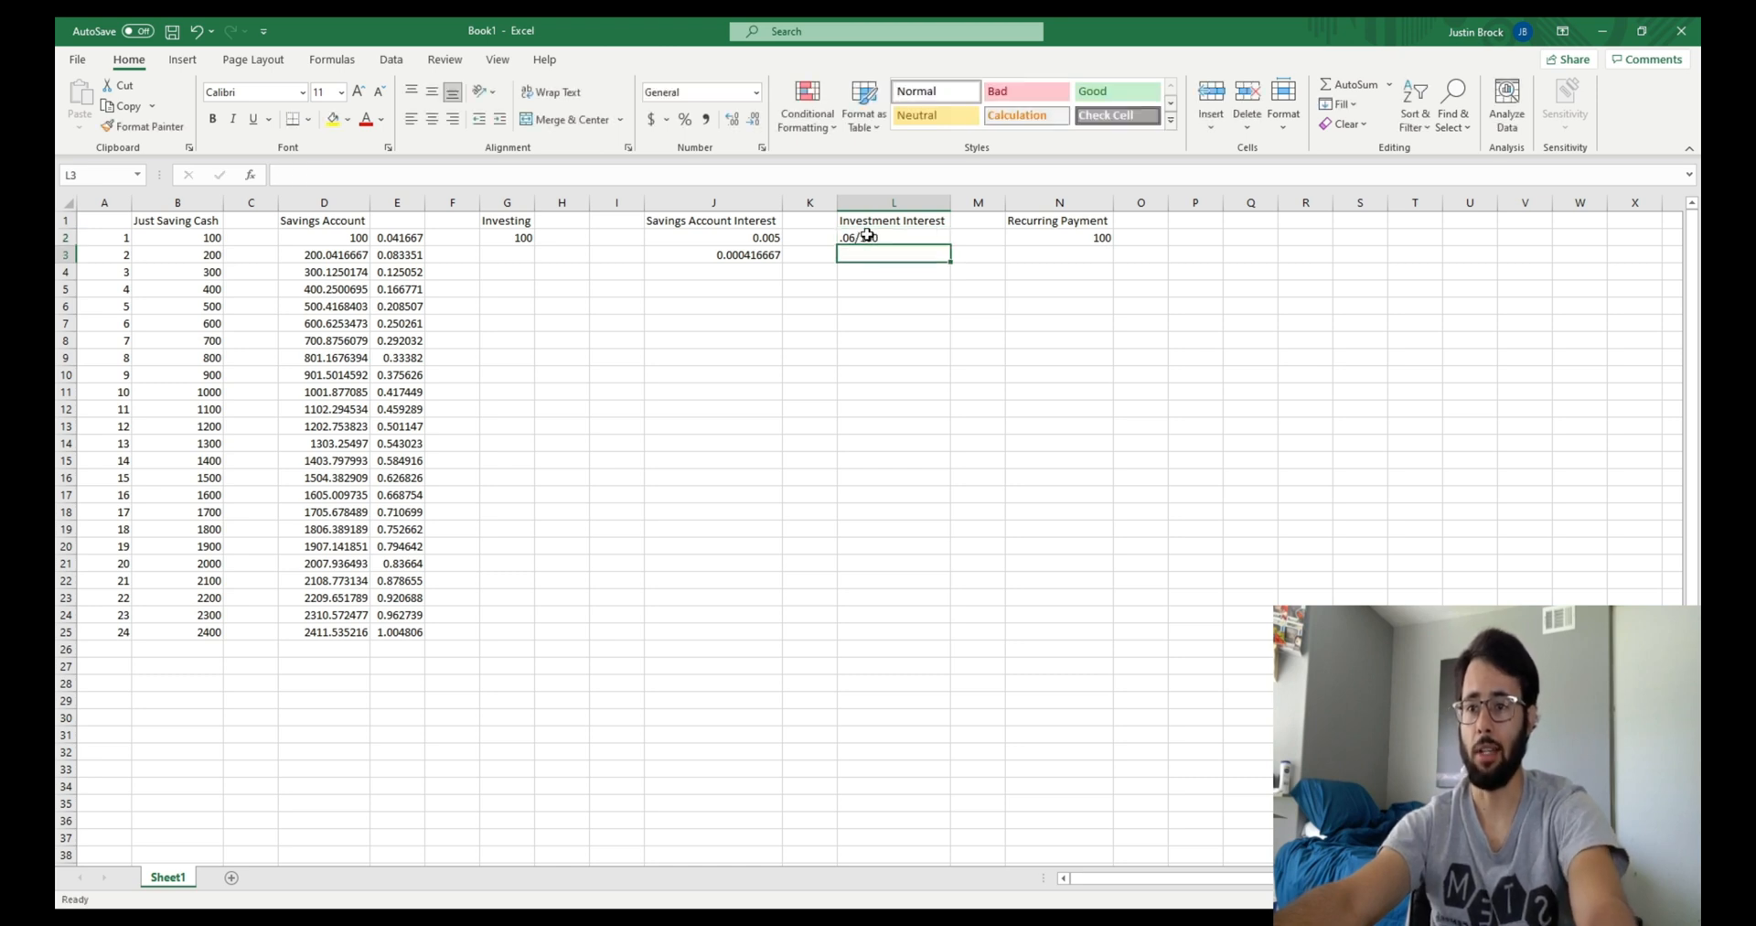
Turn the L2 investment interest text into a calculated formula by adding an equals sign before .06/100
{"action": "left_click", "coordinate": [902, 235]}
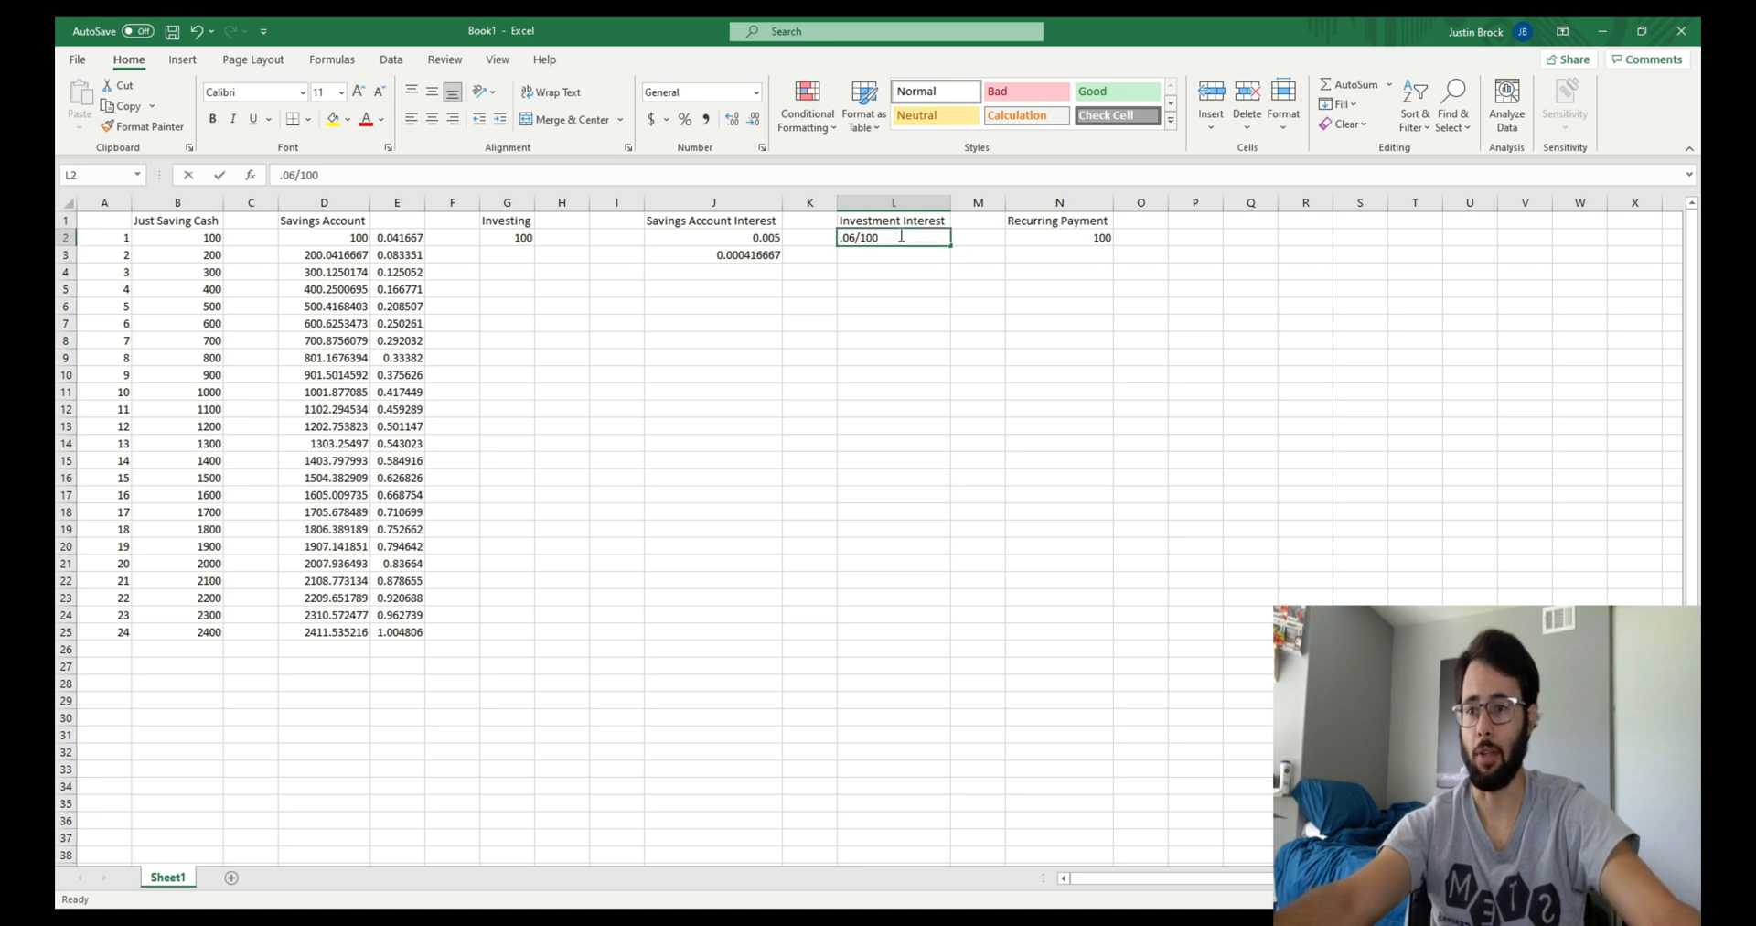
{"action": "double_click", "coordinate": [902, 236]}
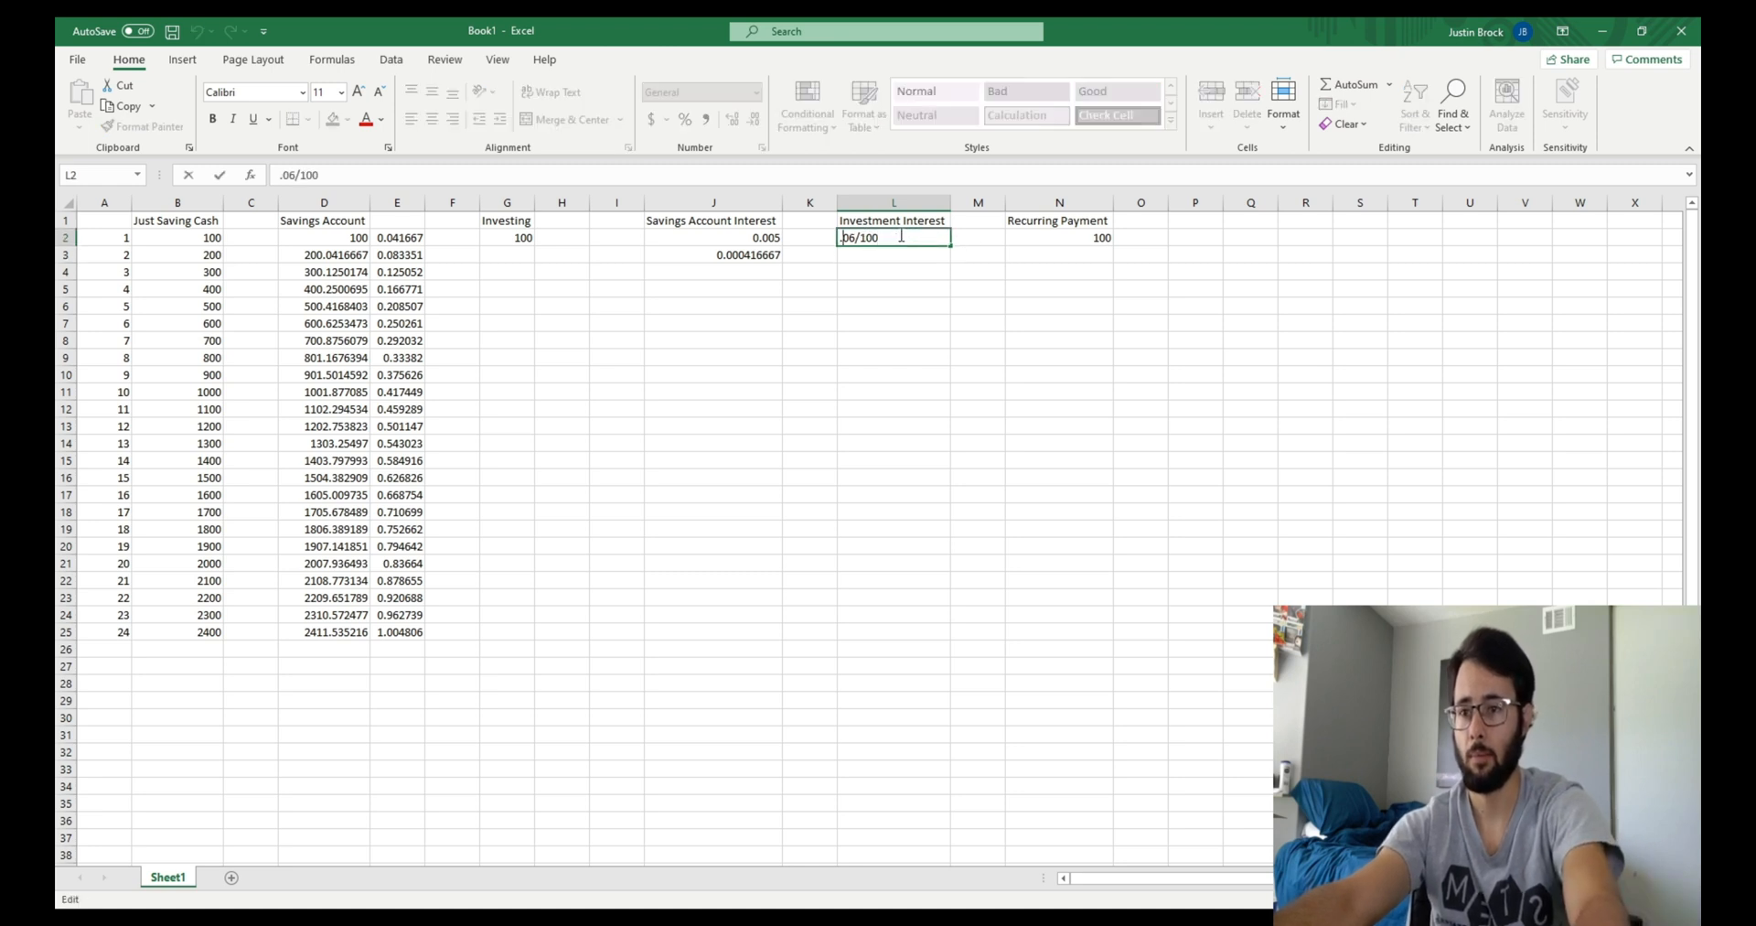
{"action": "type", "text": "="}
{"action": "key", "text": "Return"}
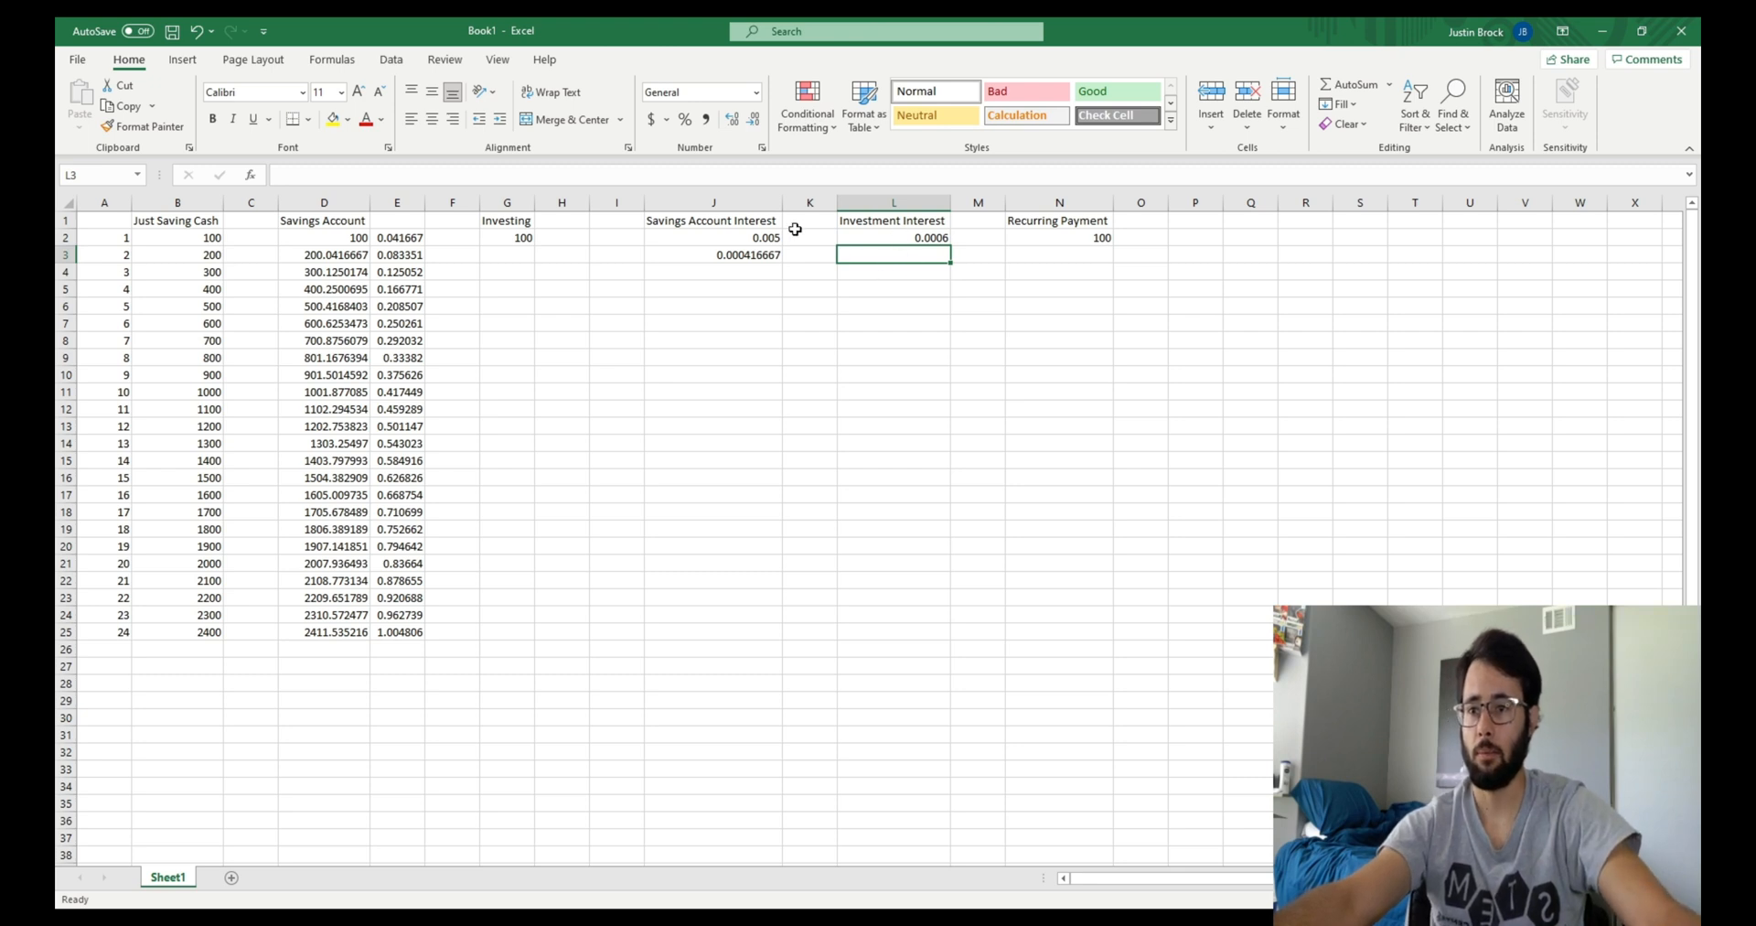
Check how the savings rate in J2 is written, and correct the L2 investment rate formula to =6/100
{"action": "left_click", "coordinate": [773, 241]}
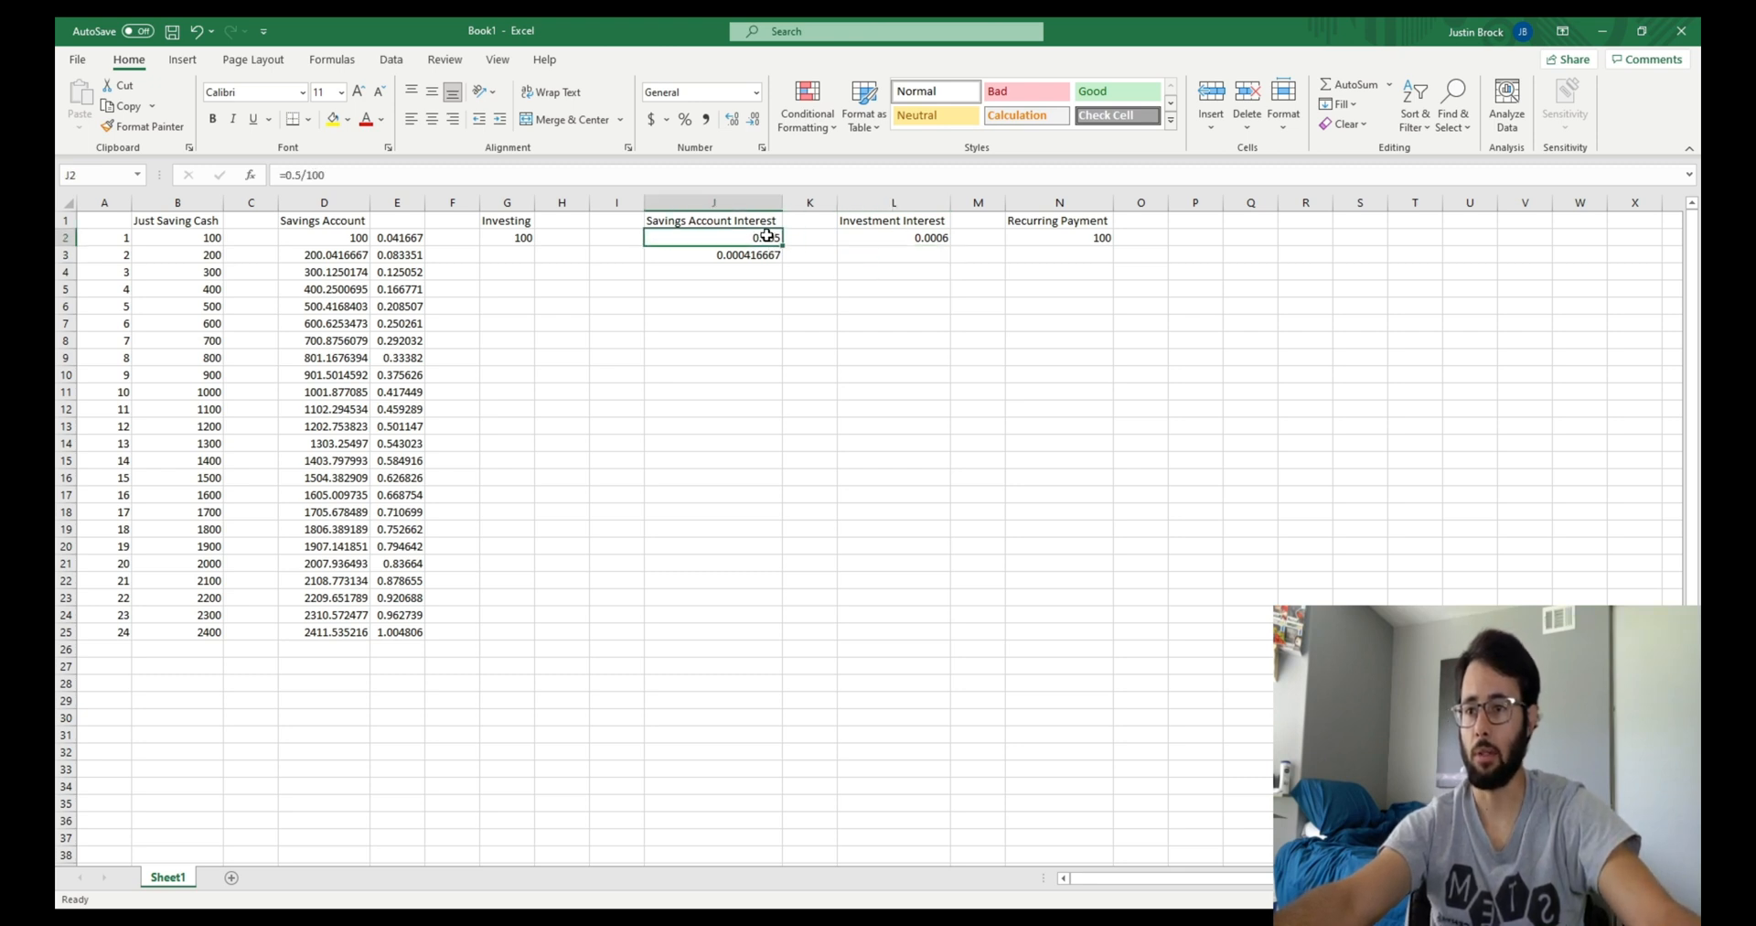
{"action": "left_click", "coordinate": [902, 240]}
{"action": "double_click", "coordinate": [940, 235]}
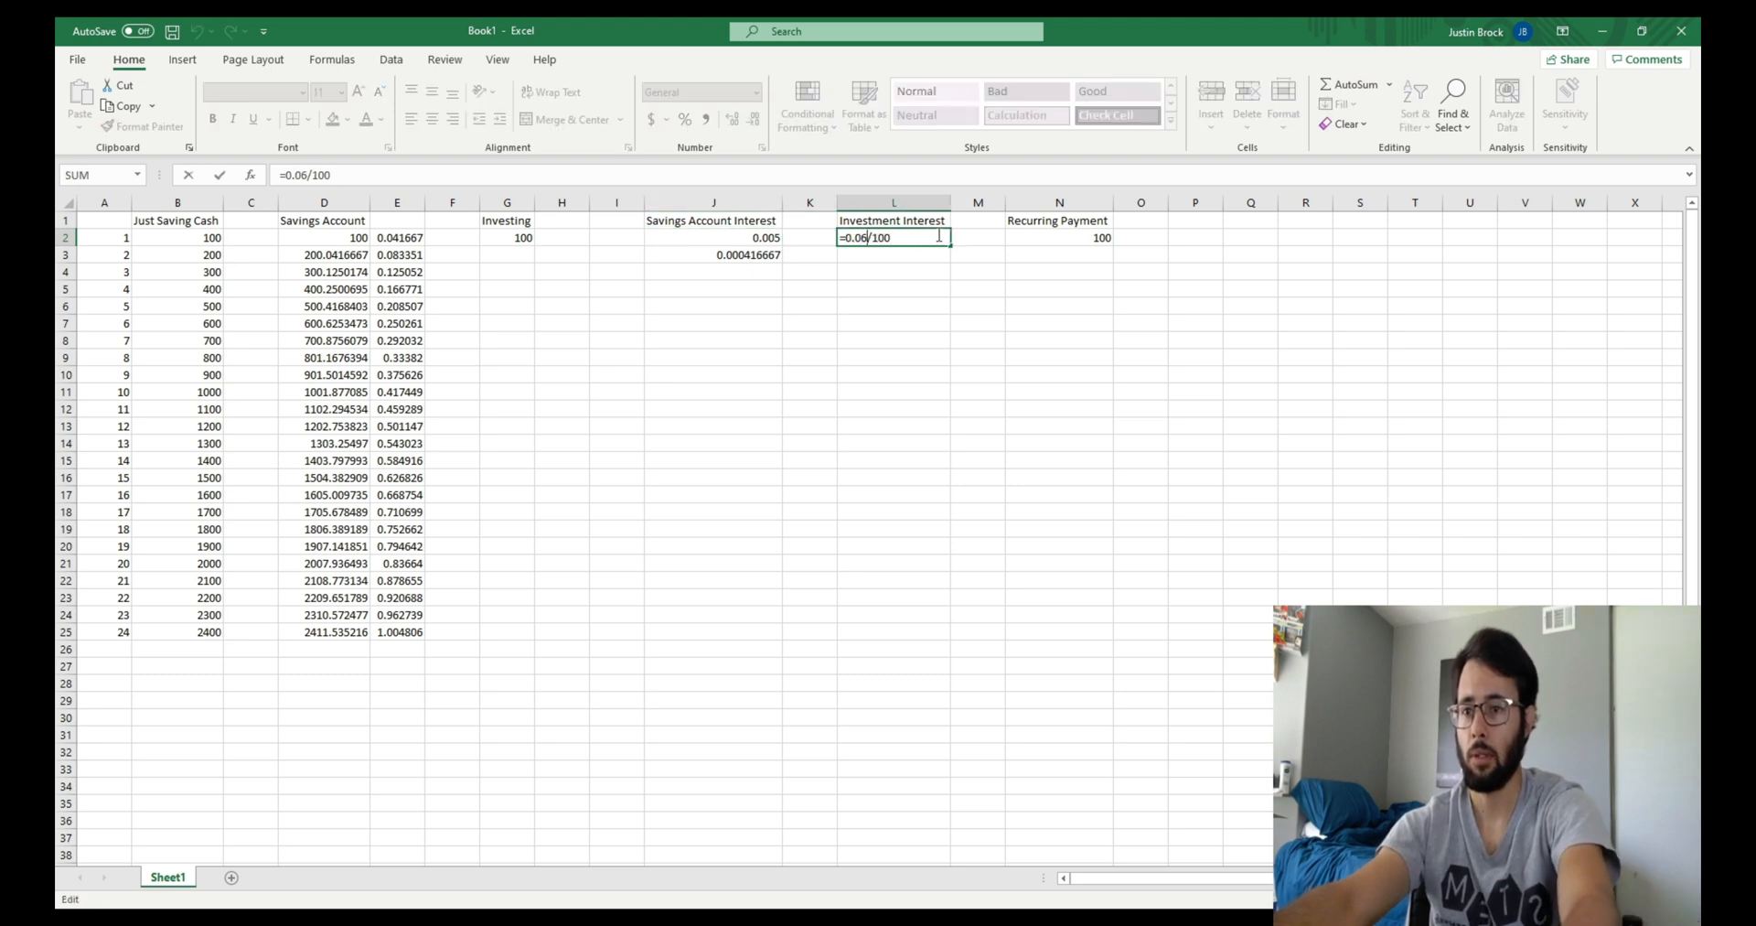
{"action": "key", "text": "BackSpace"}
{"action": "key", "text": "BackSpace"}
{"action": "key", "text": "BackSpace"}
{"action": "key", "text": "BackSpace"}
{"action": "type", "text": "6"}
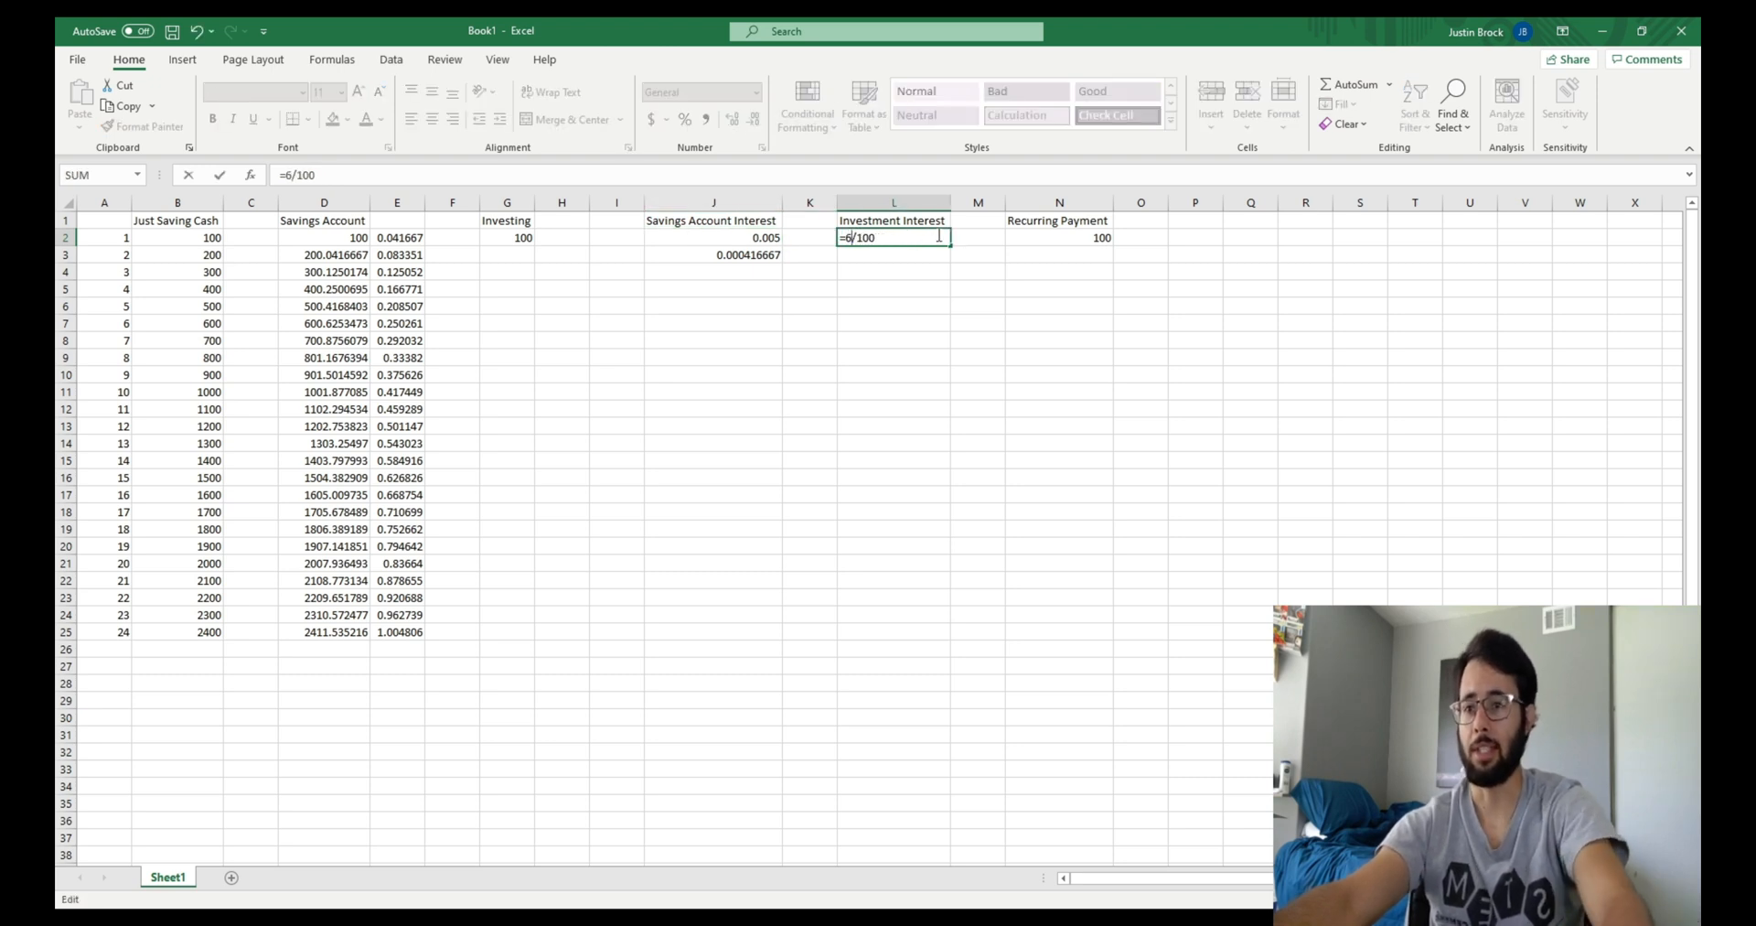
{"action": "key", "text": "Return"}
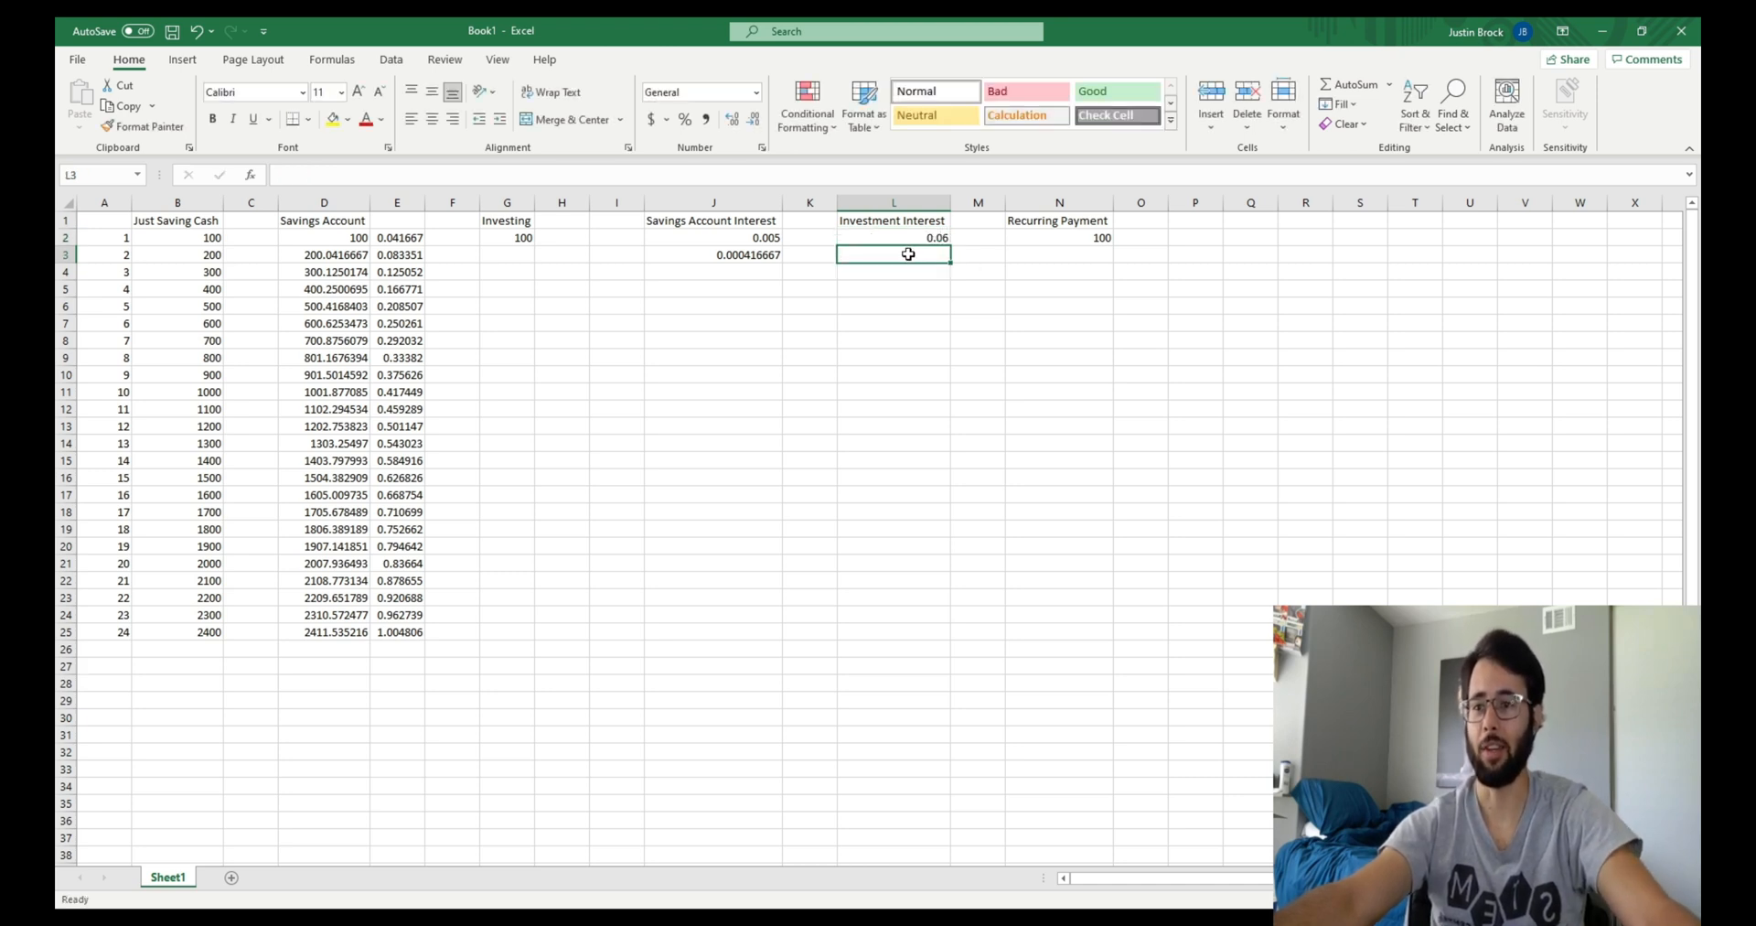
Calculate the monthly investment rate in L3 with the formula =L2/12
{"action": "type", "text": "="}
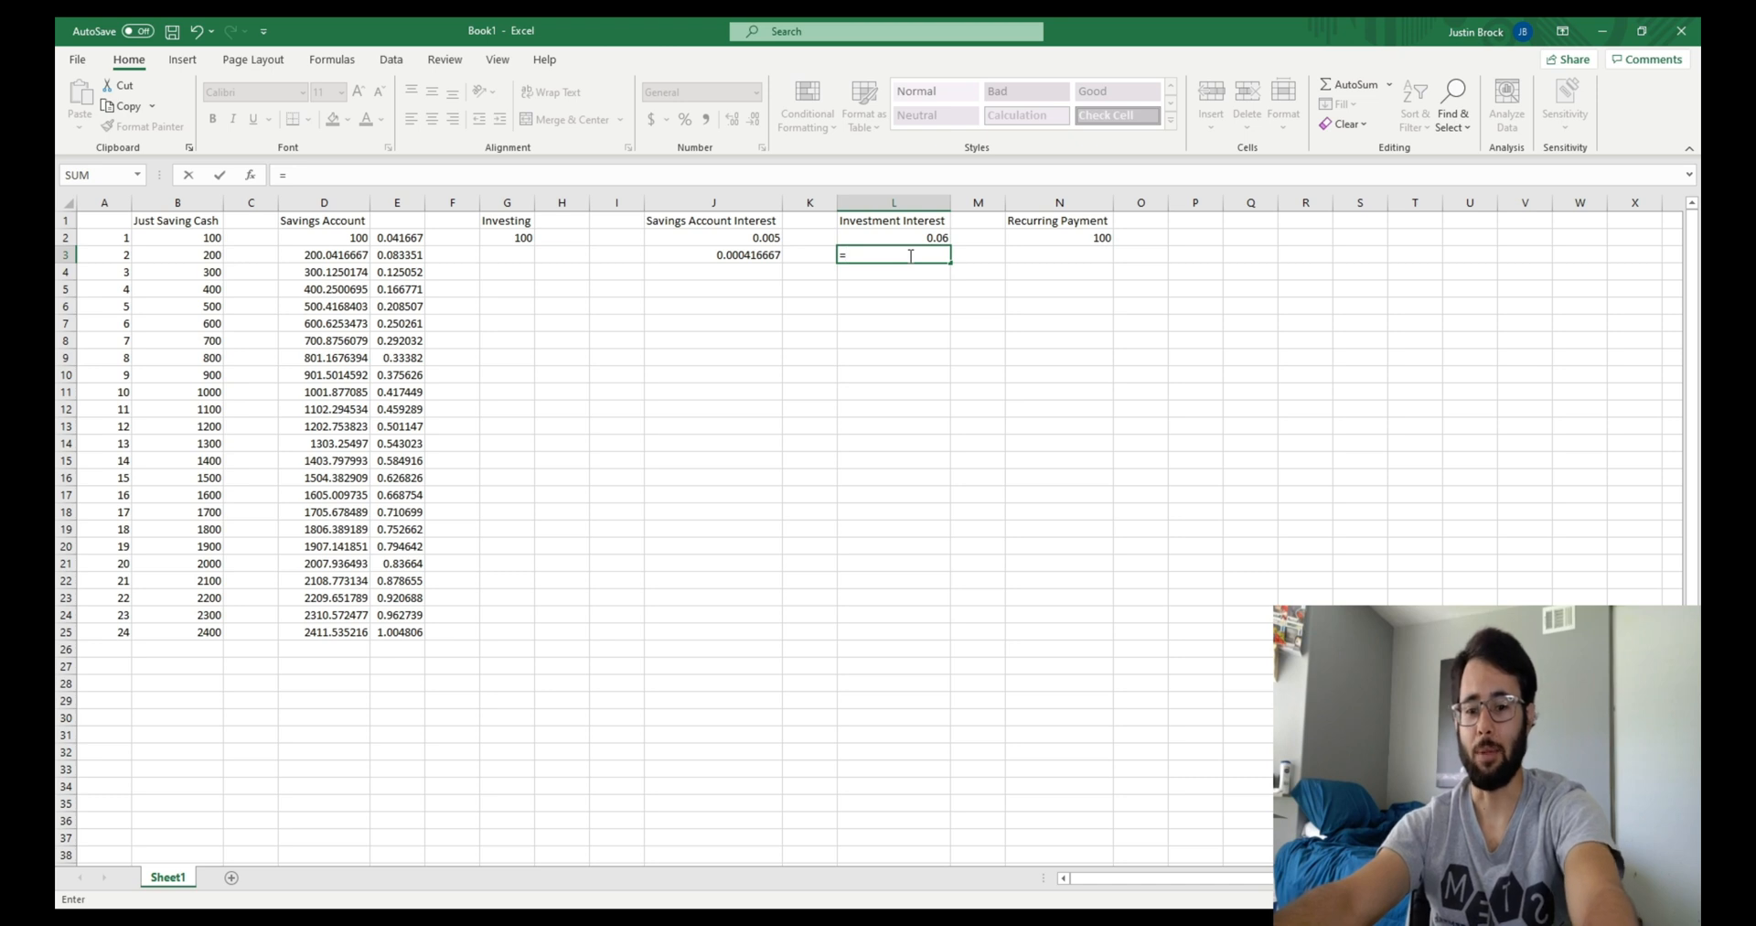
{"action": "left_click", "coordinate": [896, 223]}
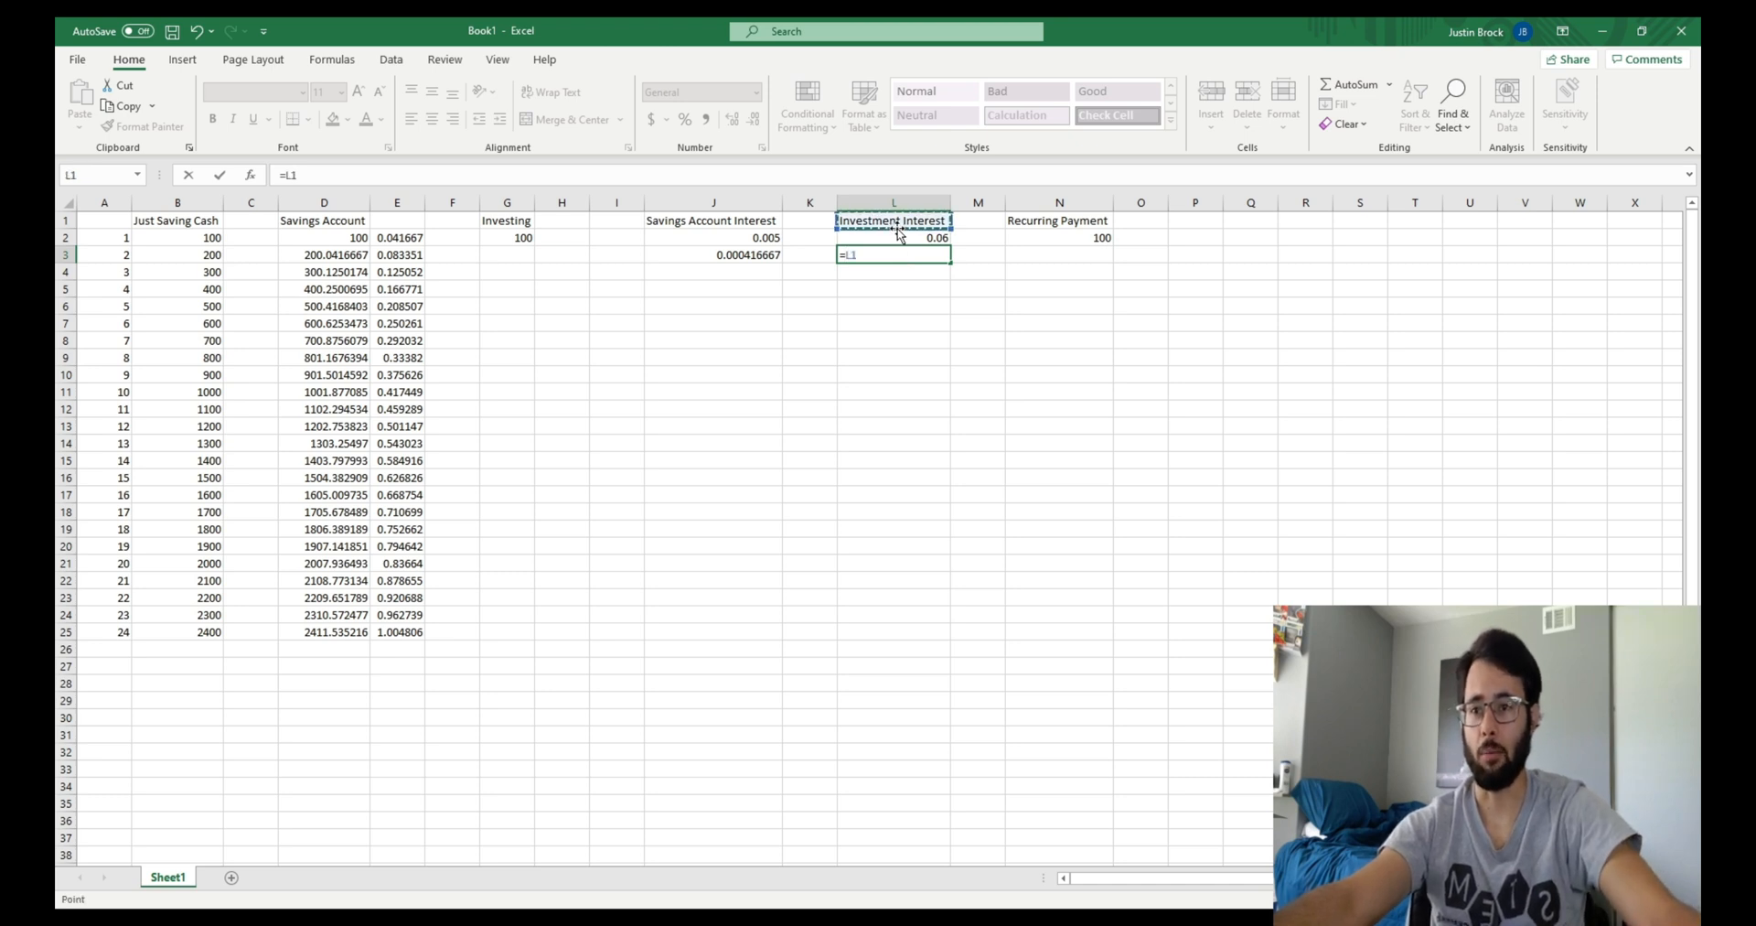
{"action": "left_click", "coordinate": [900, 237]}
{"action": "type", "text": "/12"}
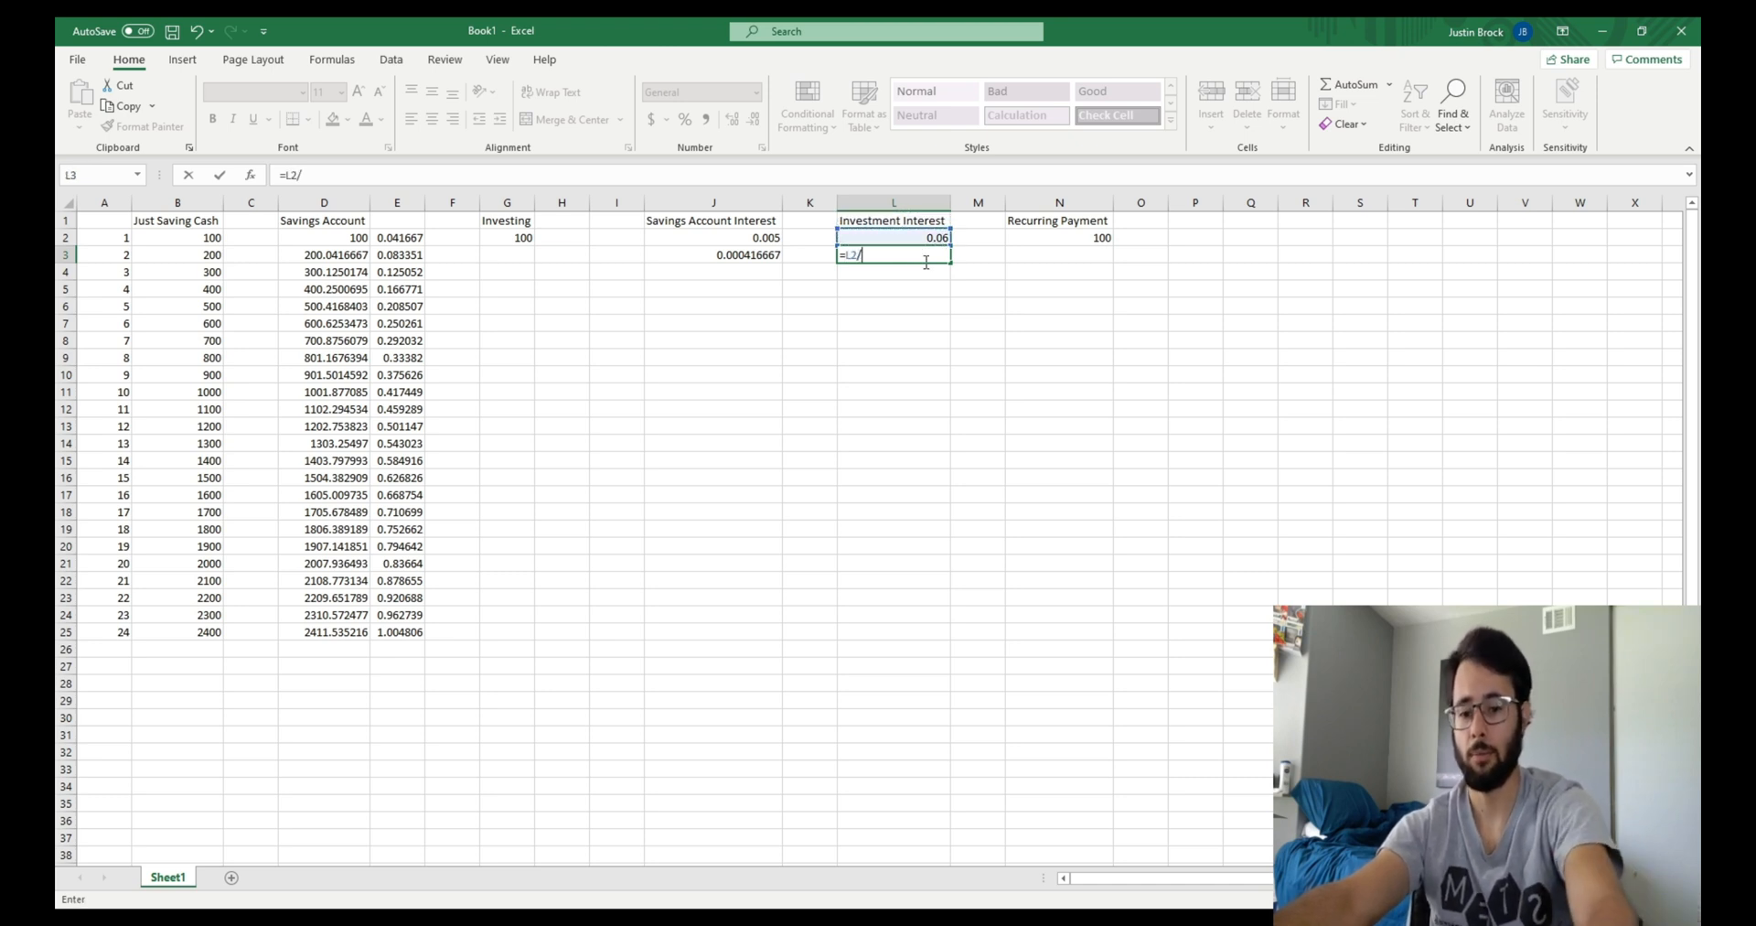
{"action": "key", "text": "ctrl+Return"}
{"action": "key", "text": "Return"}
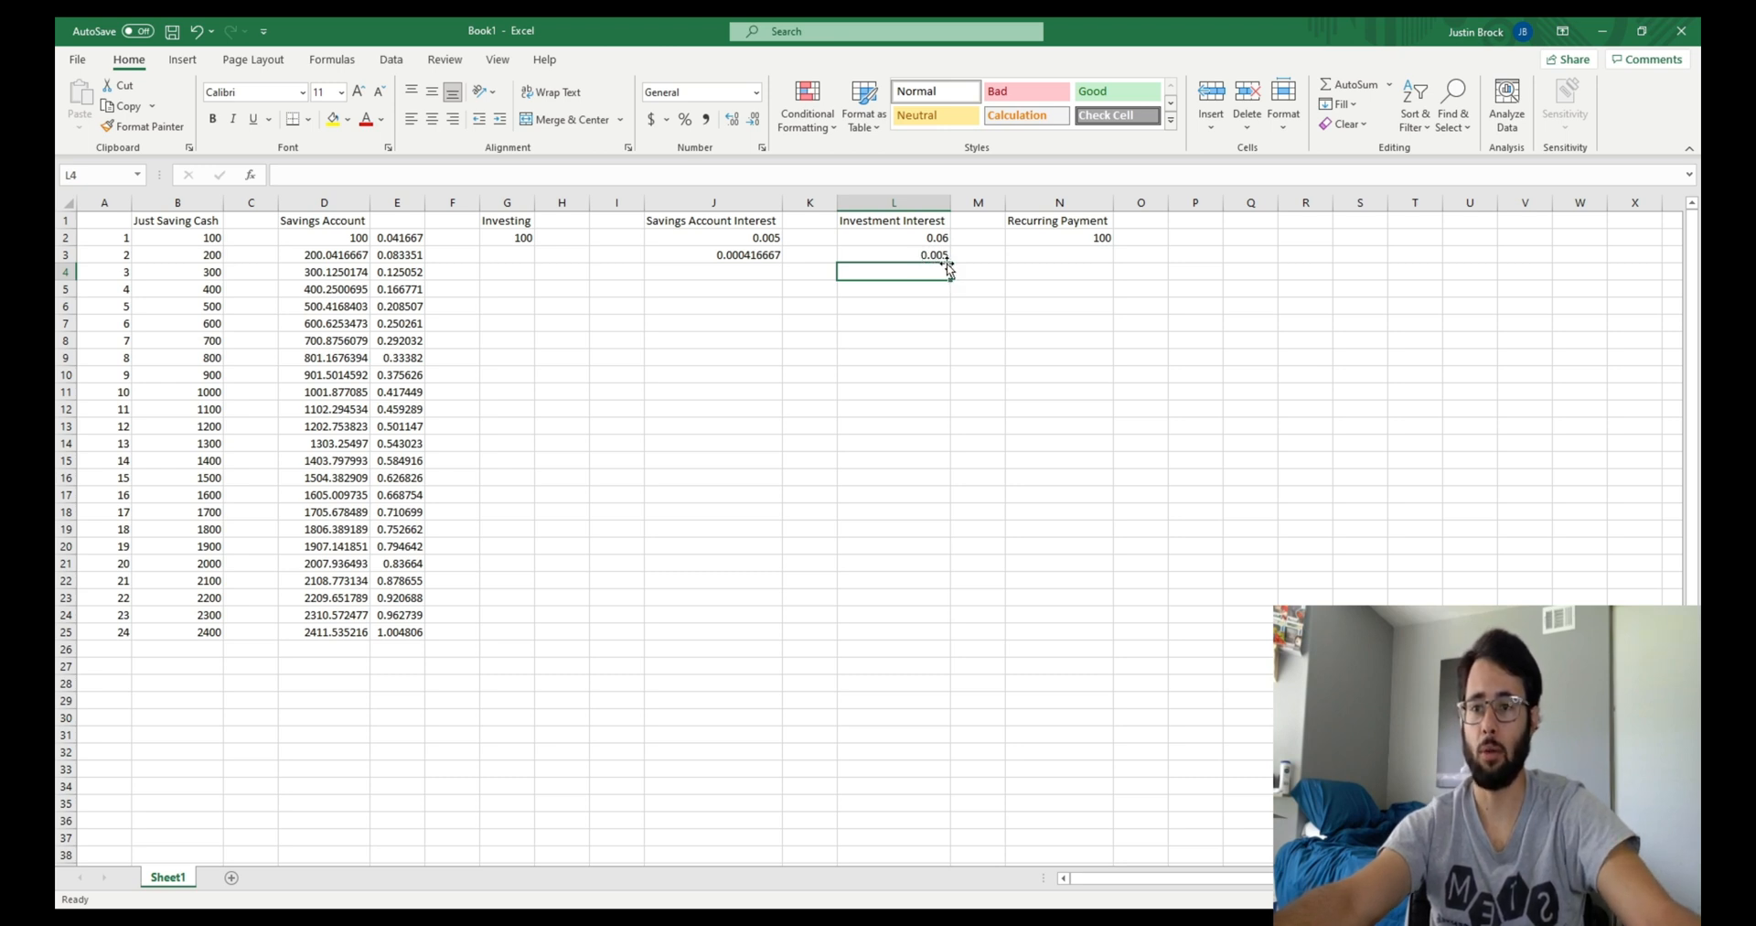
Calculate the first month's investment interest in H2 as G2 times an absolute reference to the monthly rate, =G2*$L$3
{"action": "left_click", "coordinate": [560, 237]}
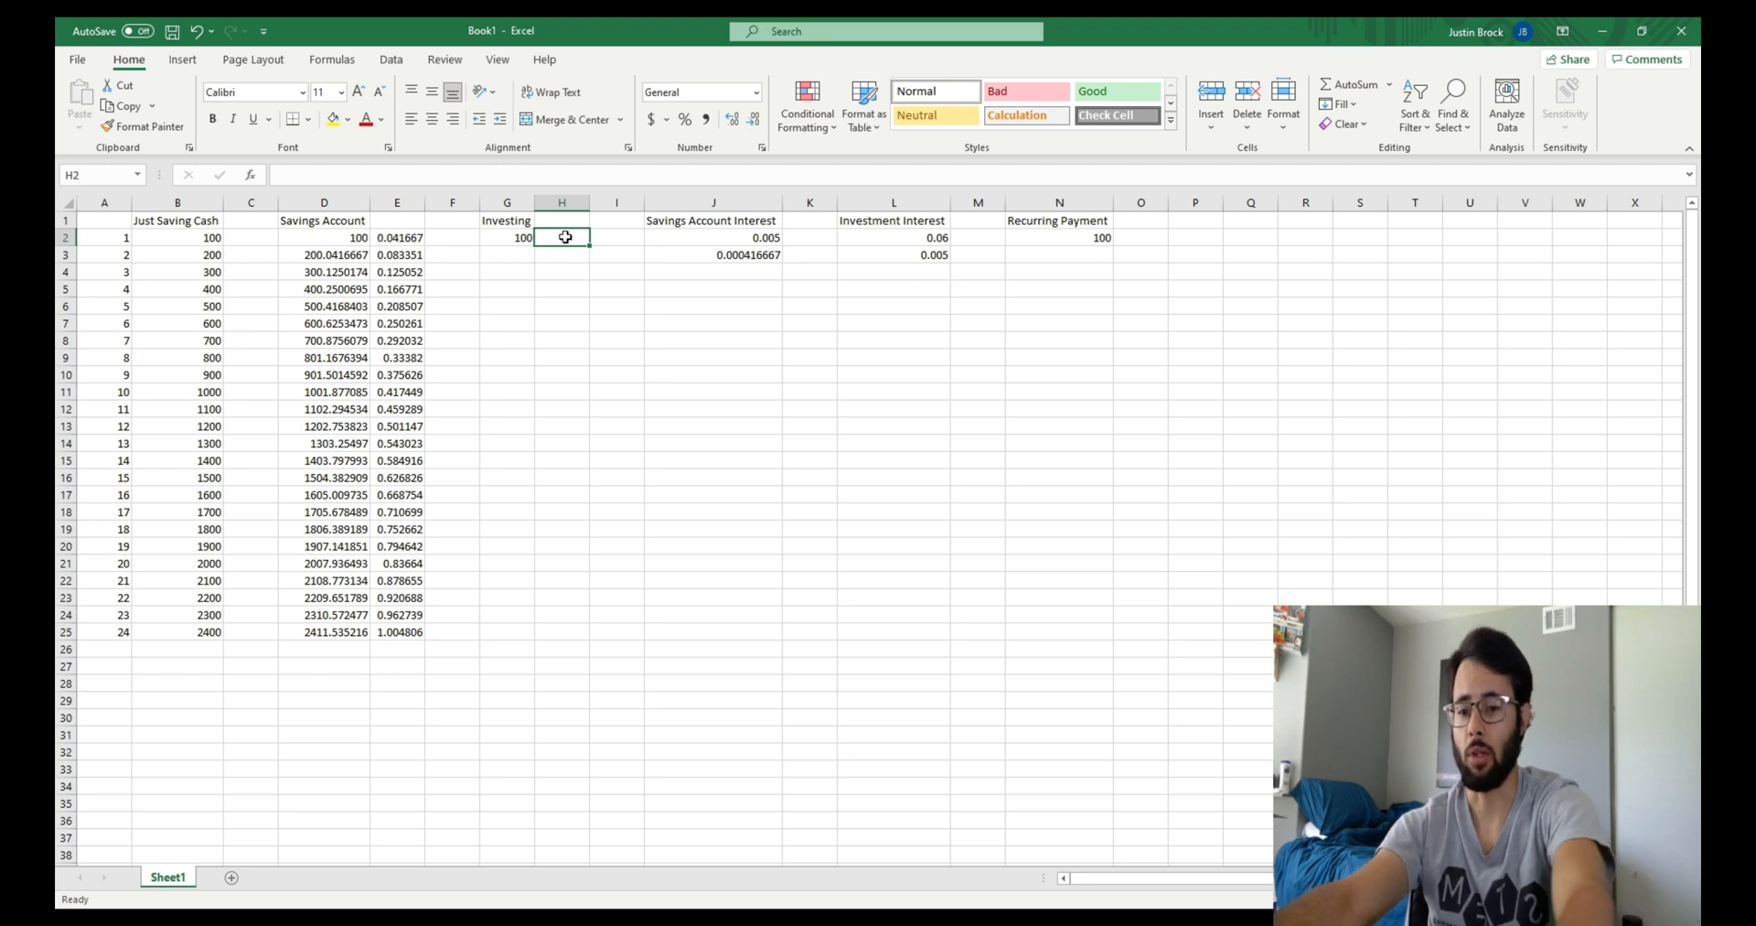
{"action": "type", "text": "="}
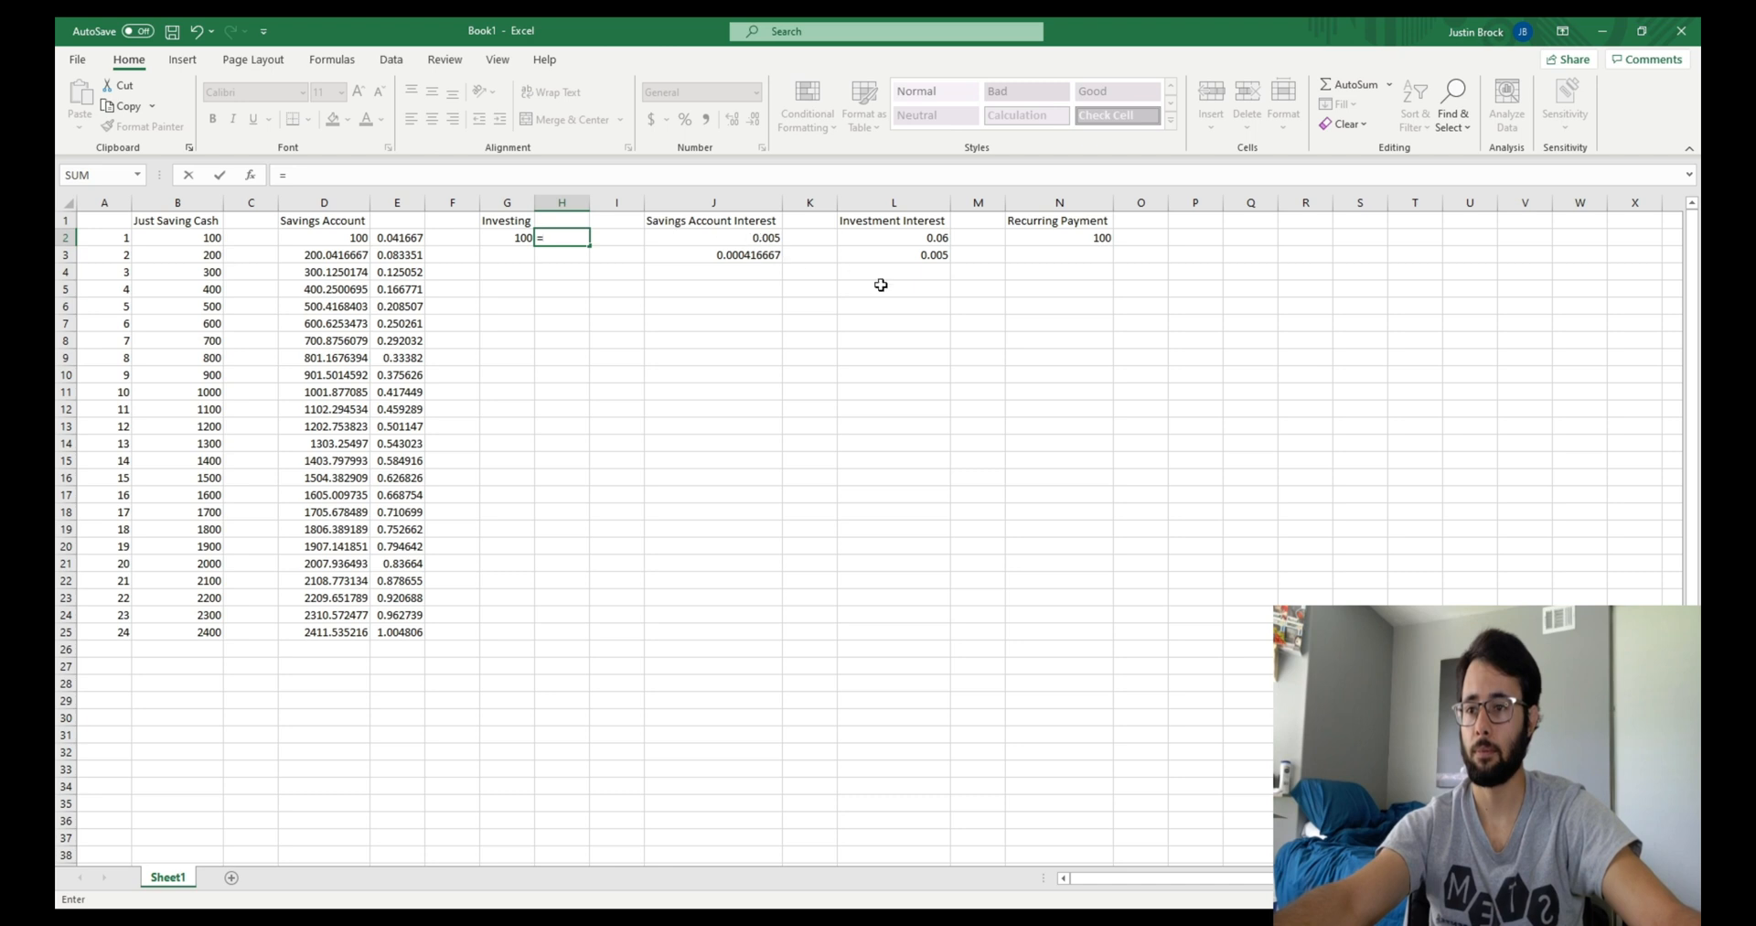
{"action": "left_click", "coordinate": [505, 241]}
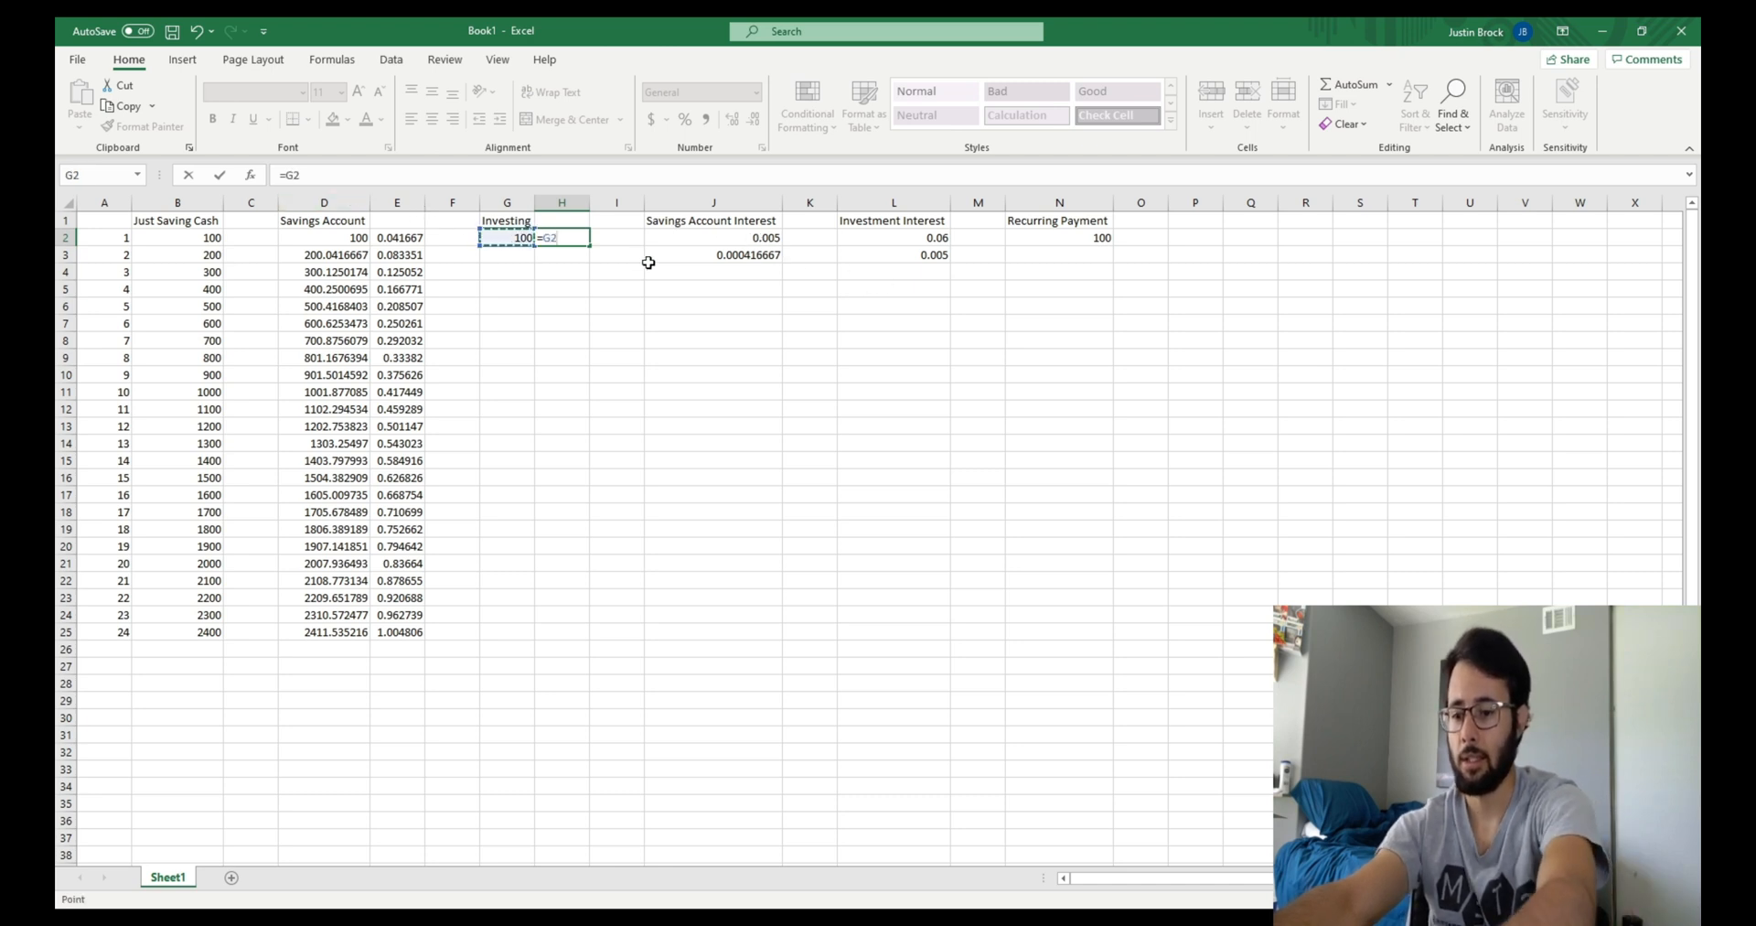
{"action": "left_click", "coordinate": [876, 255]}
{"action": "left_click", "coordinate": [566, 241]}
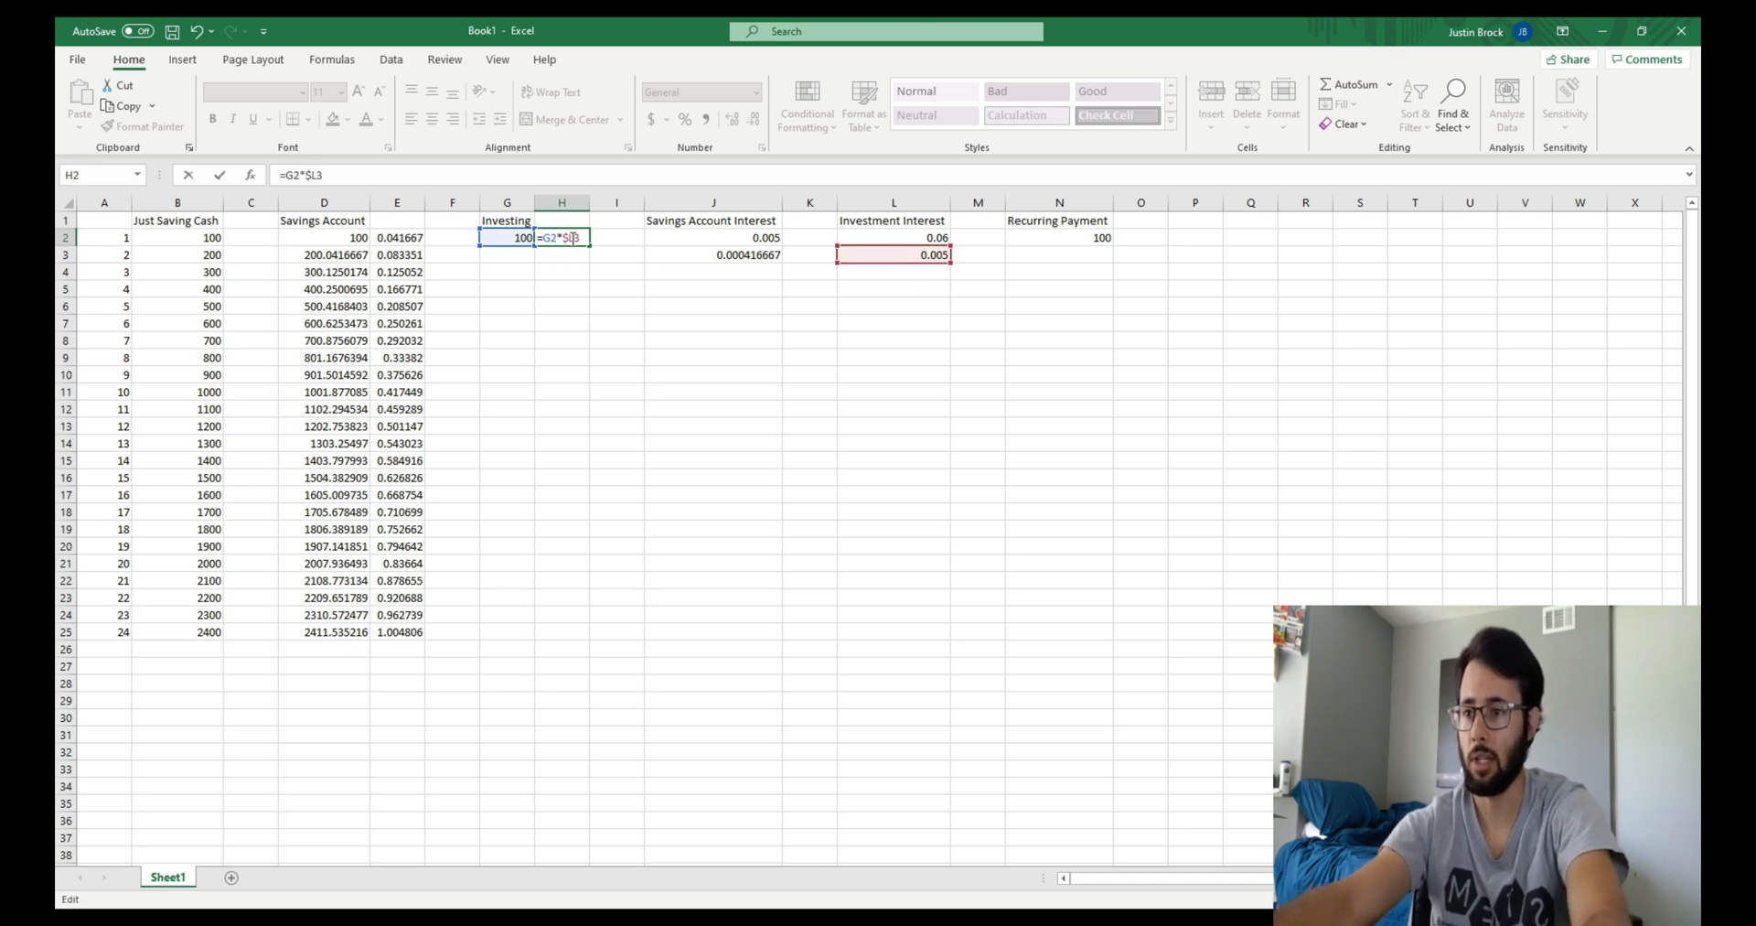
{"action": "key", "text": "Return"}
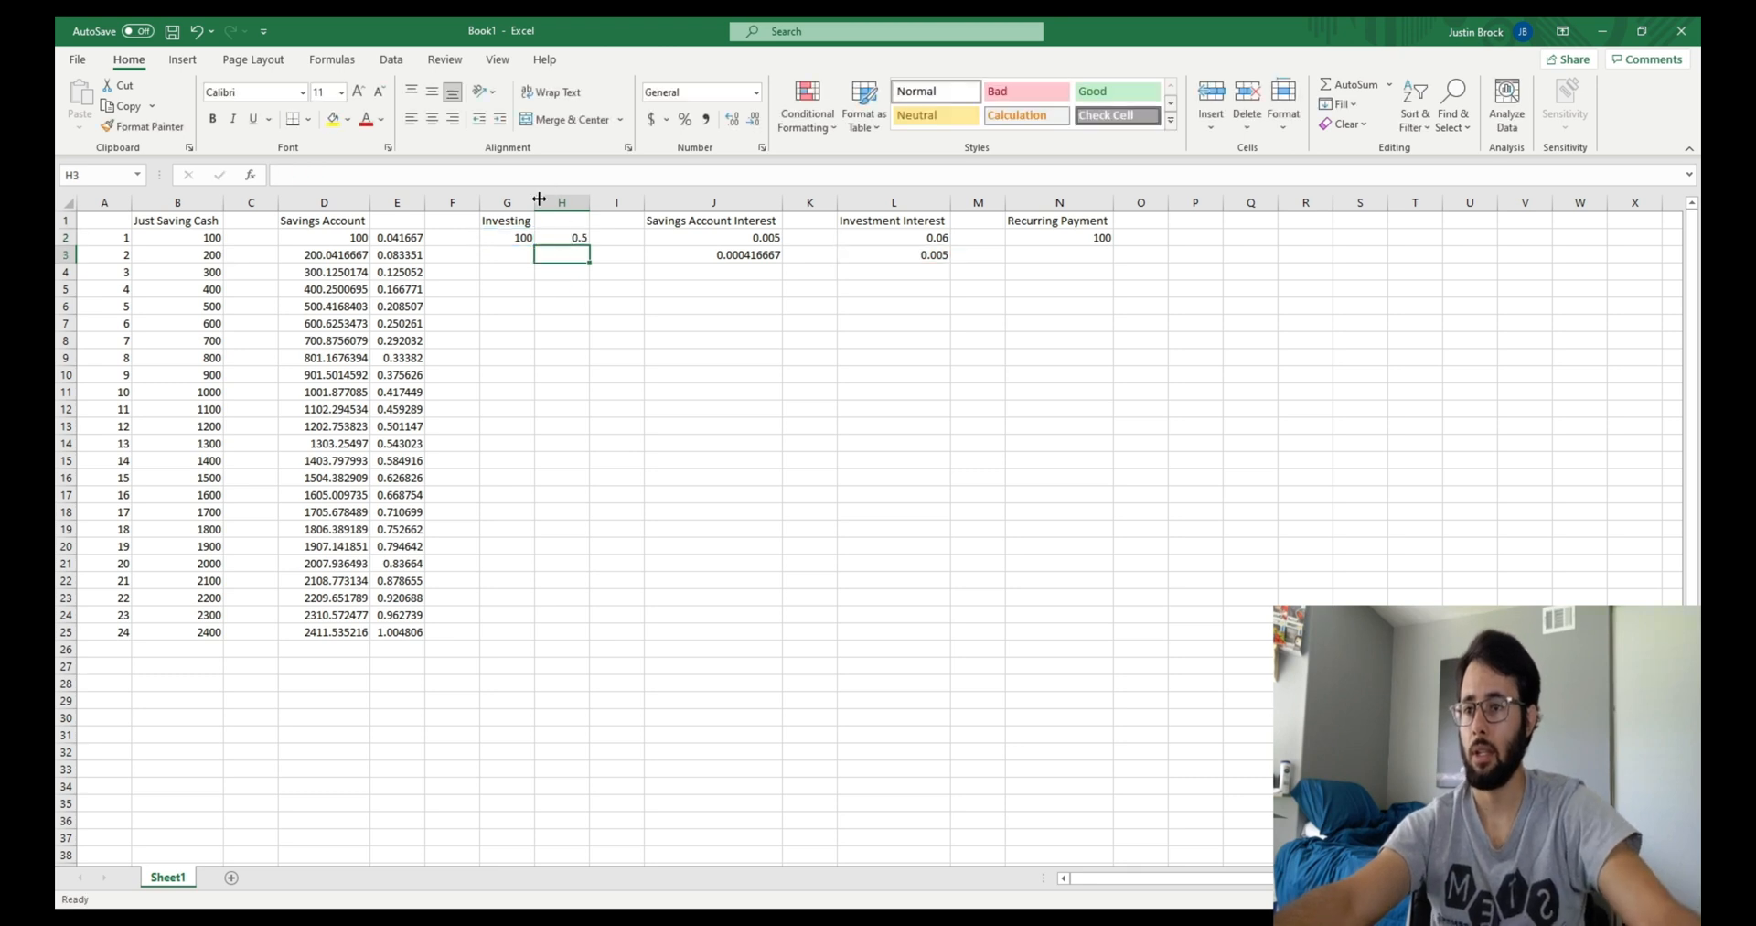
Enter the second month's Investing balance in G3 as =G2+H2+$N$2, with the recurring payment as an absolute reference
{"action": "left_click", "coordinate": [520, 252]}
{"action": "type", "text": "="}
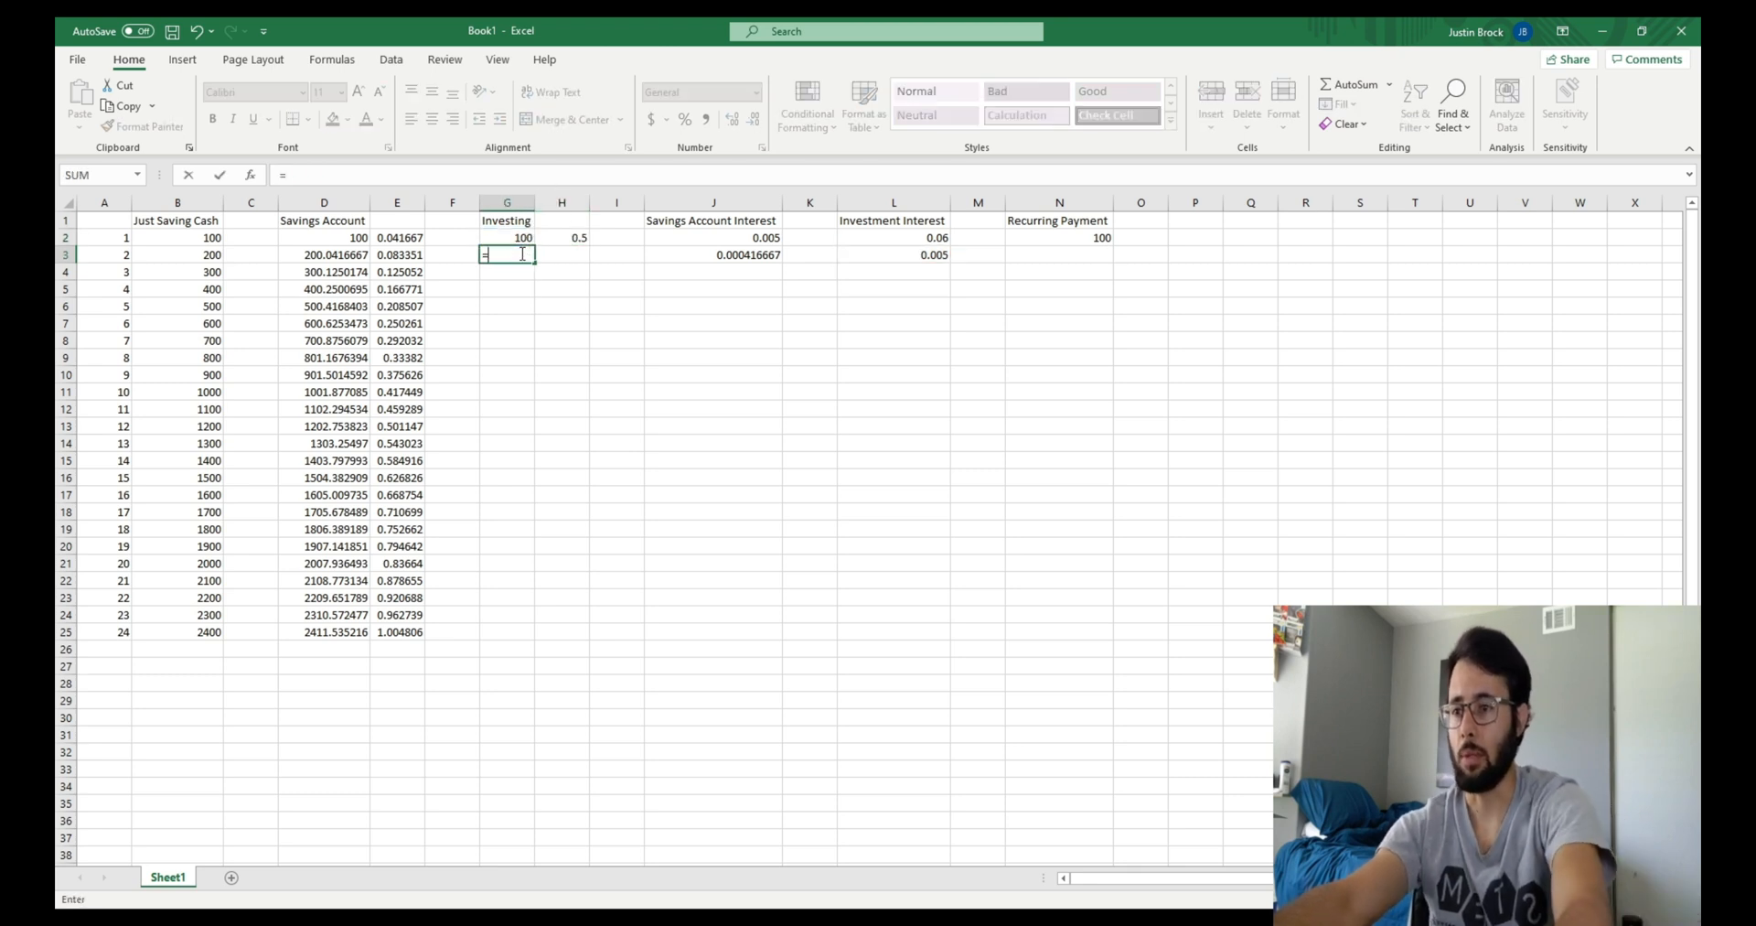
{"action": "left_click", "coordinate": [521, 236]}
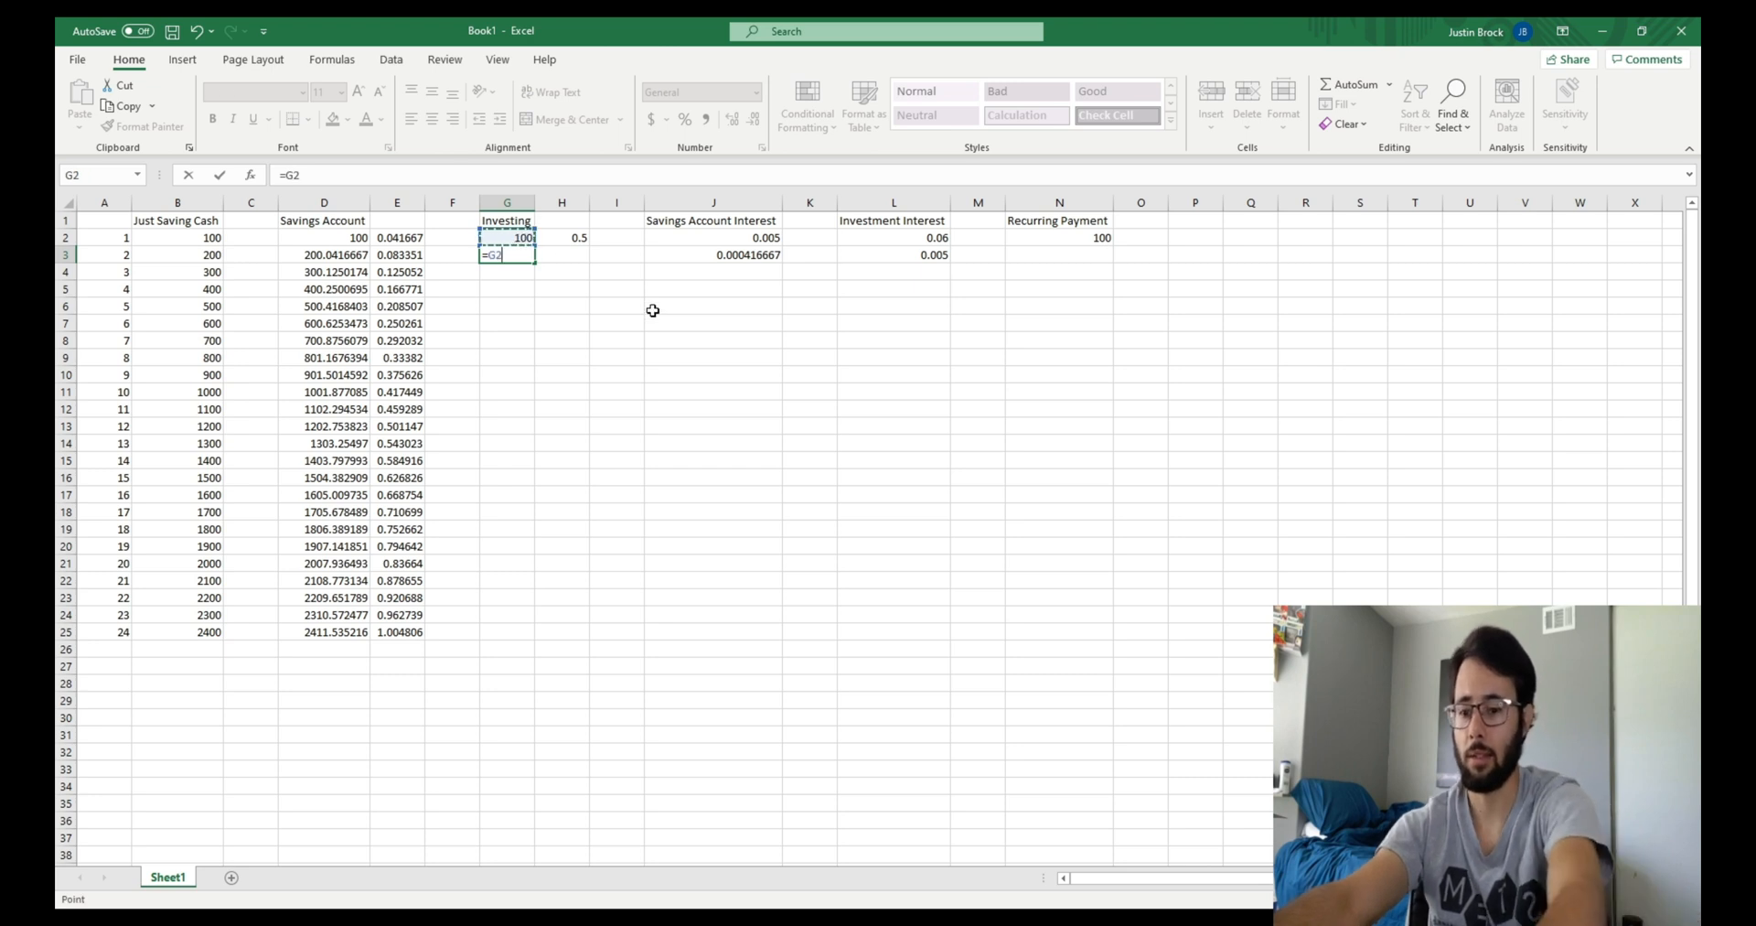
{"action": "left_click", "coordinate": [563, 233]}
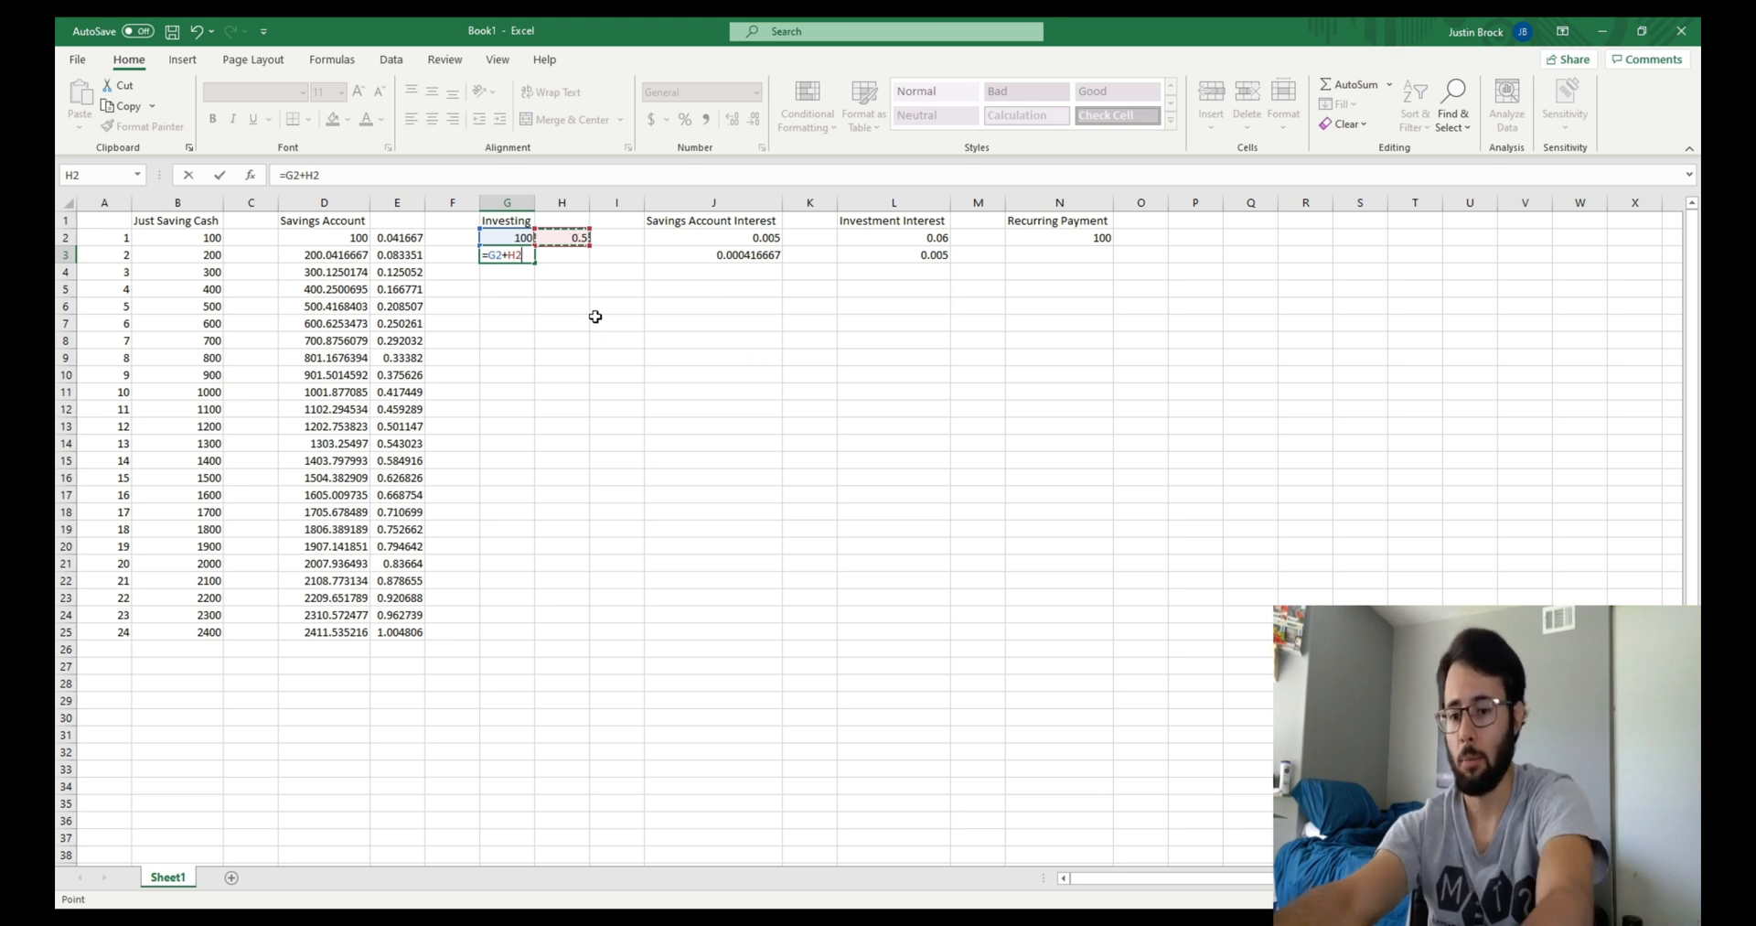
{"action": "type", "text": "+"}
{"action": "left_click", "coordinate": [1081, 240]}
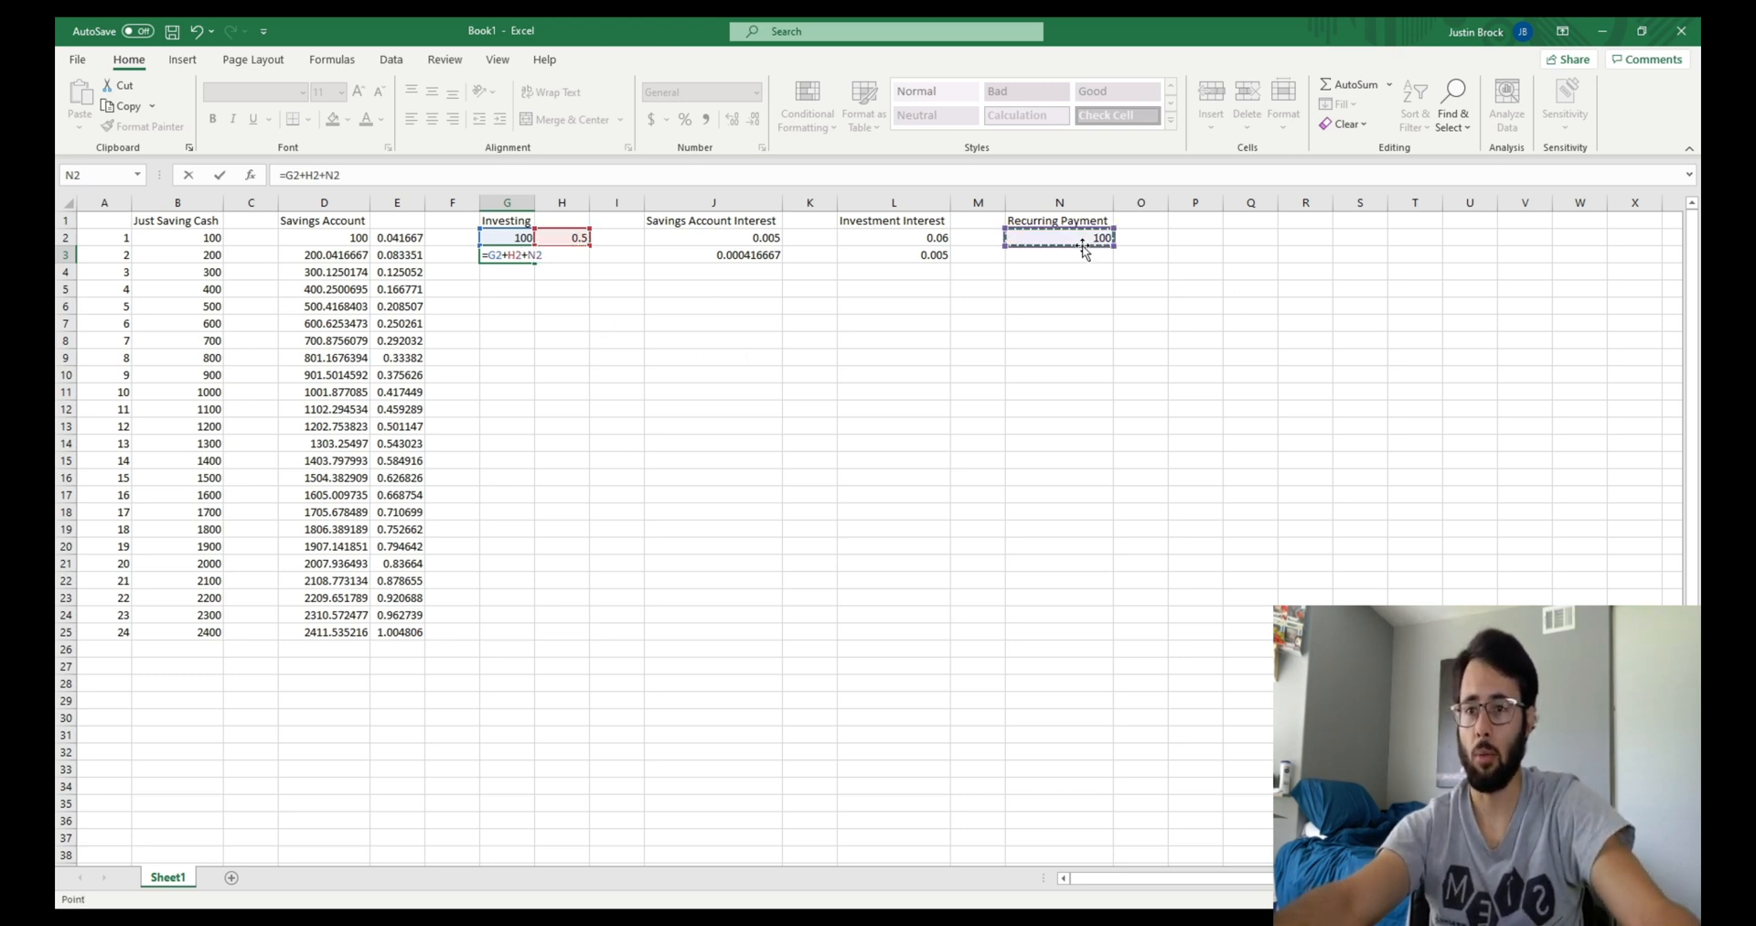
{"action": "left_click", "coordinate": [526, 255]}
{"action": "type", "text": "$N$"}
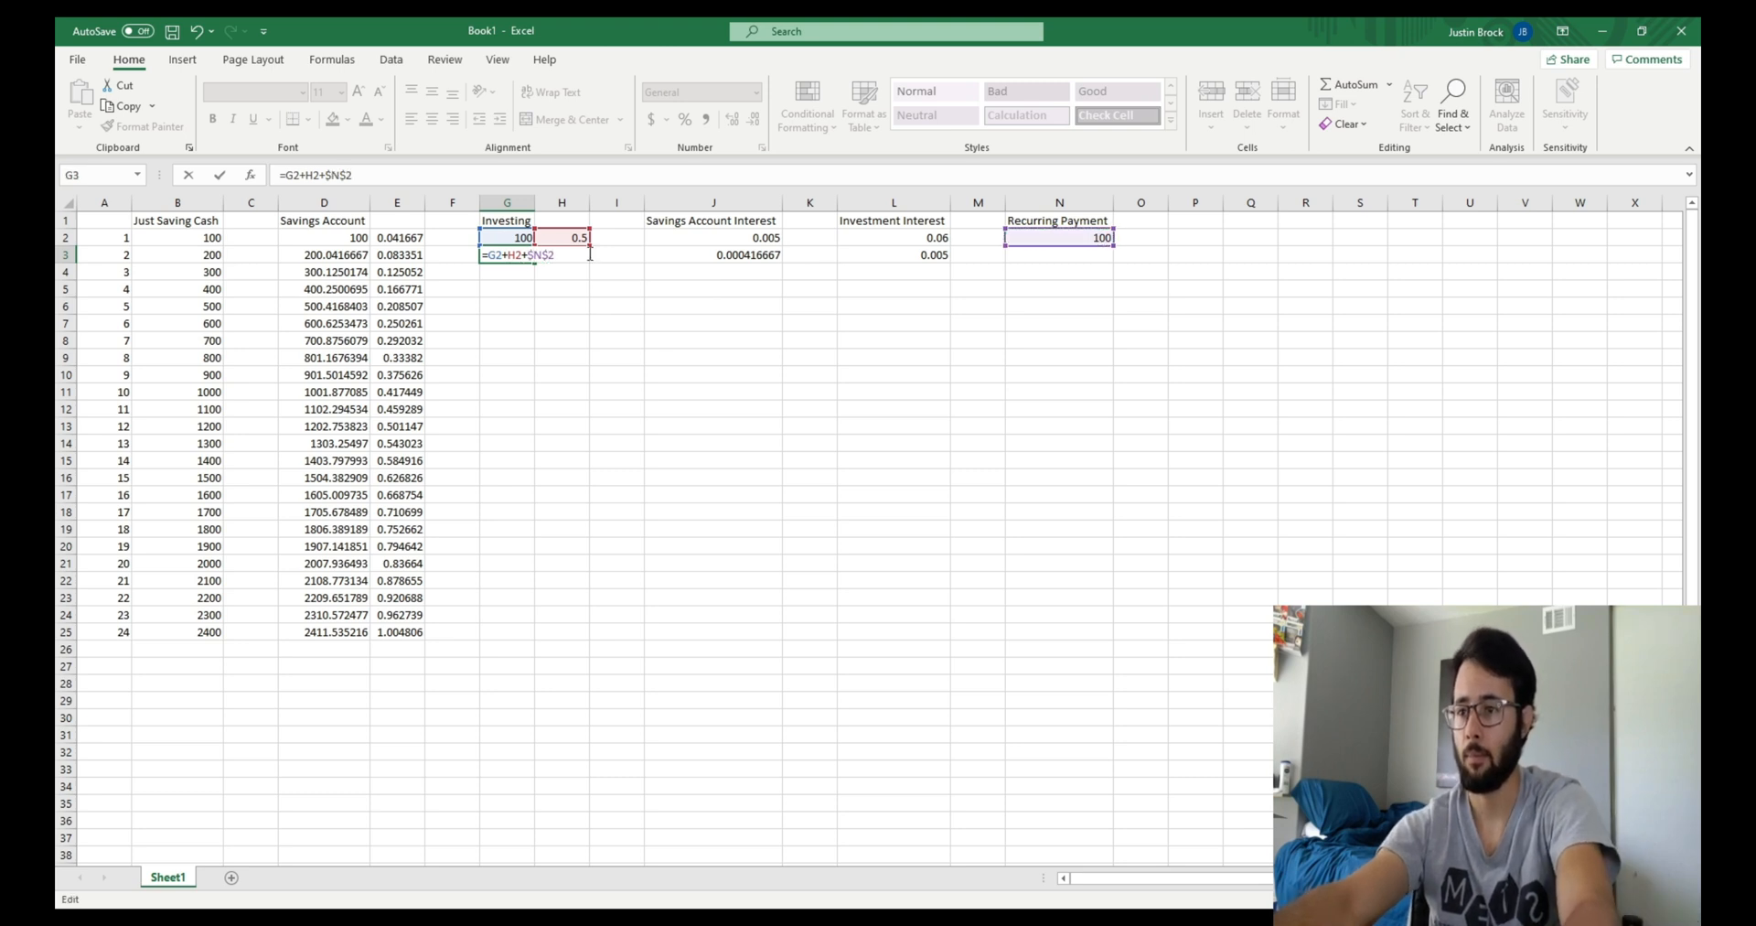
{"action": "key", "text": "Return"}
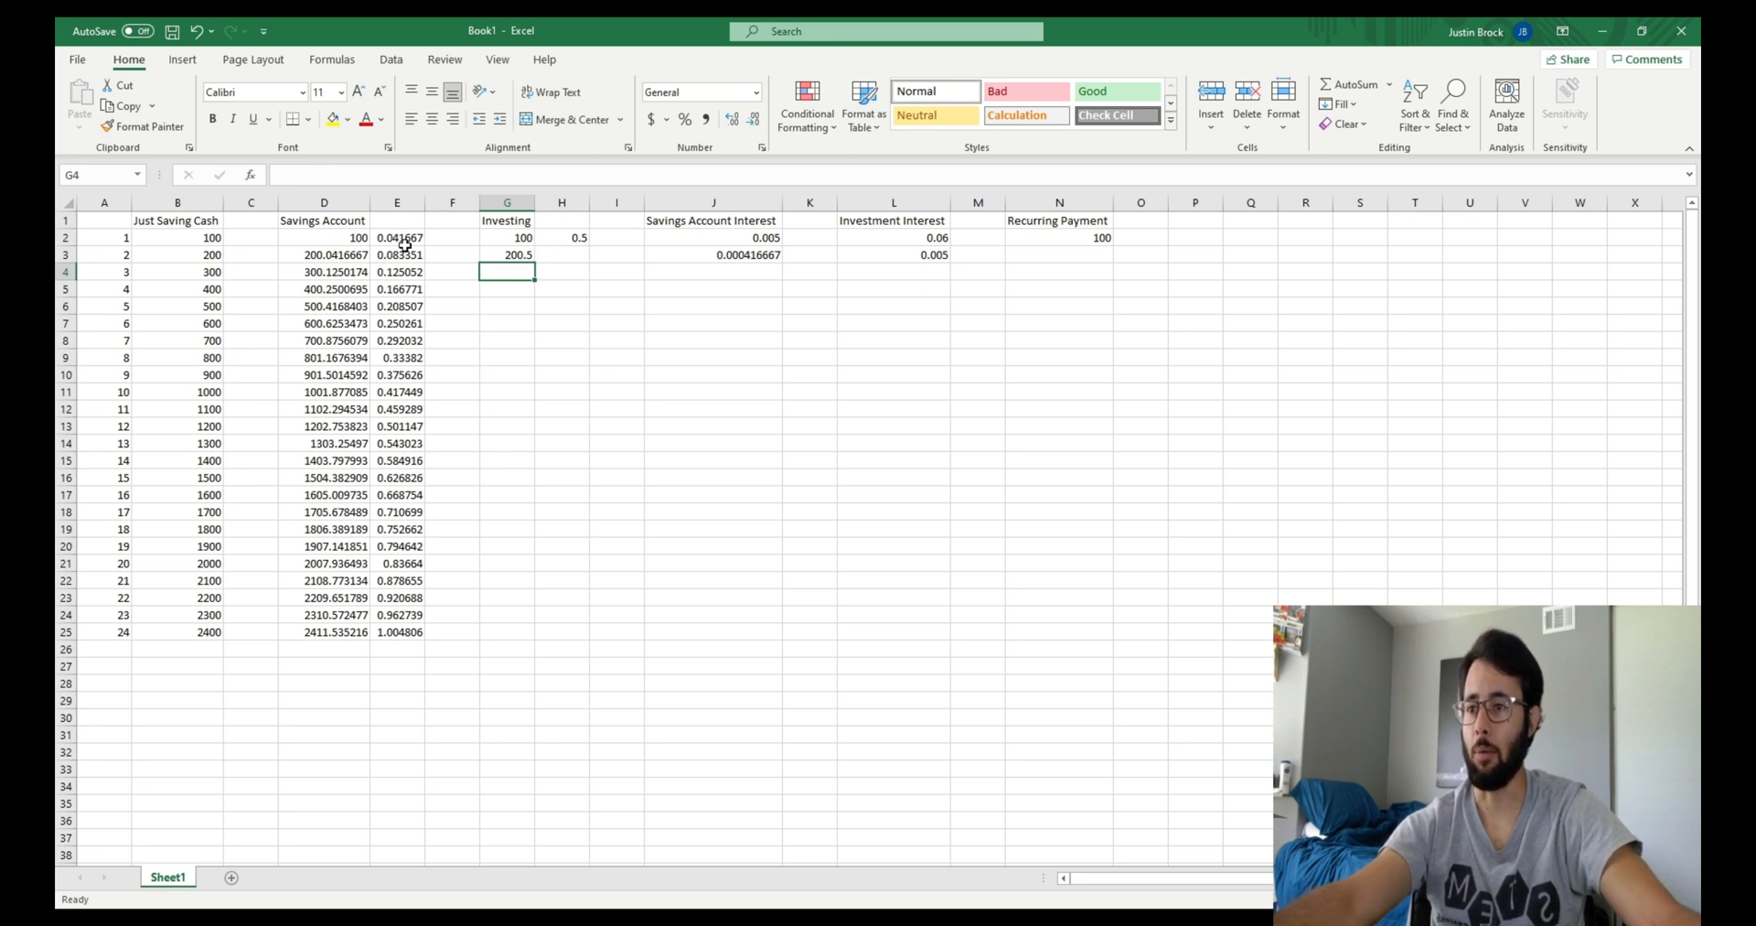
Fill the G3 balance formula down to G25 and the H2 interest formula down to H25, and select the month 24 Investing total
{"action": "left_click", "coordinate": [521, 254]}
{"action": "left_click_drag", "start_coordinate": [535, 263], "coordinate": [544, 637]}
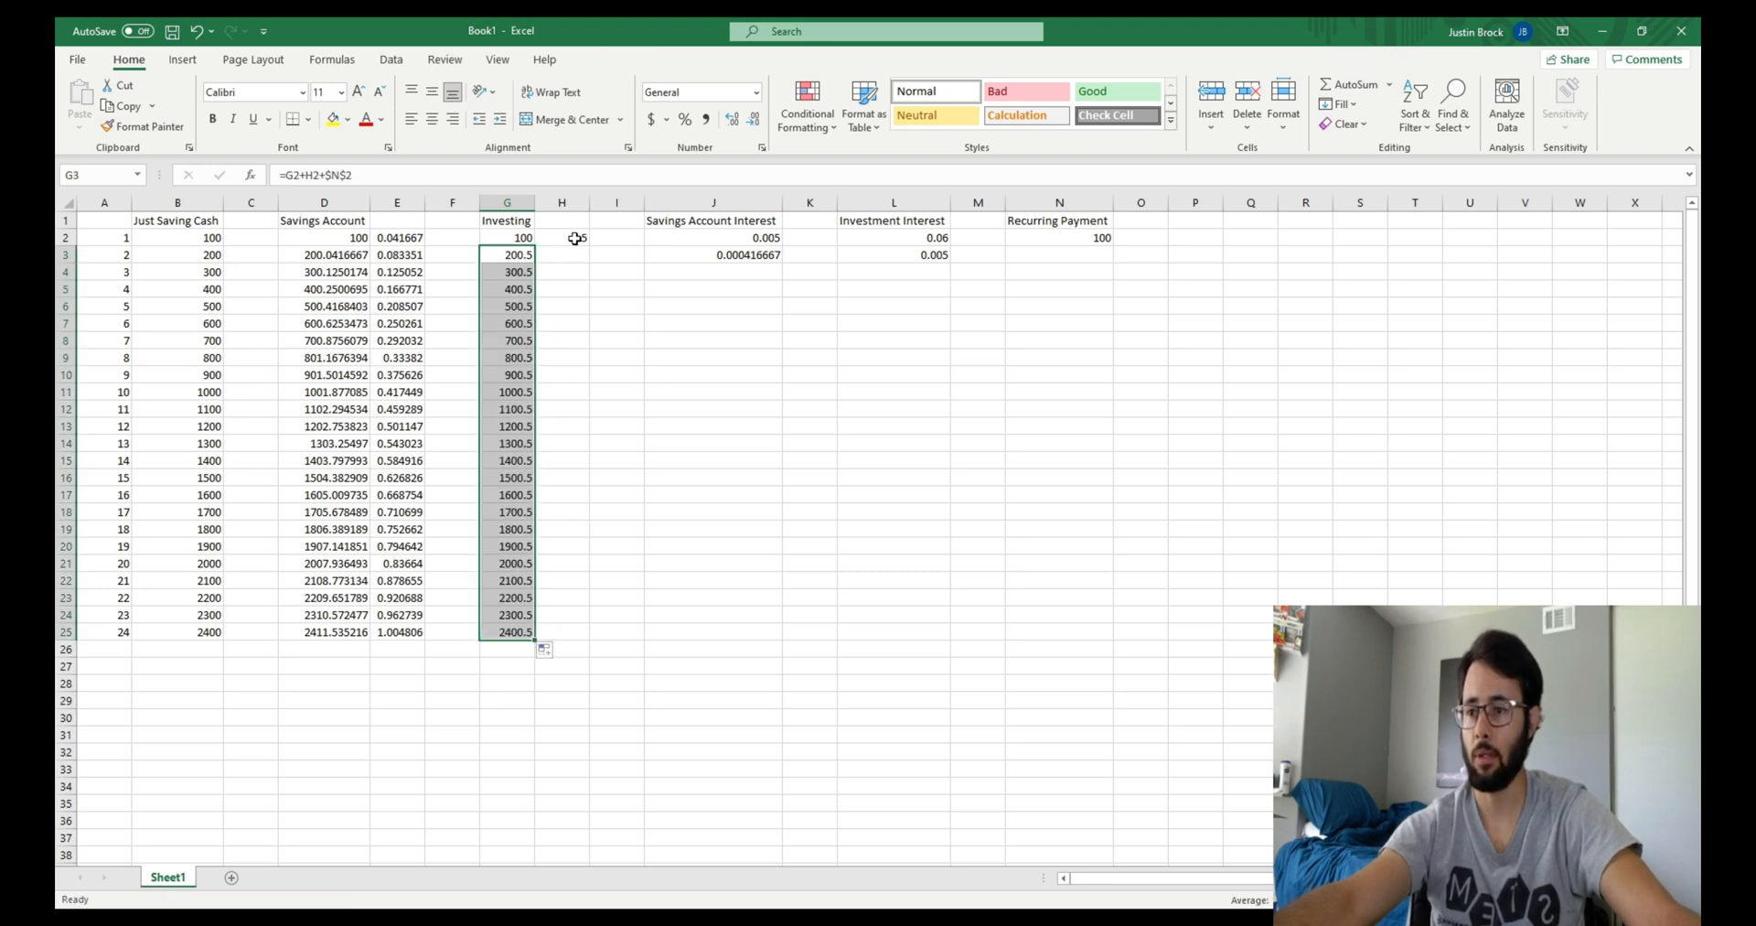
{"action": "left_click", "coordinate": [576, 240]}
{"action": "left_click_drag", "start_coordinate": [590, 246], "coordinate": [585, 638]}
{"action": "left_click", "coordinate": [490, 665]}
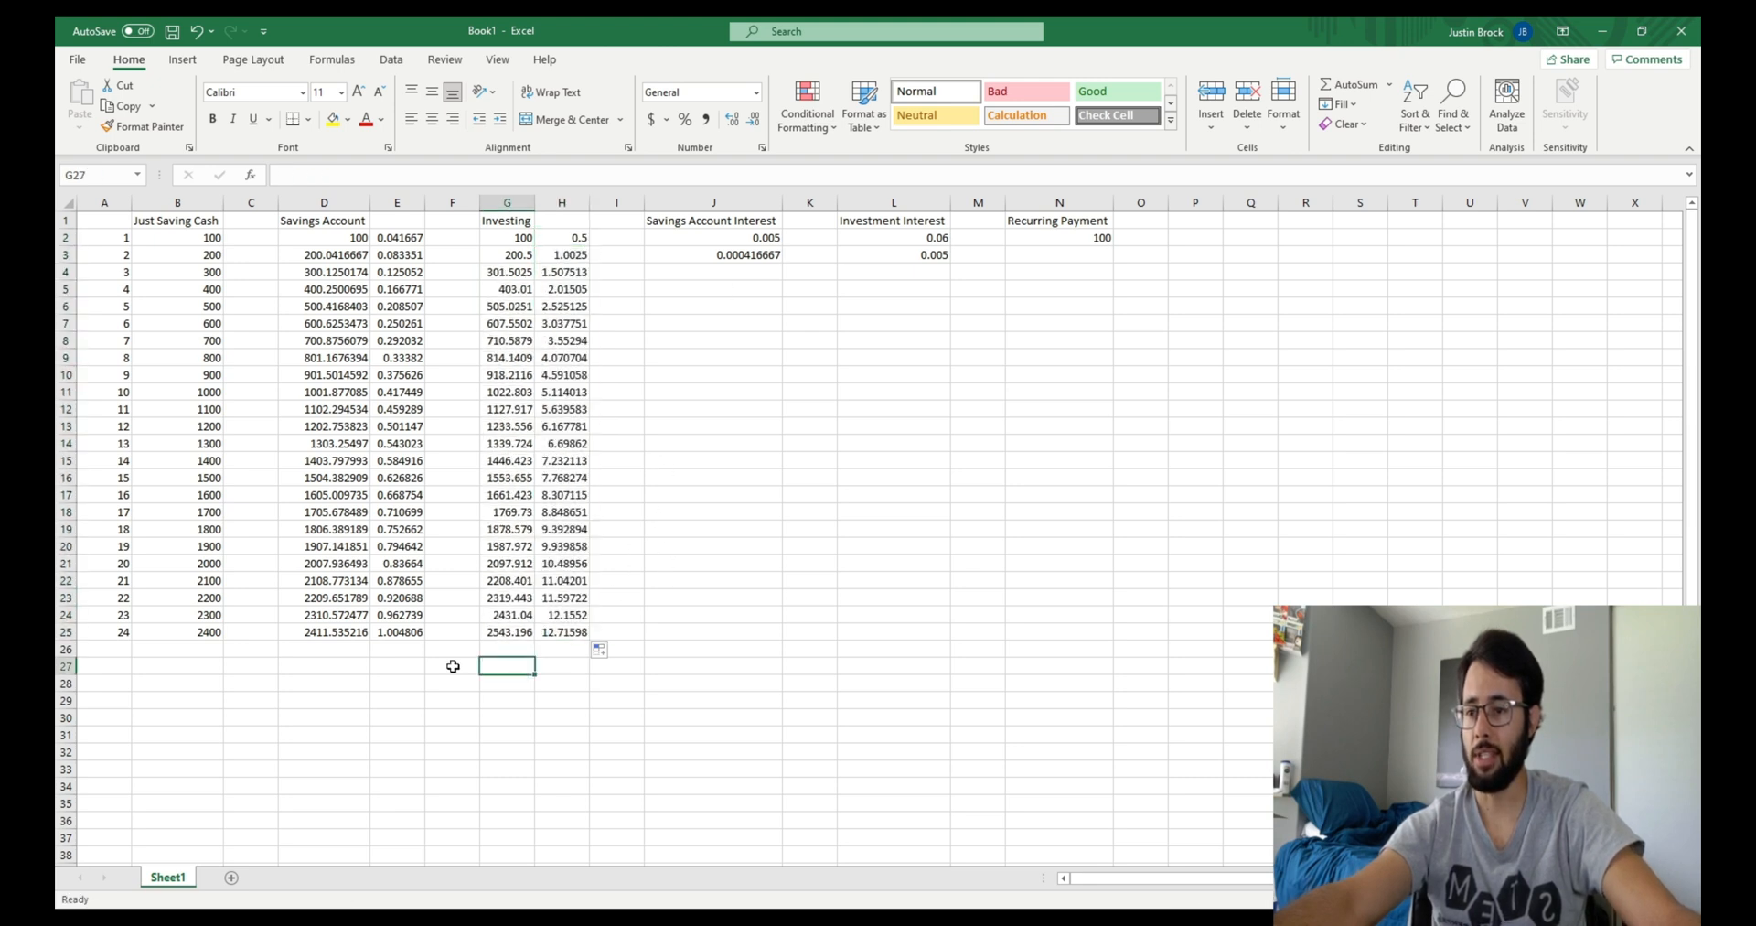
{"action": "left_click", "coordinate": [489, 631]}
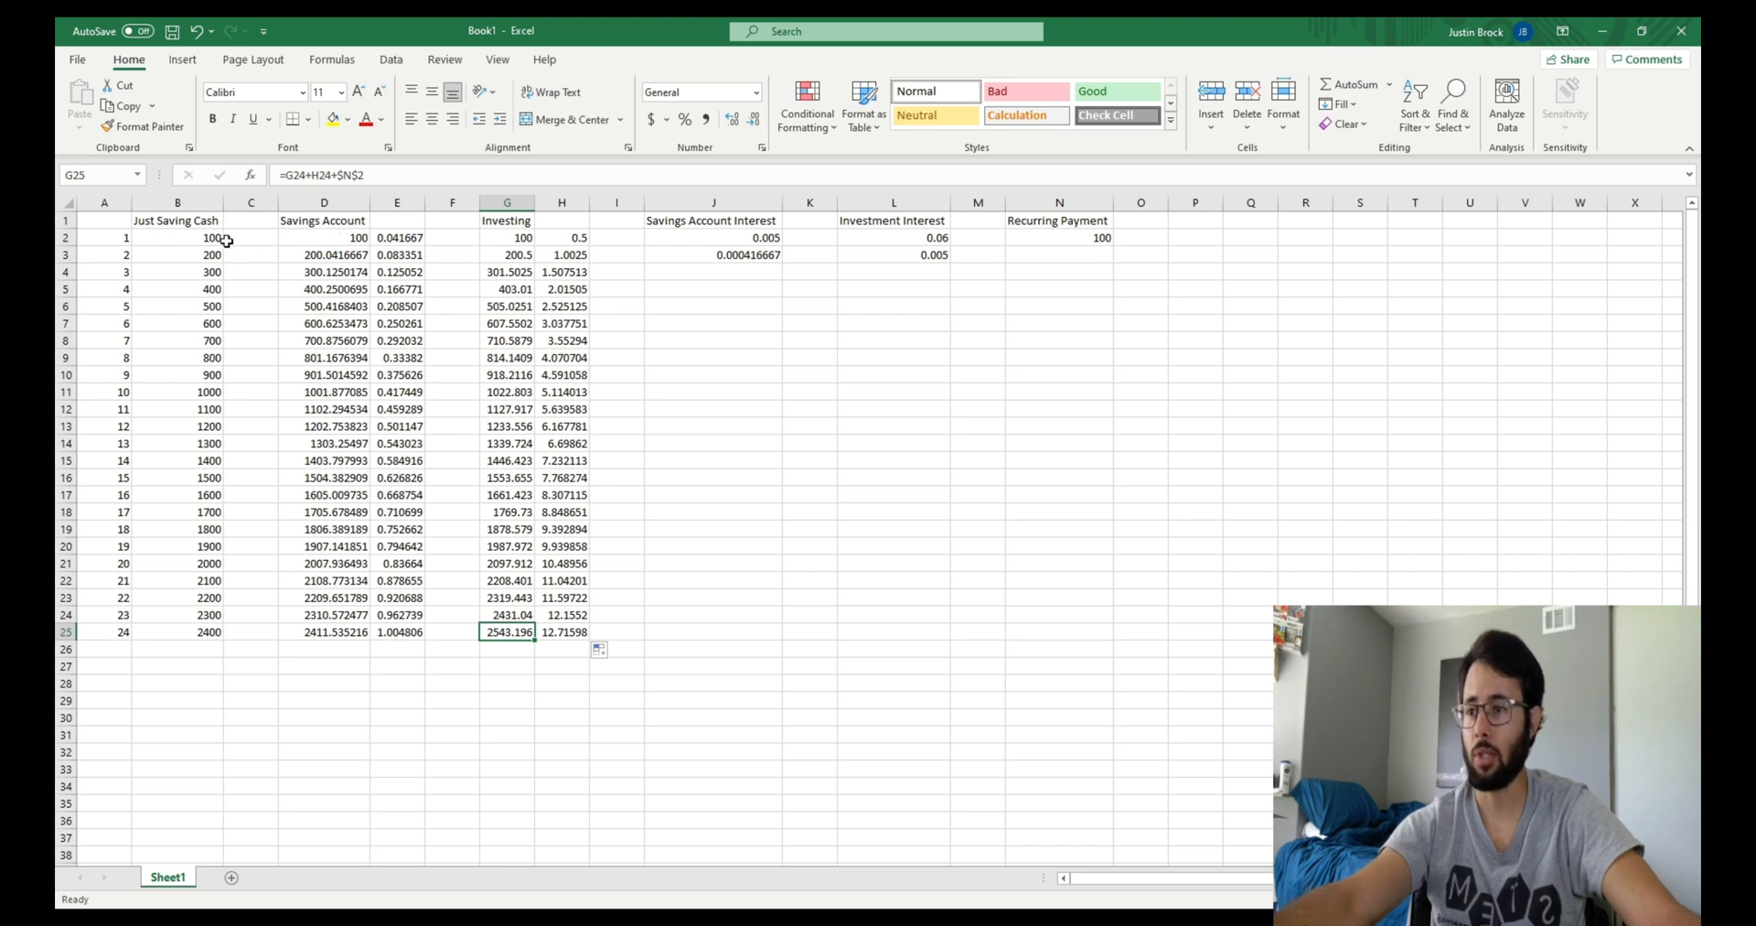
Format the Savings Account and Investing figures in D2:H25 as dollar accounting amounts with two decimal places
{"action": "left_click_drag", "start_coordinate": [311, 237], "coordinate": [561, 633]}
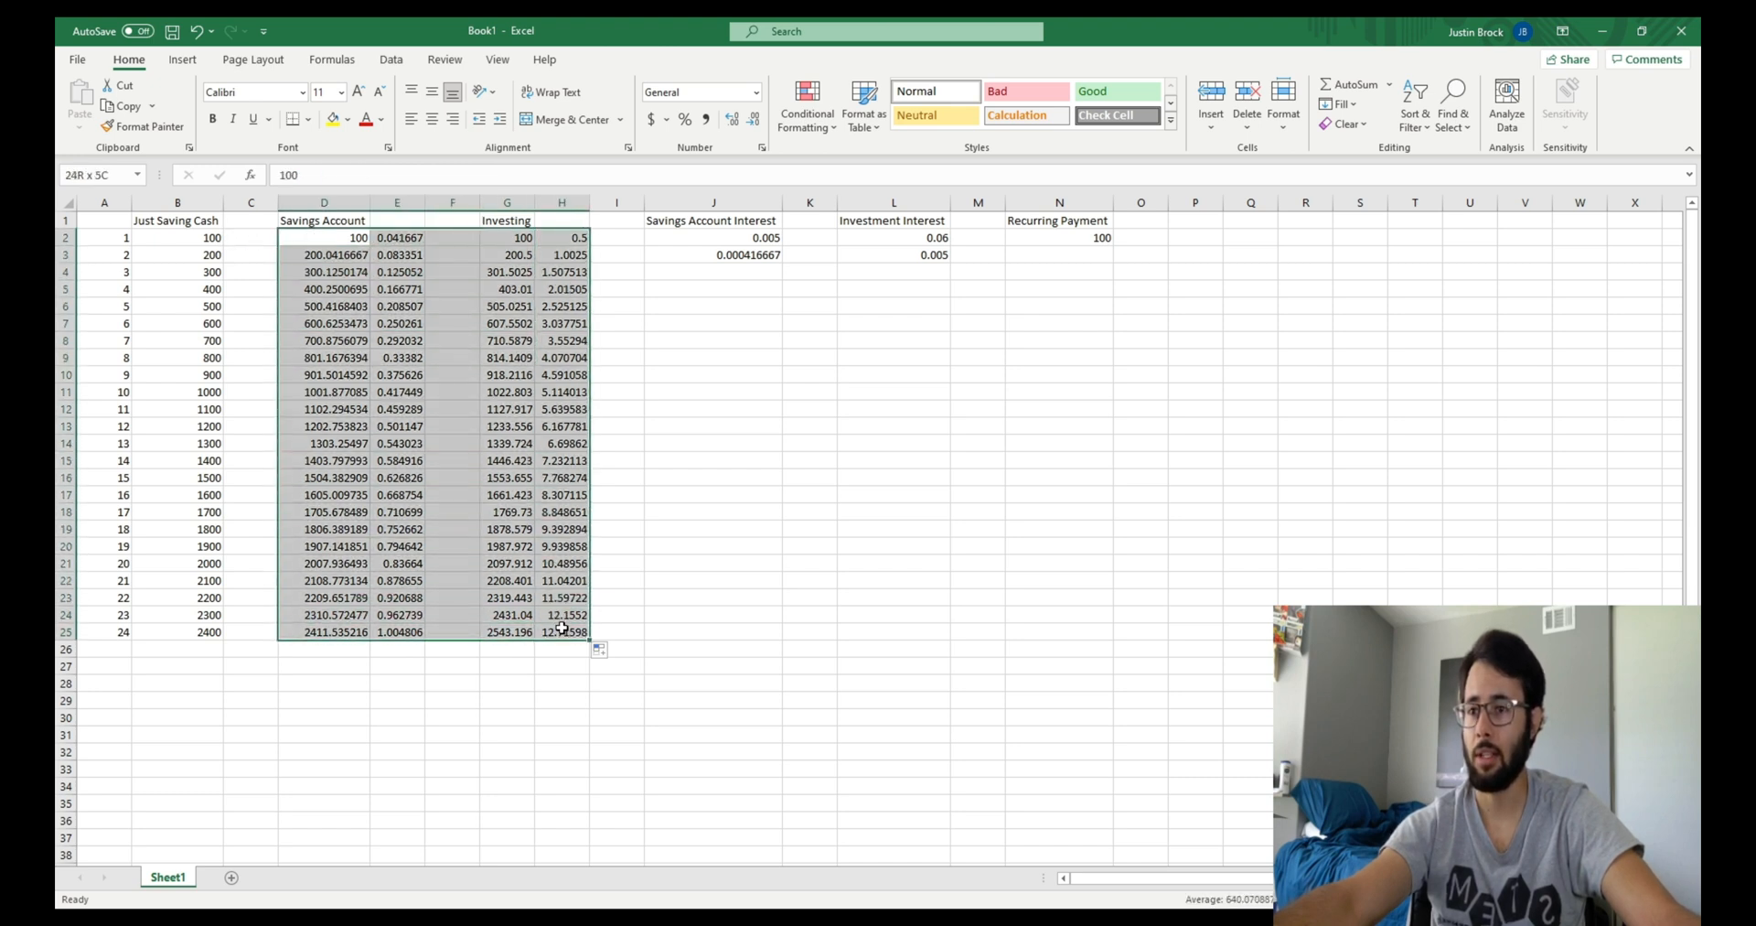
{"action": "left_click", "coordinate": [737, 119]}
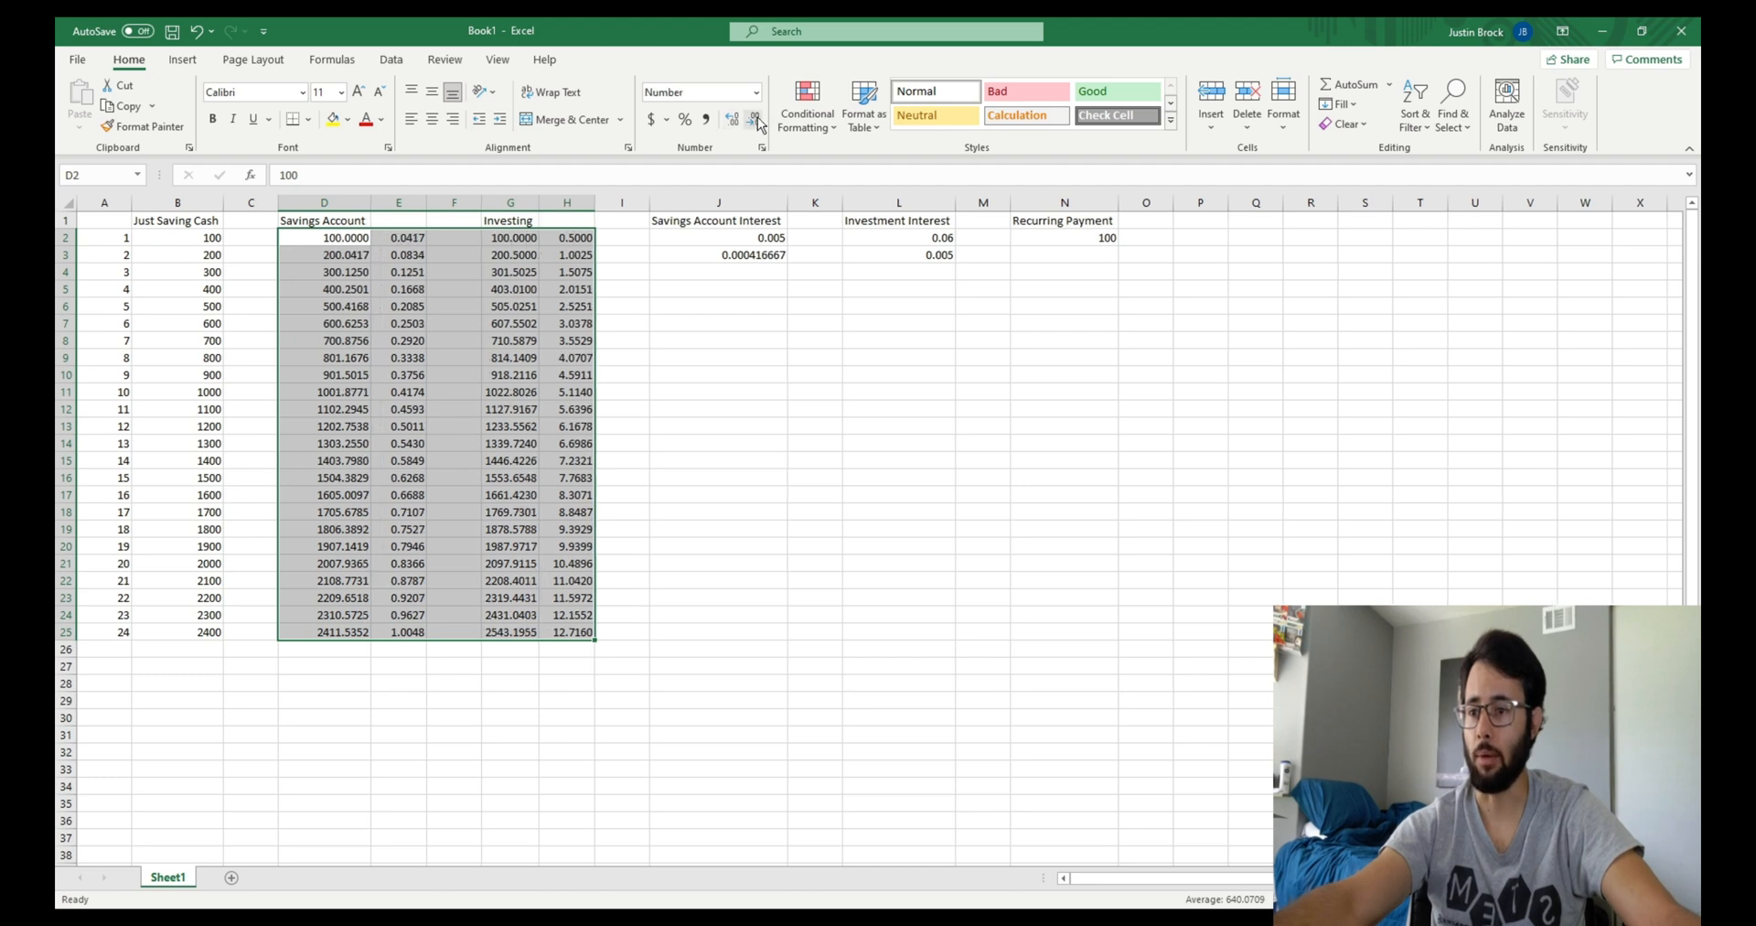
{"action": "left_click", "coordinate": [754, 120]}
{"action": "left_click", "coordinate": [756, 120]}
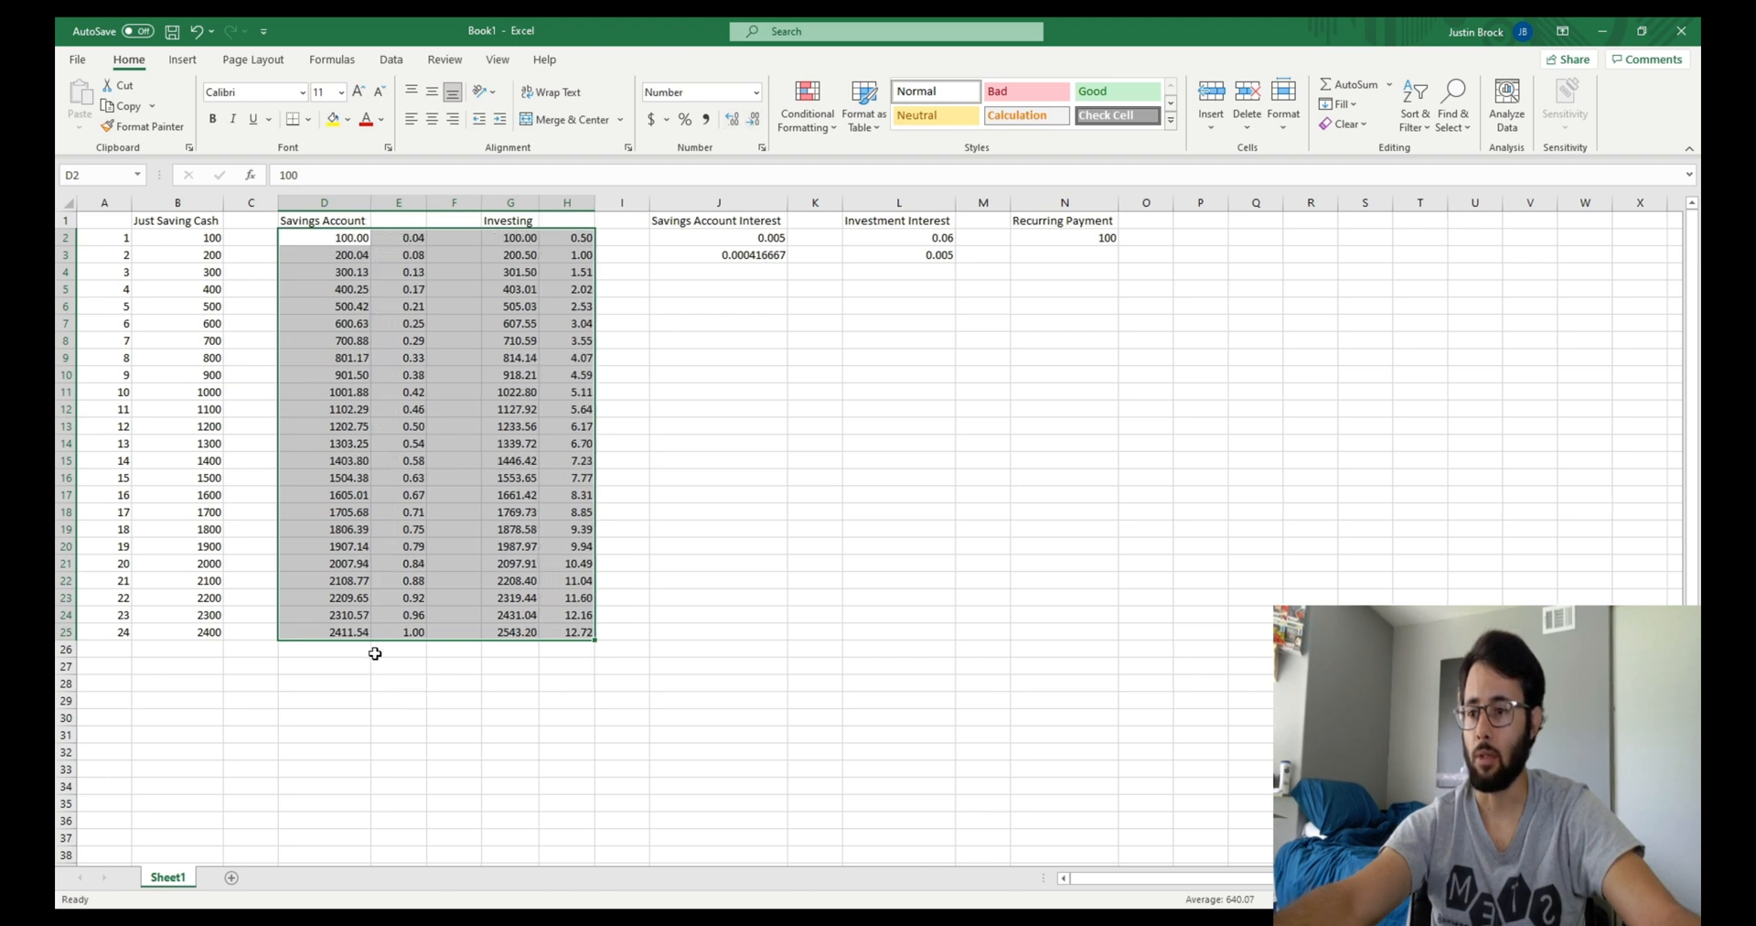
{"action": "left_click", "coordinate": [652, 119]}
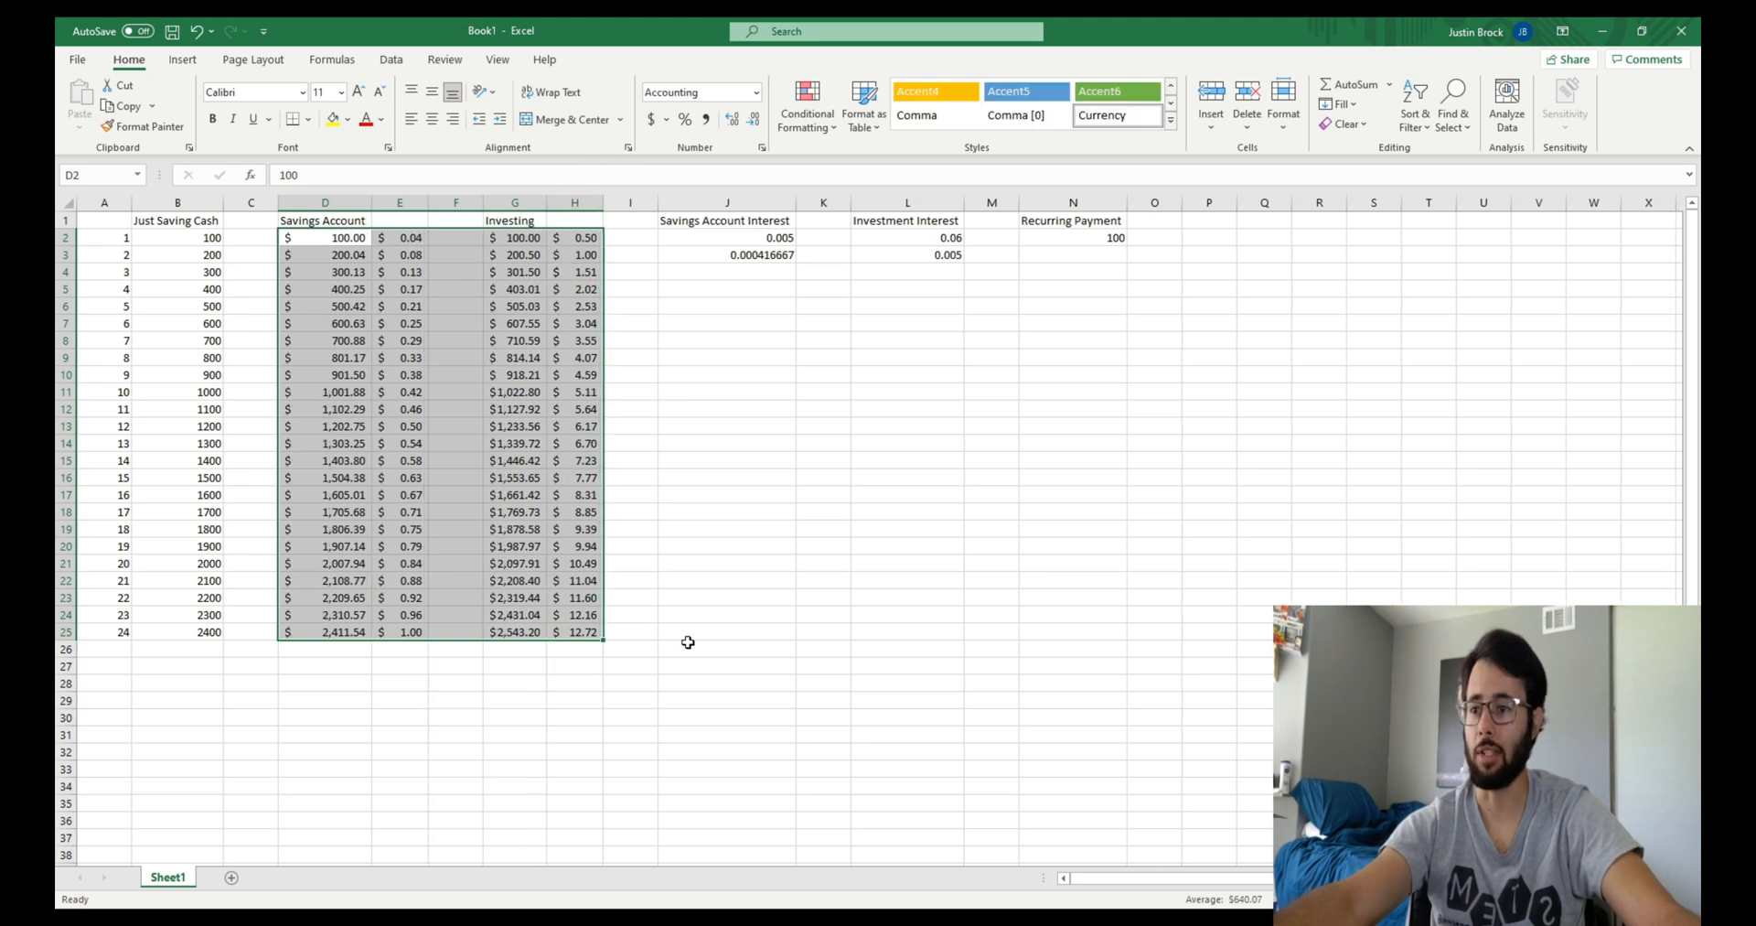
{"action": "left_click", "coordinate": [497, 678]}
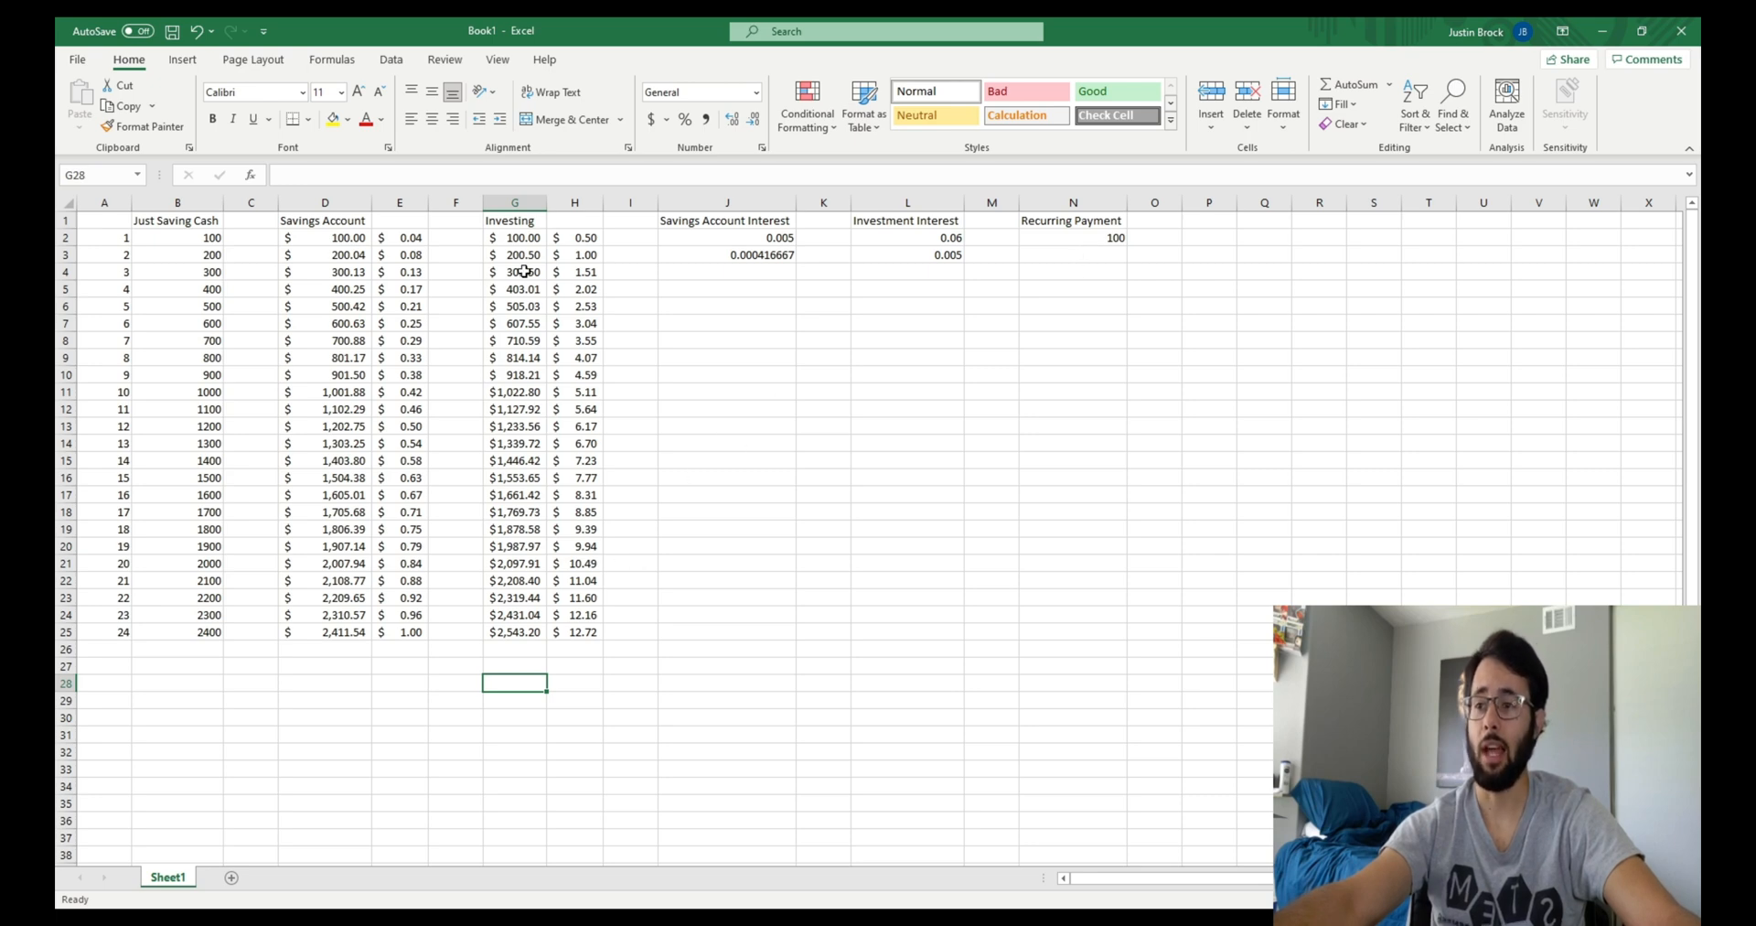
{"action": "left_click", "coordinate": [518, 237]}
{"action": "left_click_drag", "start_coordinate": [518, 237], "coordinate": [501, 634]}
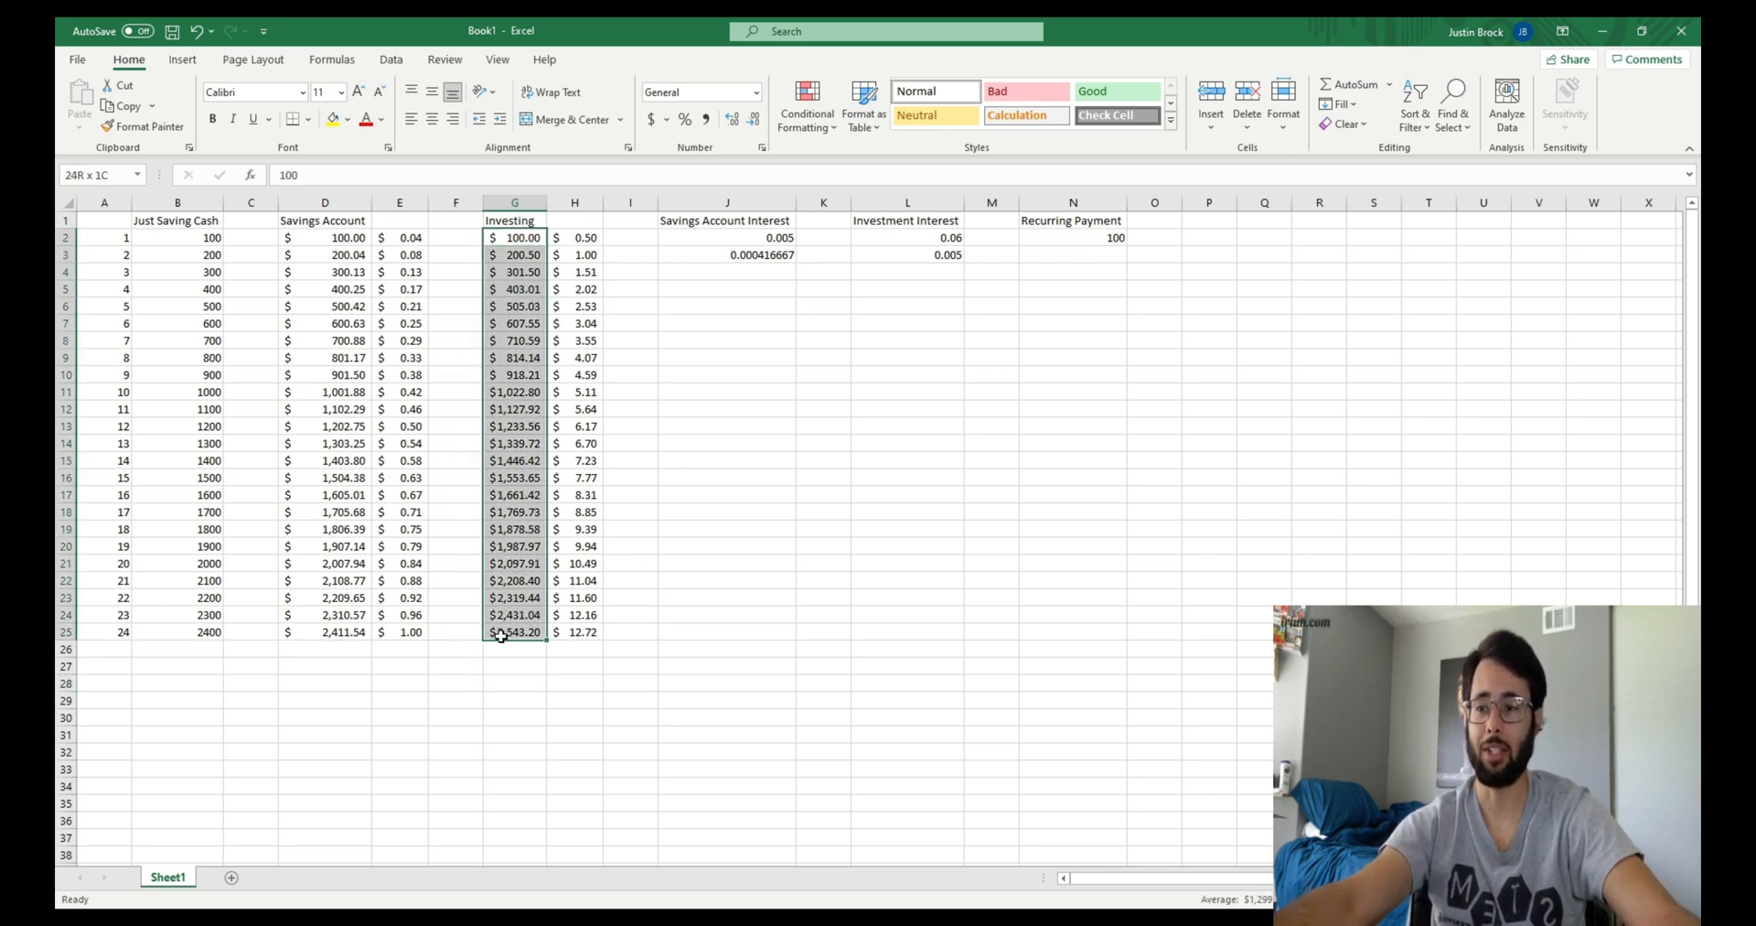
{"action": "left_click", "coordinate": [523, 682]}
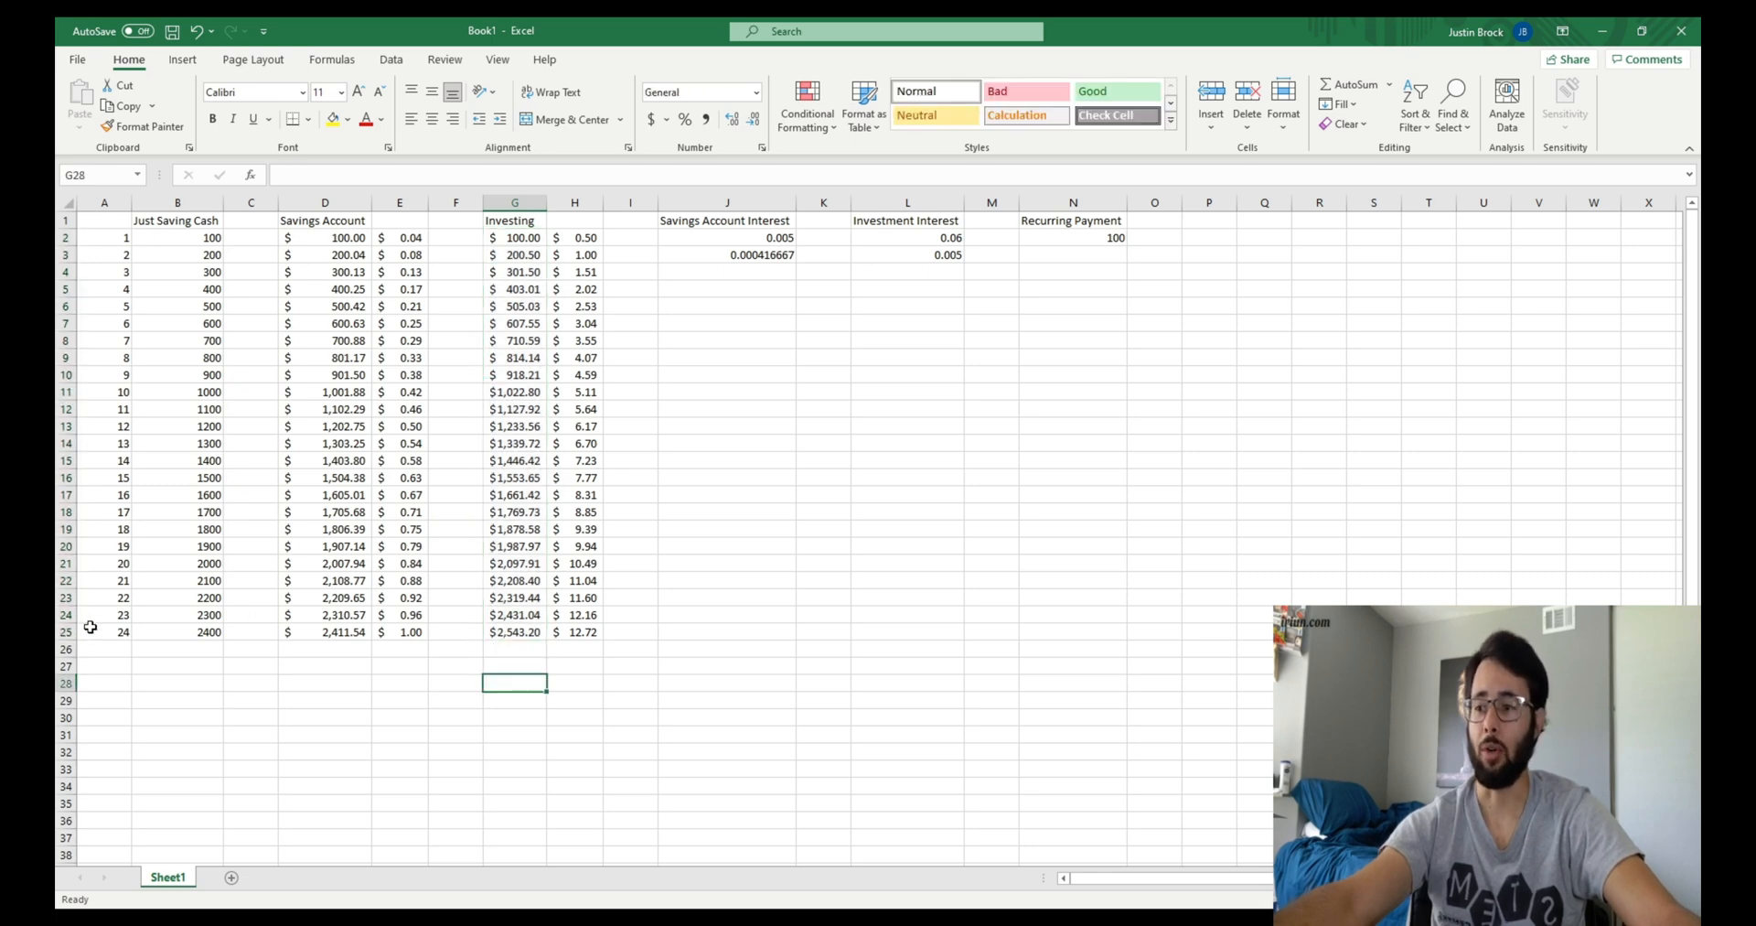
{"action": "mouse_move", "coordinate": [122, 613]}
{"action": "left_mouse_down"}
{"action": "mouse_move", "coordinate": [134, 650]}
{"action": "mouse_move", "coordinate": [103, 633]}
{"action": "mouse_move", "coordinate": [122, 637]}
{"action": "left_mouse_up"}
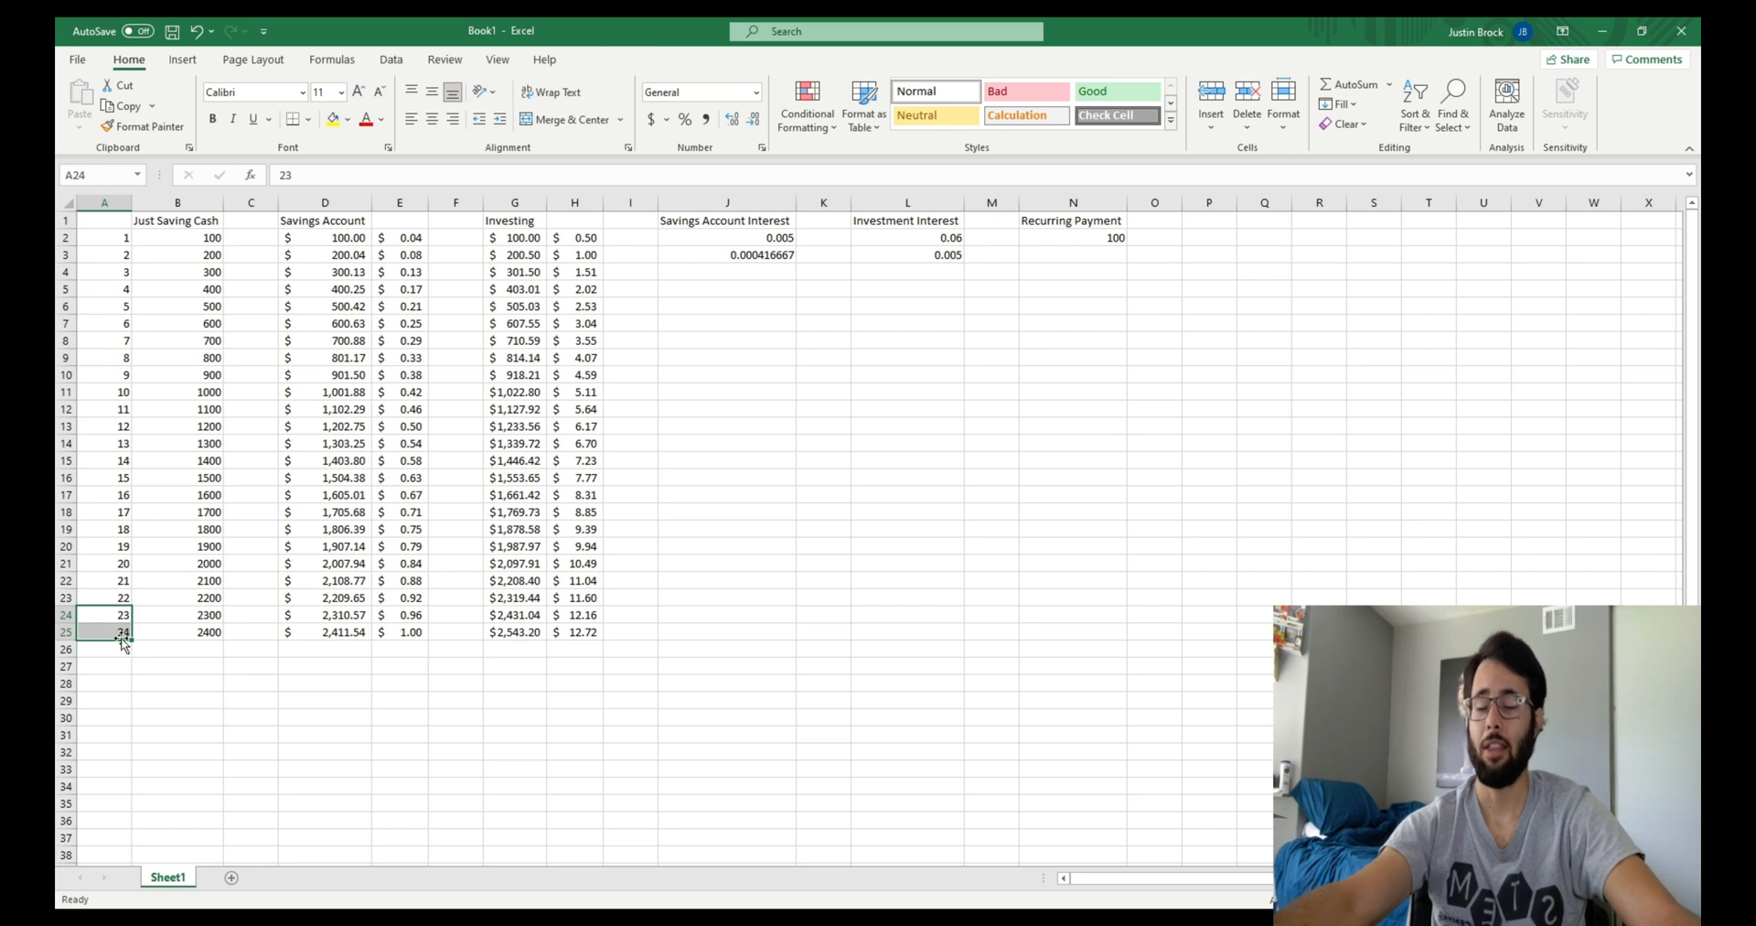
{"action": "left_click", "coordinate": [179, 662]}
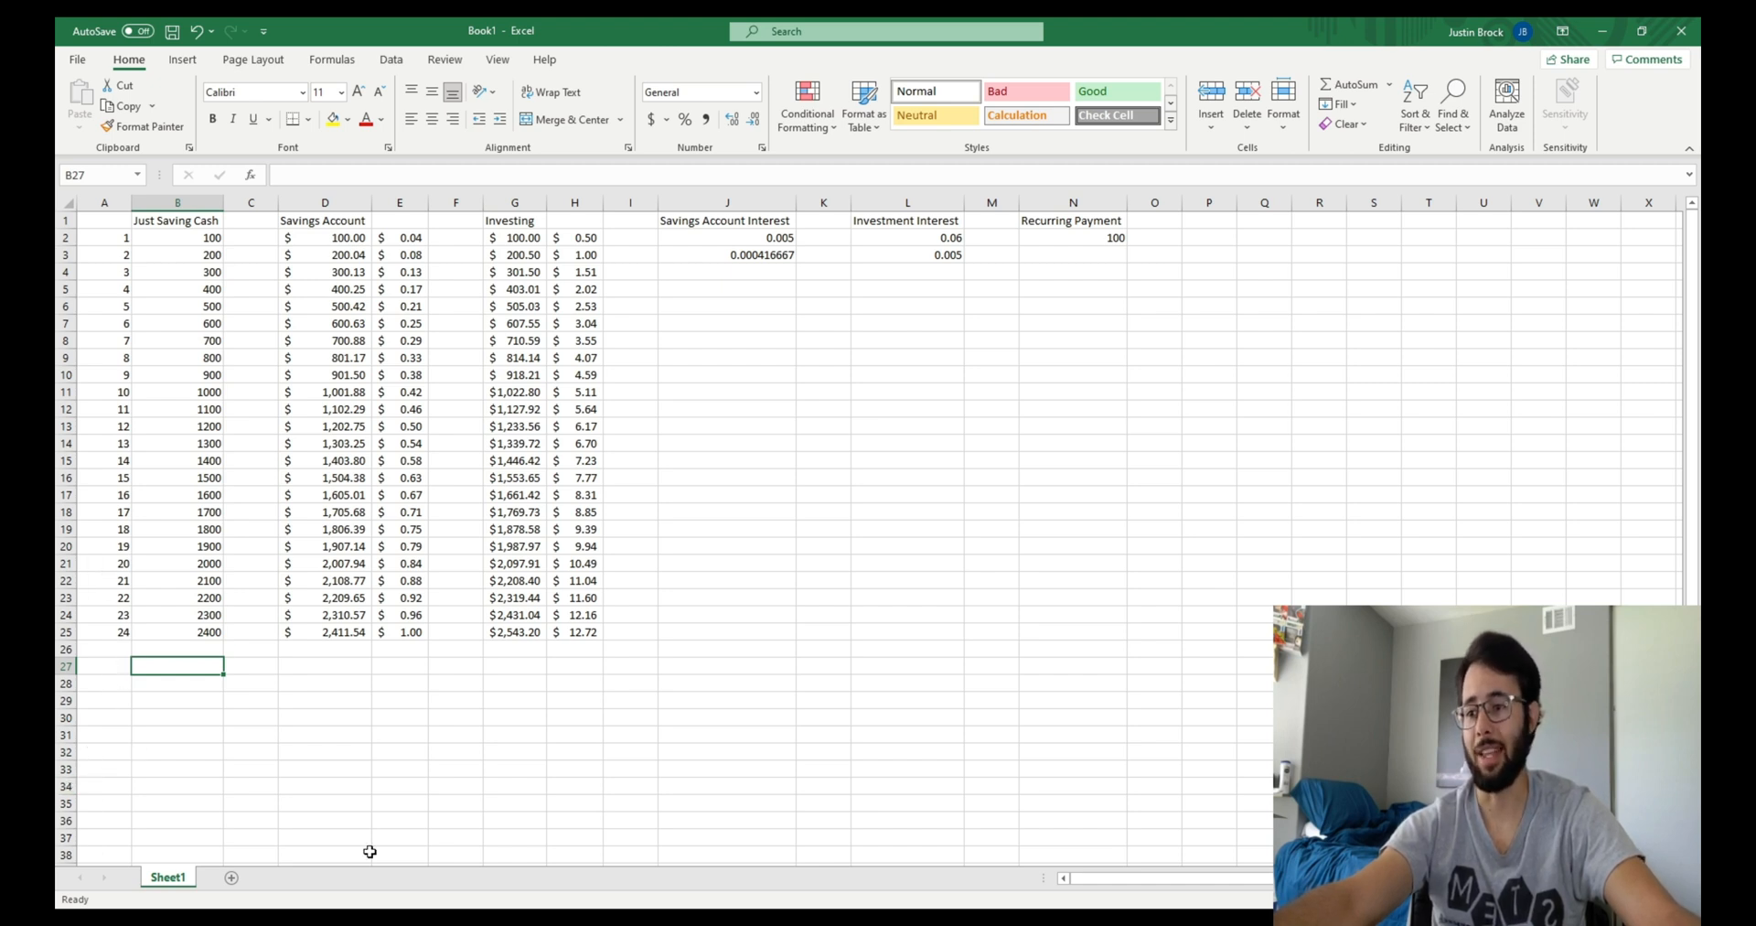
Begin an FV formula in J5 and consult the function's help page for its syntax and arguments
{"action": "left_click", "coordinate": [754, 290]}
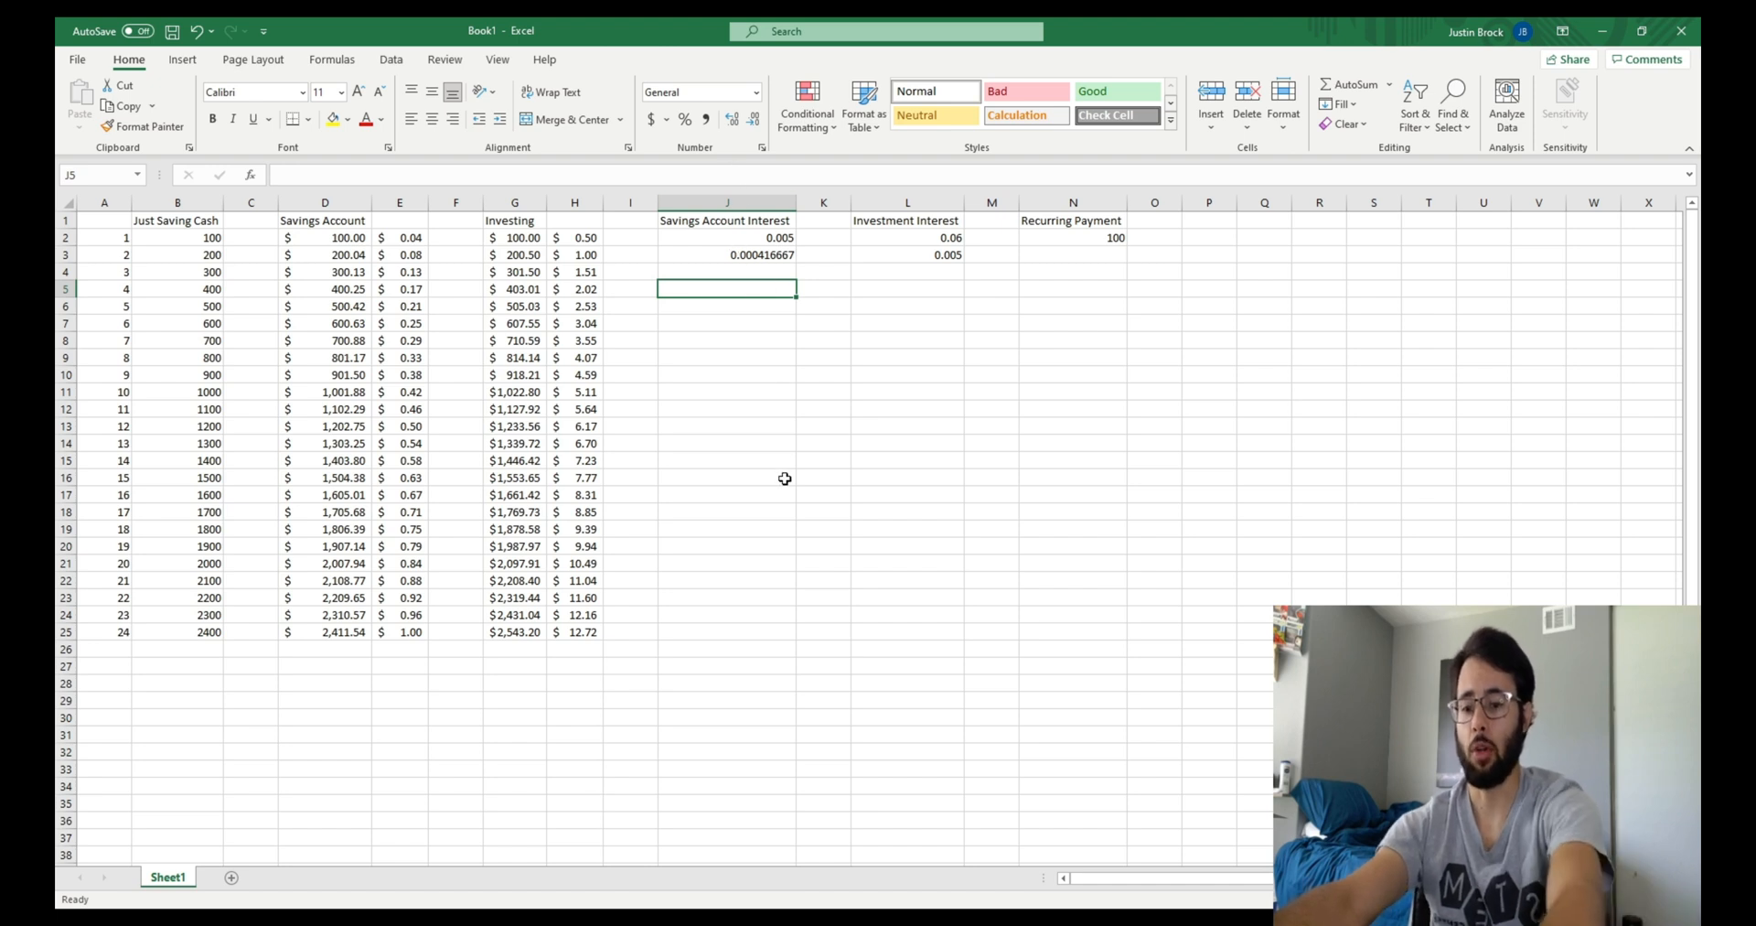
{"action": "type", "text": "=fv("}
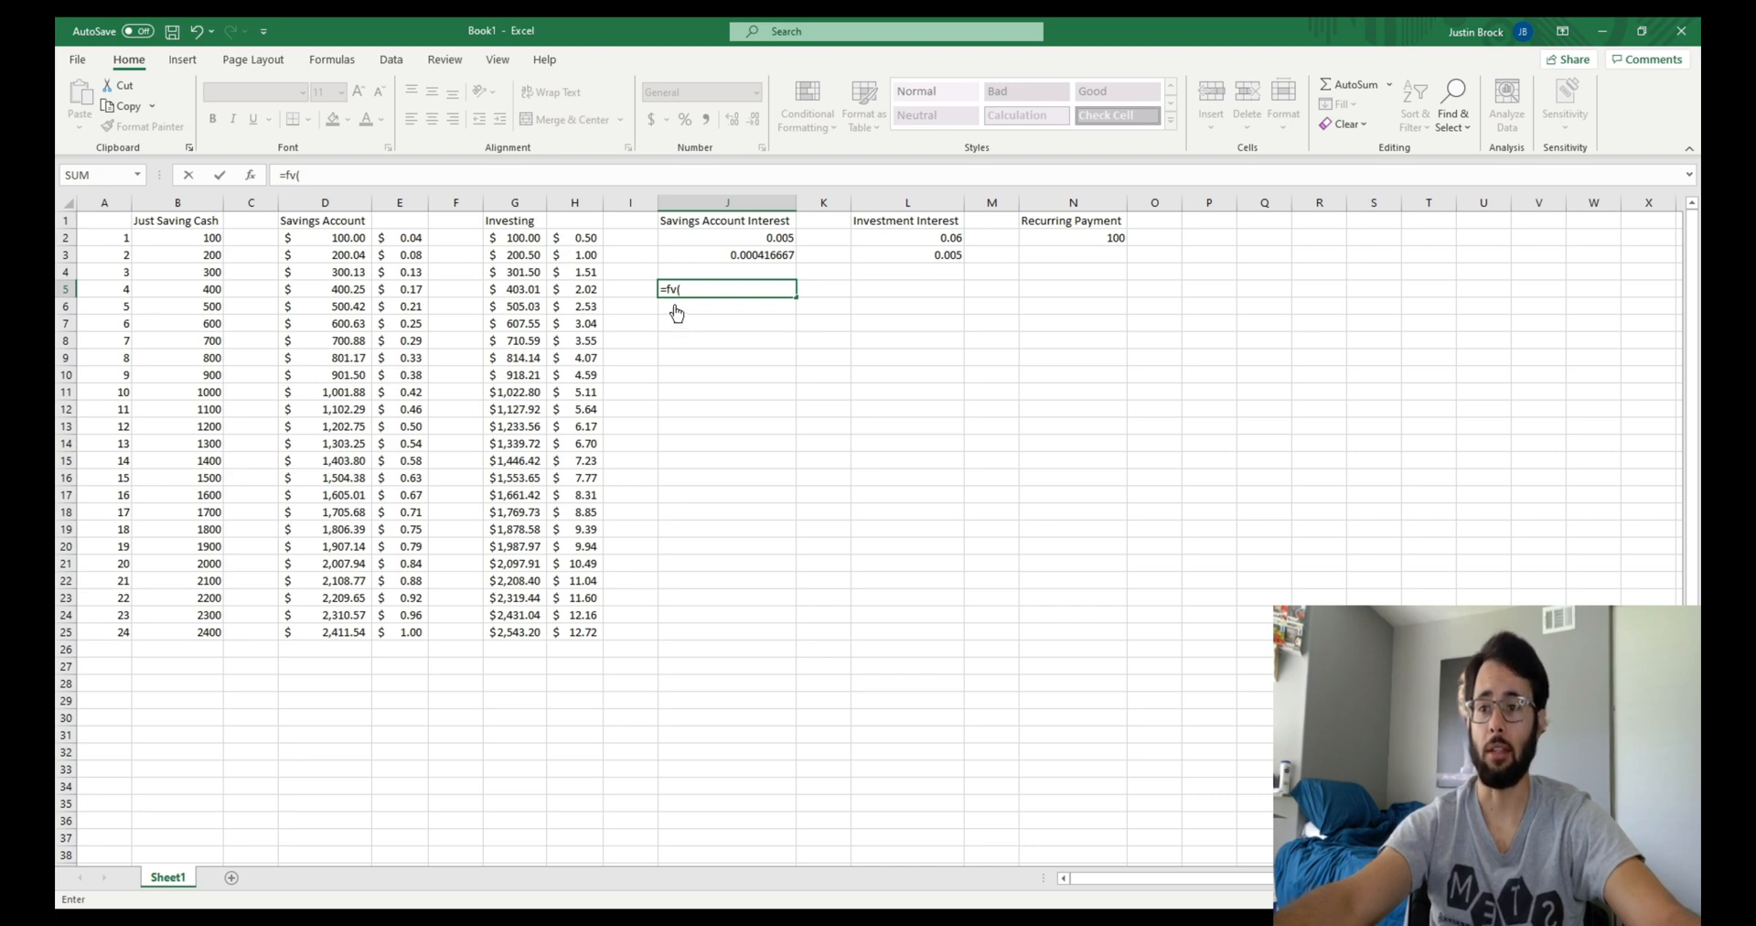
{"action": "key", "text": "F1"}
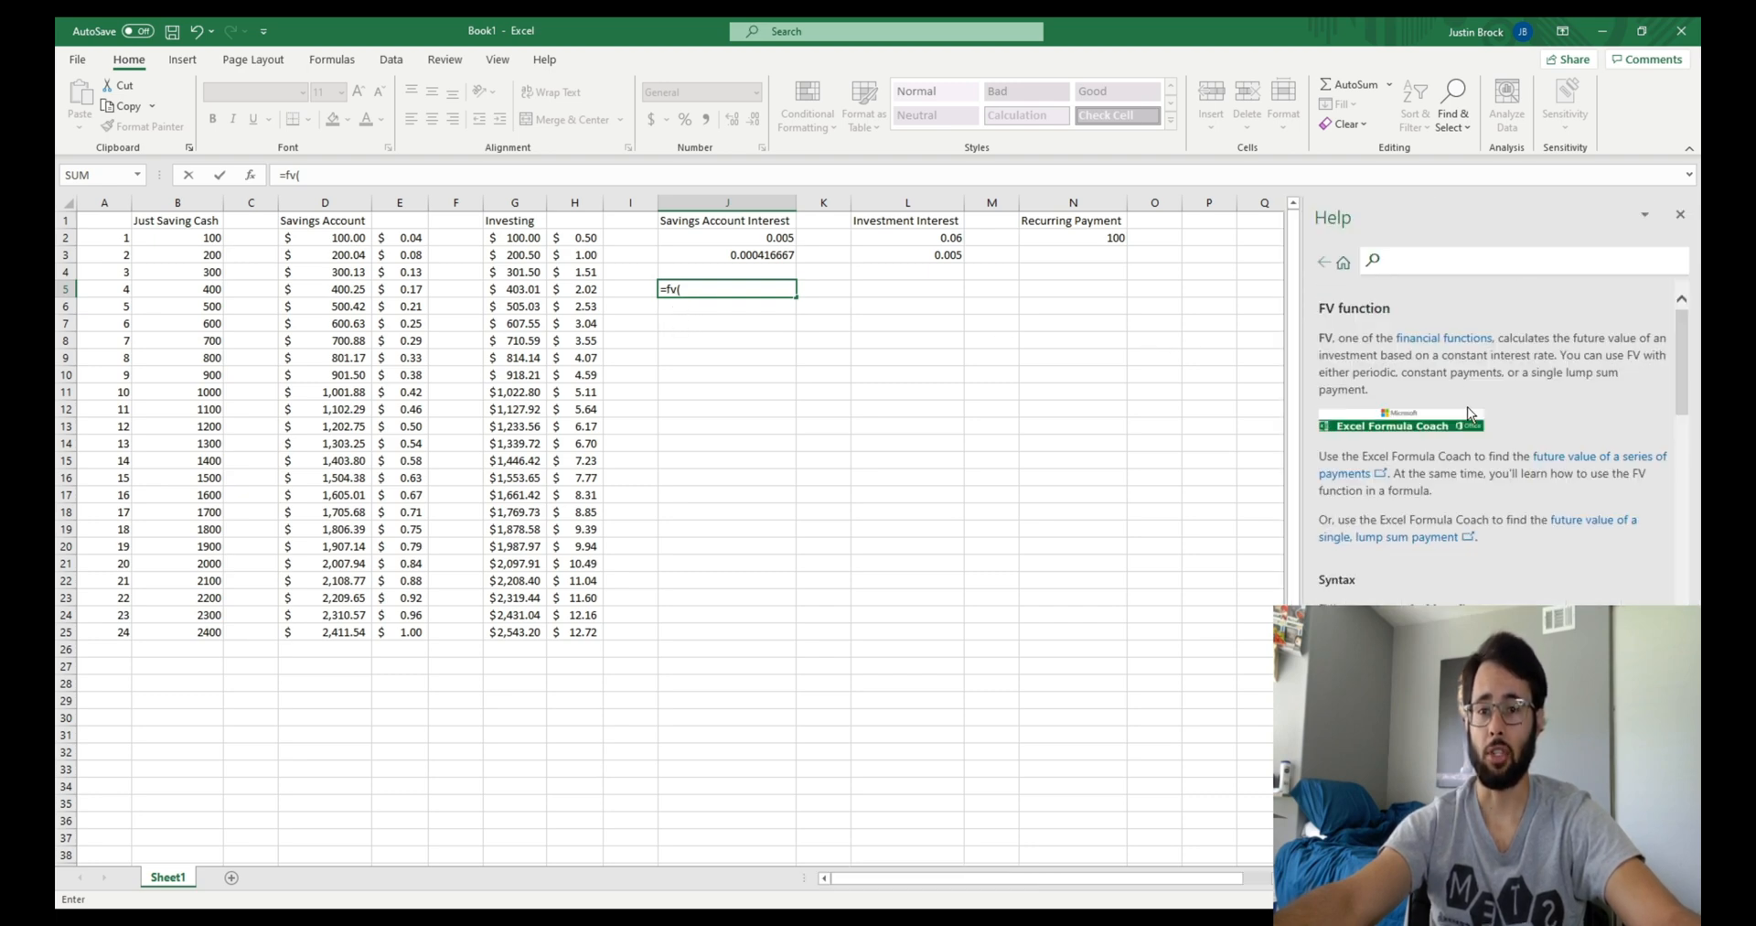
{"action": "scroll", "coordinate": [1454, 400], "scroll_direction": "down", "scroll_amount": 5}
{"action": "scroll", "coordinate": [1456, 402], "scroll_direction": "up", "scroll_amount": 2}
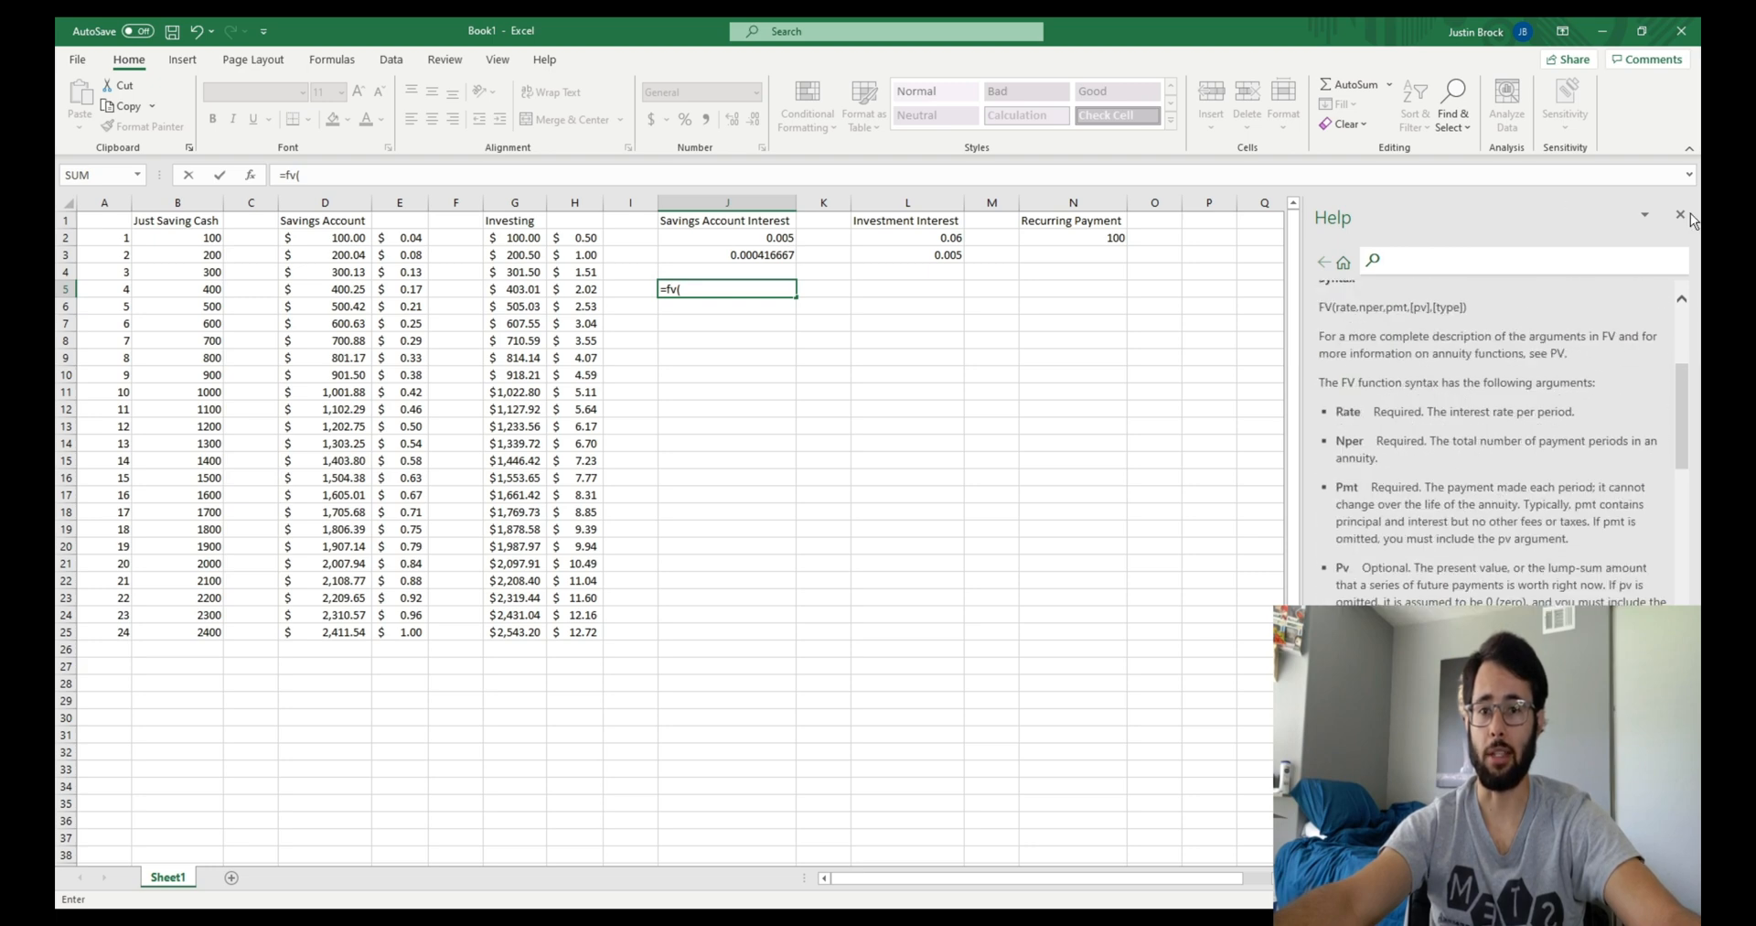
{"action": "left_click", "coordinate": [1681, 214]}
{"action": "left_click", "coordinate": [698, 290]}
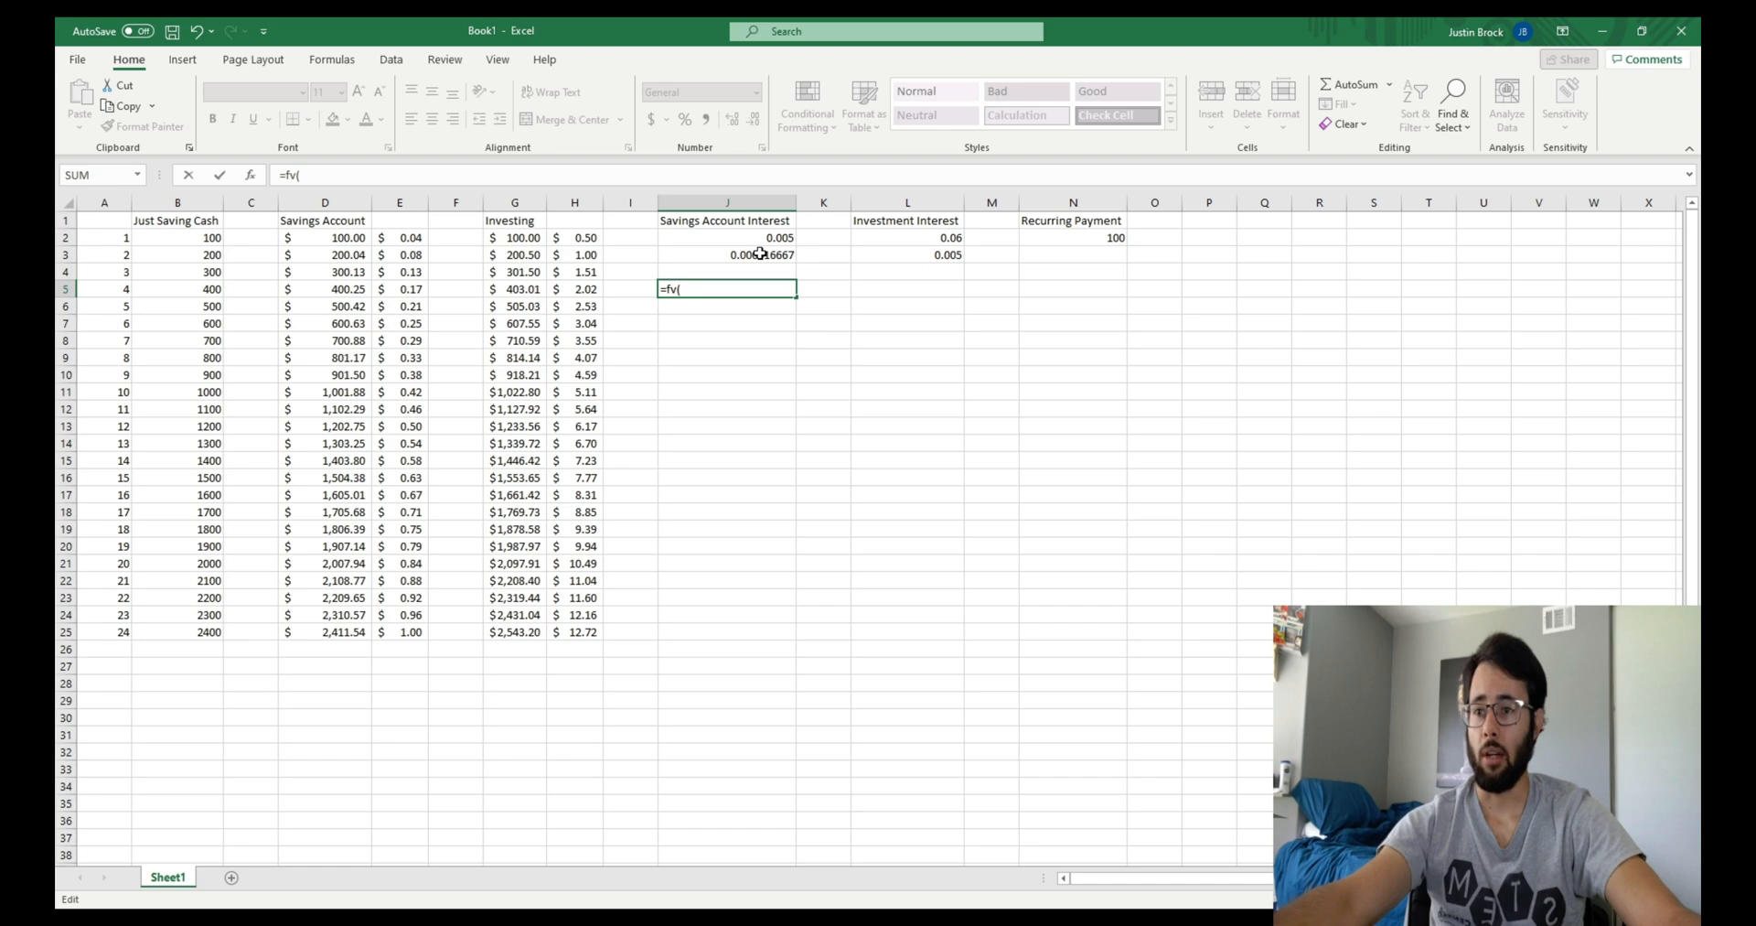
Complete the savings account's future value formula in J5 as =FV(J3,480,100,100,0)
{"action": "left_click", "coordinate": [760, 254]}
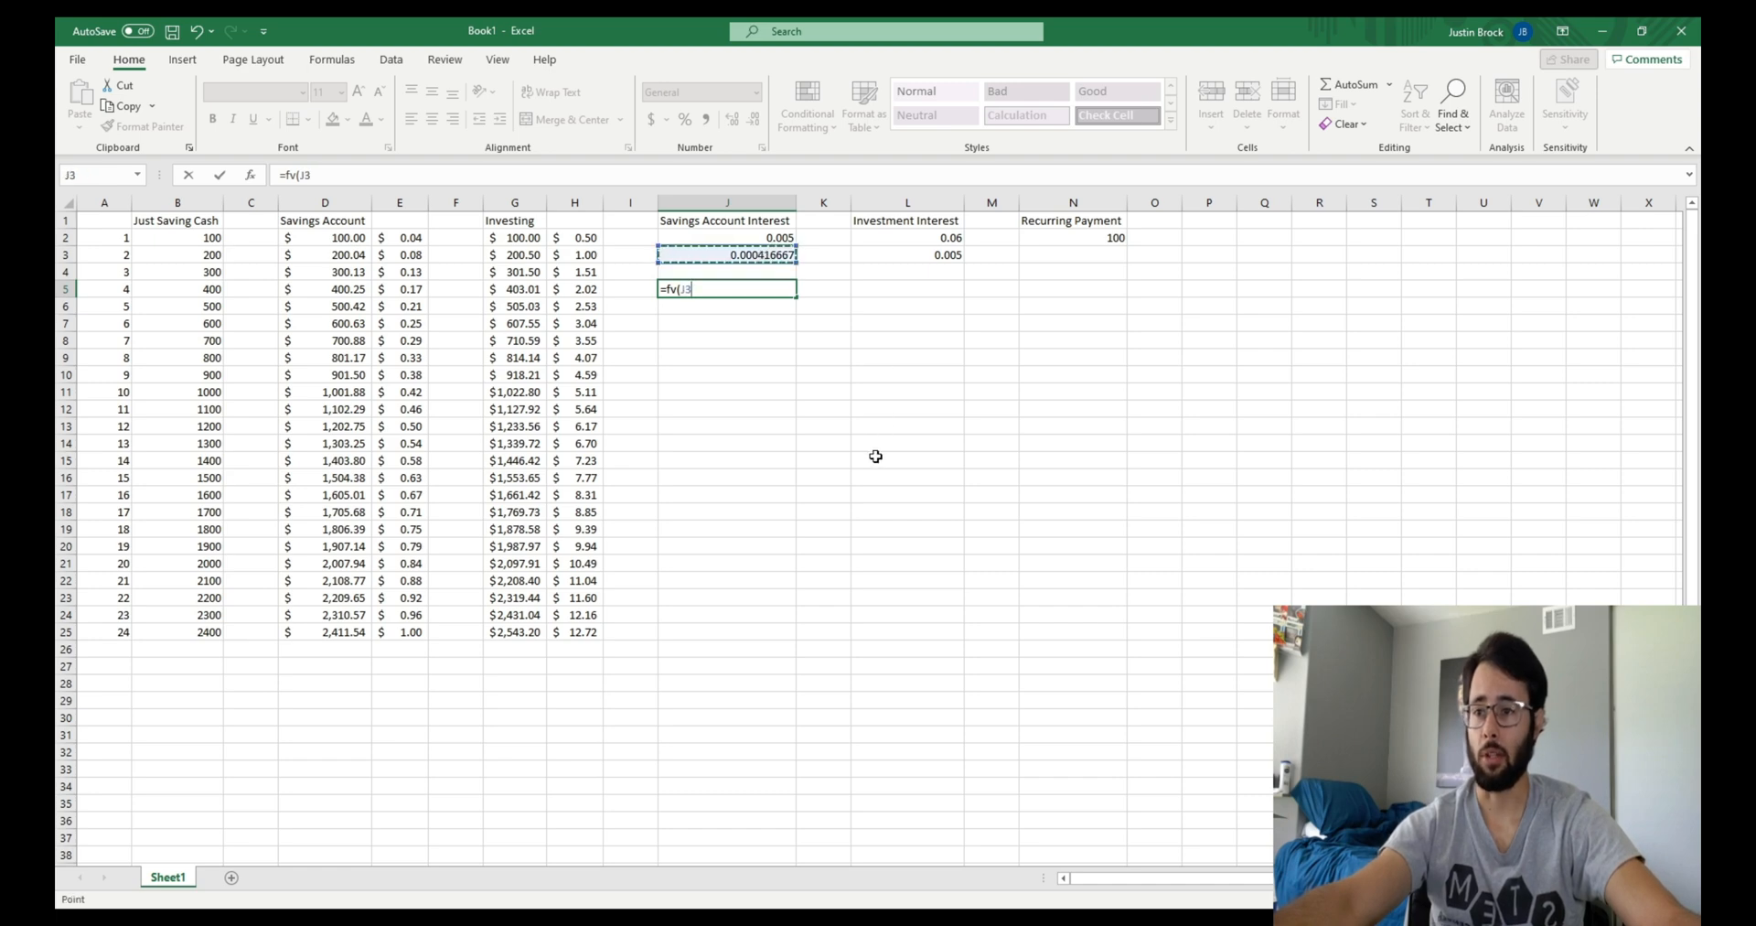
{"action": "type", "text": ","}
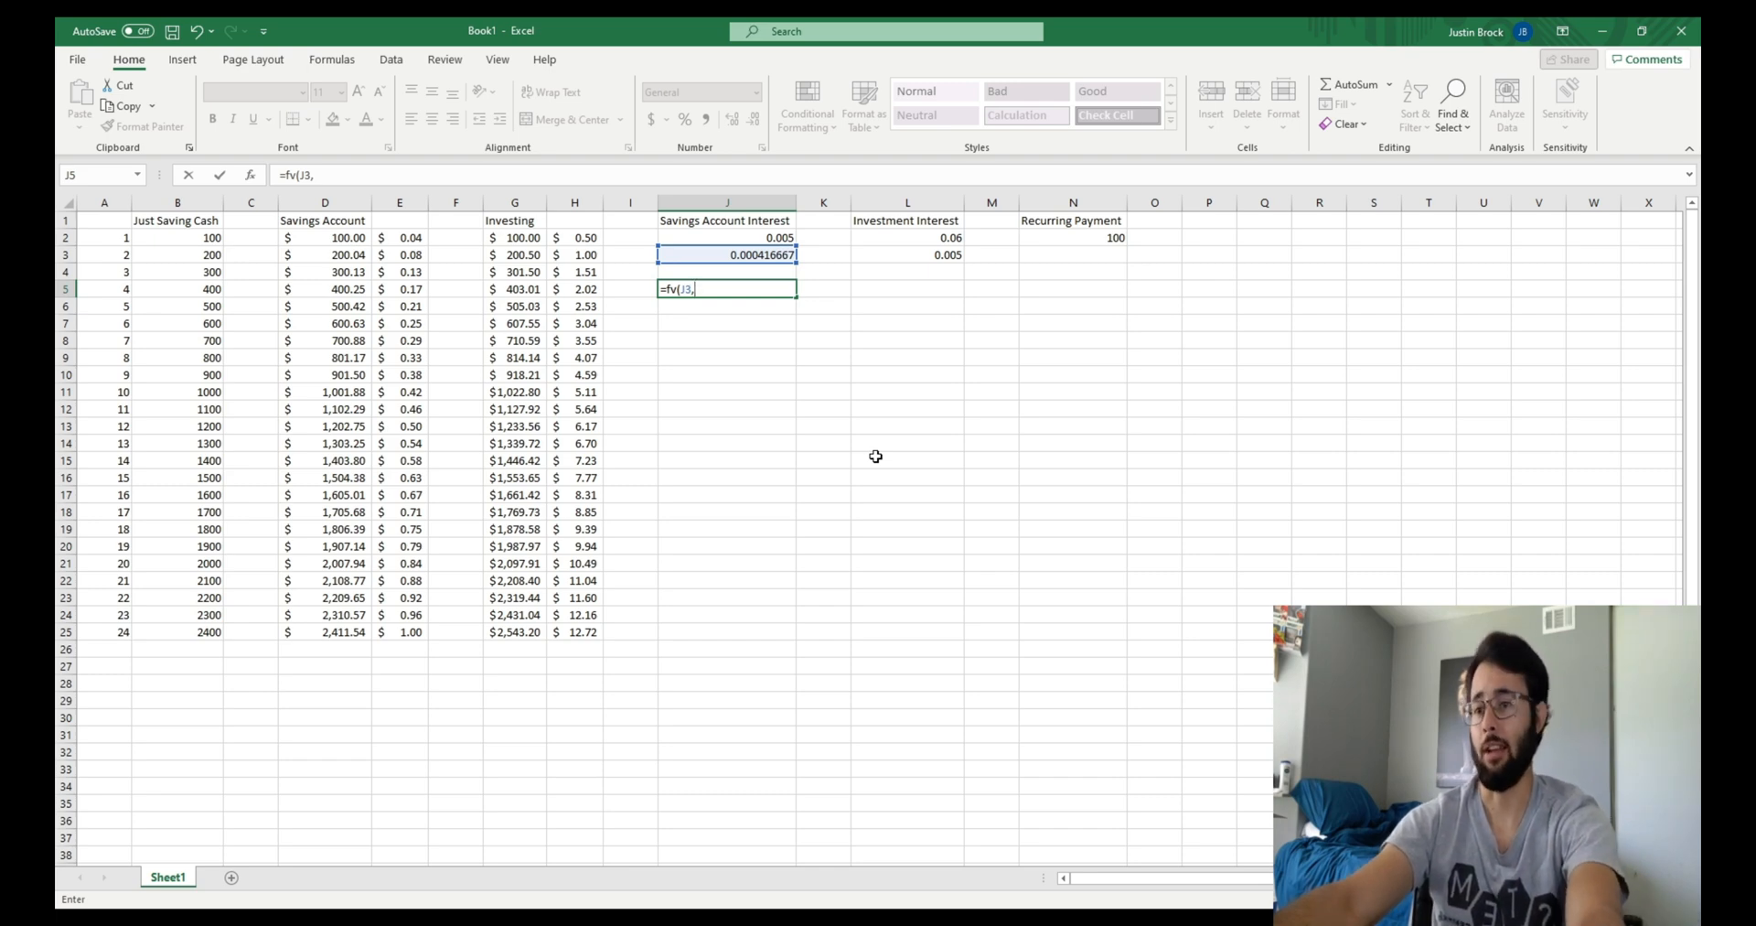
{"action": "type", "text": "480"}
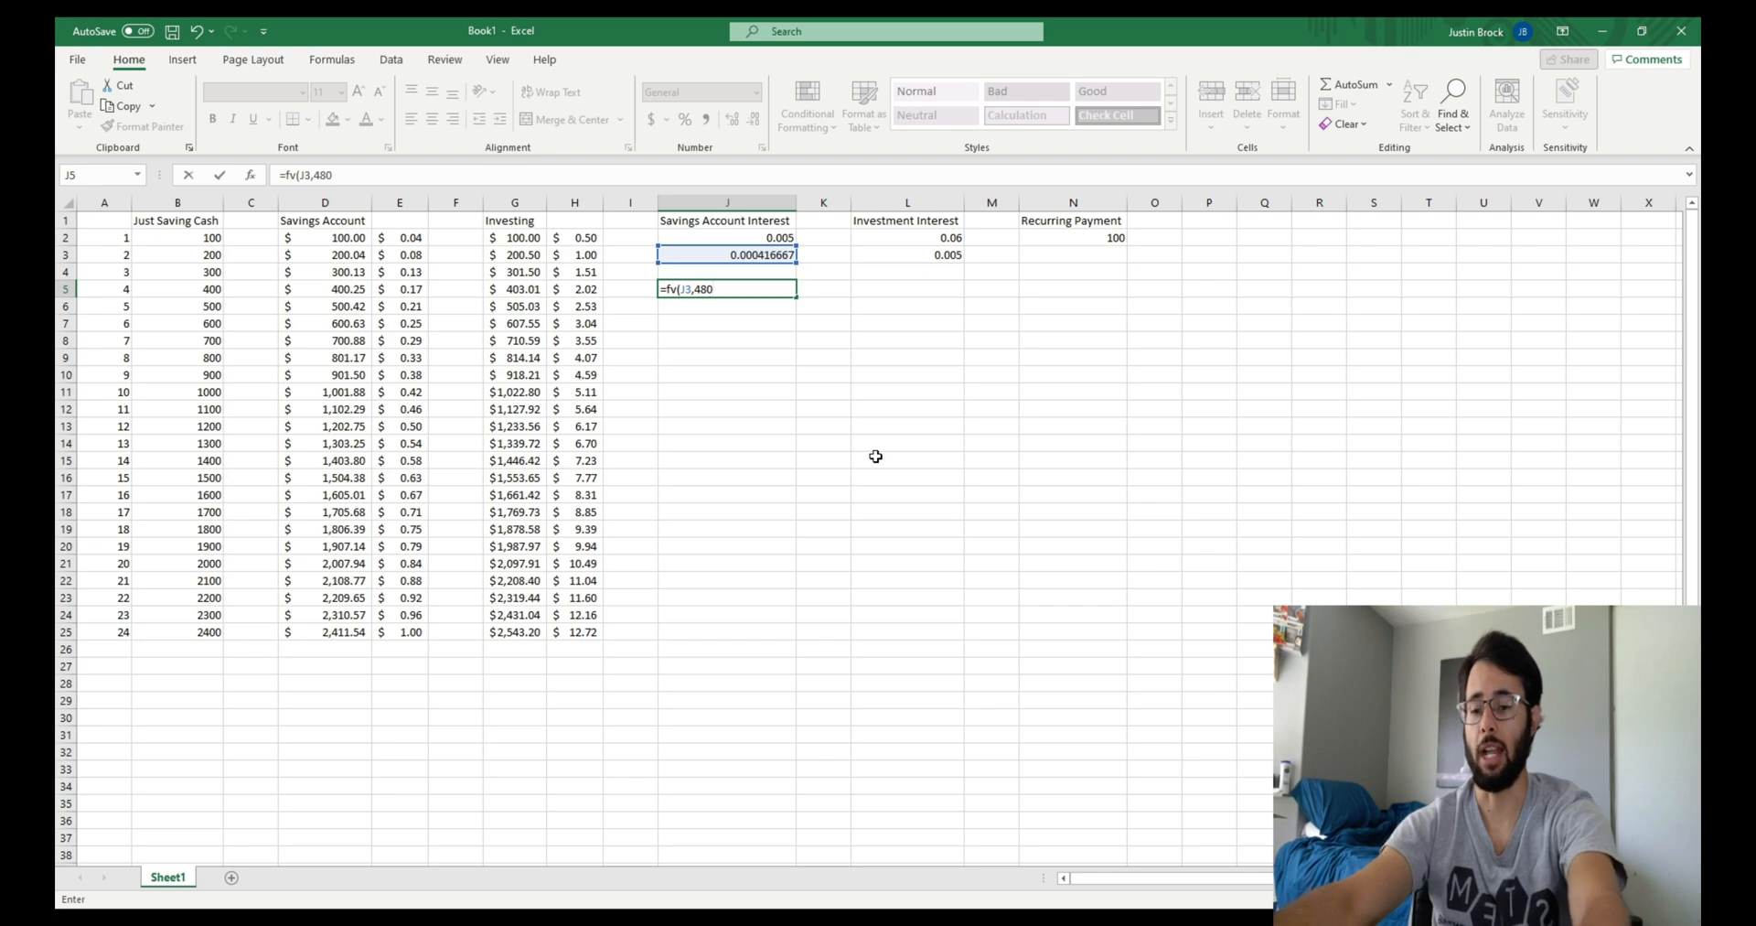
{"action": "type", "text": ","}
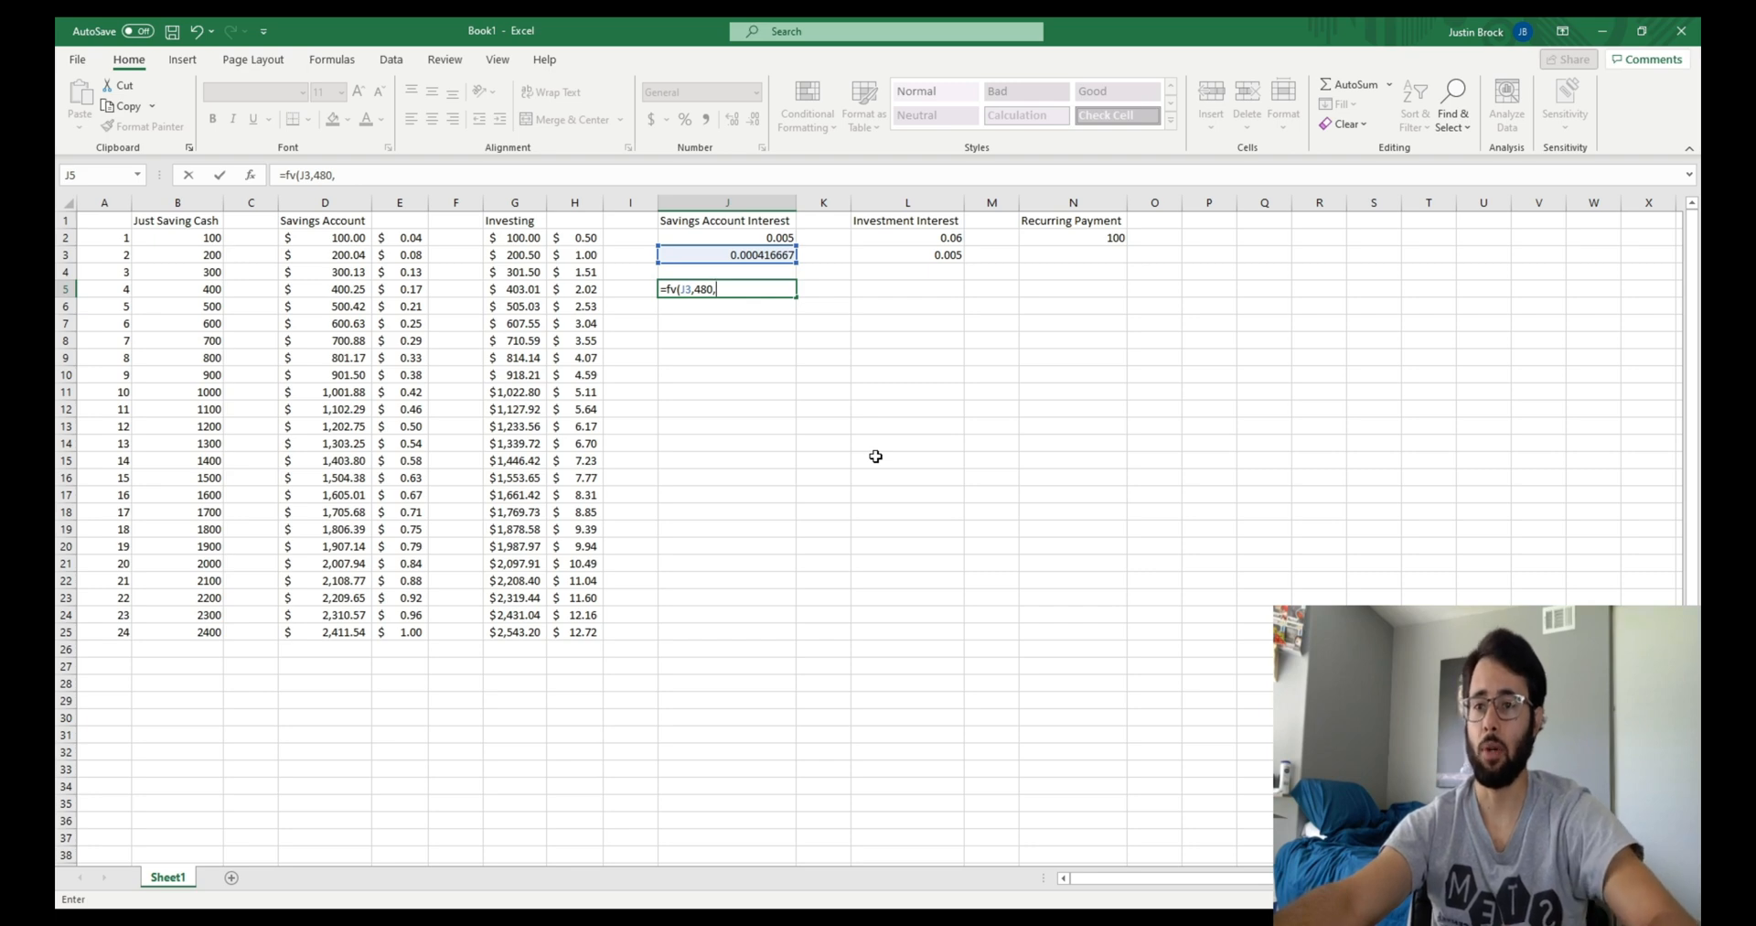
{"action": "type", "text": "100"}
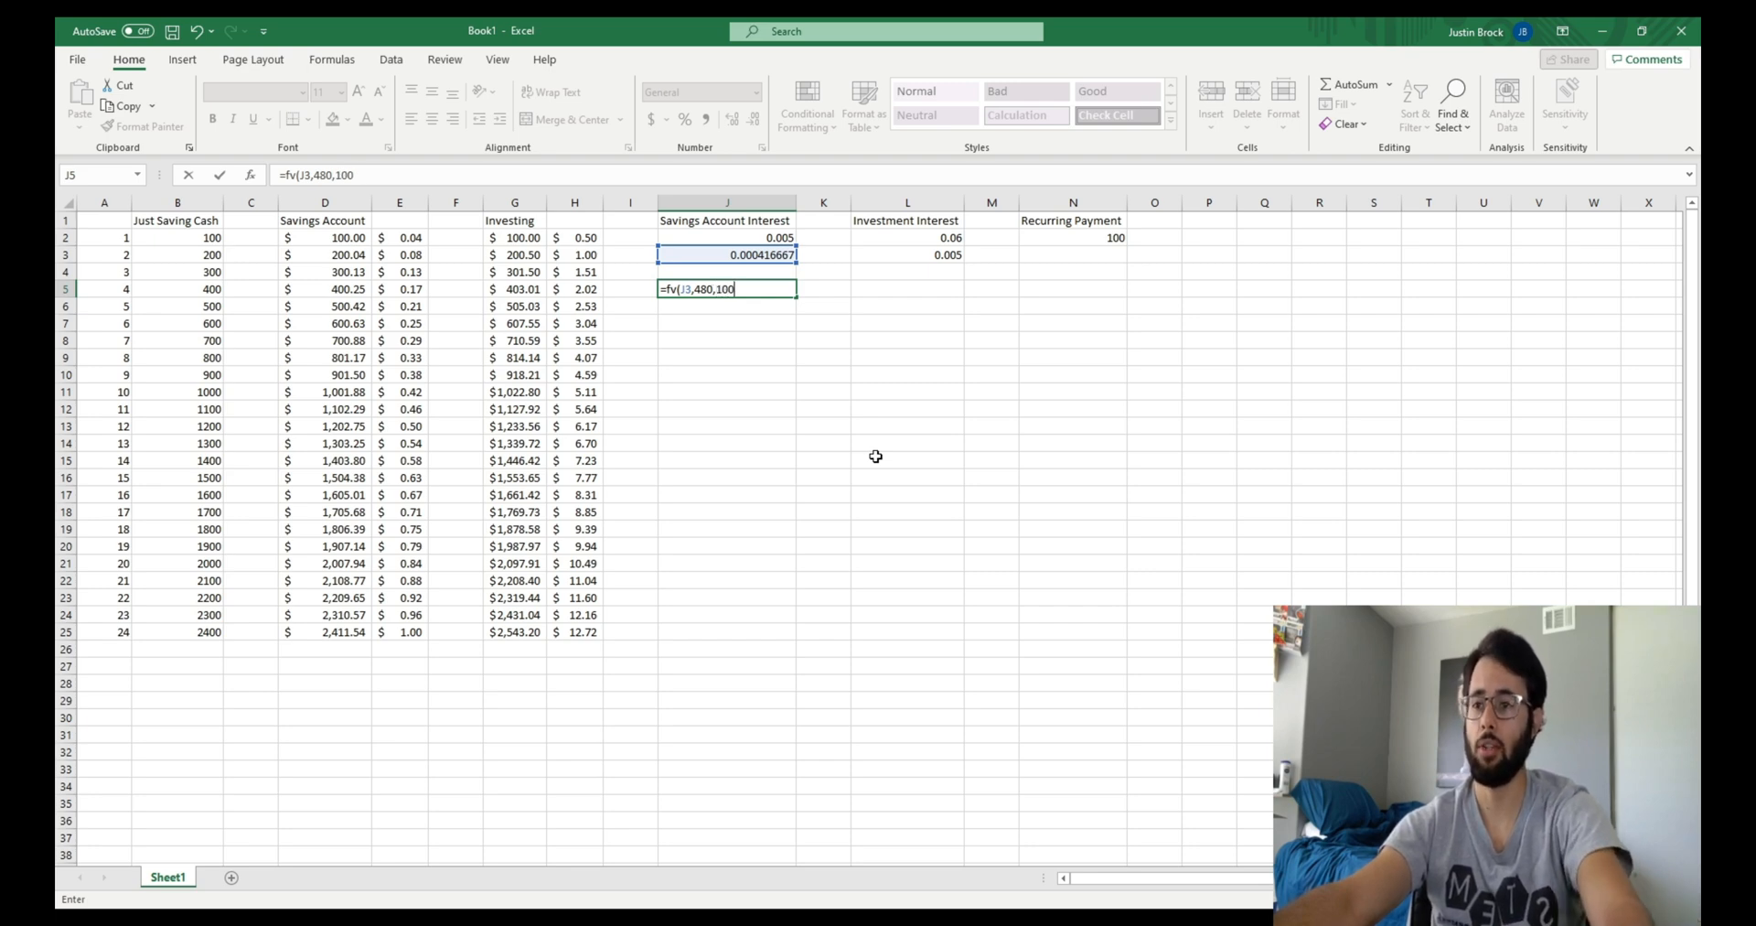
{"action": "type", "text": ","}
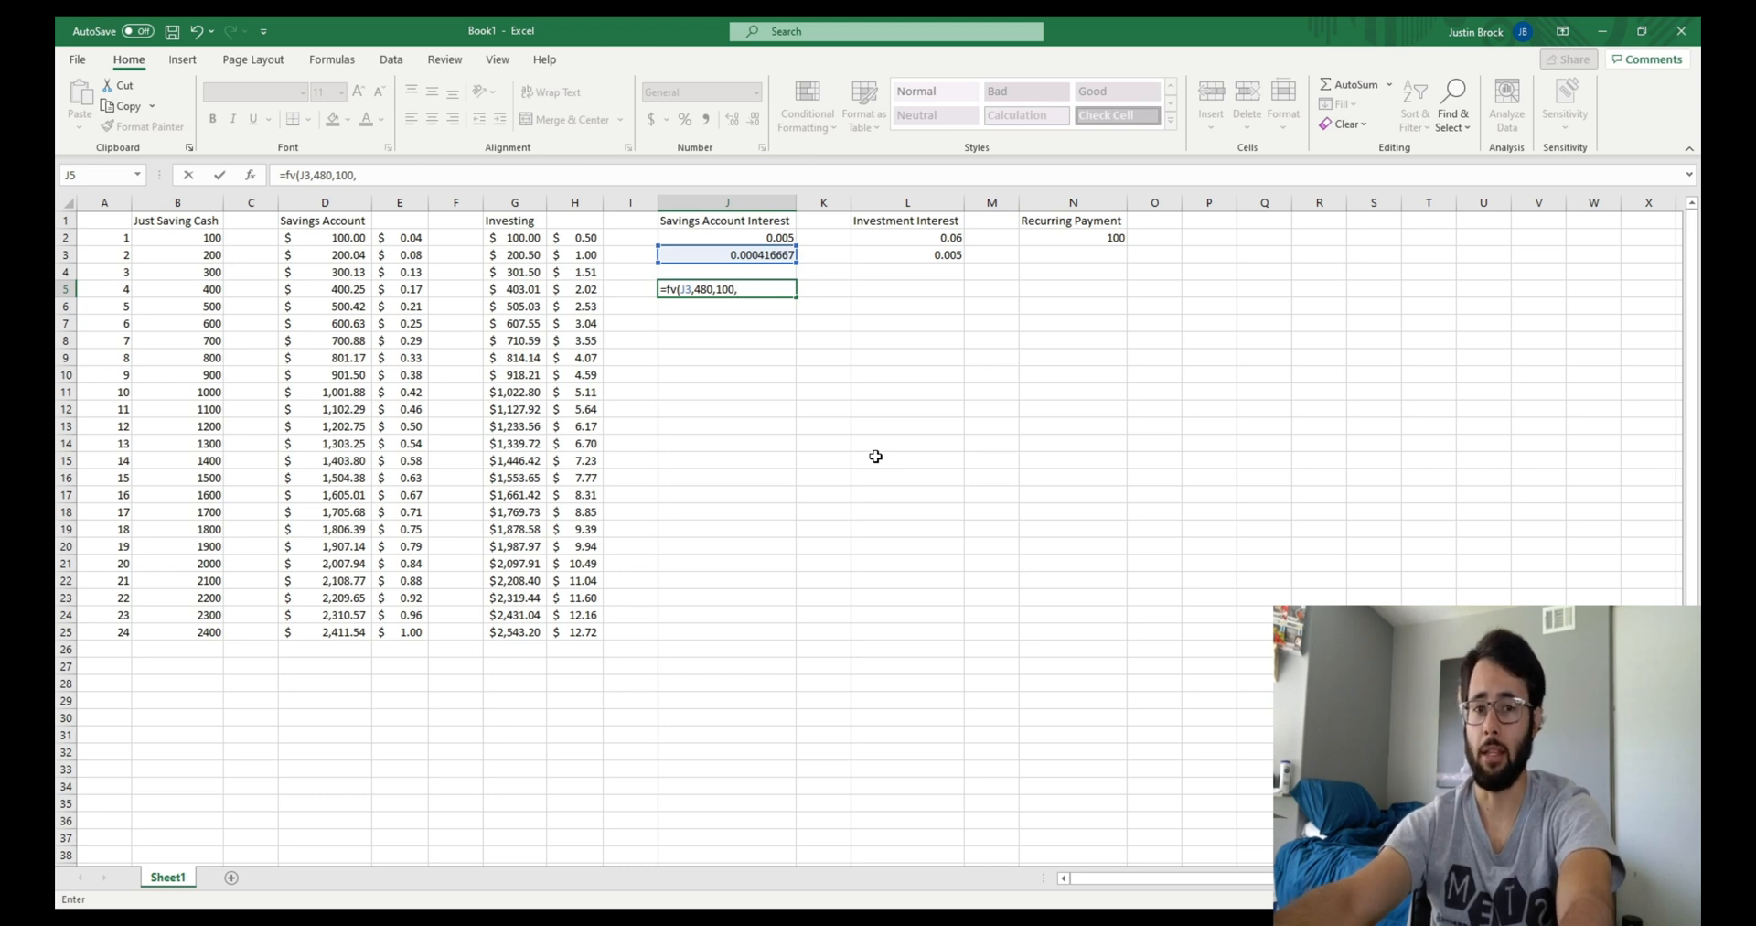
{"action": "type", "text": "100"}
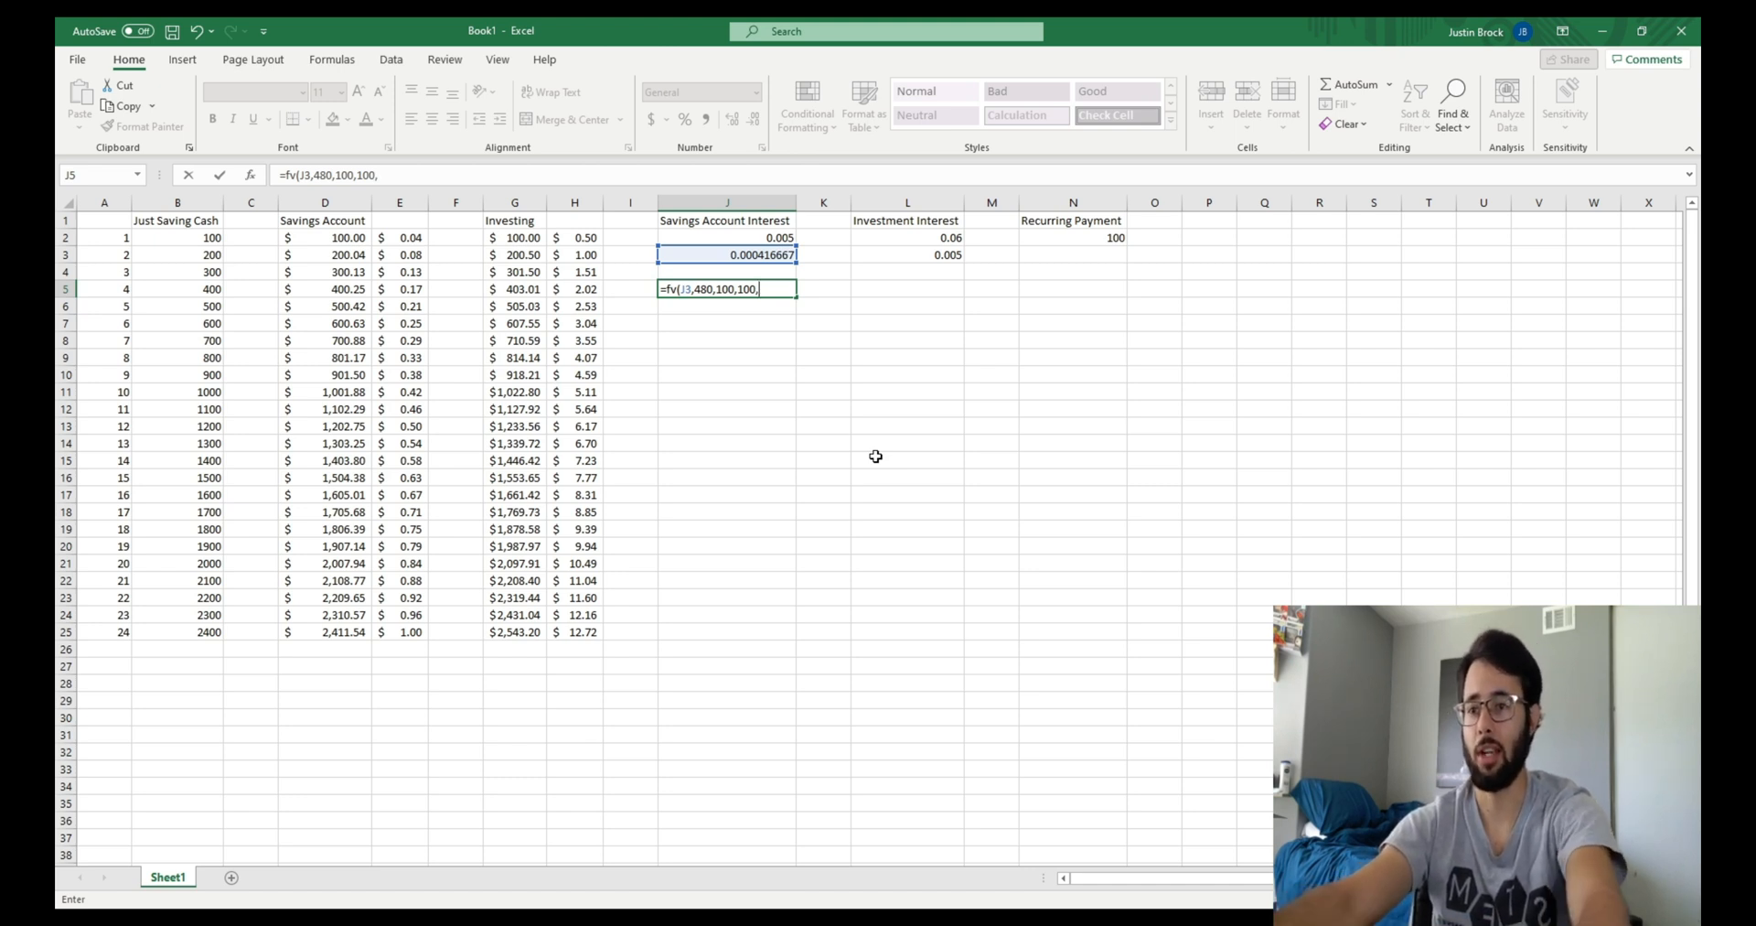
{"action": "type", "text": ",0"}
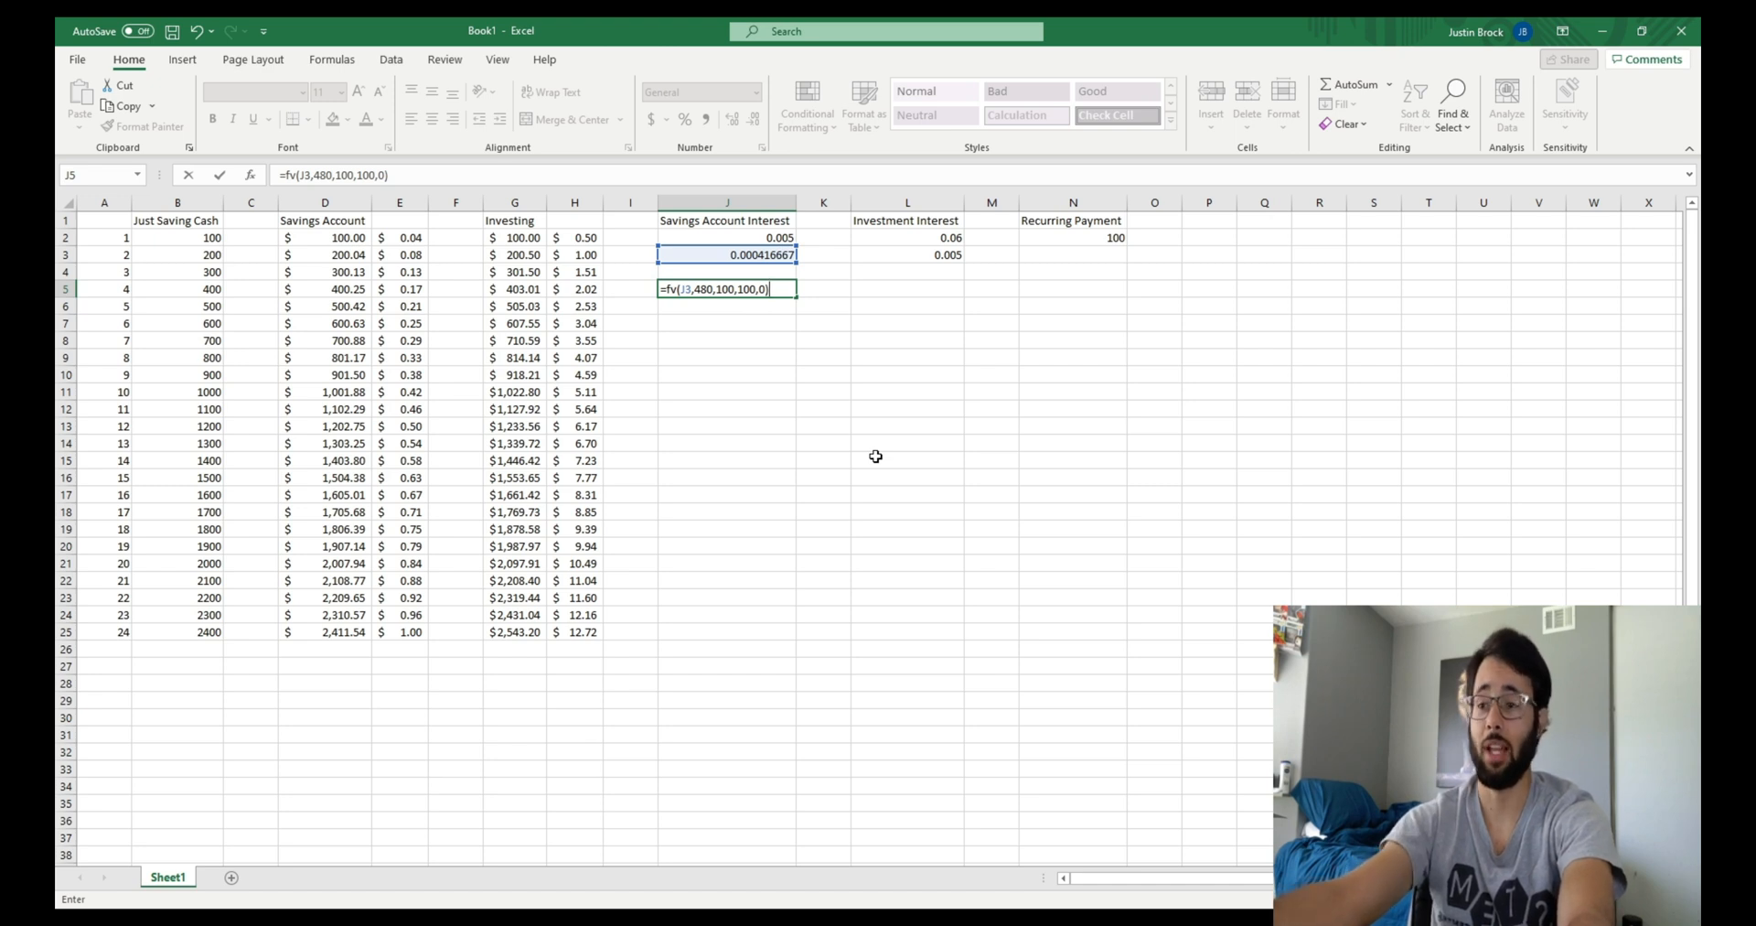
{"action": "type", "text": ")"}
{"action": "key", "text": "Return"}
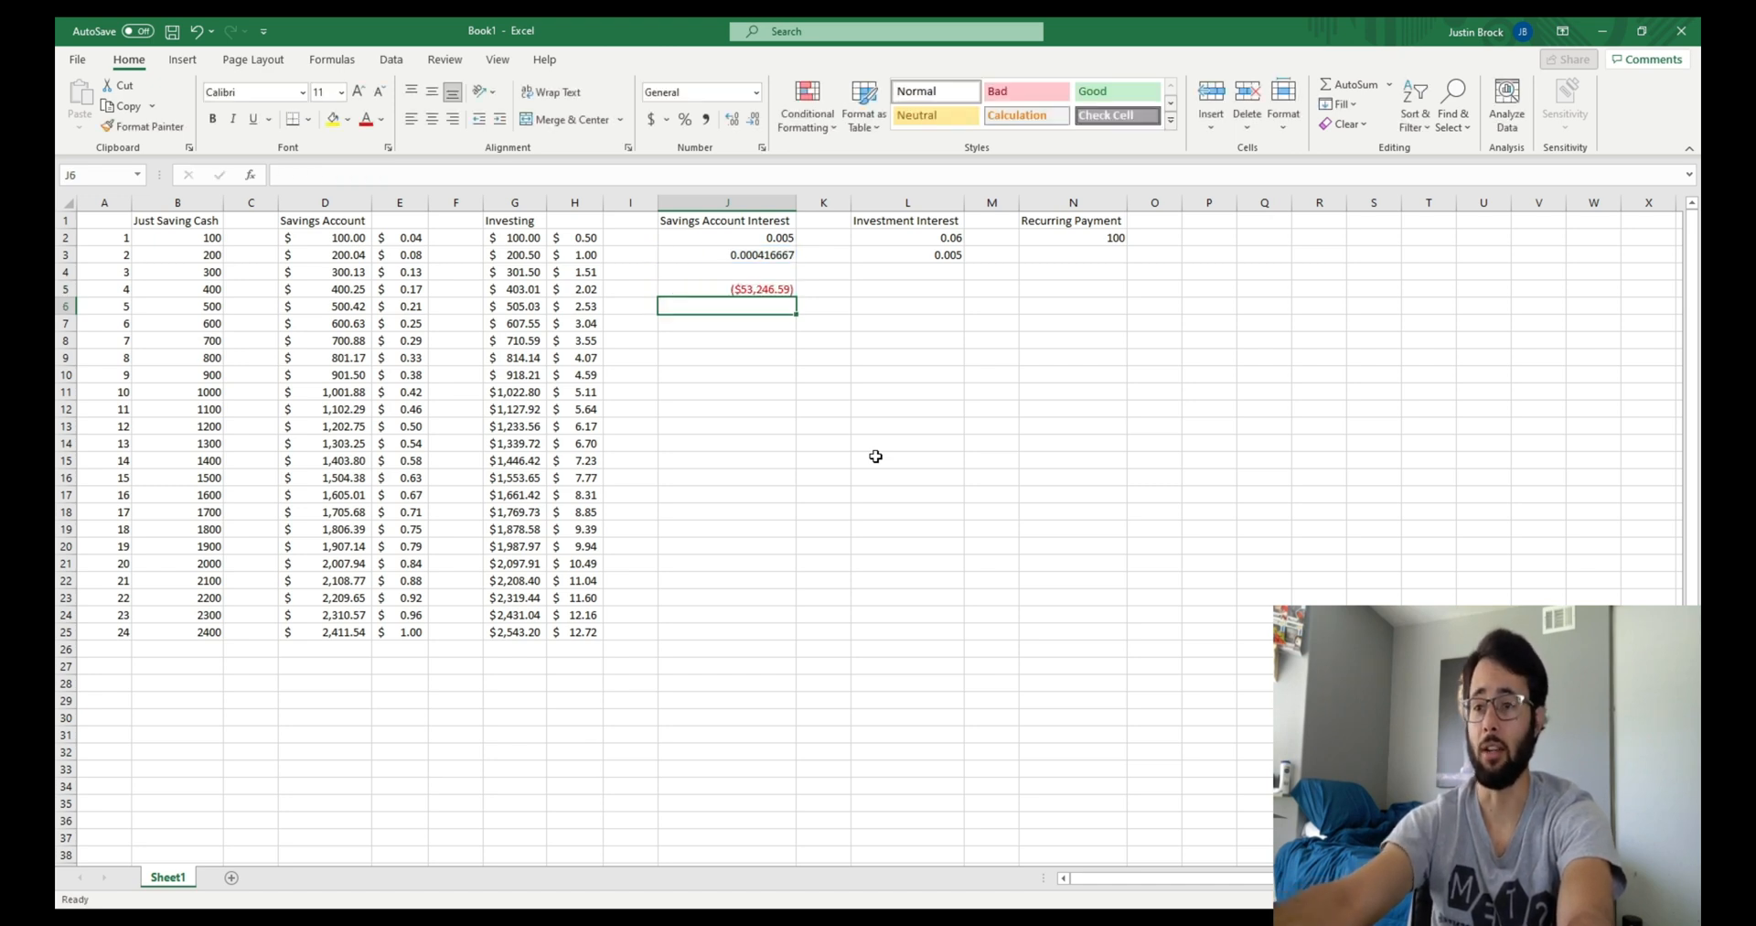
{"action": "left_click", "coordinate": [762, 289]}
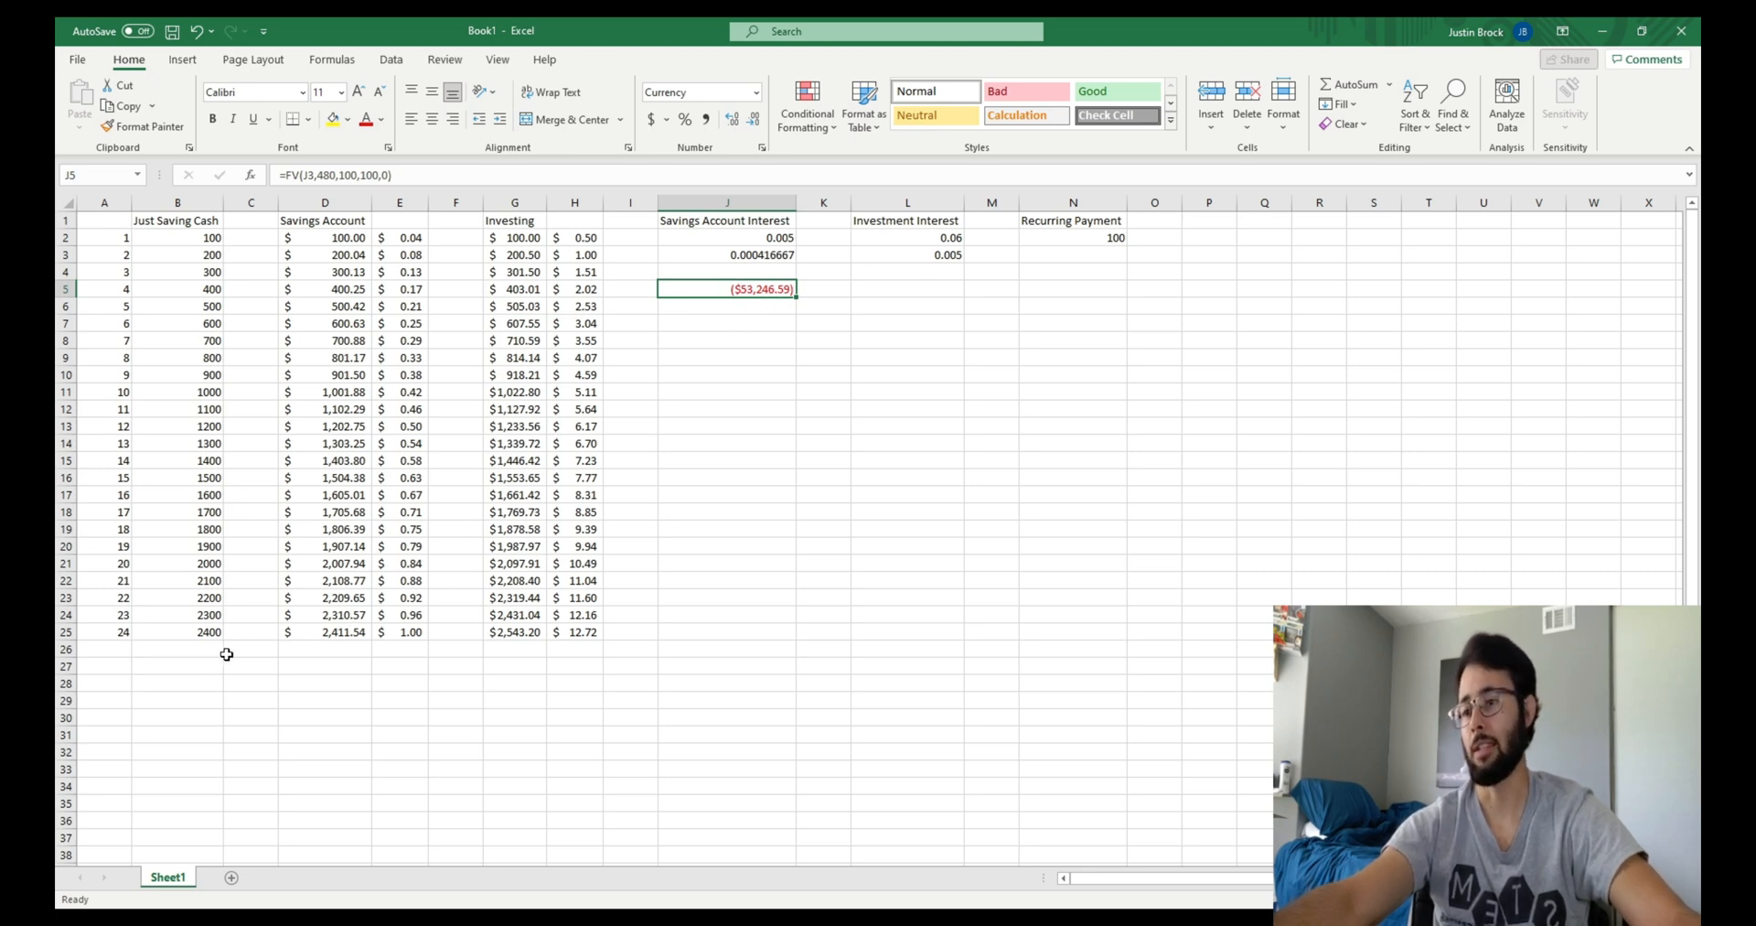
Calculate the cash-only total for 480 months in B27 with =480*100
{"action": "left_click", "coordinate": [180, 665]}
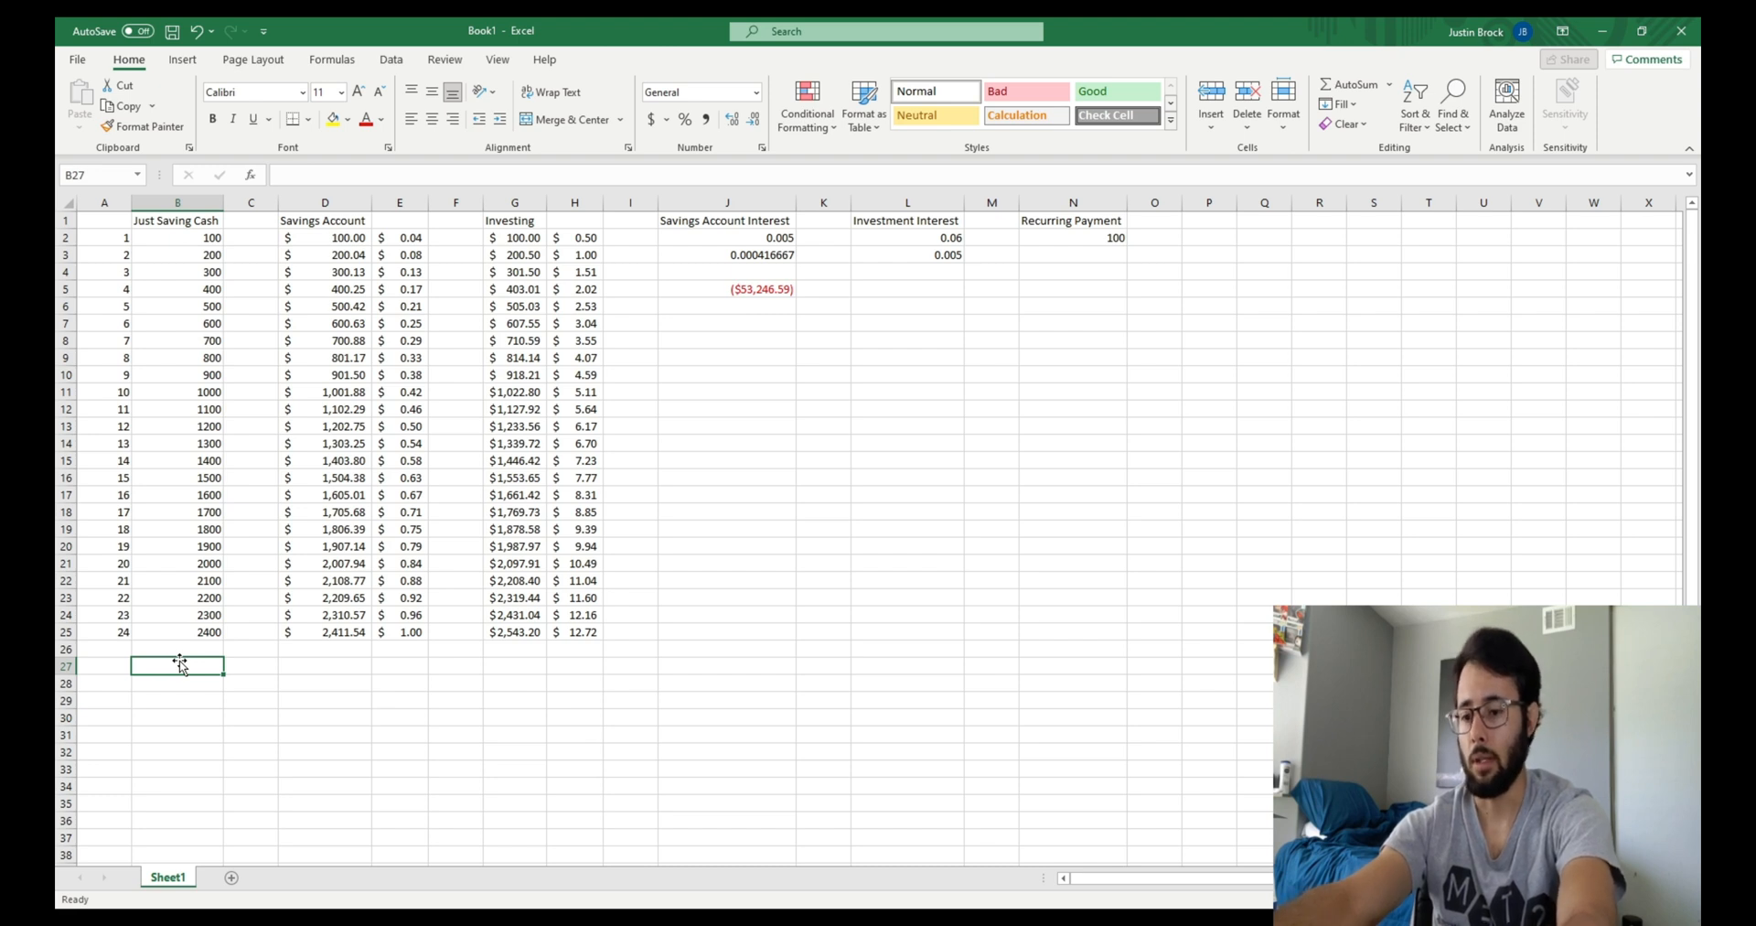
{"action": "type", "text": "="}
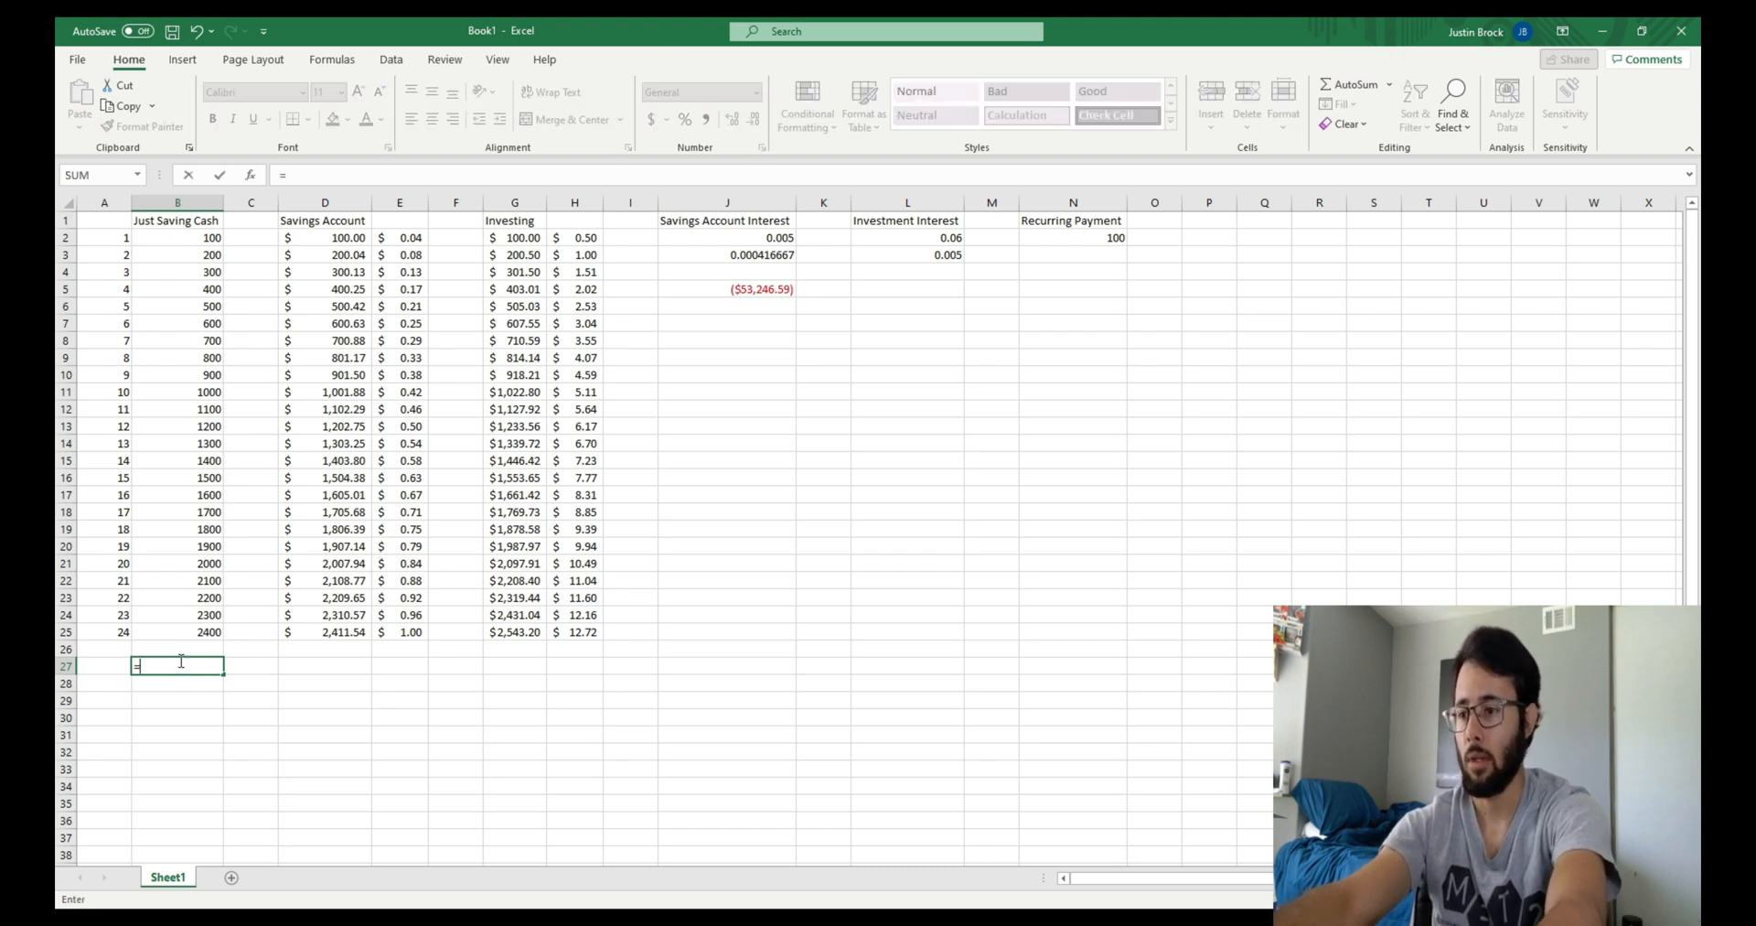
{"action": "type", "text": "48"}
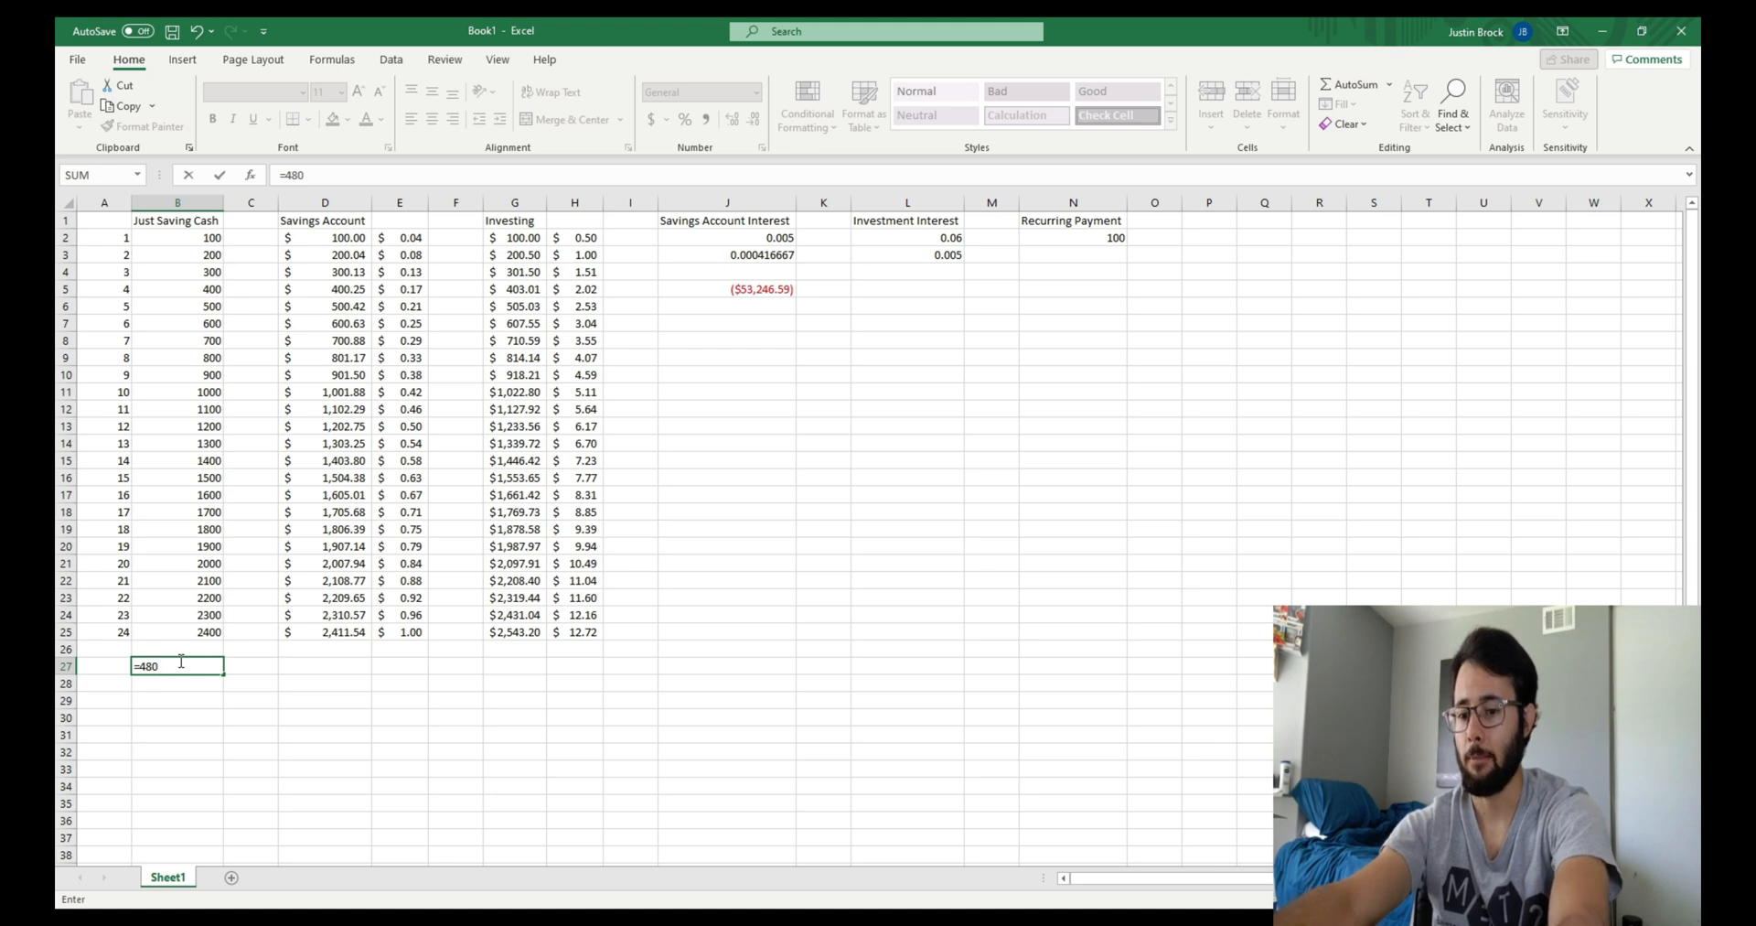
{"action": "type", "text": "0*100"}
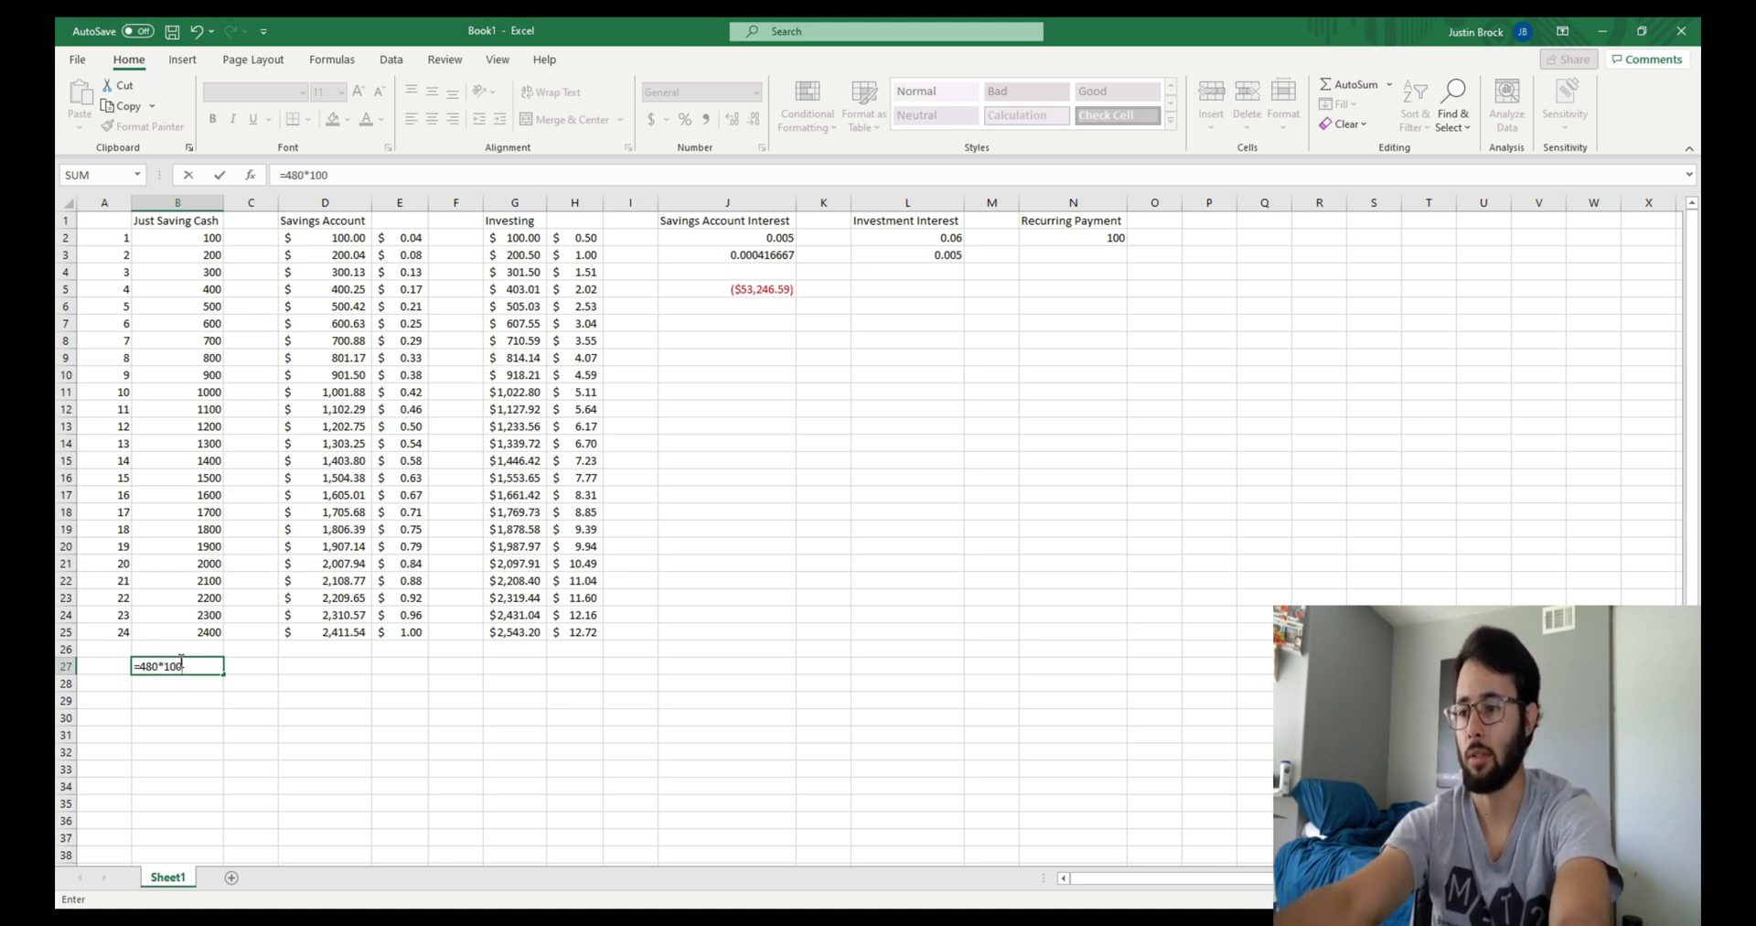
{"action": "key", "text": "Return"}
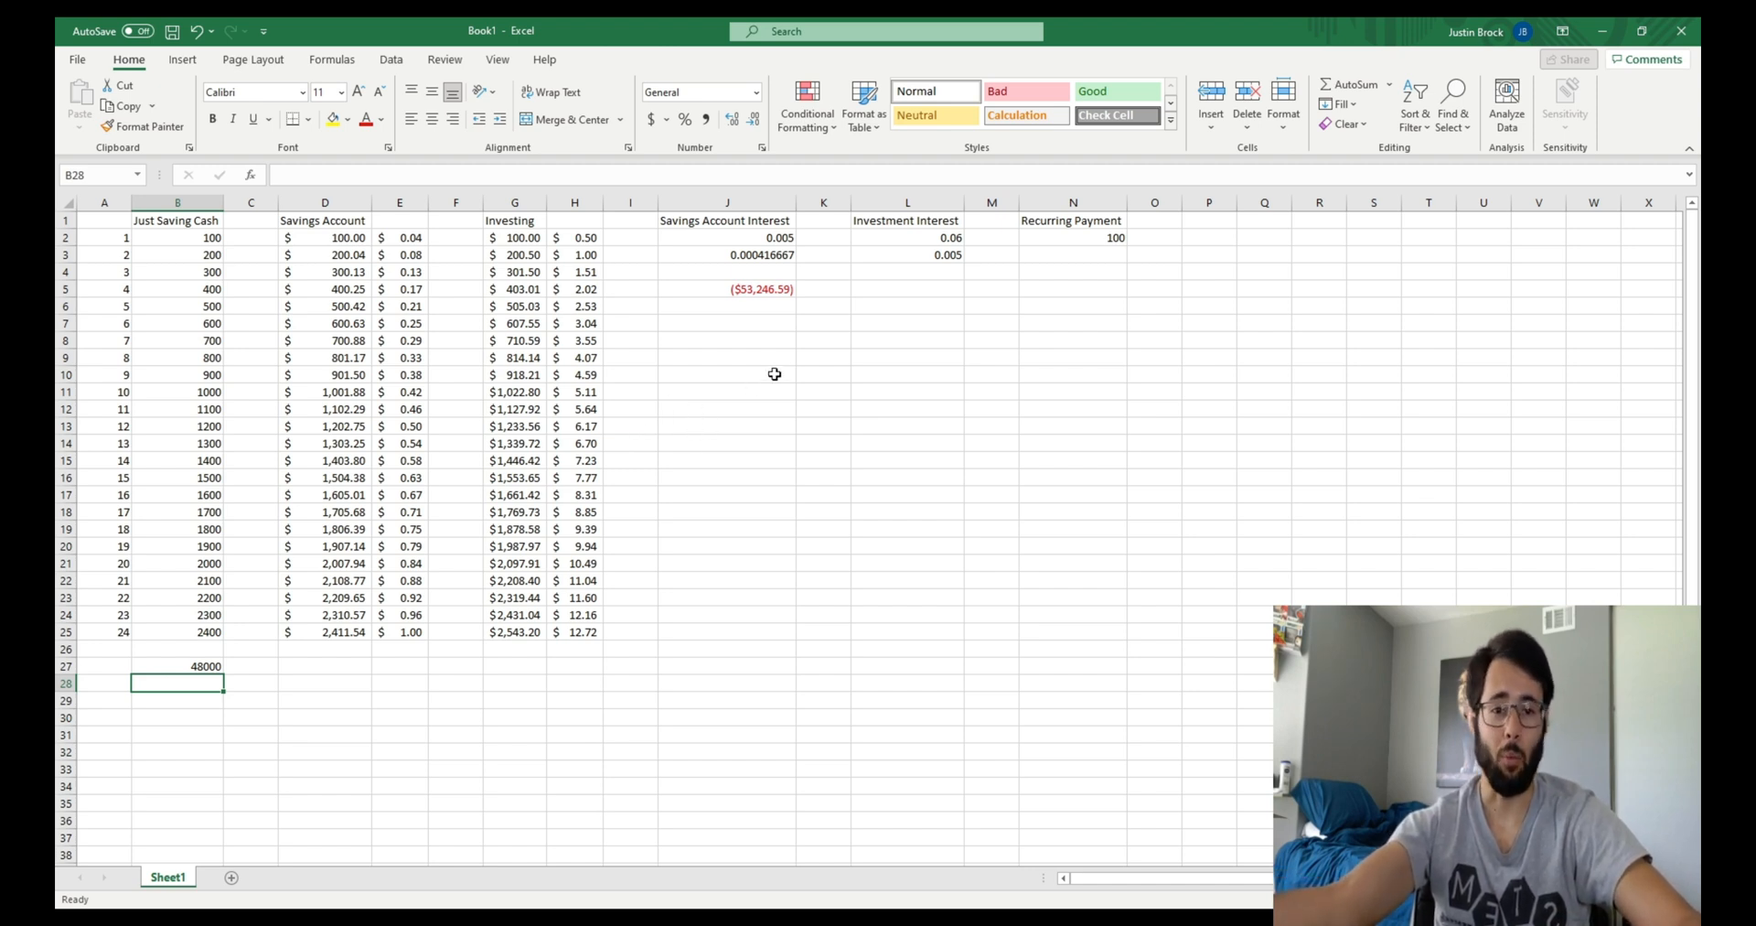
{"action": "left_click_drag", "start_coordinate": [347, 236], "coordinate": [354, 615]}
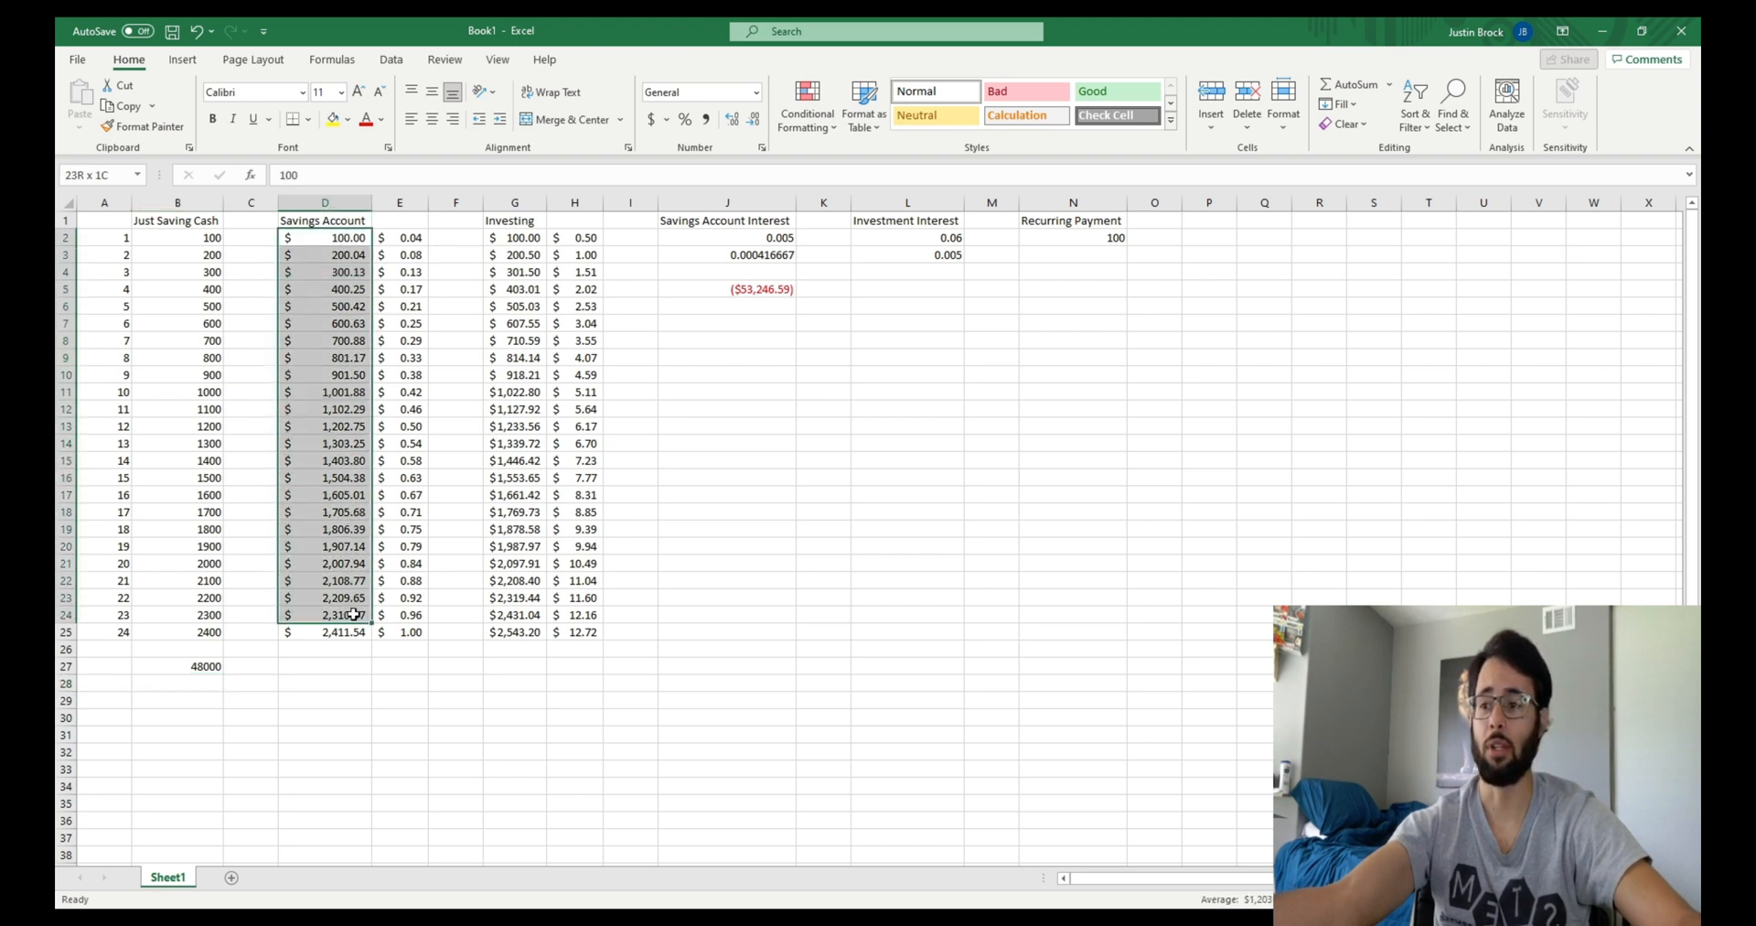
{"action": "left_click", "coordinate": [947, 458]}
Calculate the investment's future value over 480 months in L5 with =FV(L3,480,N2,100,0)
{"action": "left_click", "coordinate": [919, 288]}
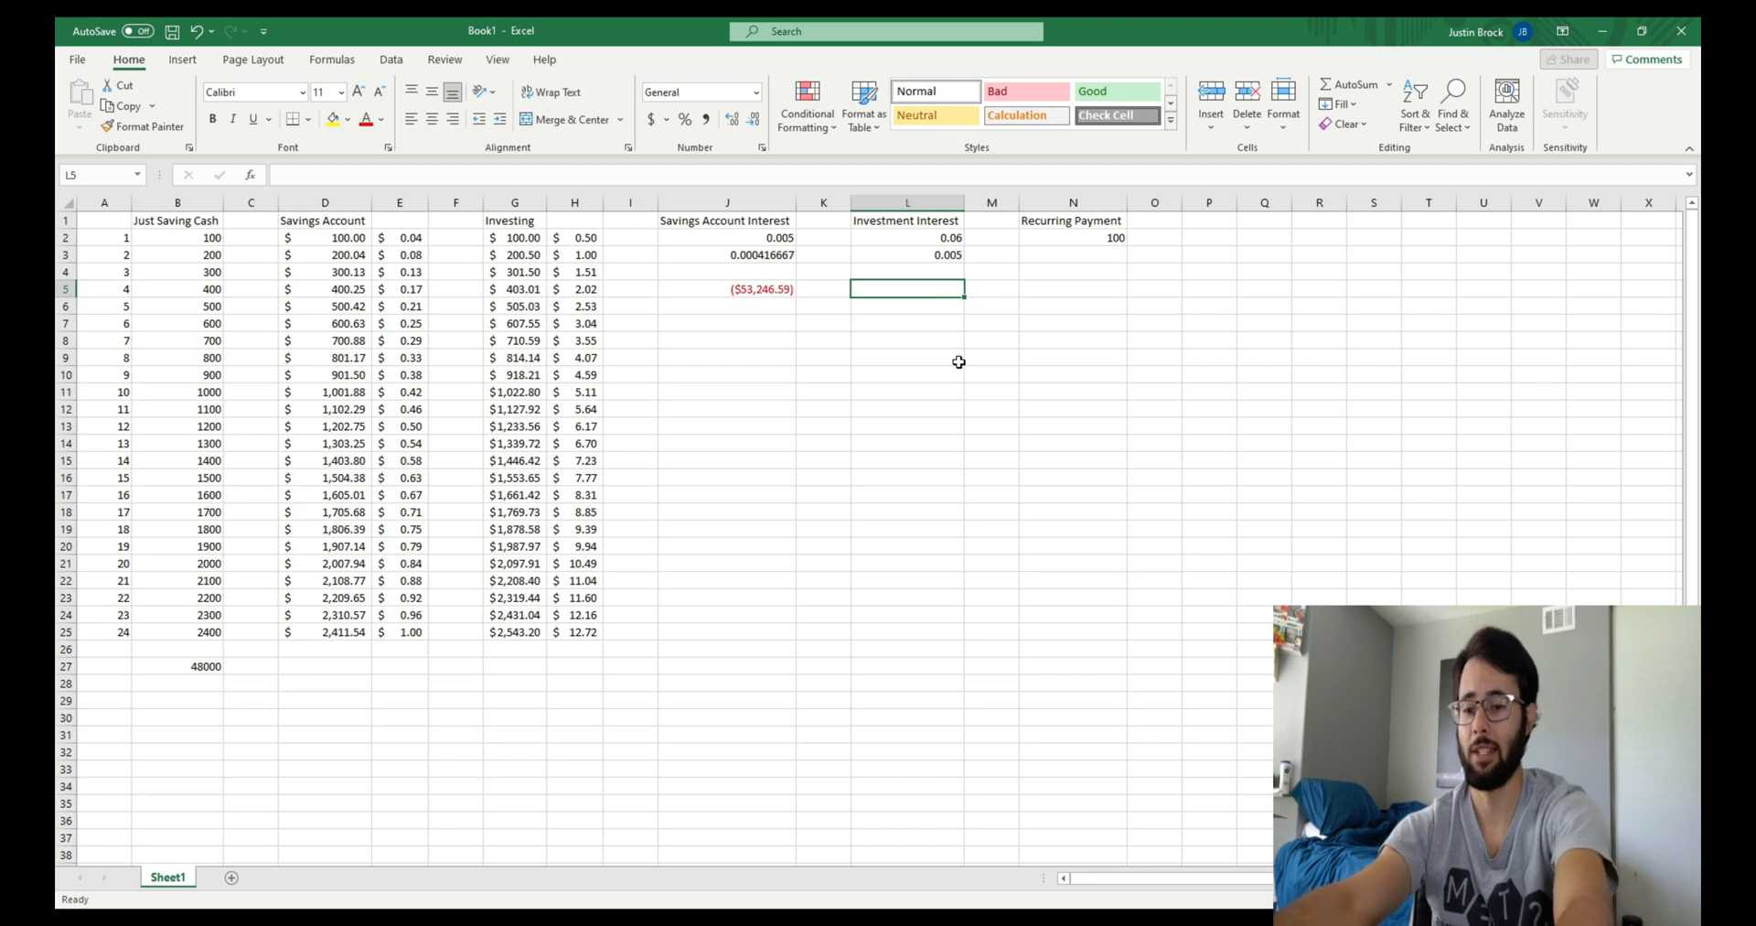
{"action": "type", "text": "="}
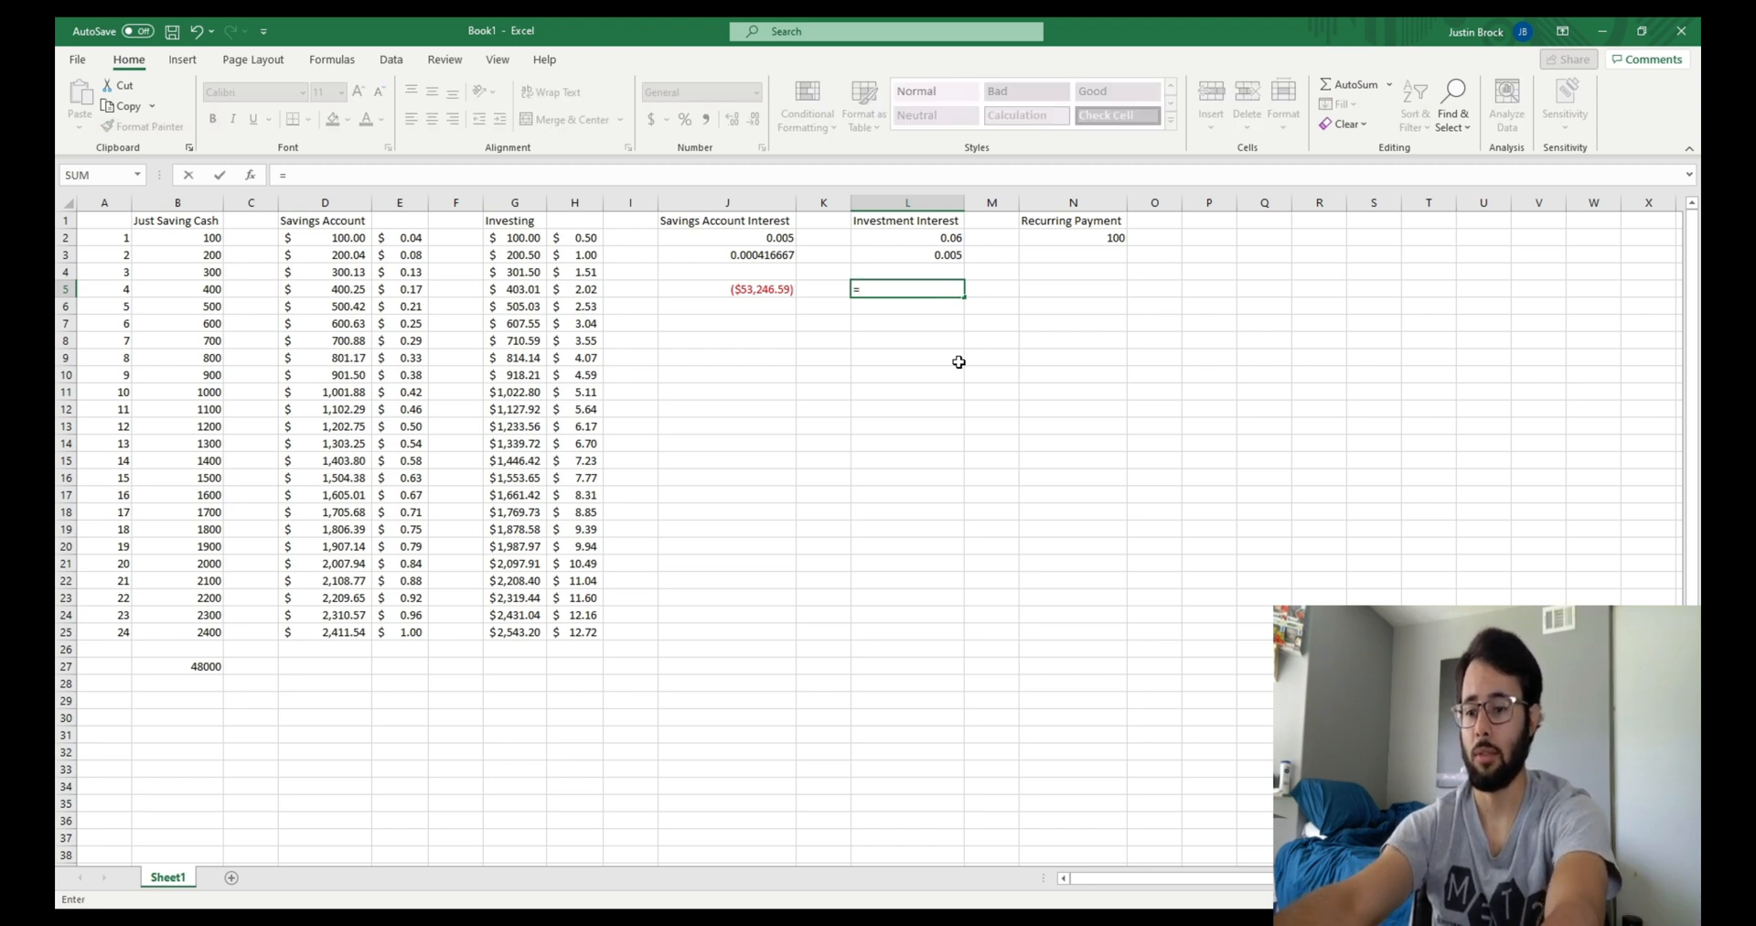
{"action": "type", "text": "fv"}
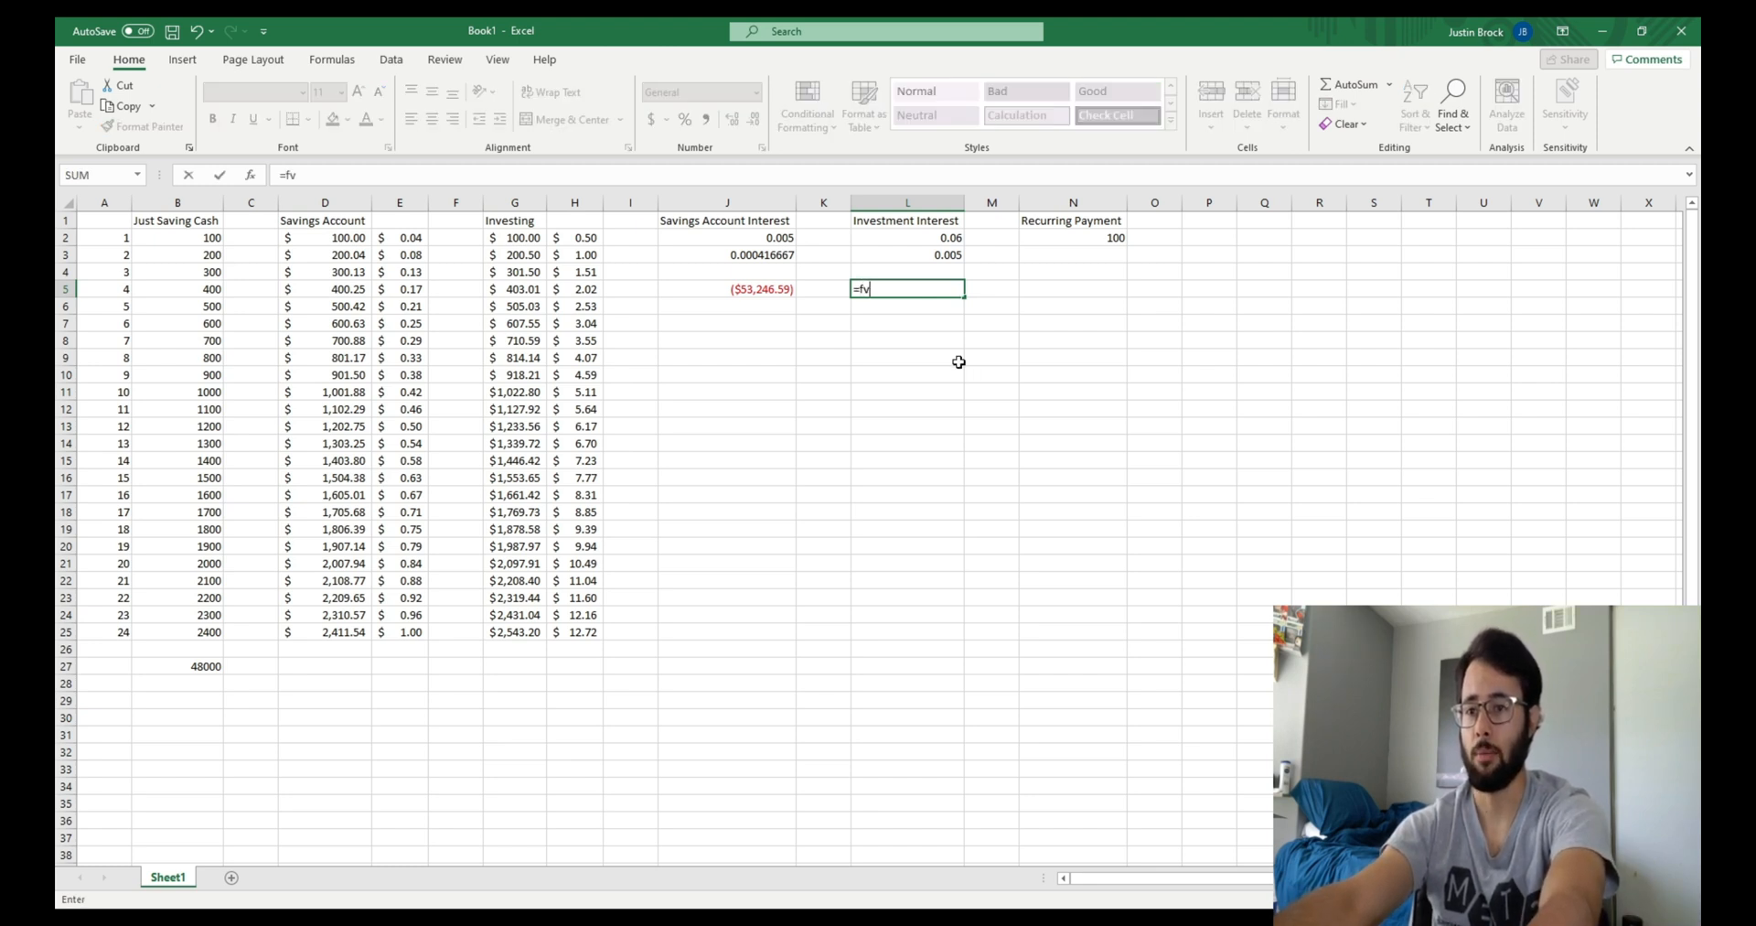
{"action": "type", "text": "("}
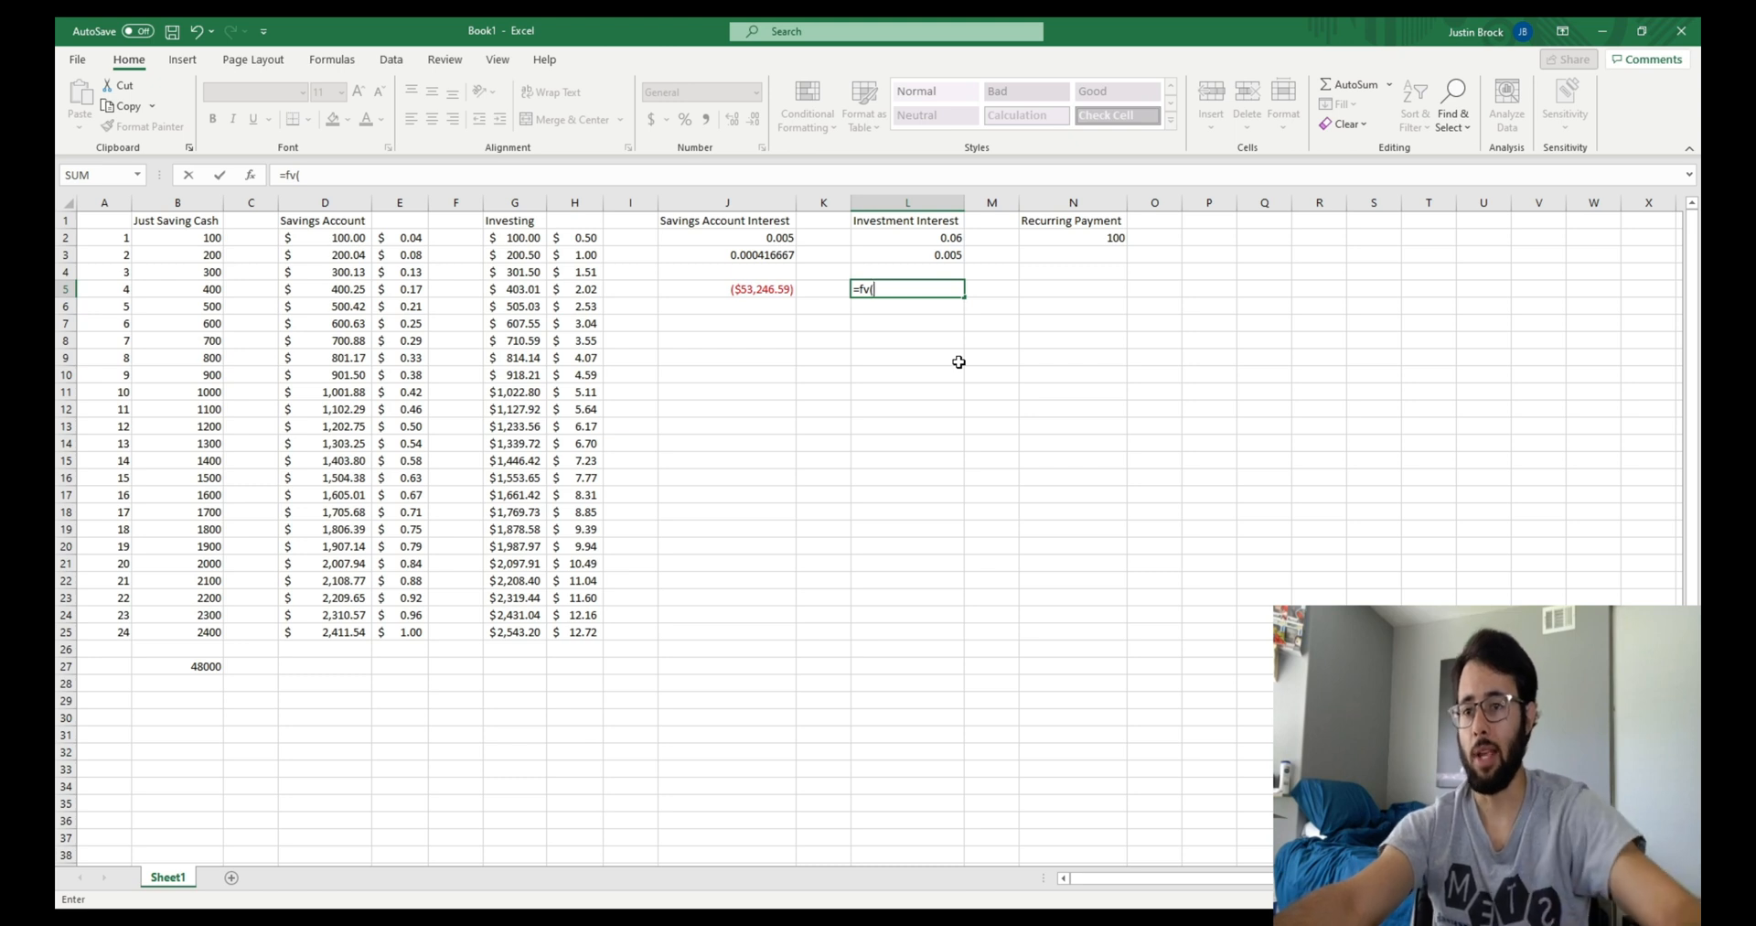
{"action": "left_click", "coordinate": [942, 252]}
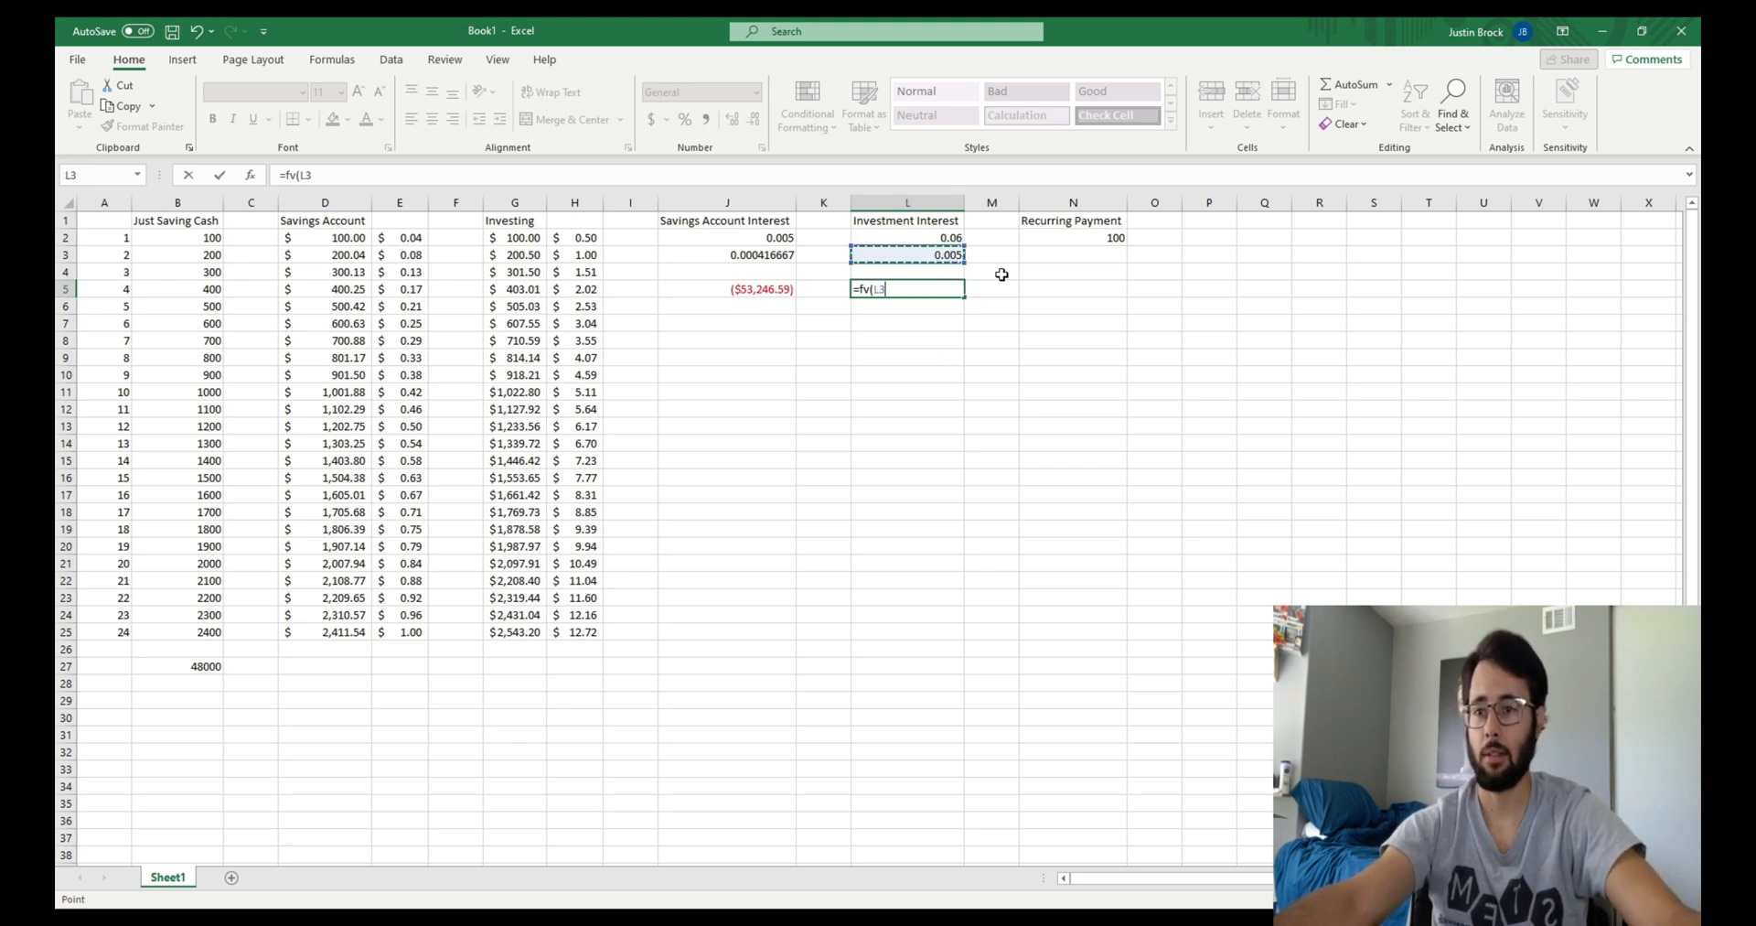
{"action": "type", "text": ","}
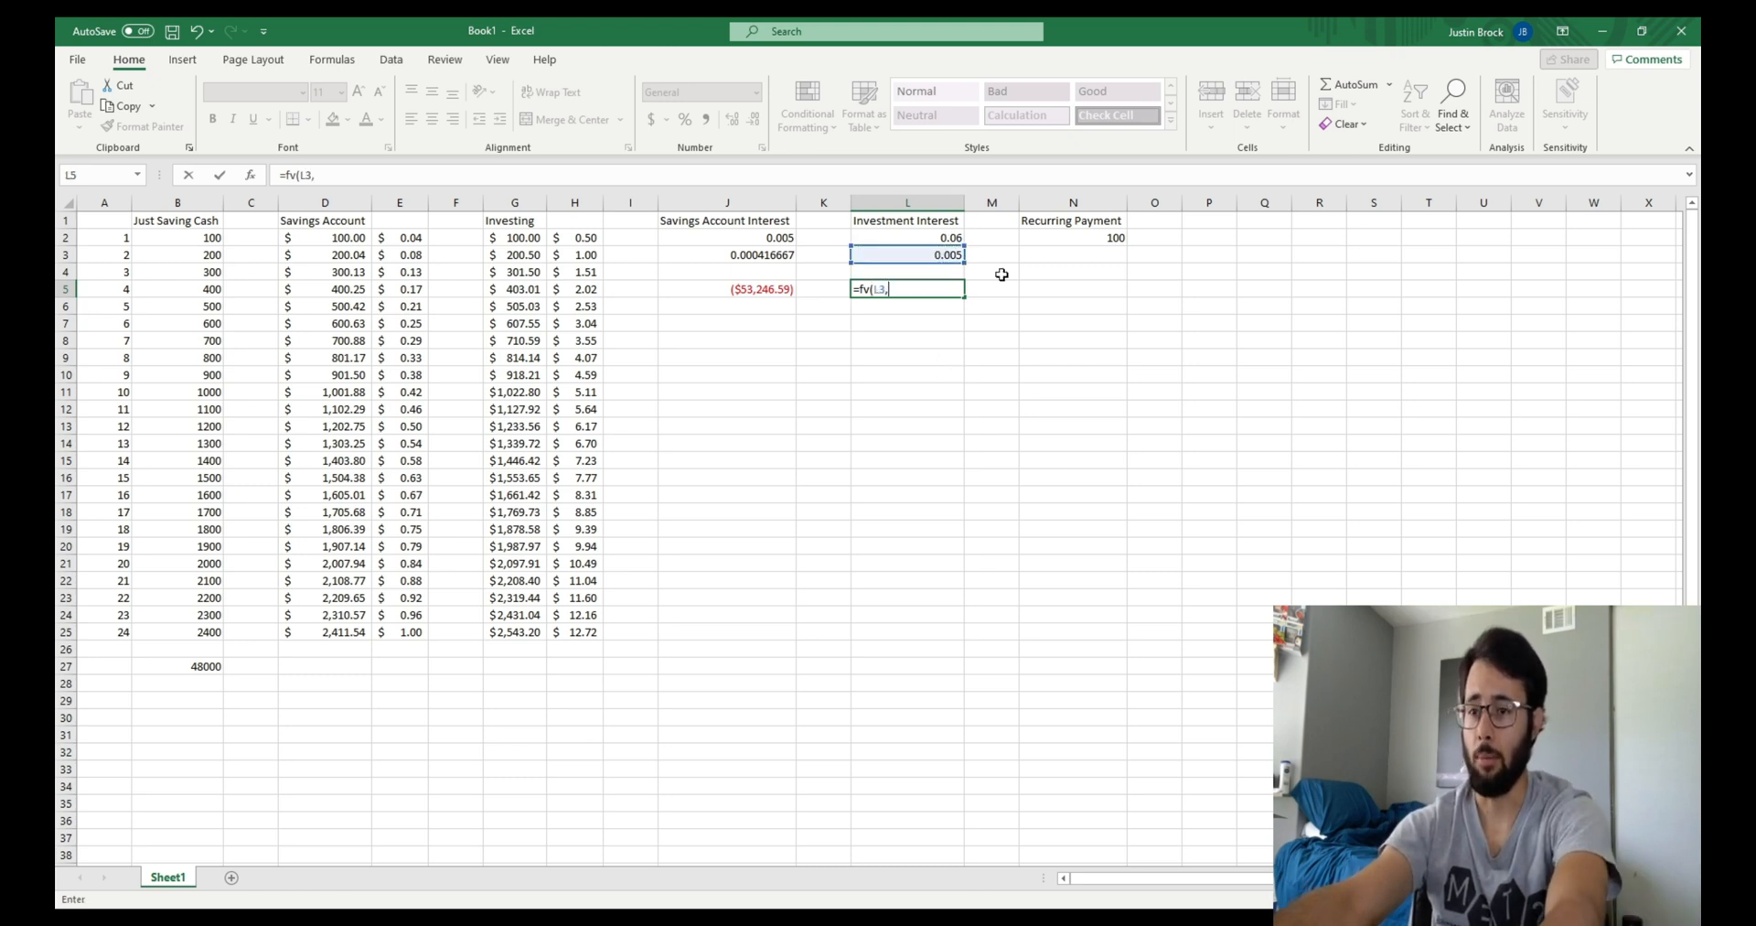
{"action": "type", "text": "4"}
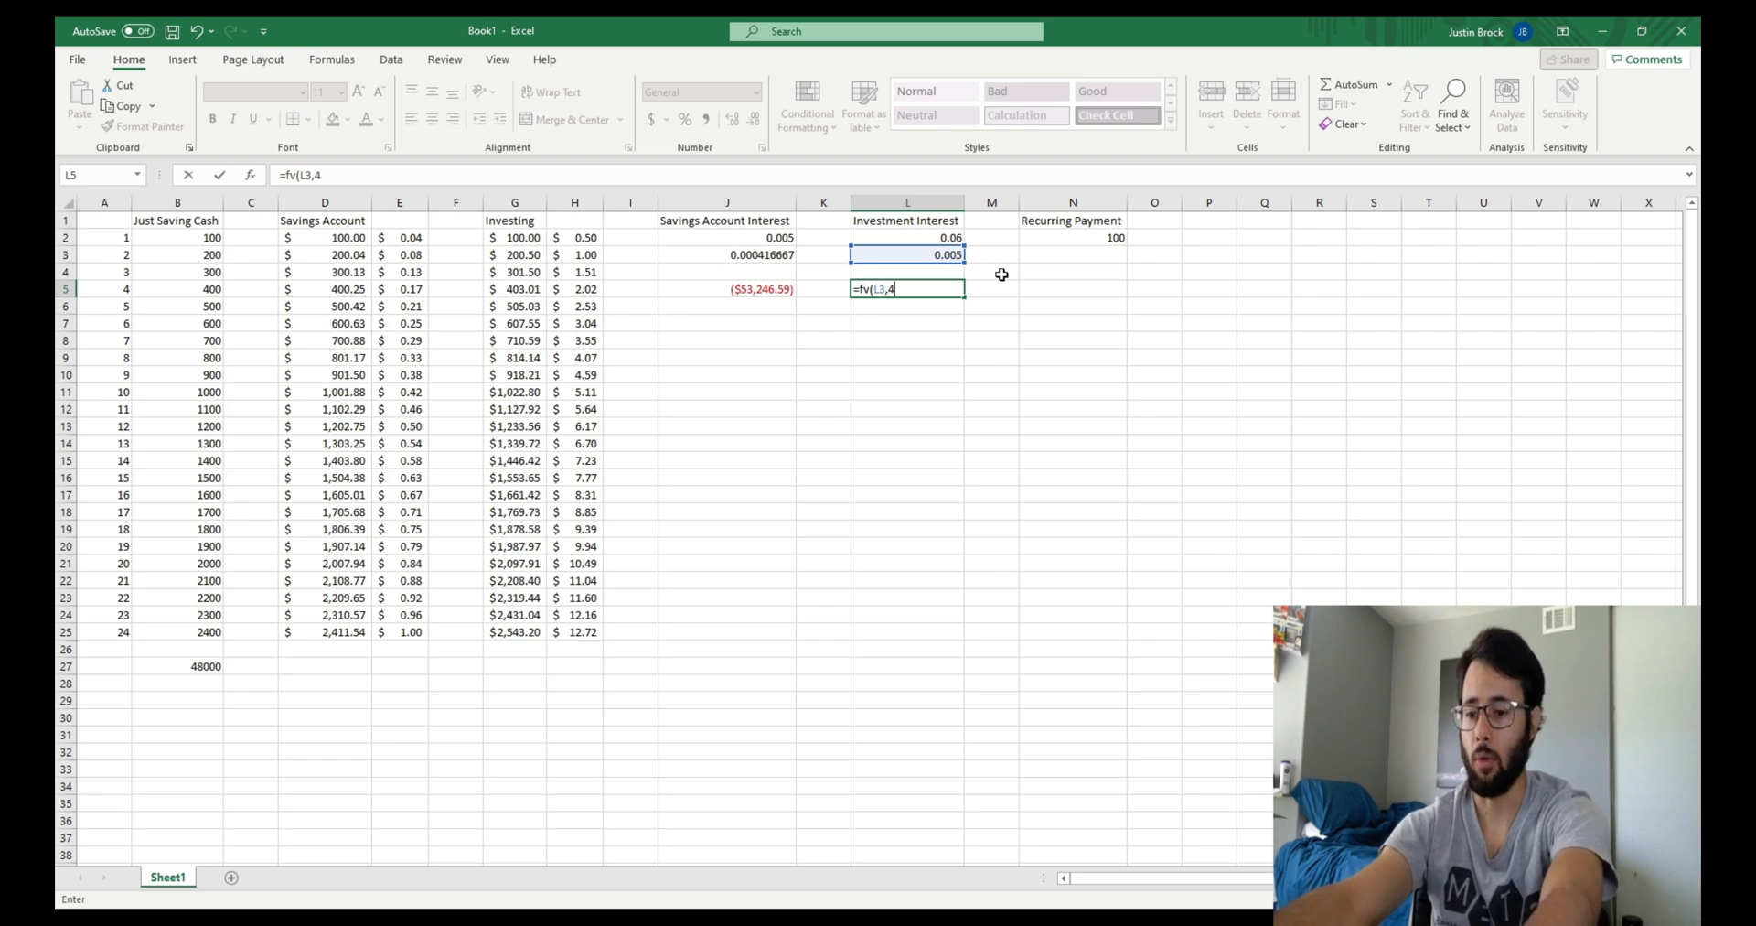
{"action": "type", "text": "80,"}
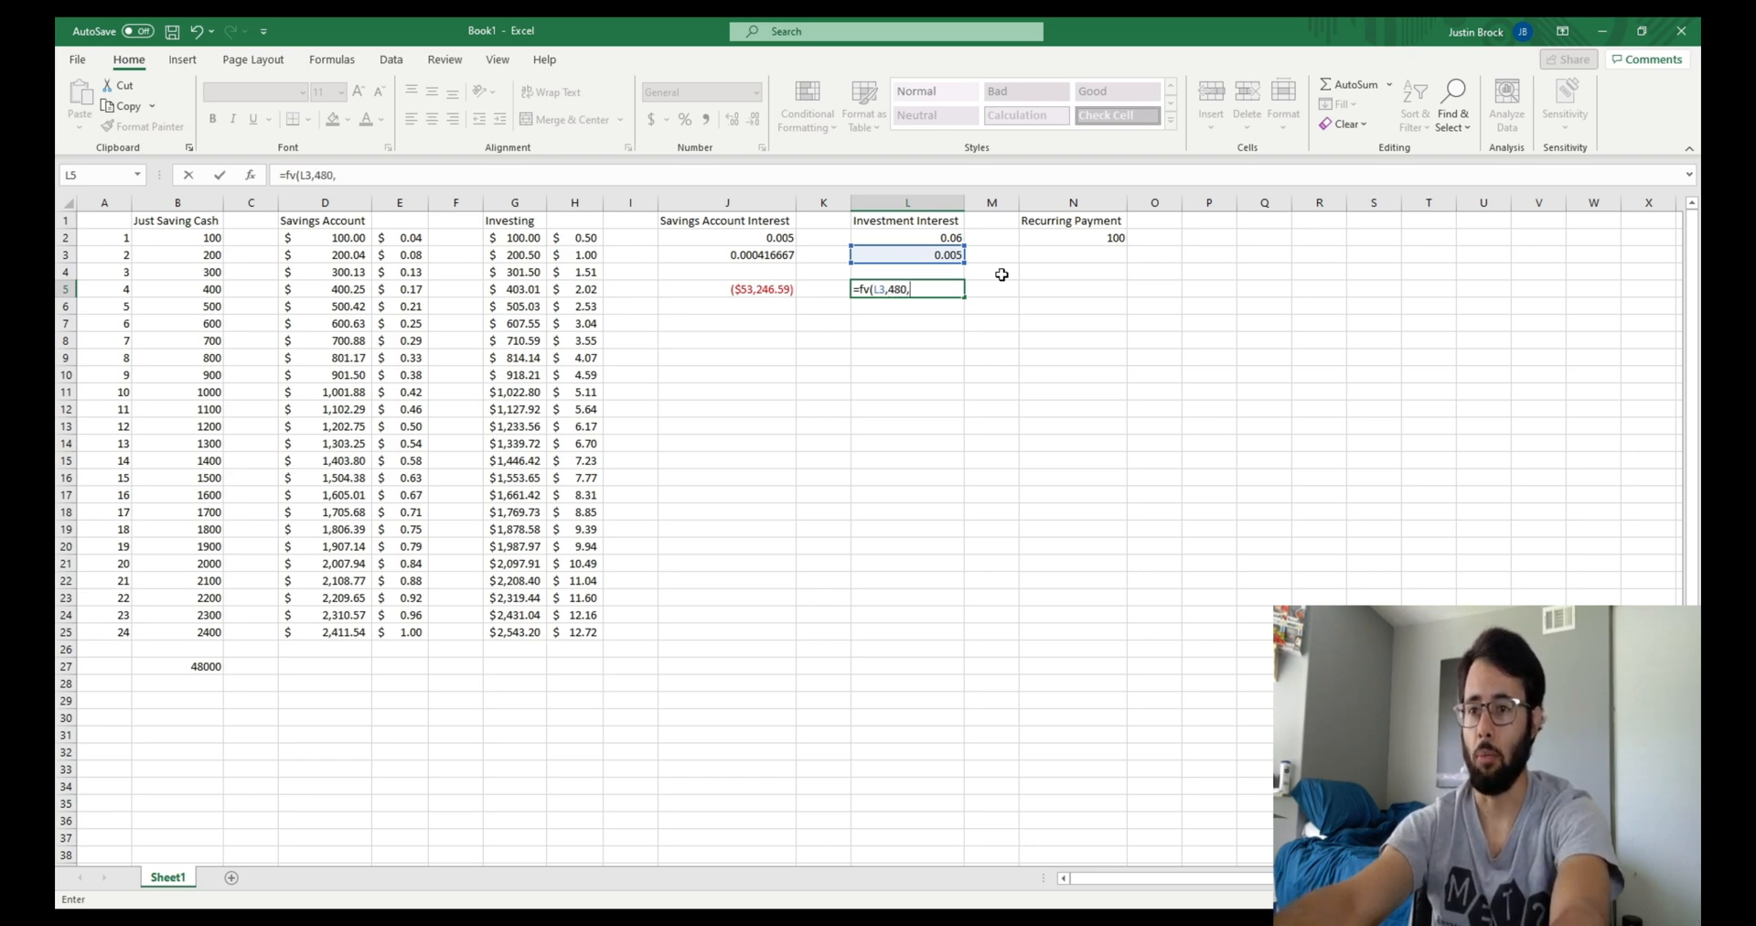
{"action": "type", "text": "10"}
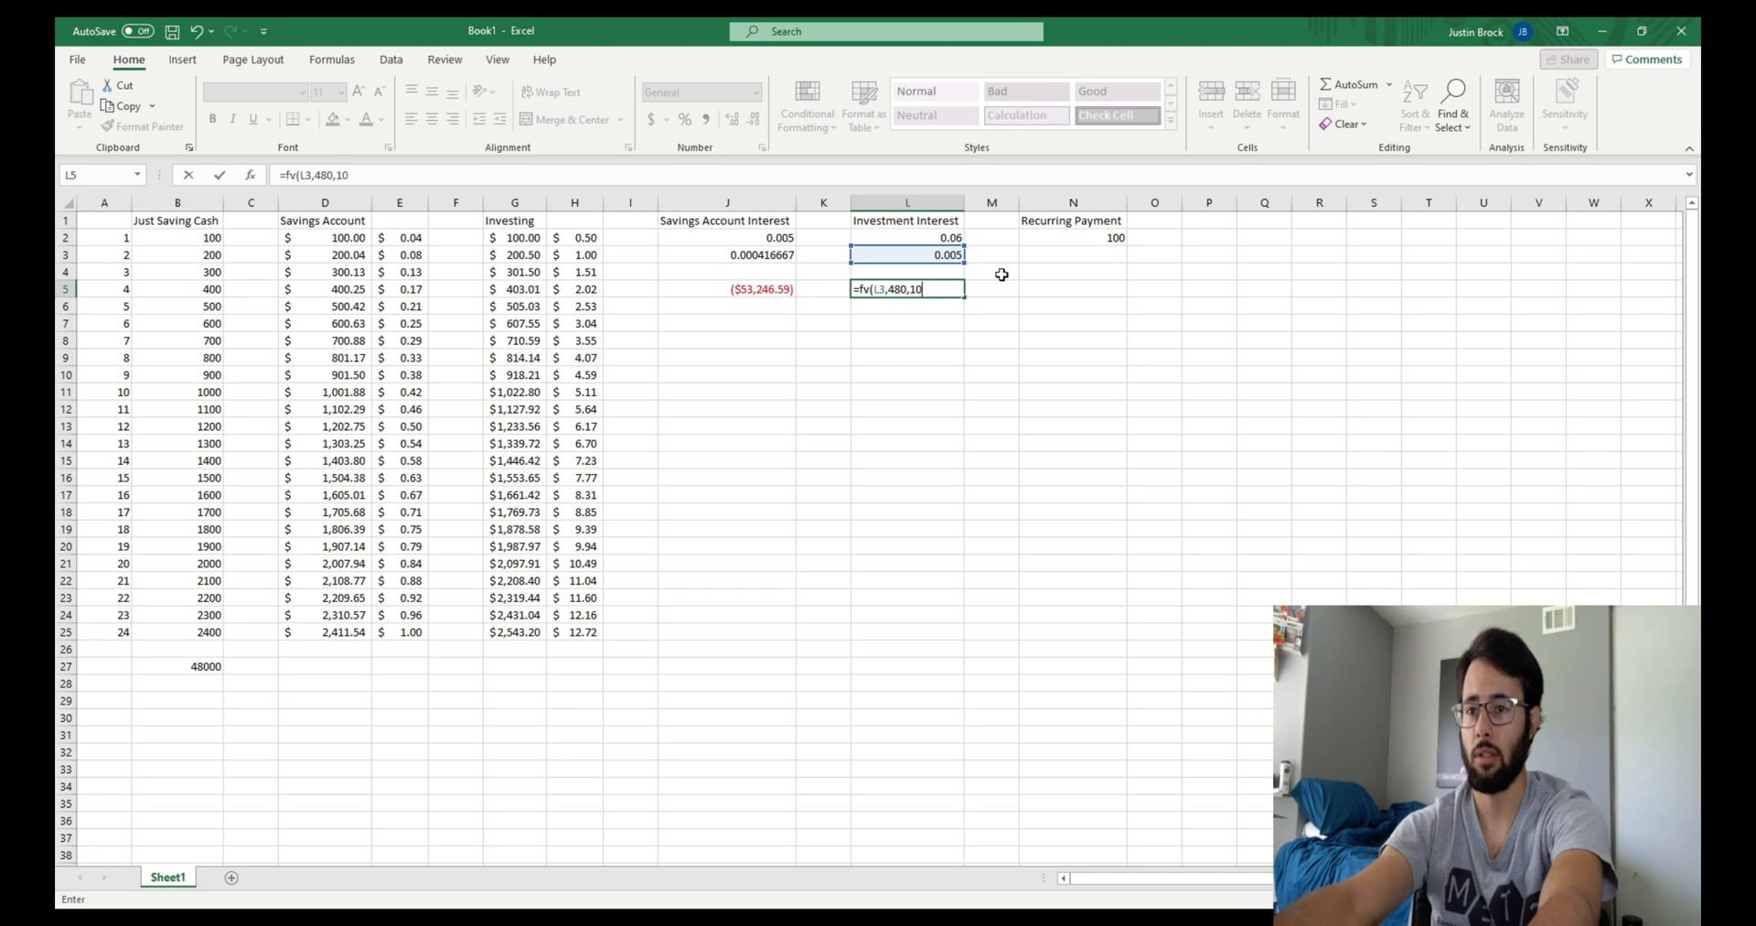
{"action": "key", "text": "BackSpace"}
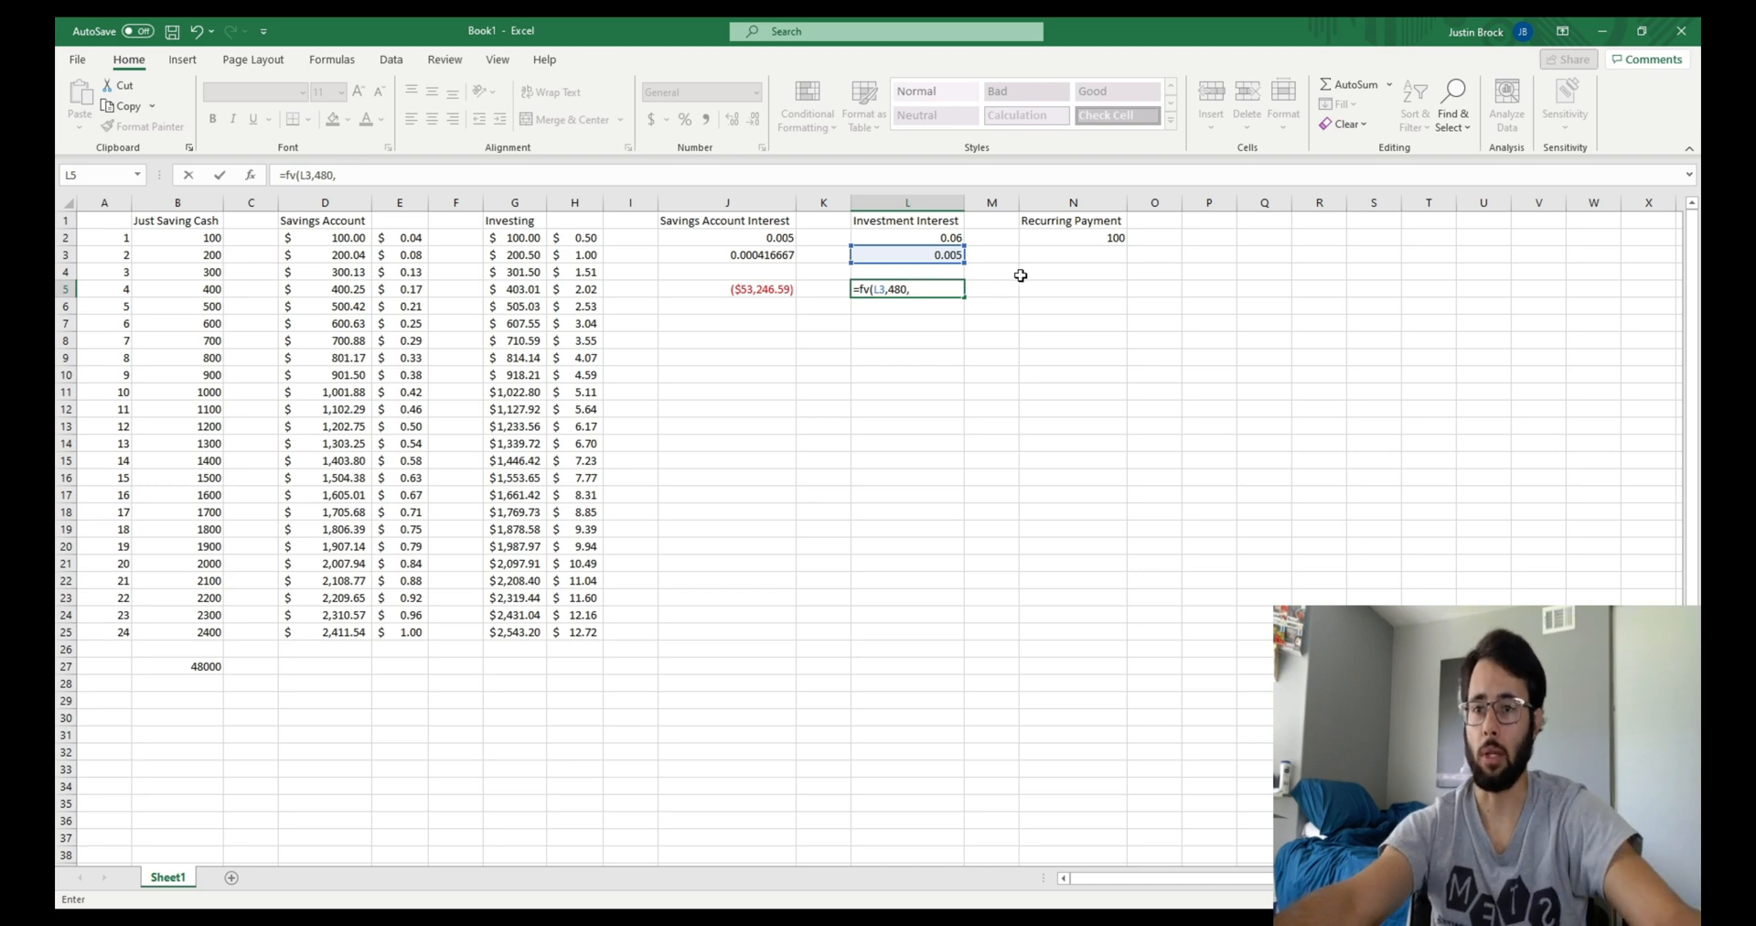
{"action": "left_click", "coordinate": [1067, 240]}
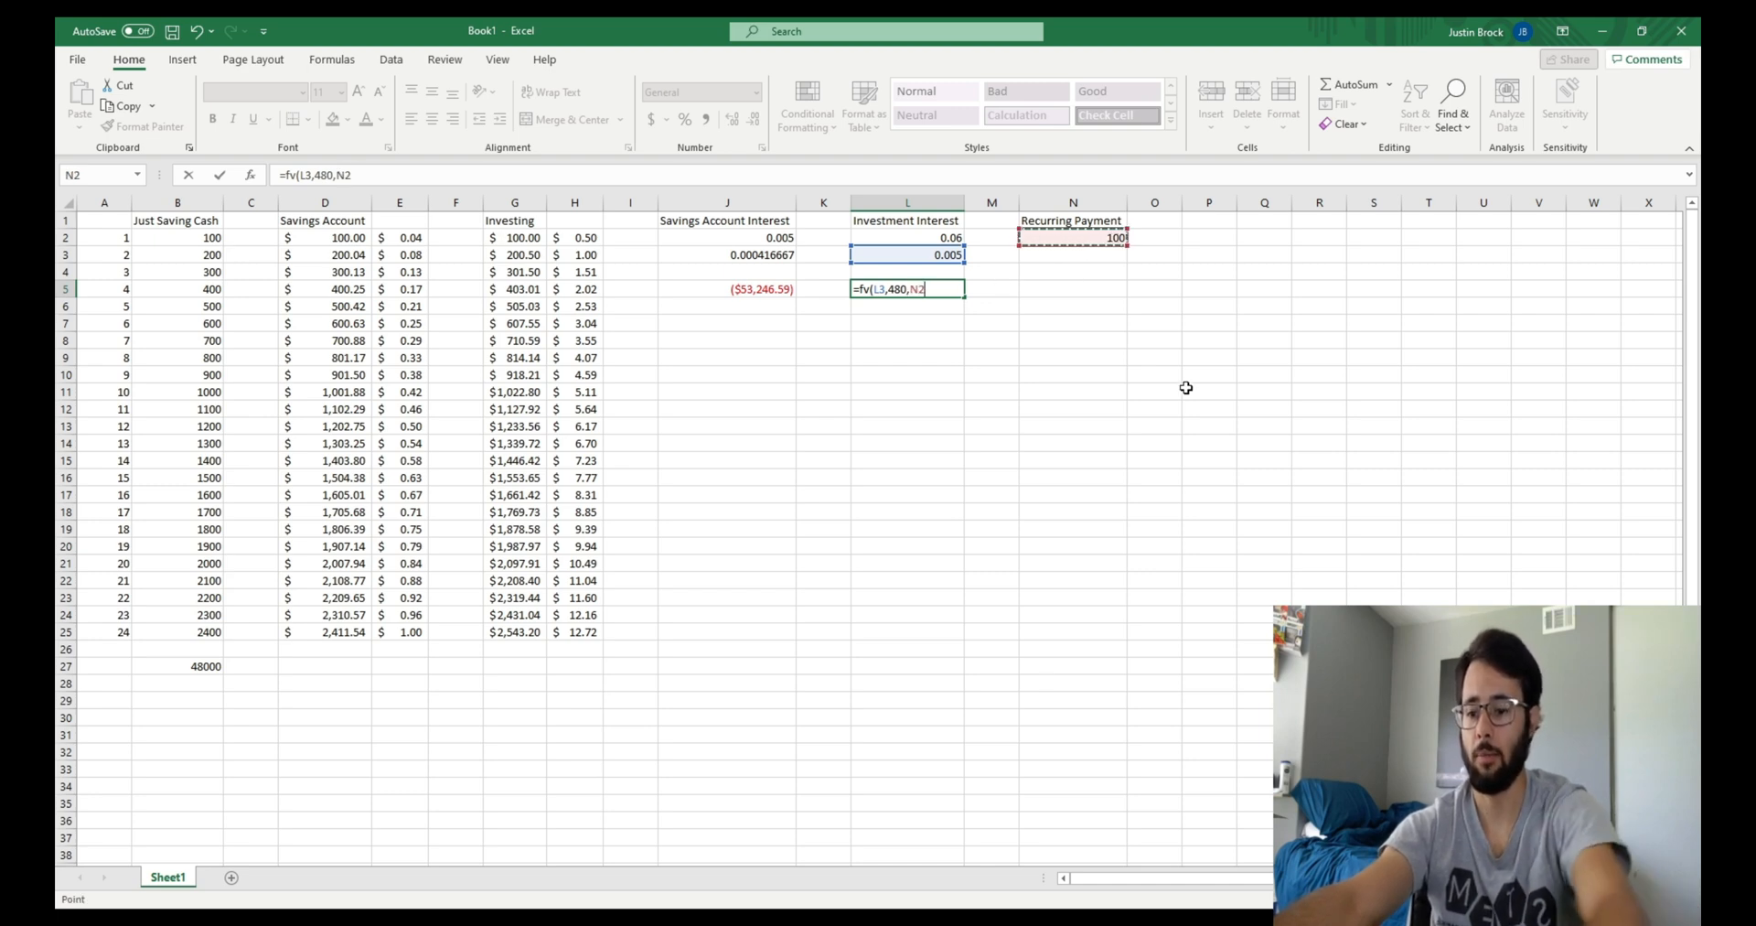
{"action": "type", "text": ","}
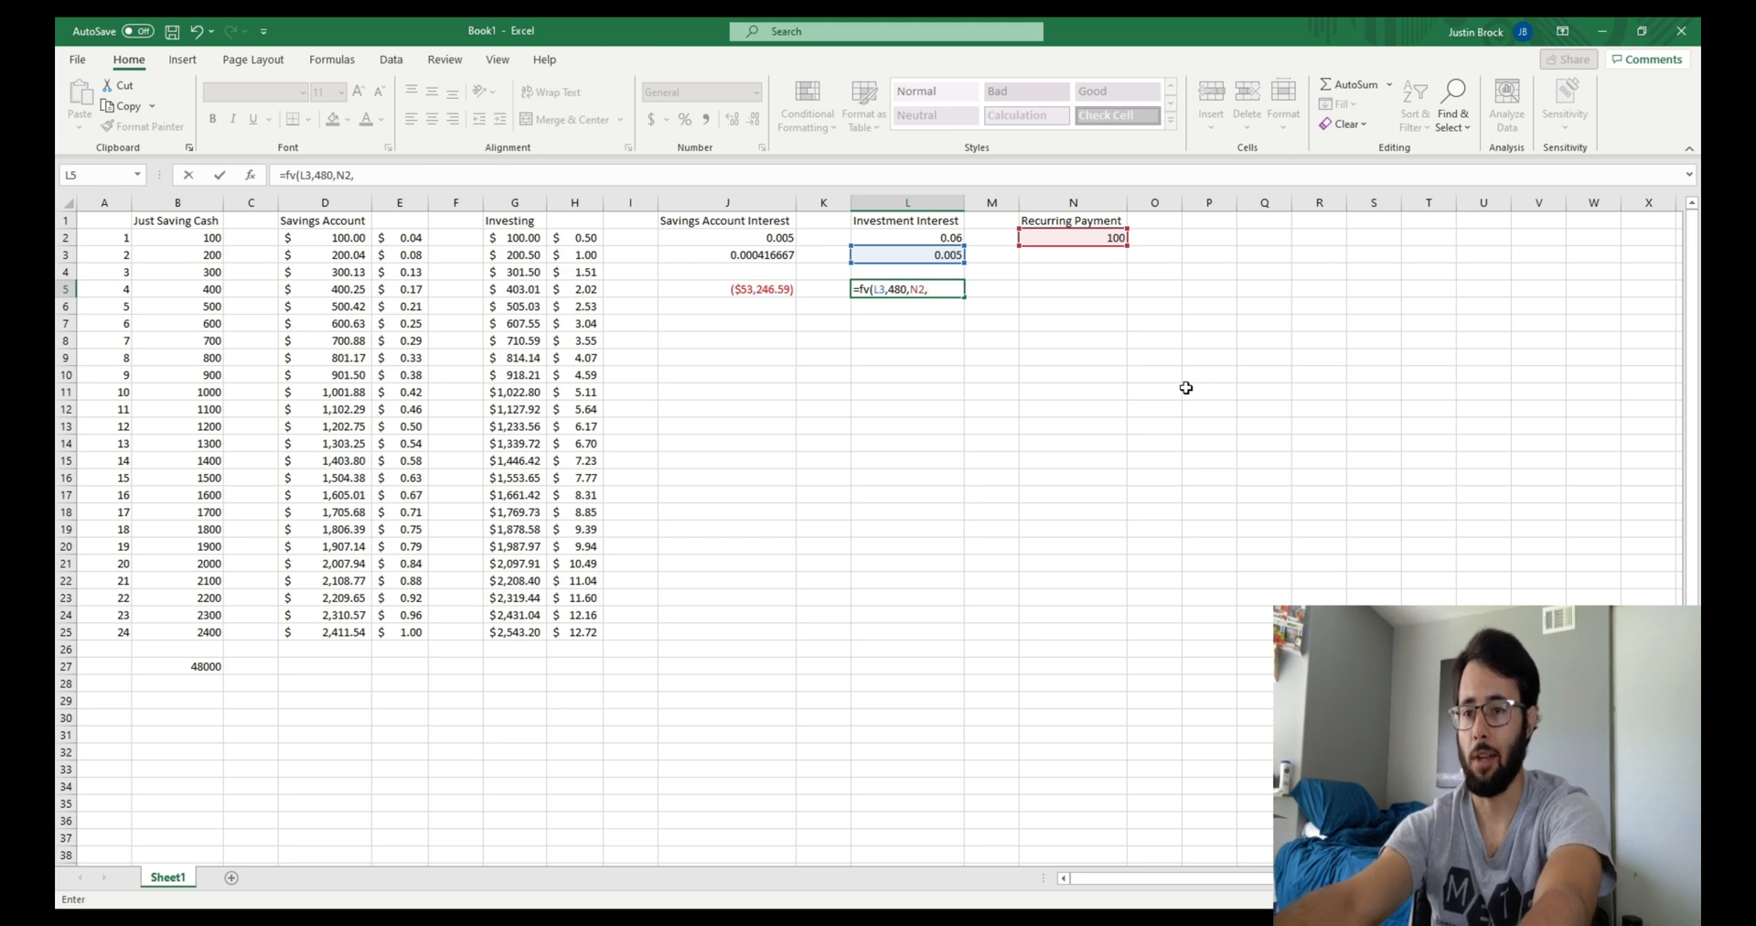
{"action": "type", "text": "100,0"}
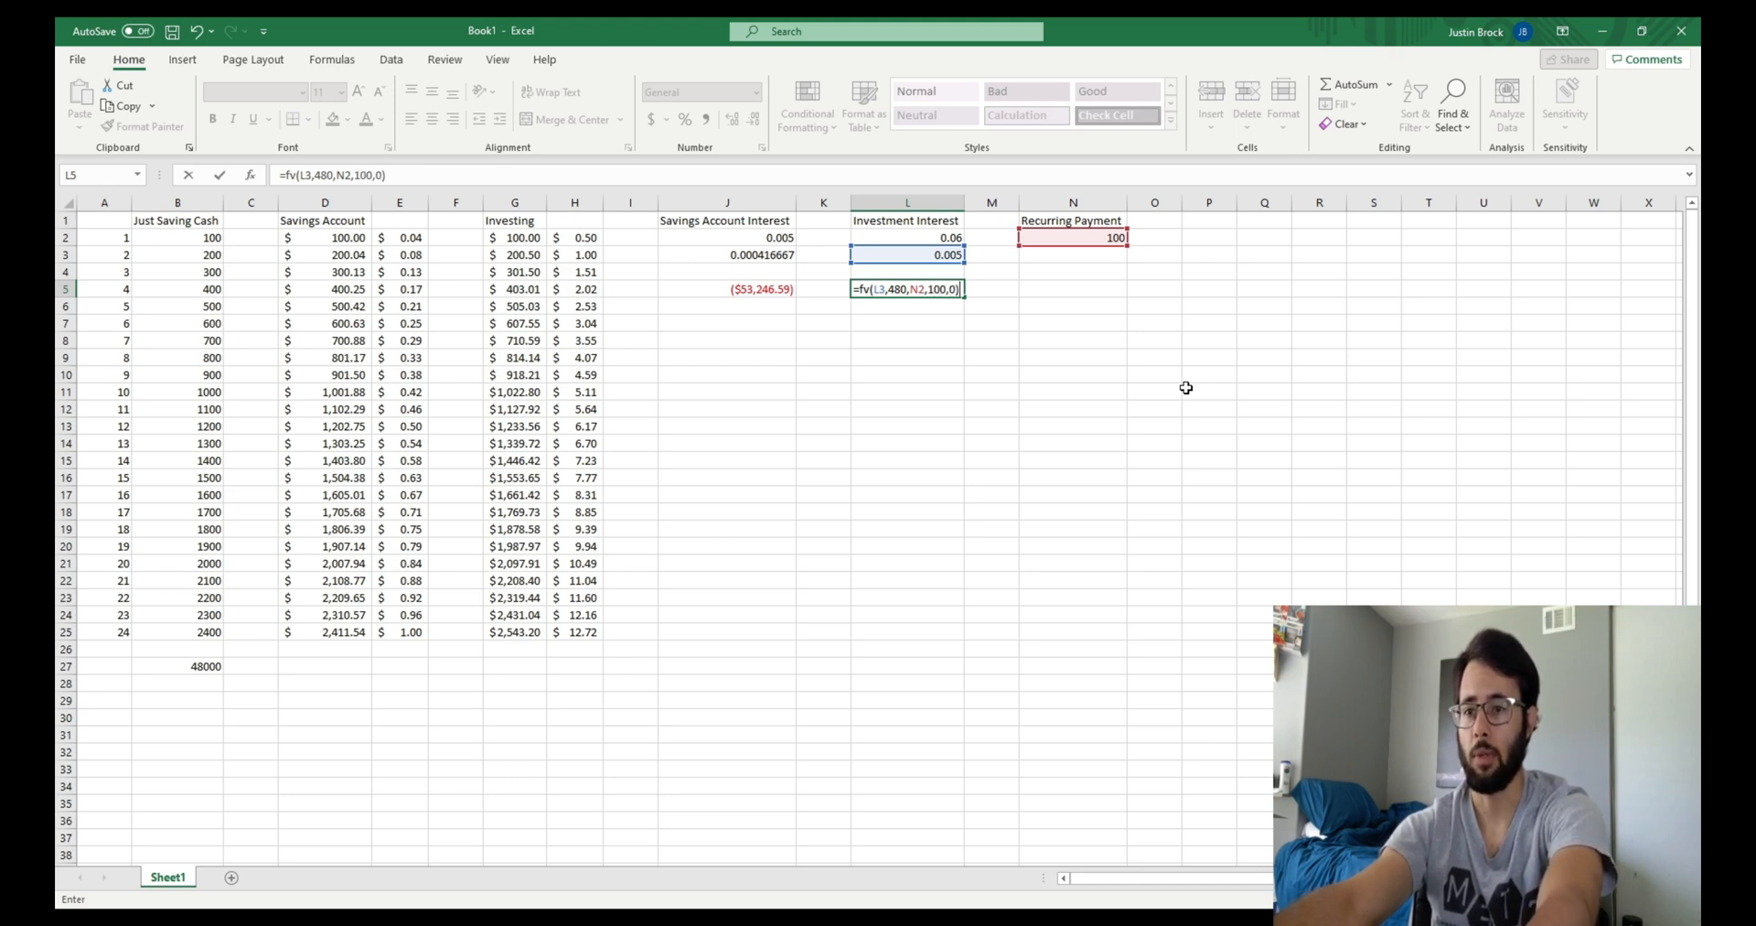
{"action": "key", "text": "Return"}
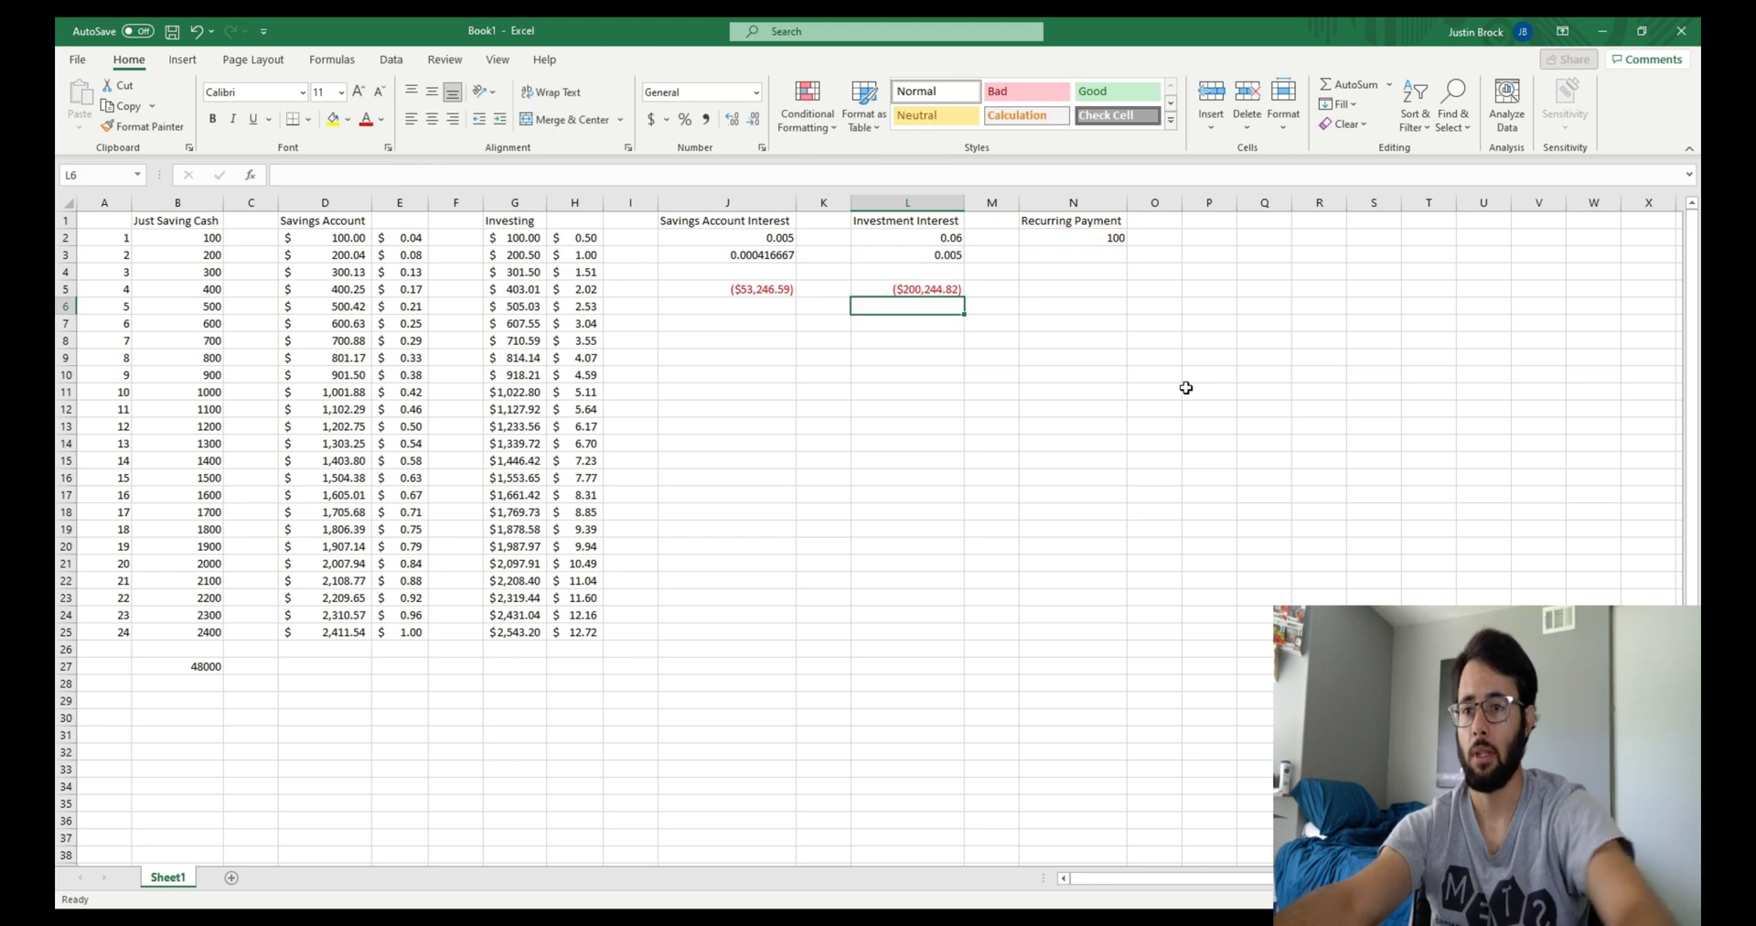
{"action": "left_click", "coordinate": [942, 290]}
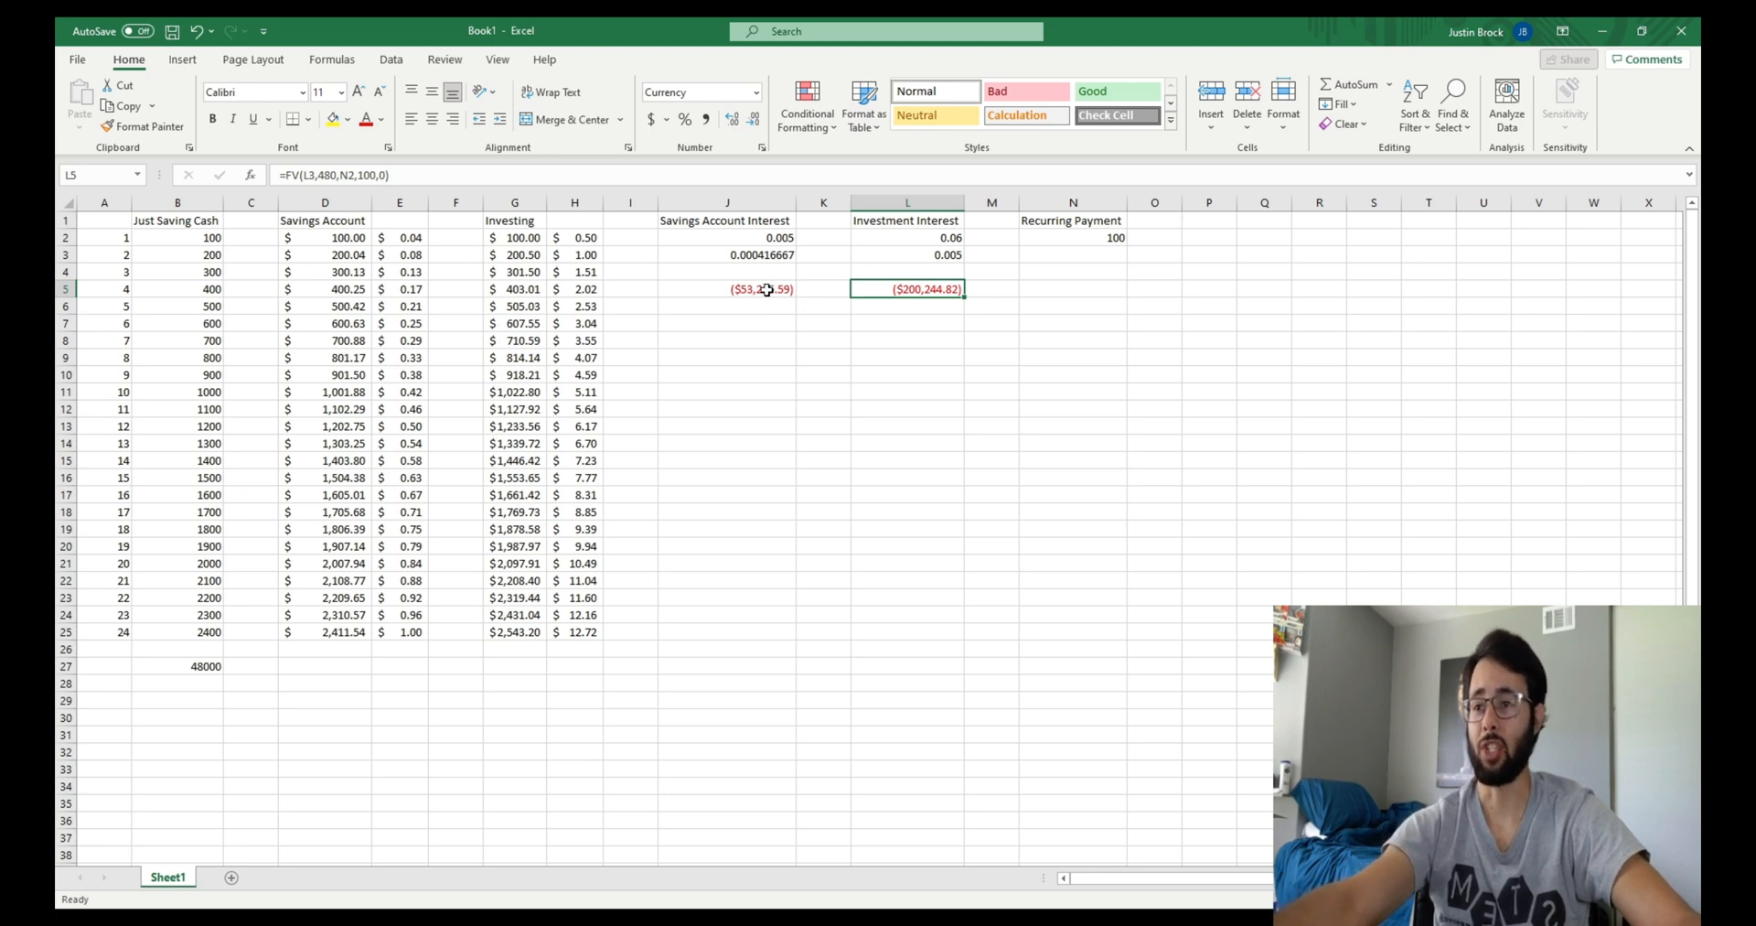
Clear the savings account's starting amount in D2
{"action": "double_click", "coordinate": [364, 238]}
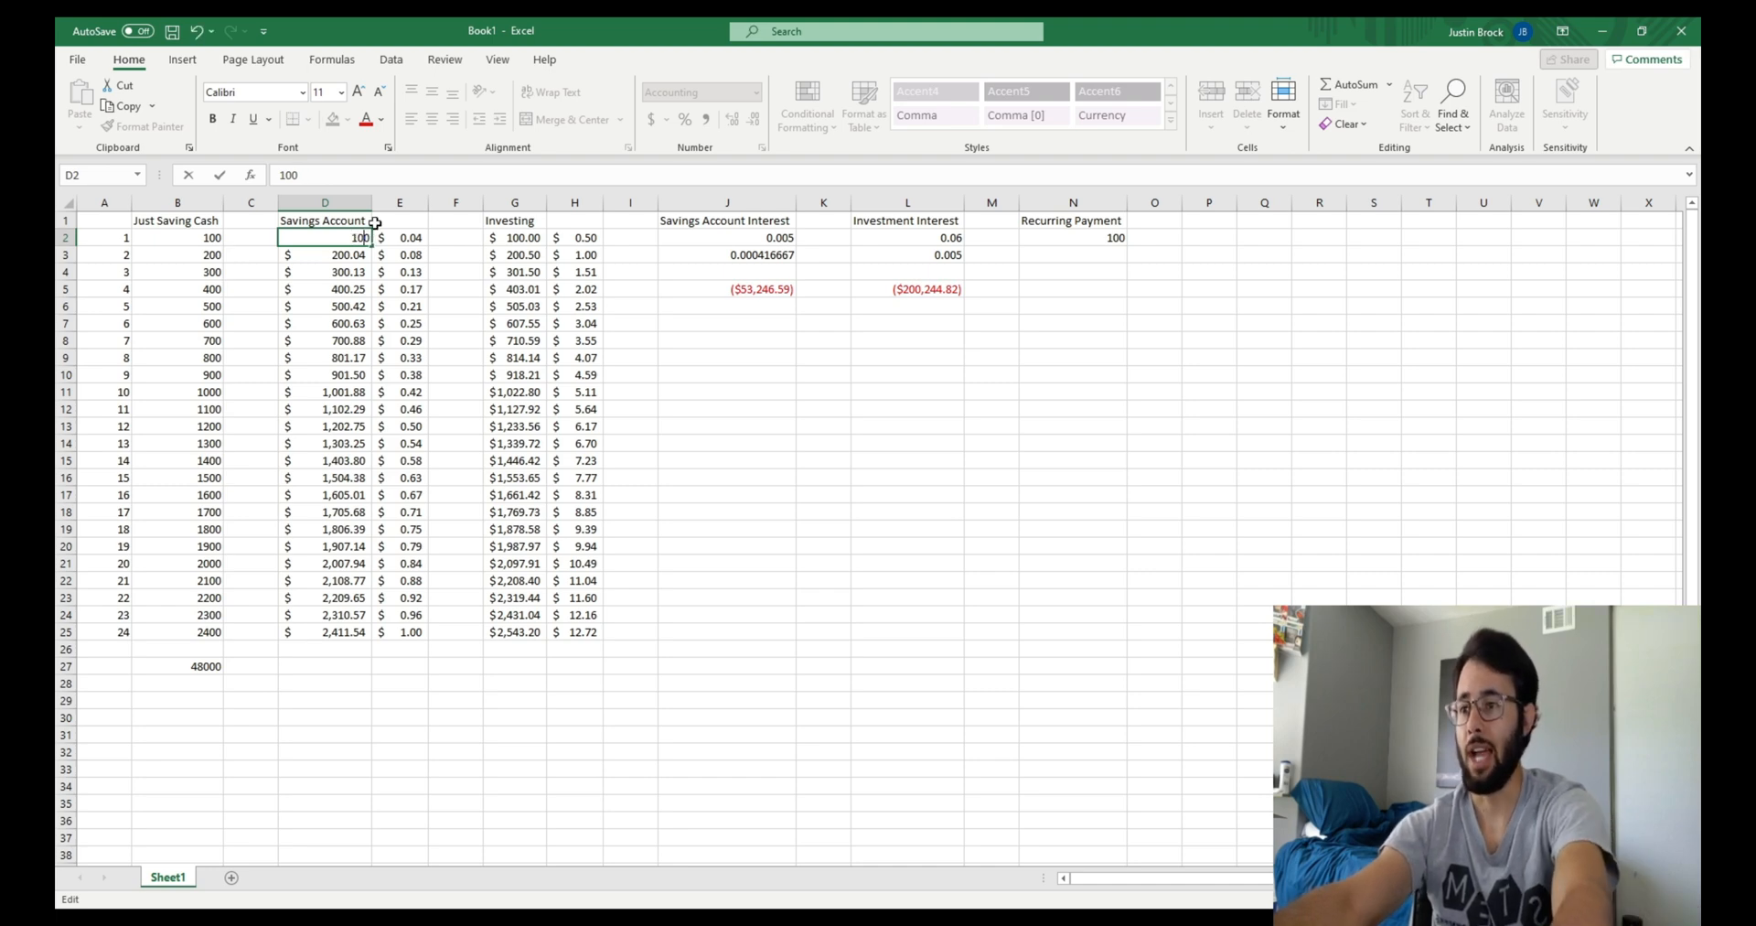
{"action": "key", "text": "BackSpace"}
{"action": "key", "text": "BackSpace"}
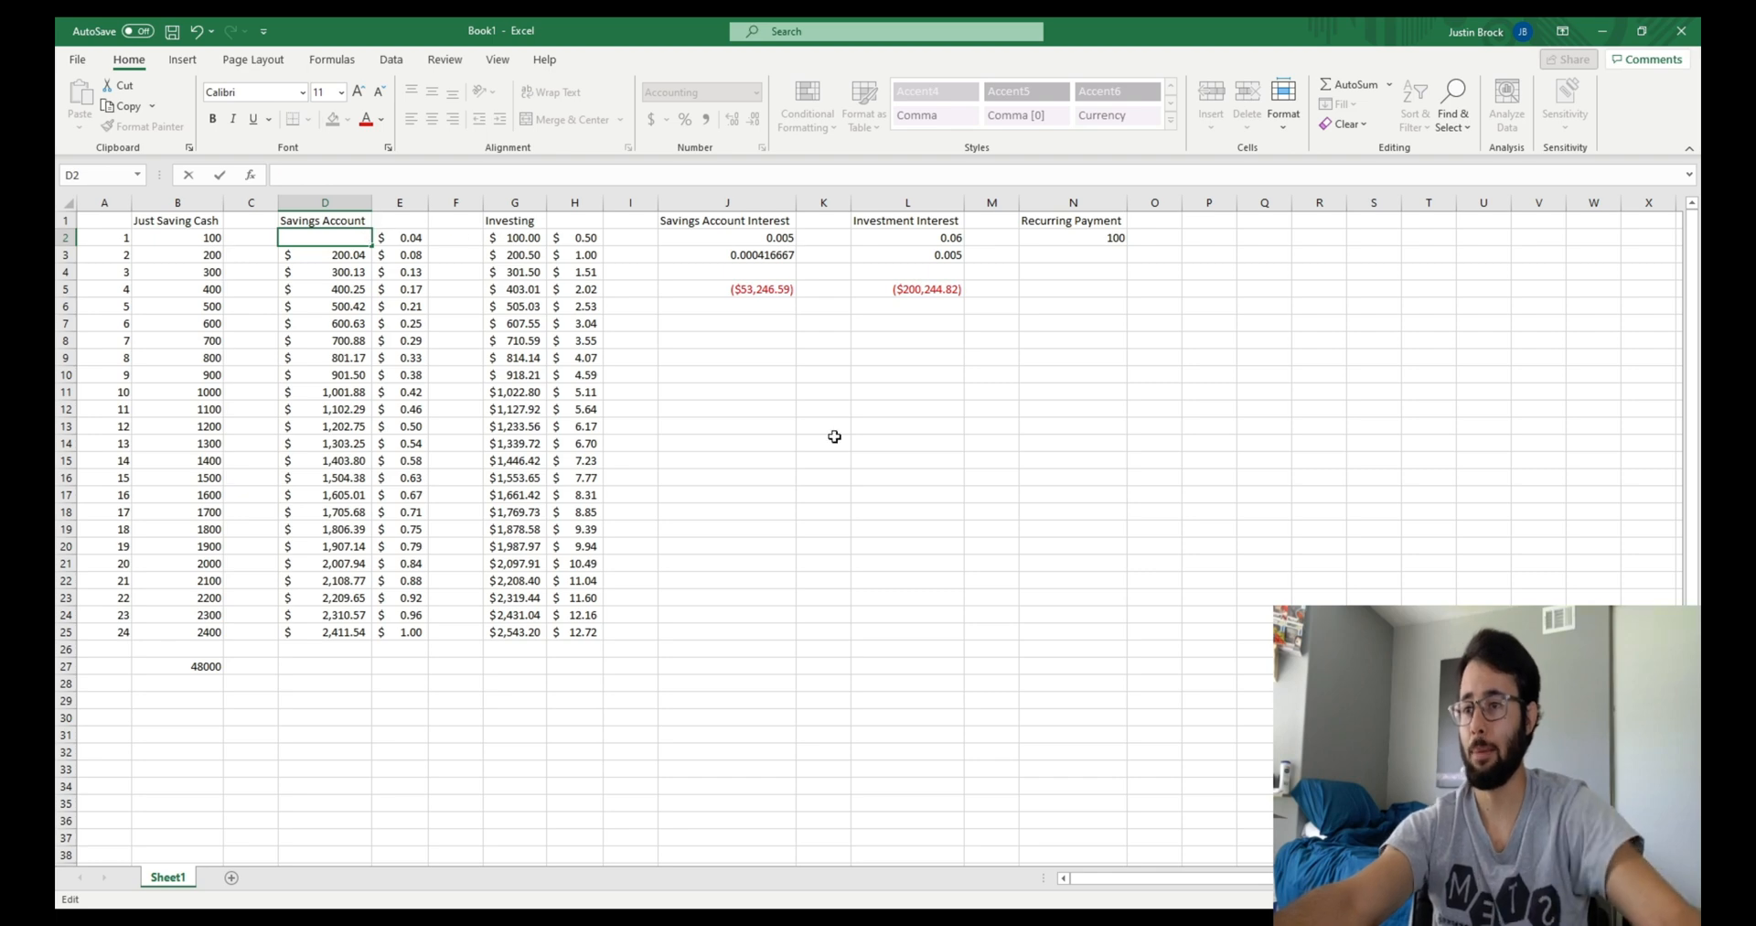
{"action": "left_click", "coordinate": [731, 304]}
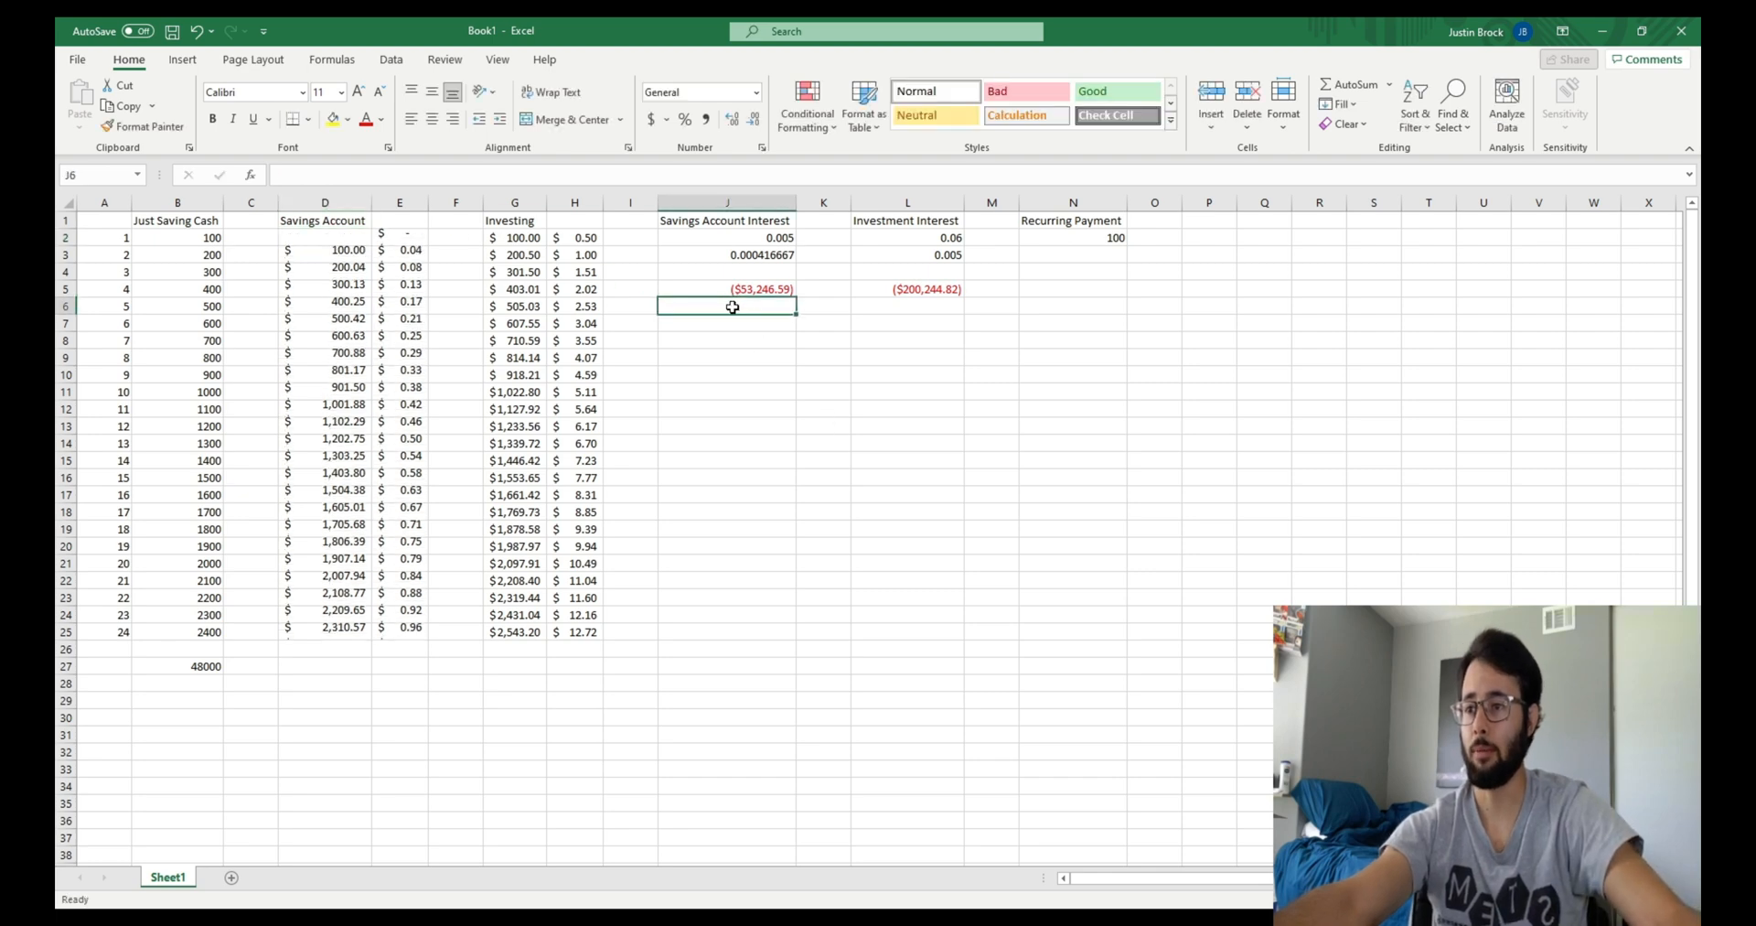
Add the heading Initial Payment in O1 and fit column O's width to it
{"action": "left_click", "coordinate": [1159, 224]}
{"action": "type", "text": "Init"}
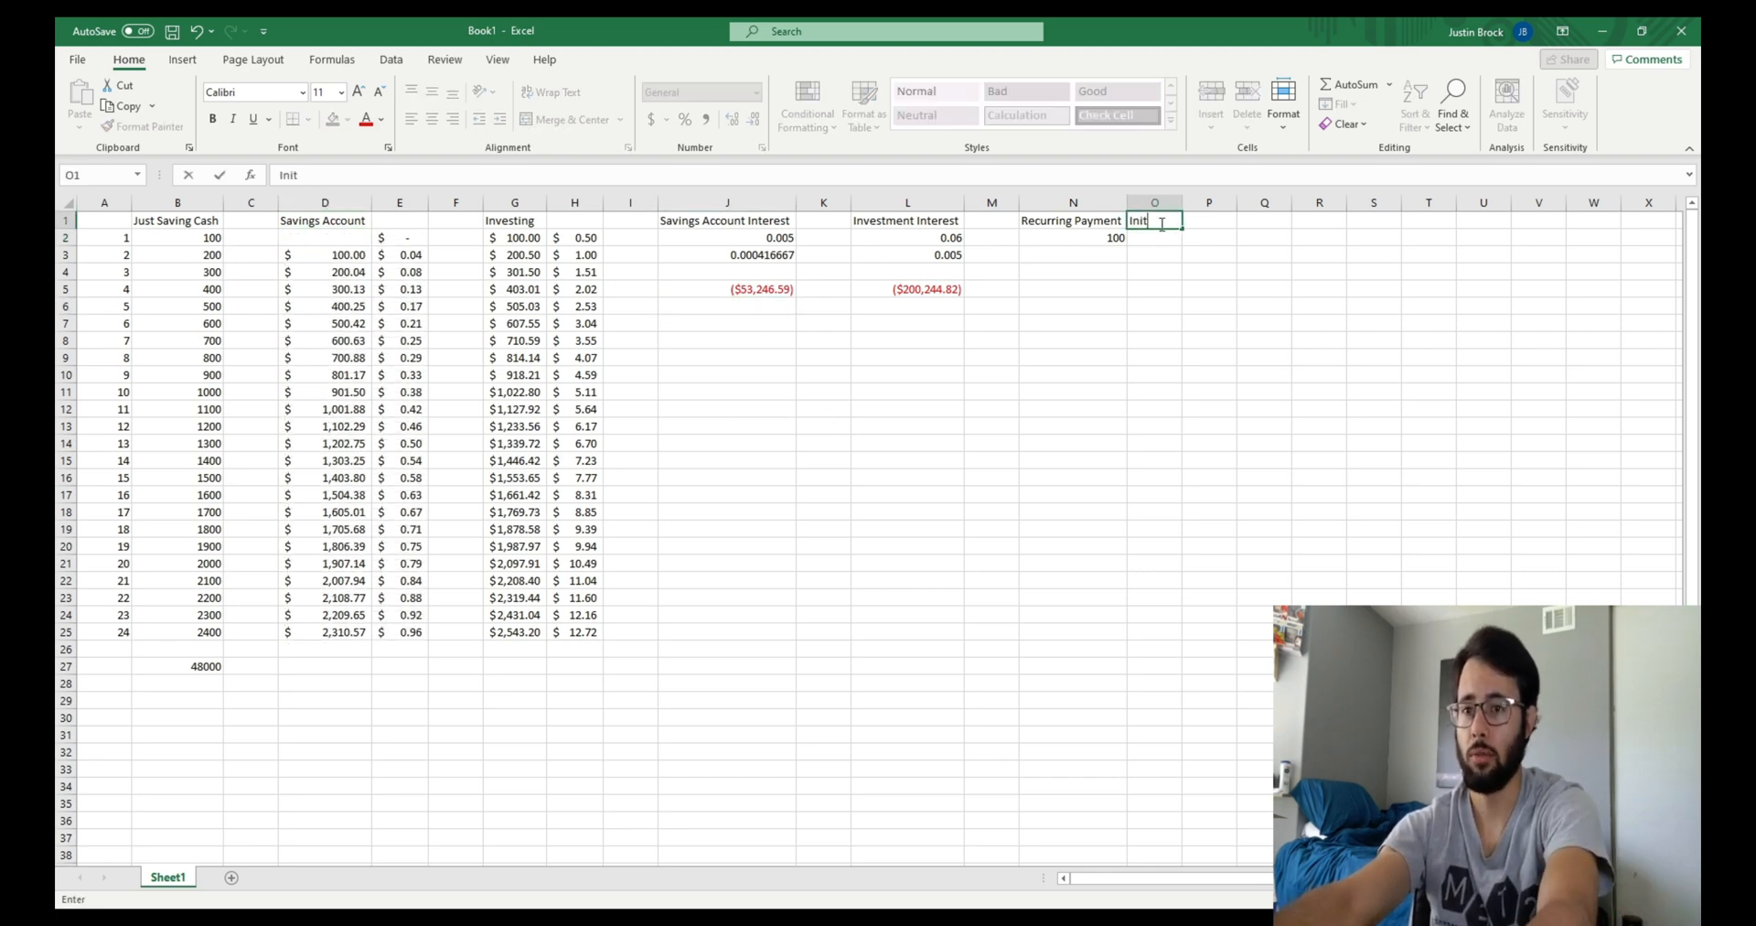
{"action": "type", "text": "ial Payment"}
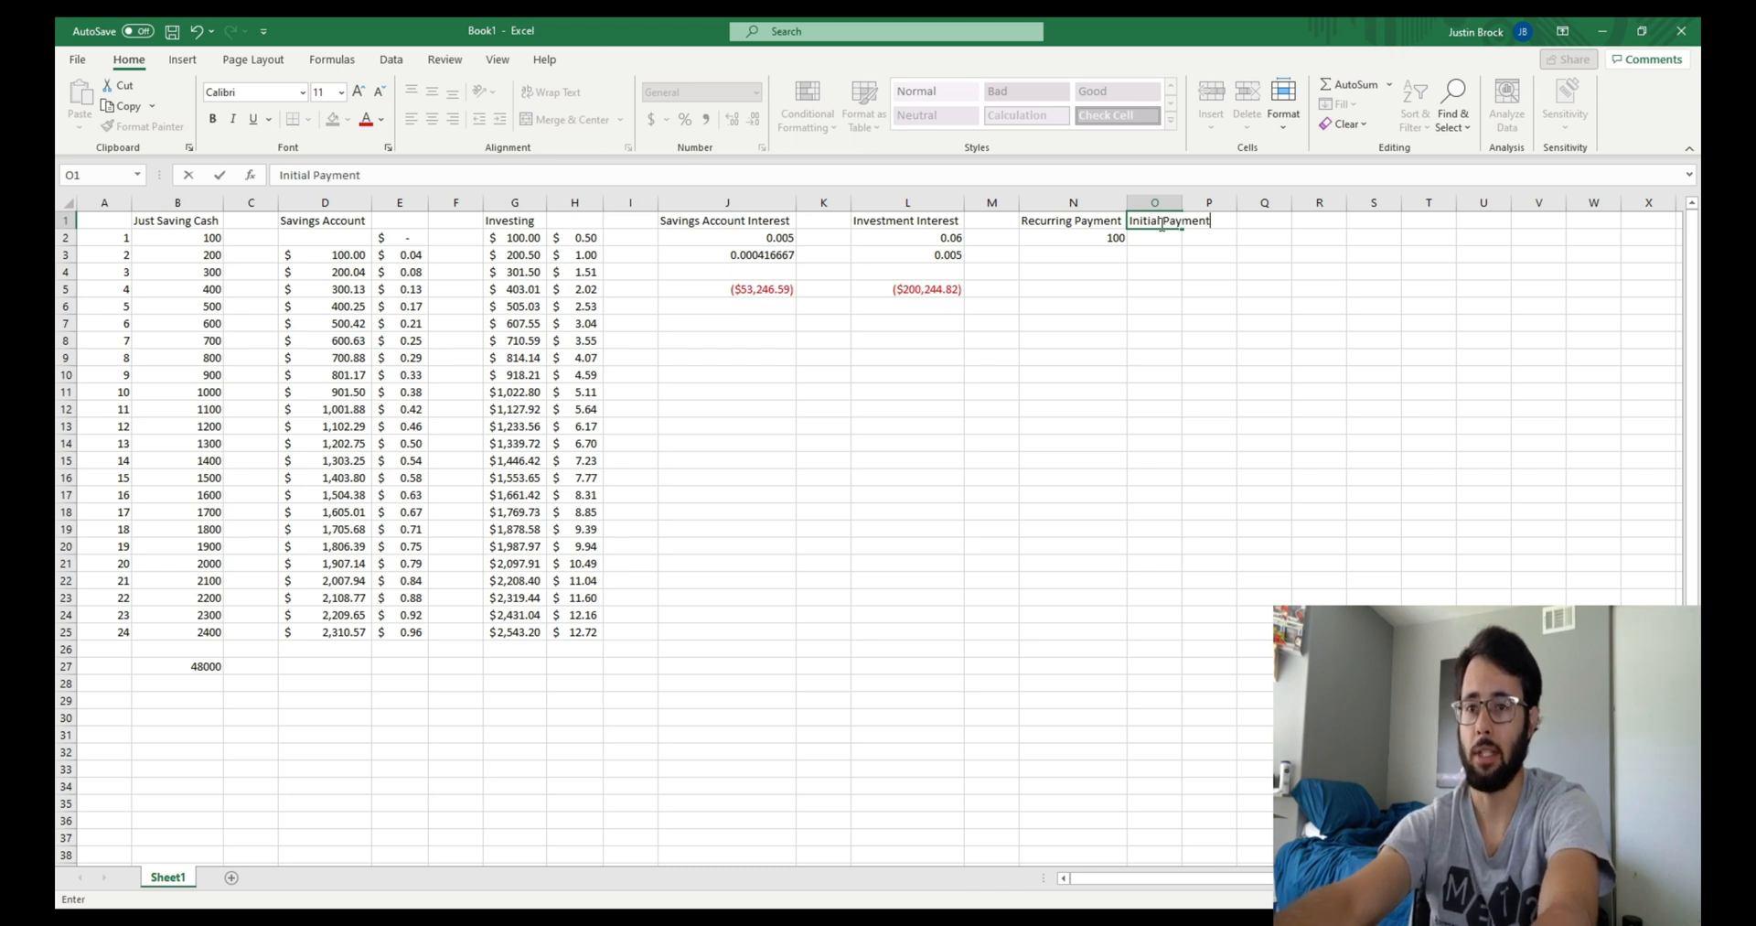
{"action": "key", "text": "Return"}
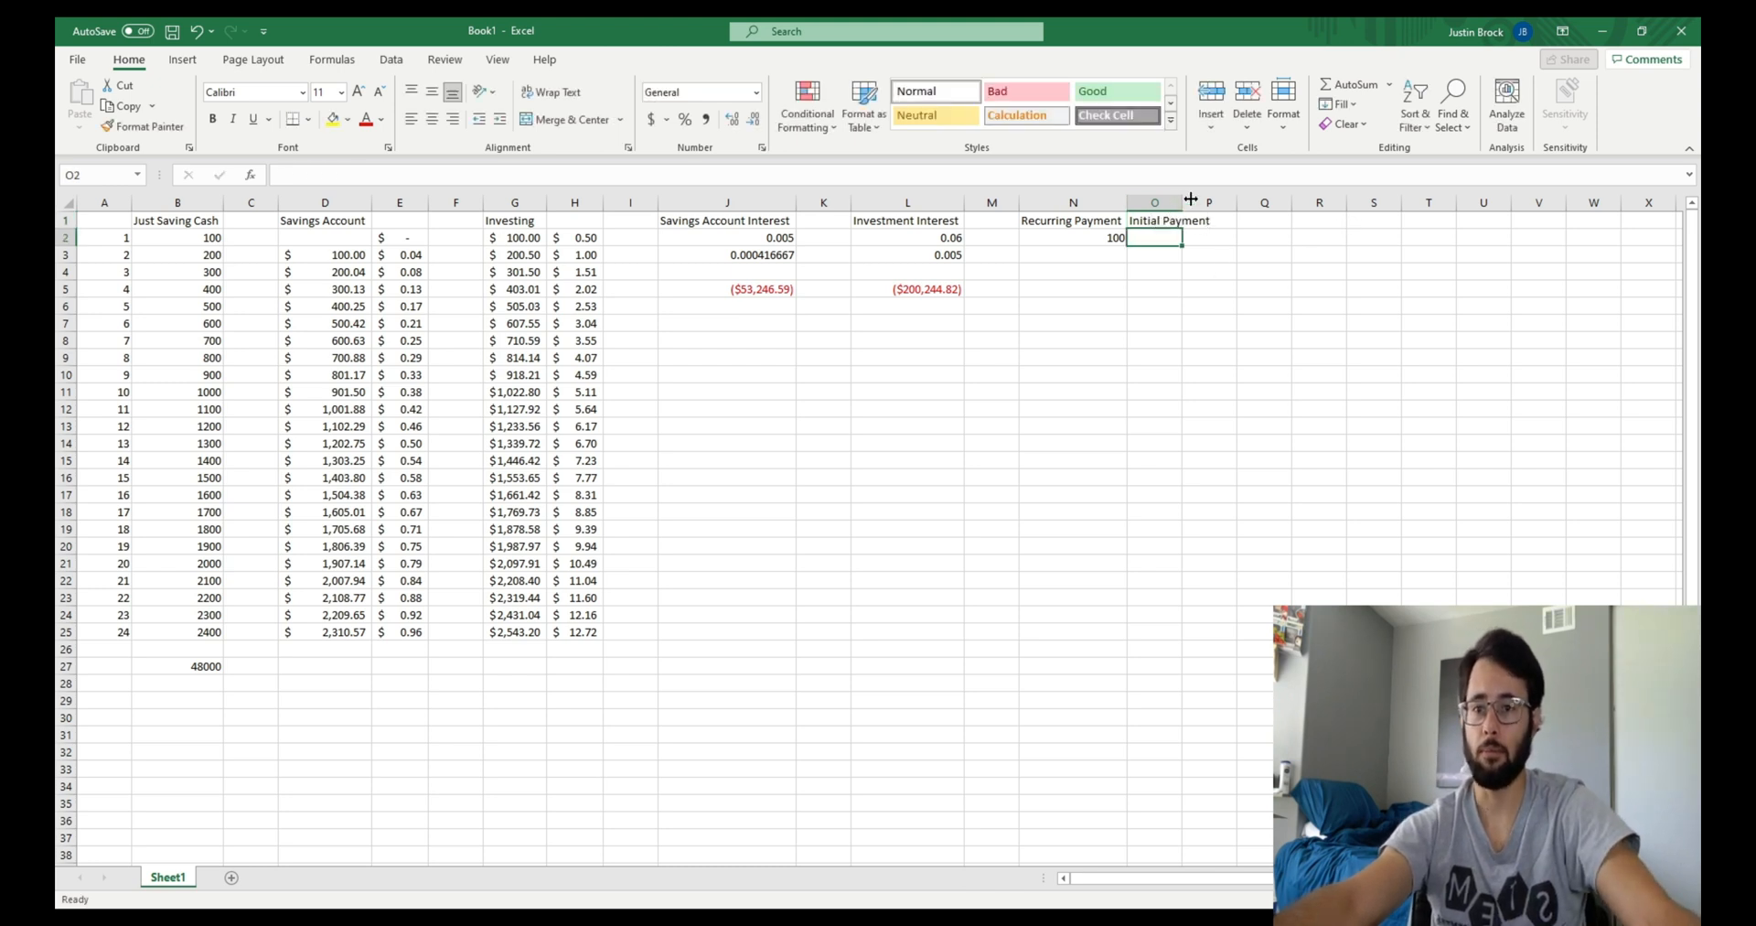
{"action": "double_click", "coordinate": [1178, 201]}
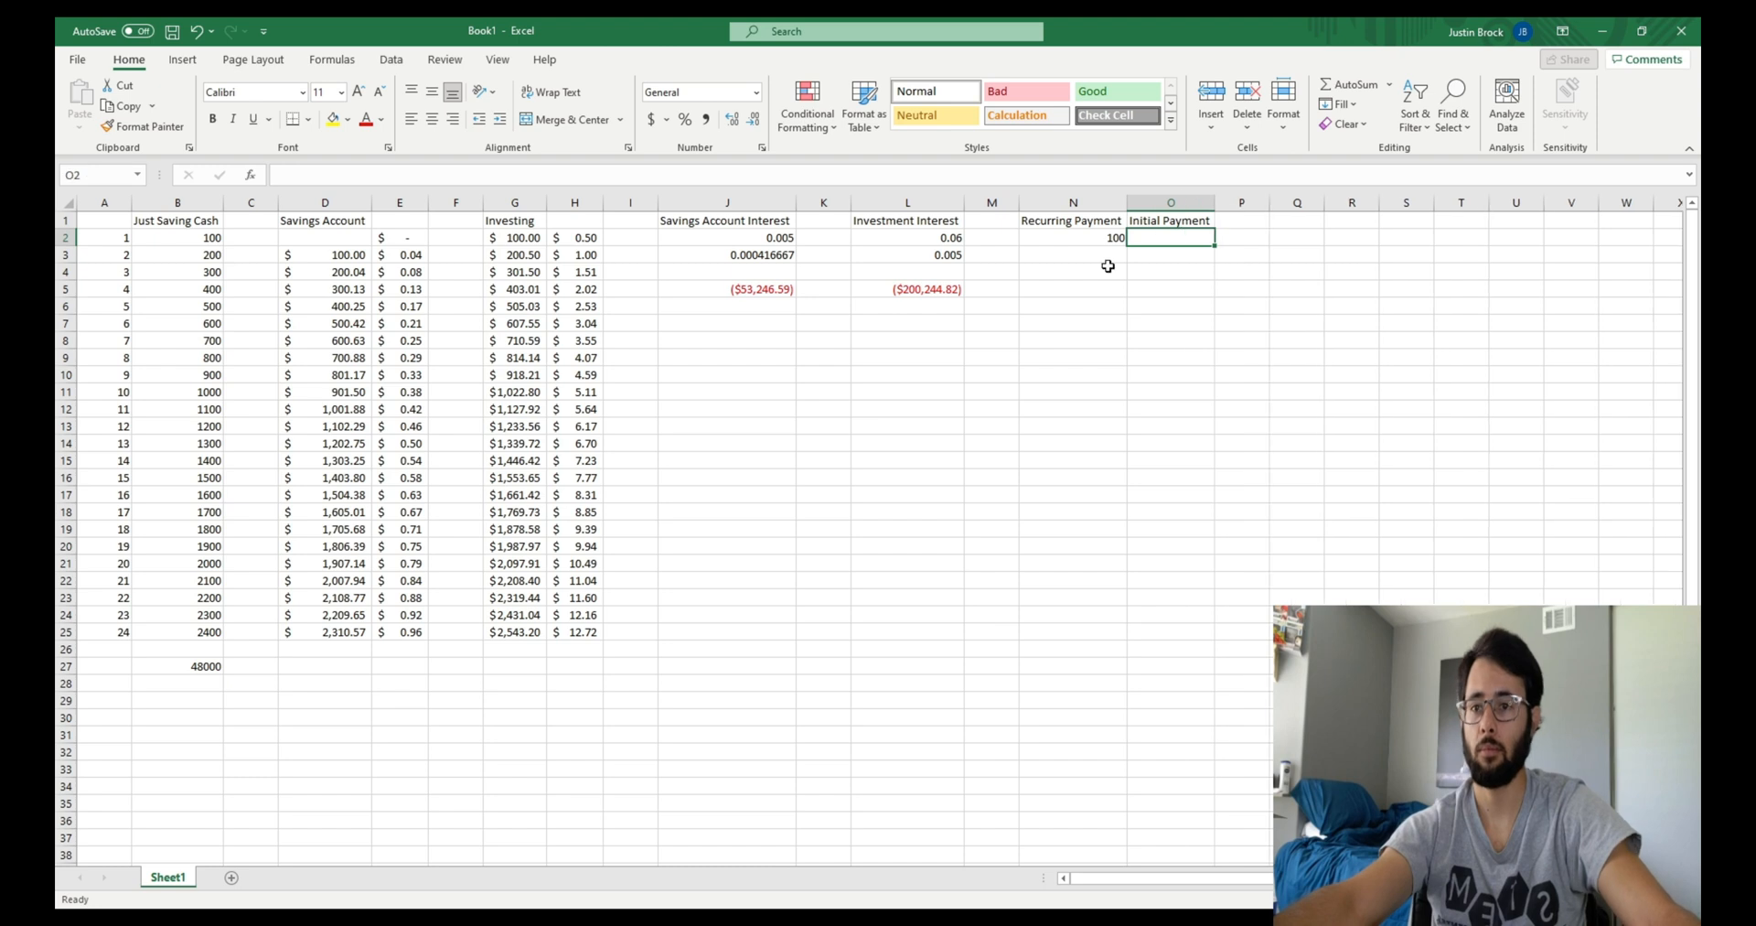
Enter 1000 as the initial payment in O2
{"action": "double_click", "coordinate": [1142, 237]}
{"action": "type", "text": "100"}
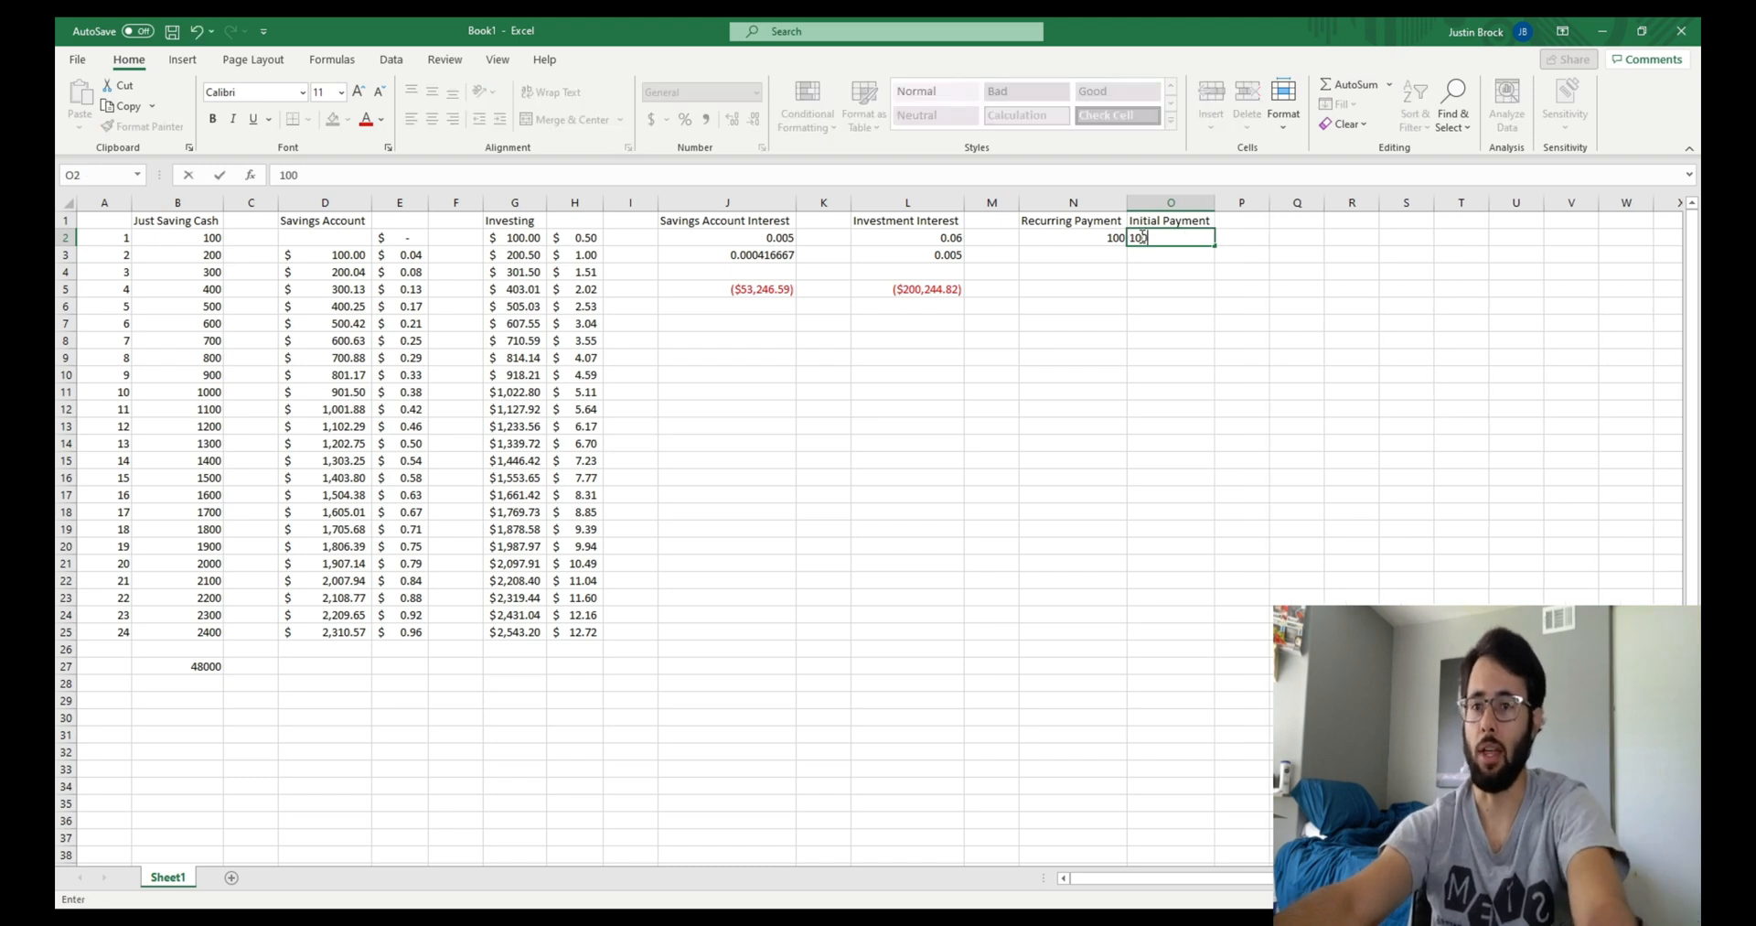
{"action": "type", "text": "0"}
{"action": "key", "text": "Return"}
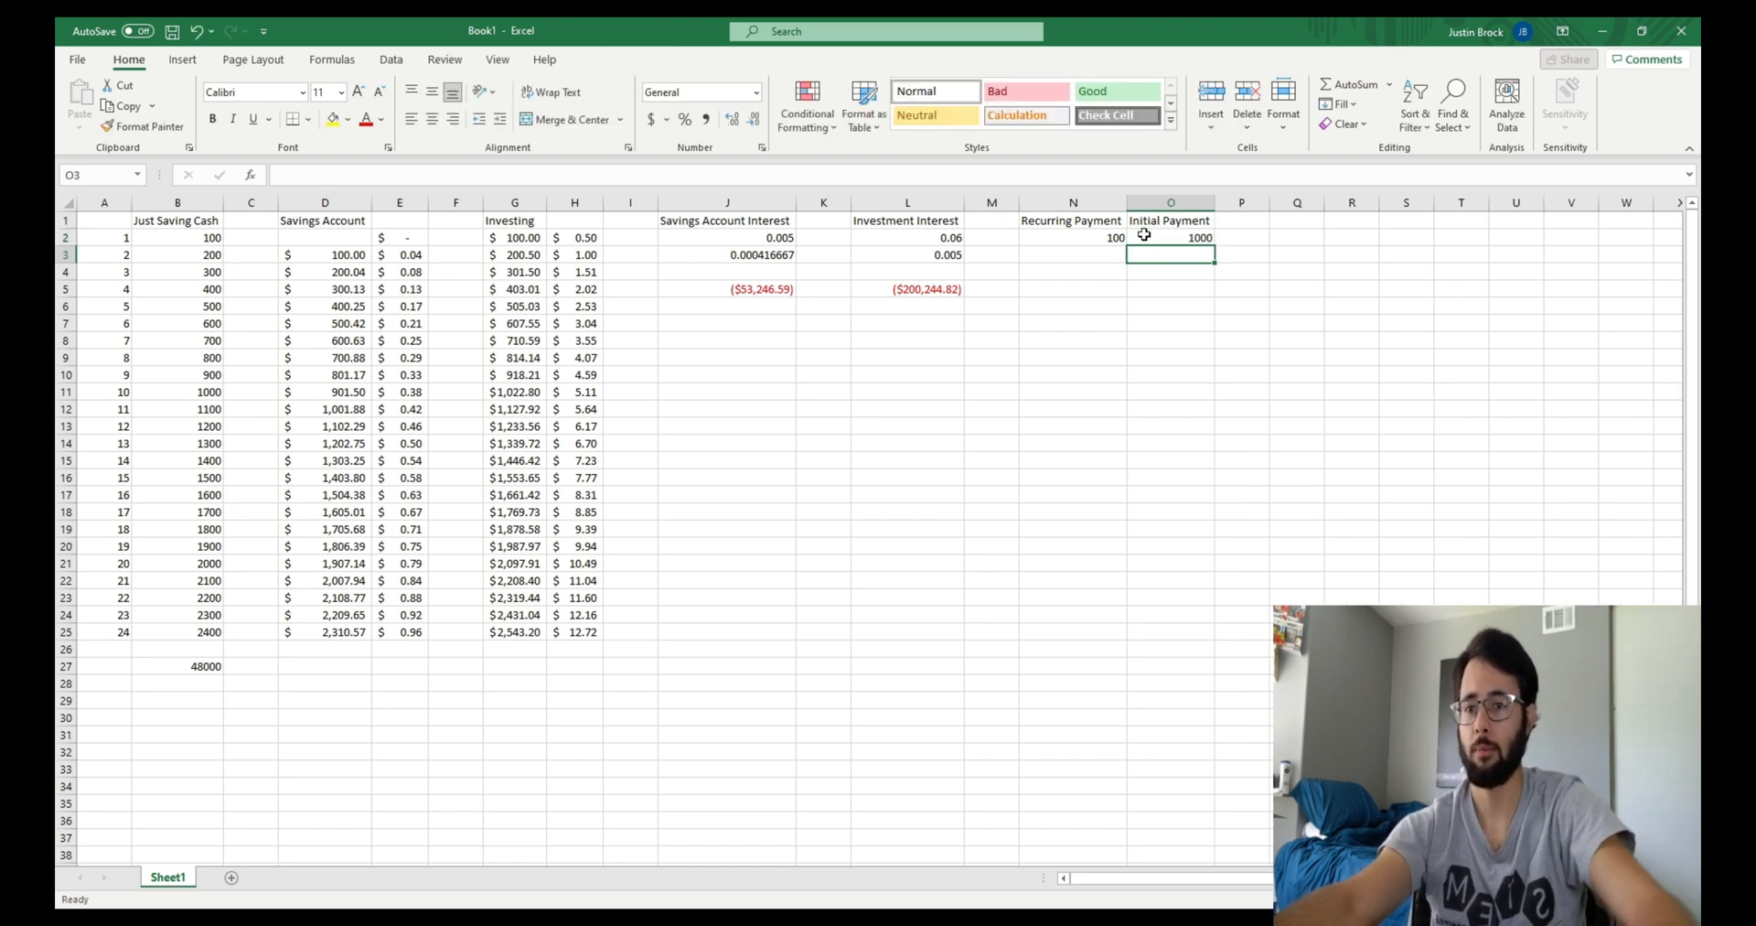
Link the savings account's starting amount in D2 to the initial payment with the absolute reference =$O$2
{"action": "left_click", "coordinate": [329, 238]}
{"action": "type", "text": "="}
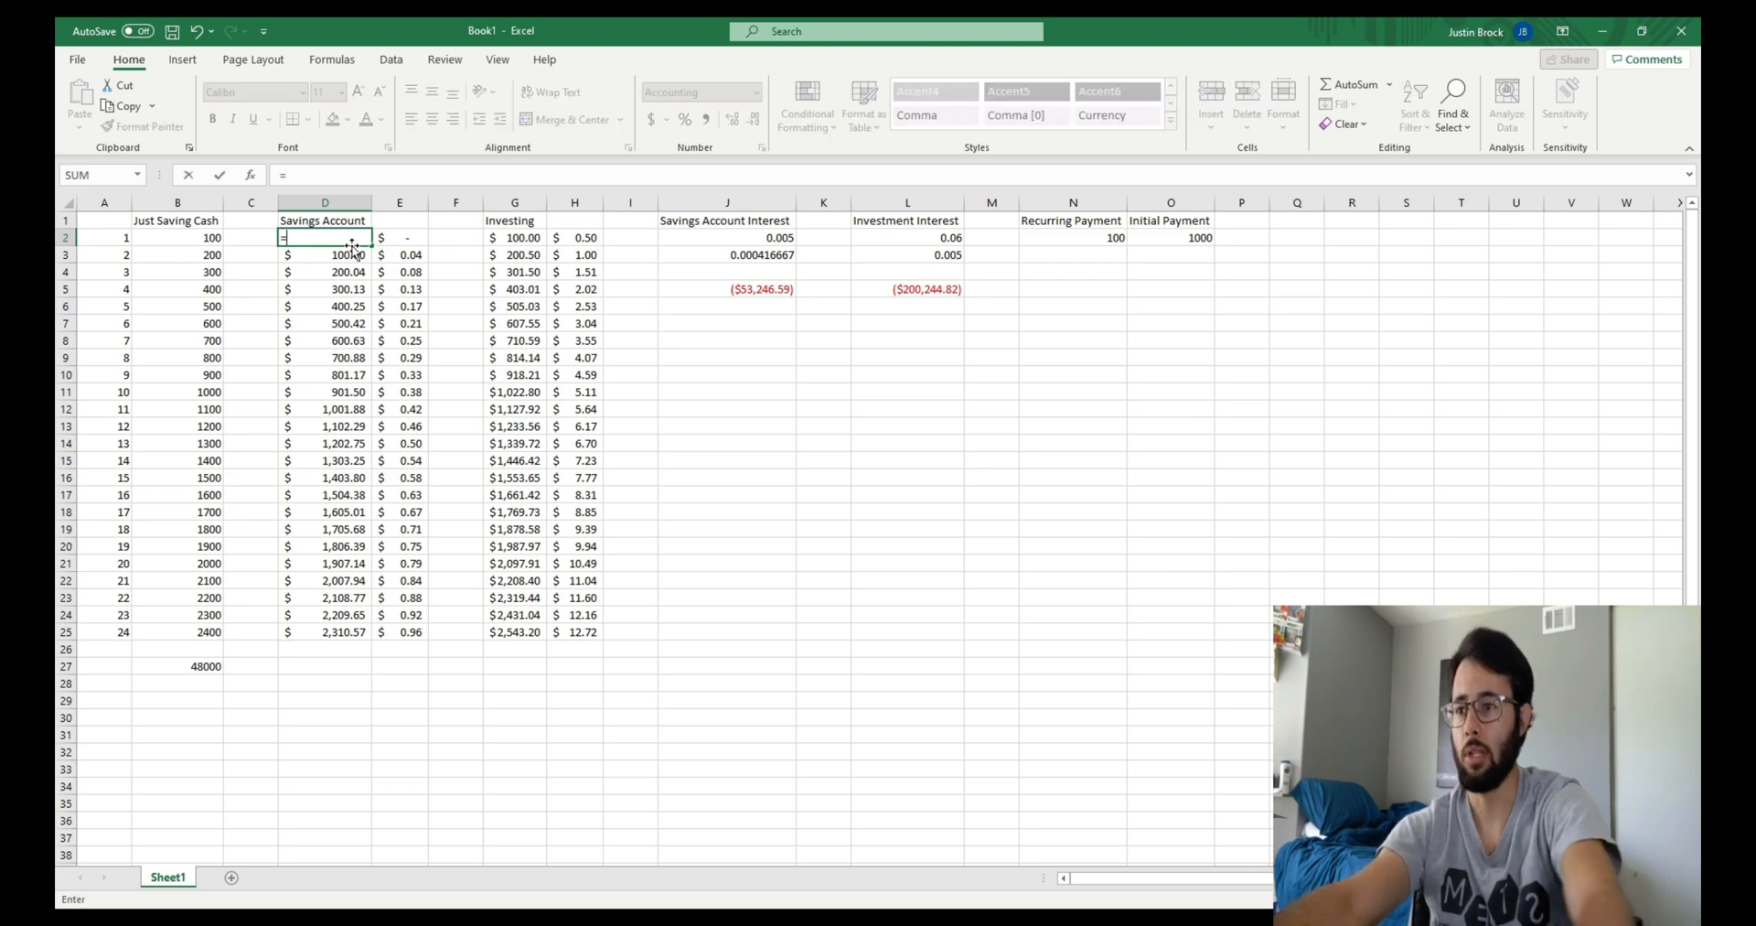
{"action": "left_click", "coordinate": [1206, 241]}
{"action": "left_click", "coordinate": [337, 234]}
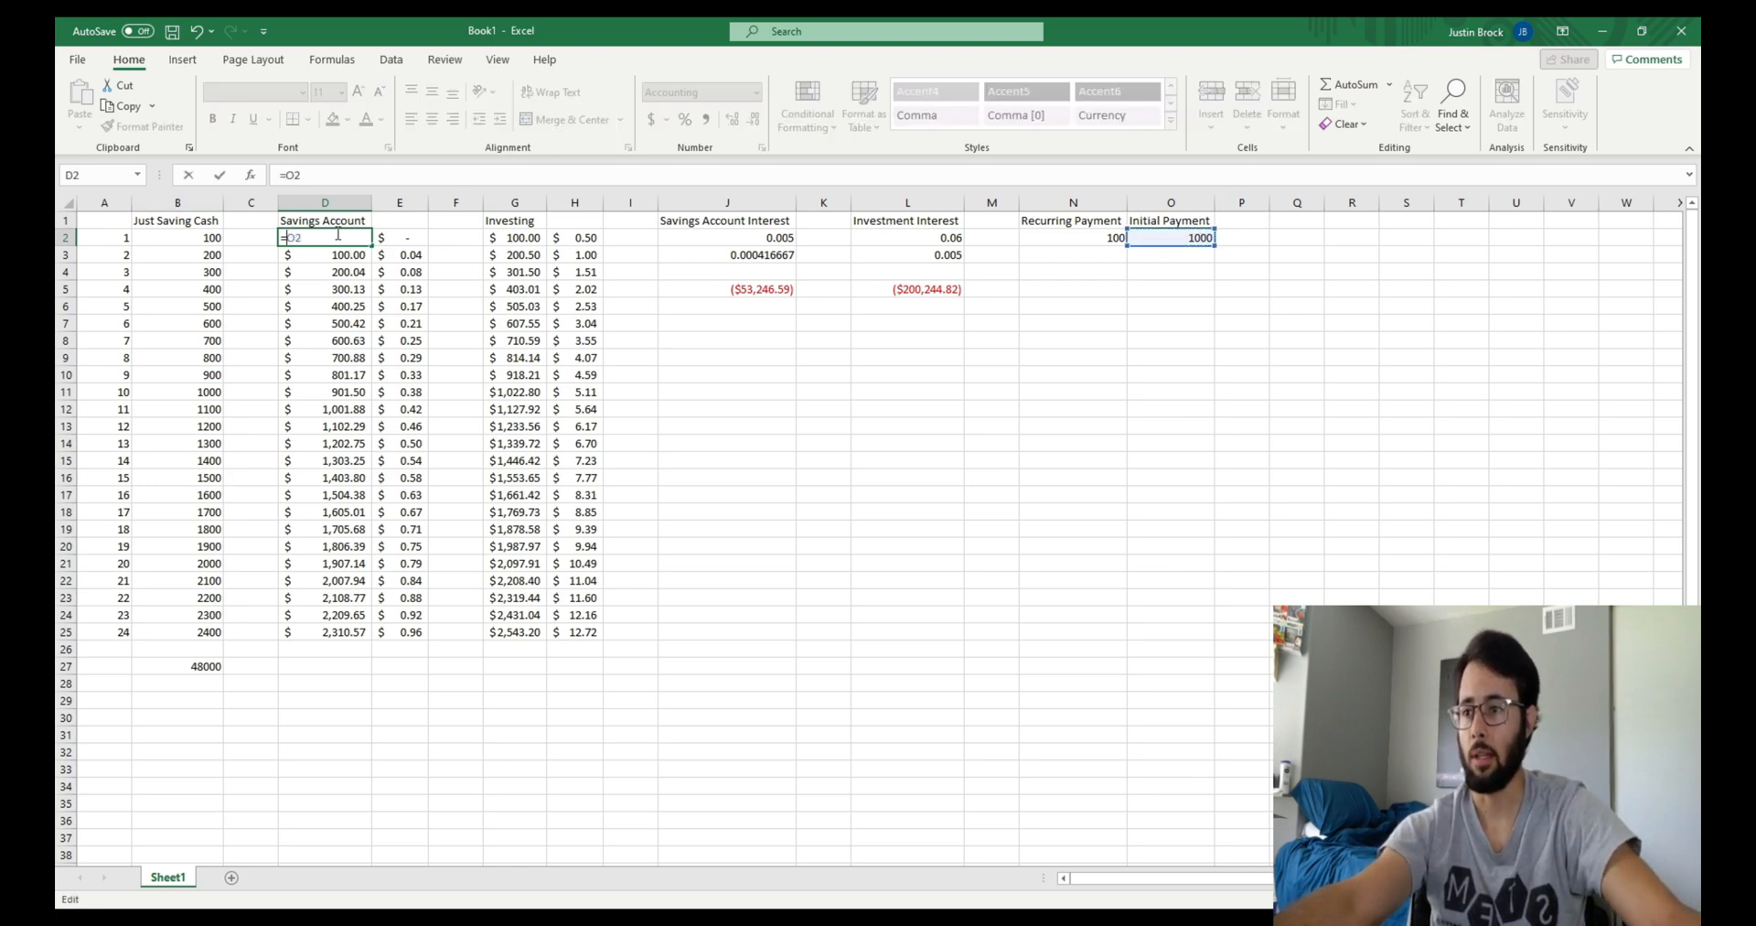
{"action": "type", "text": "$O$"}
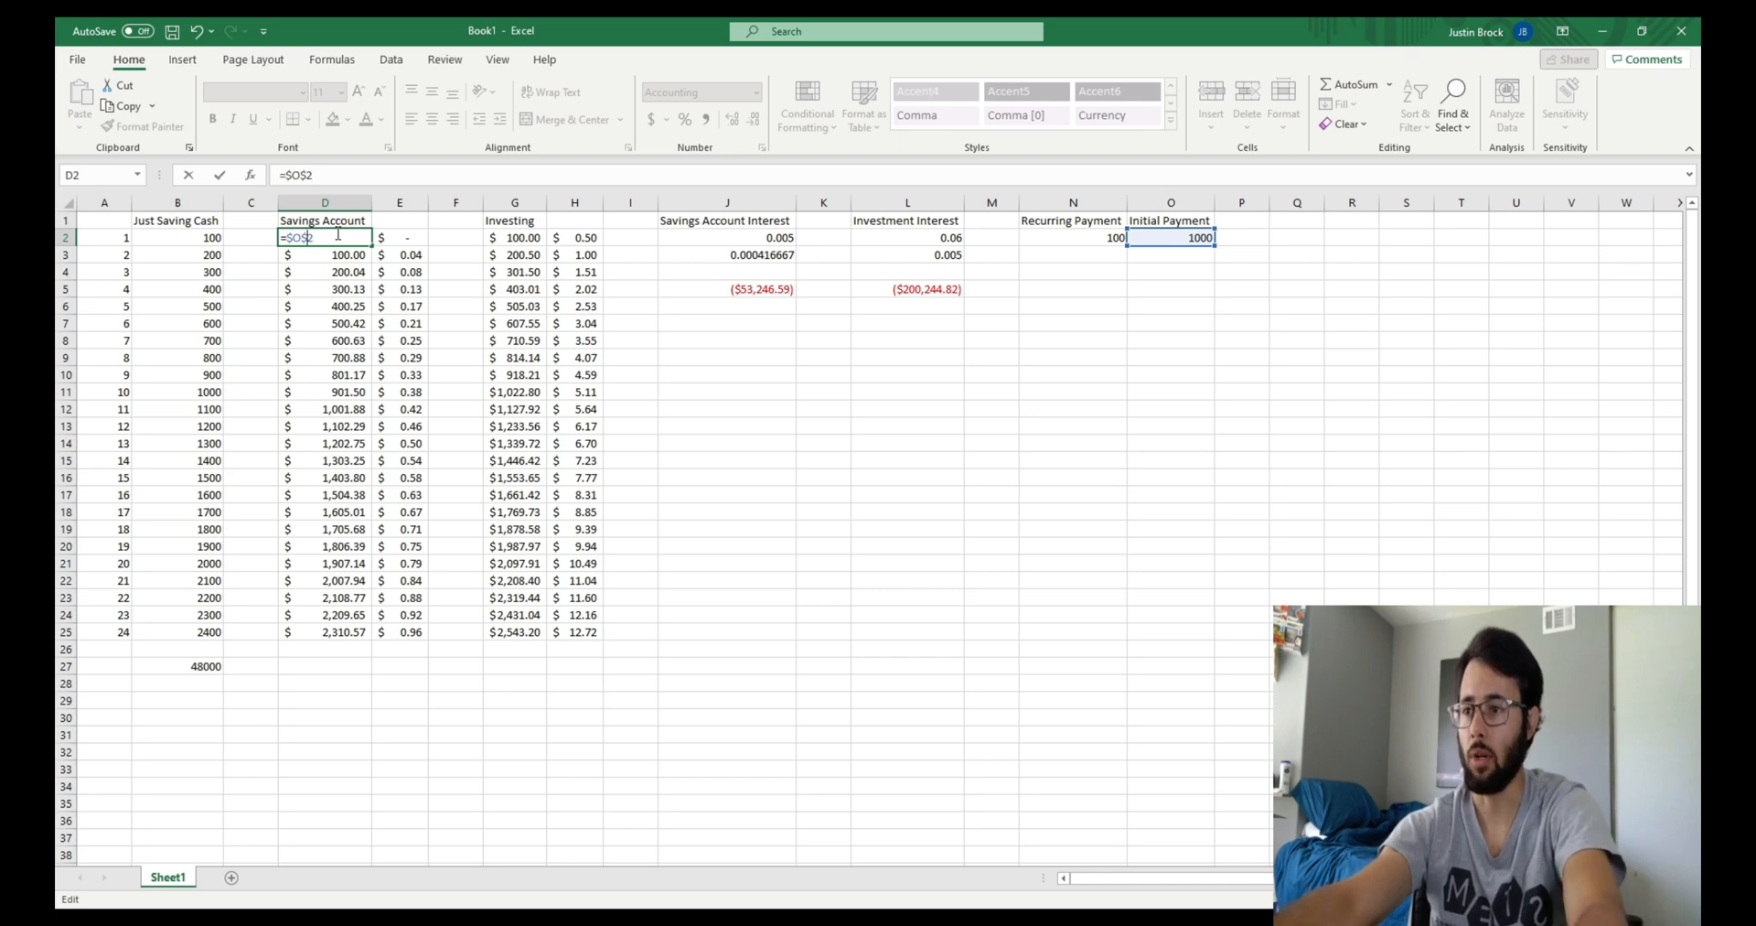
{"action": "key", "text": "Return"}
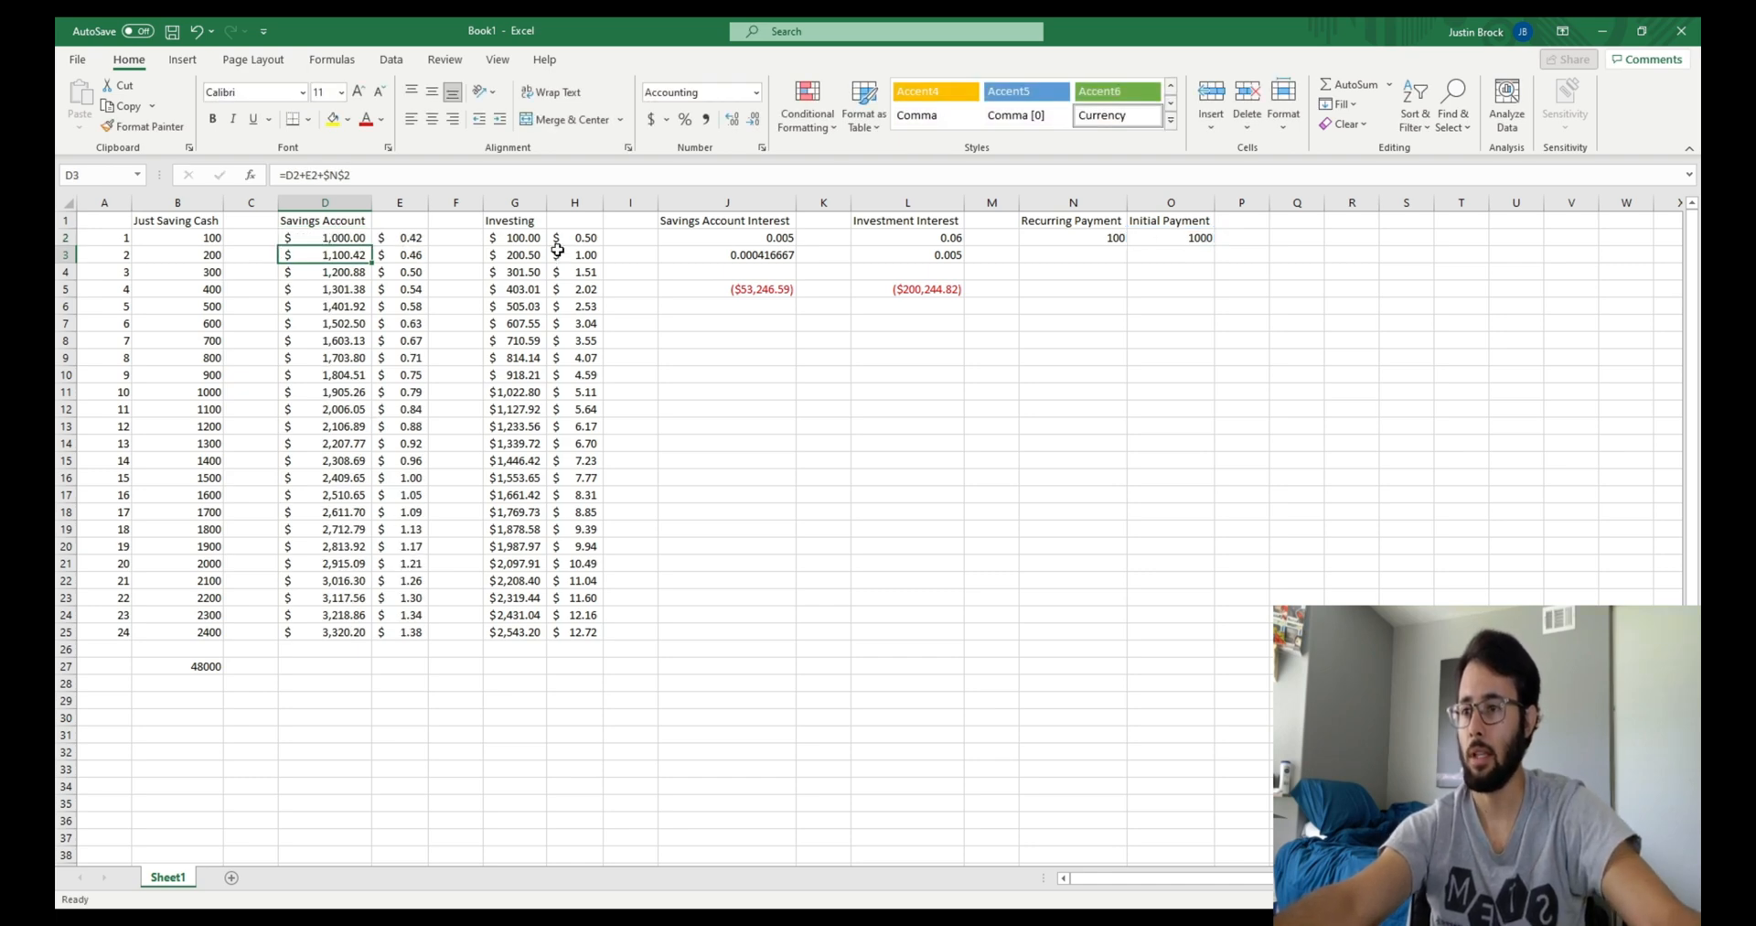
Replace the Investing starting amount in G2 with the absolute reference =$O$2 to the initial payment
{"action": "double_click", "coordinate": [518, 236]}
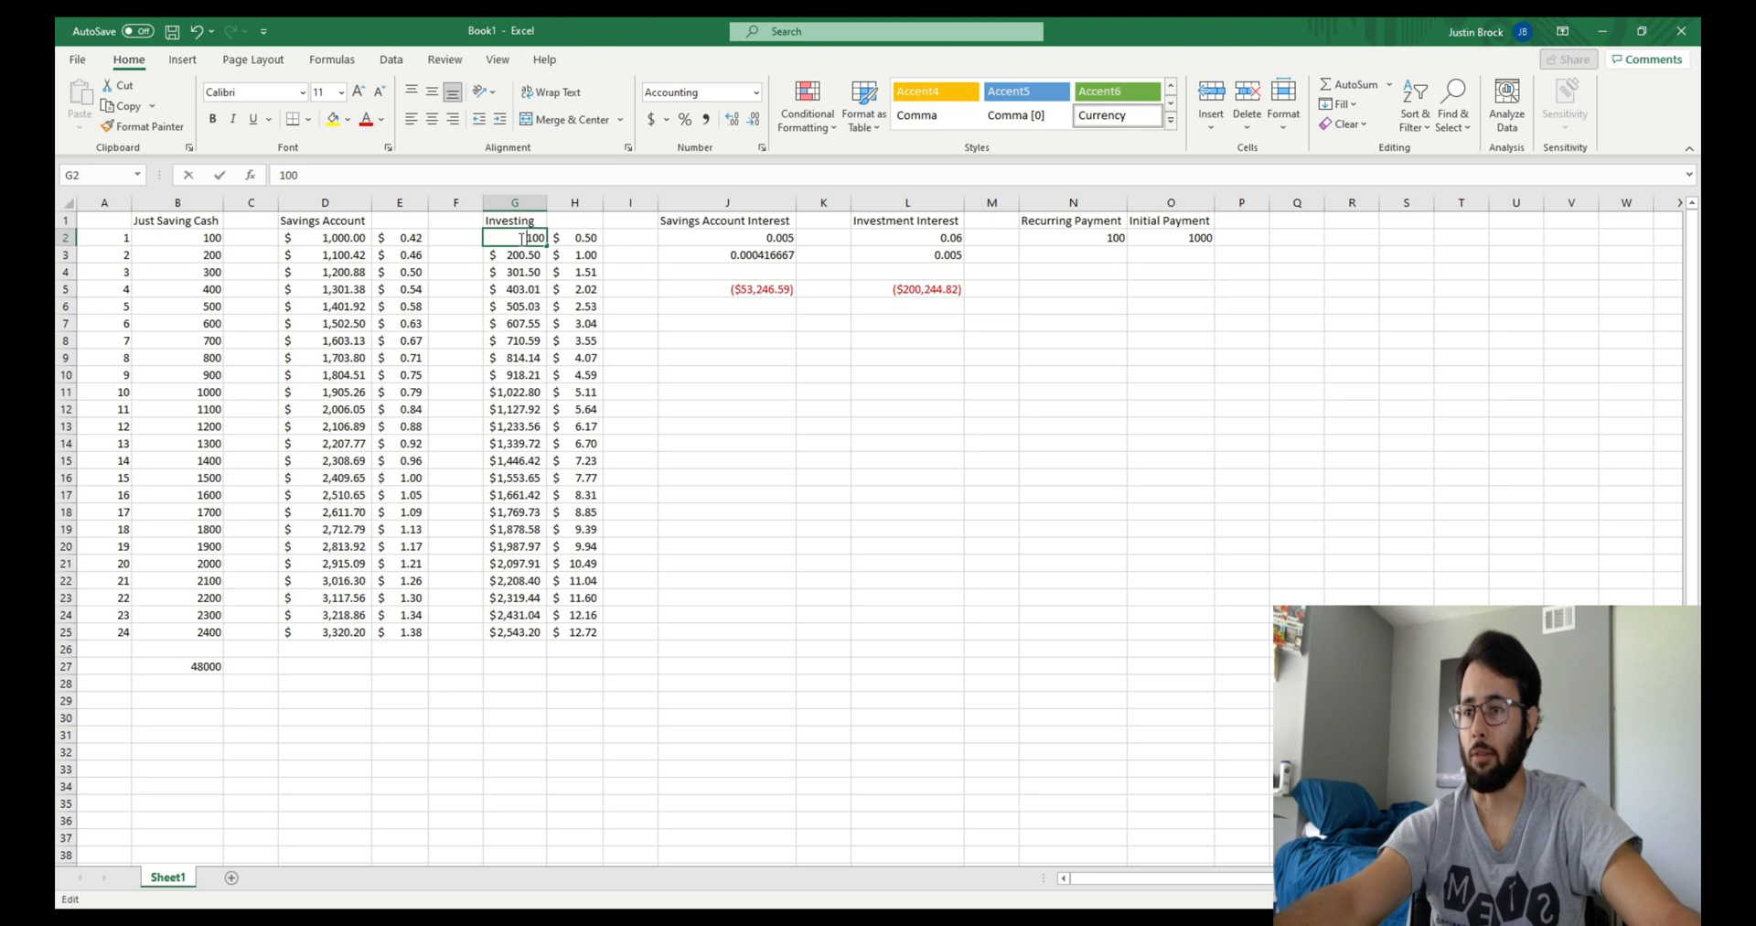
{"action": "type", "text": "="}
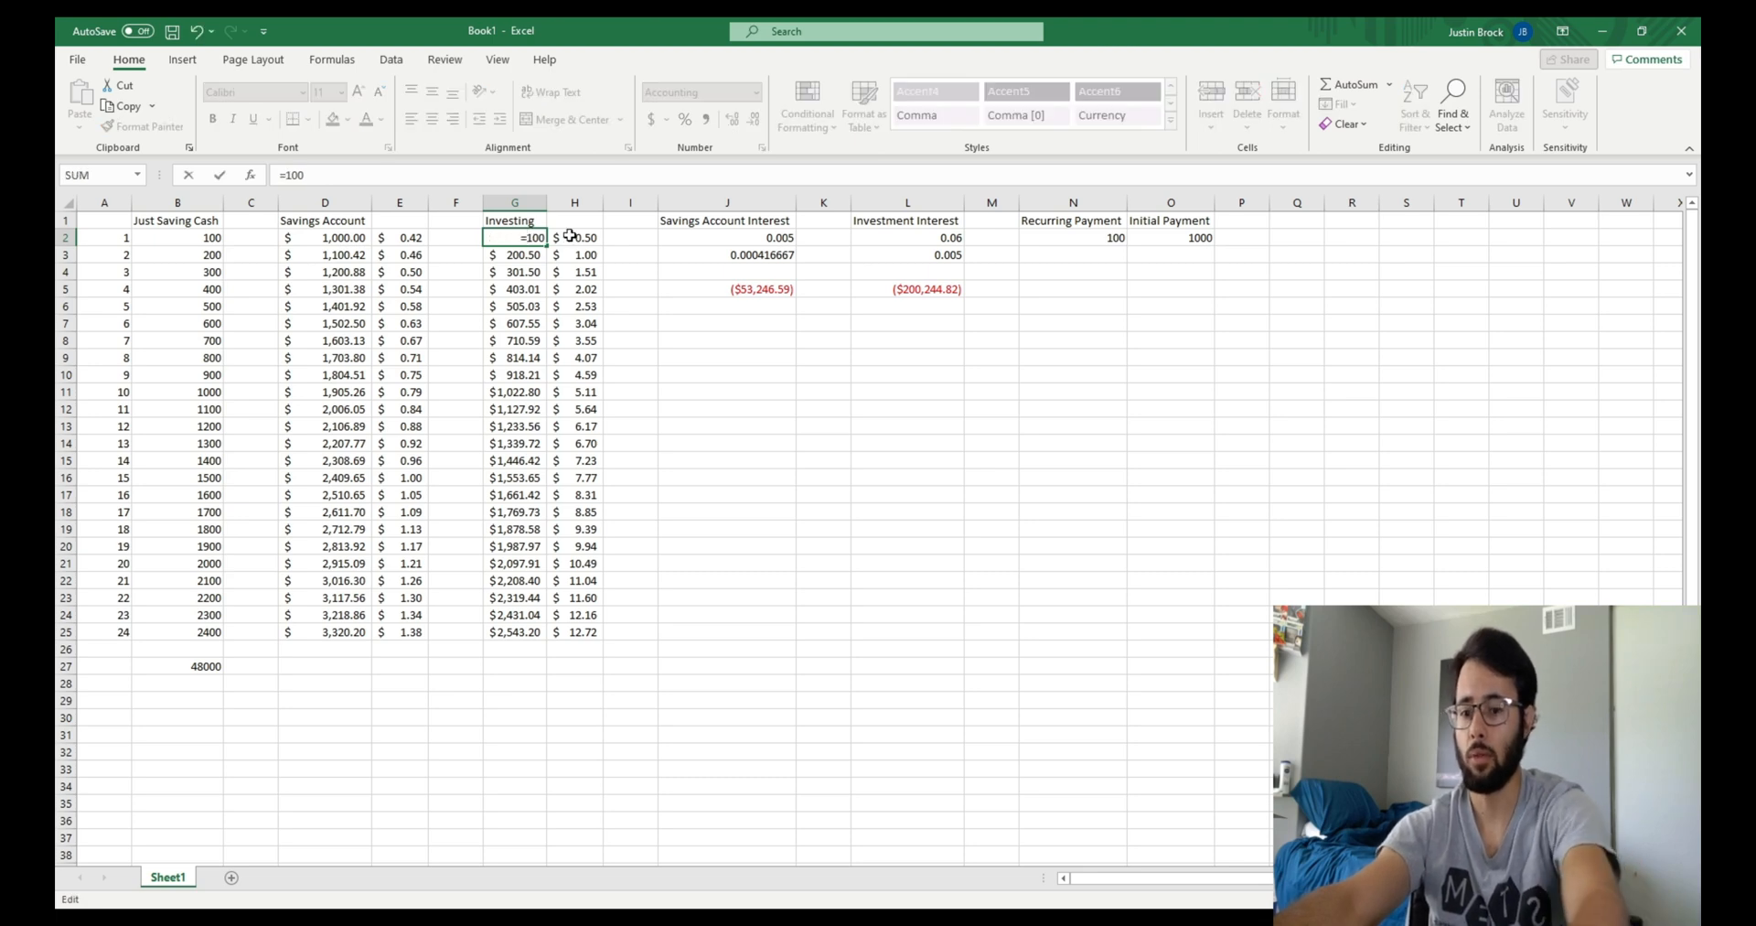
{"action": "key", "text": "Delete"}
{"action": "key", "text": "Delete"}
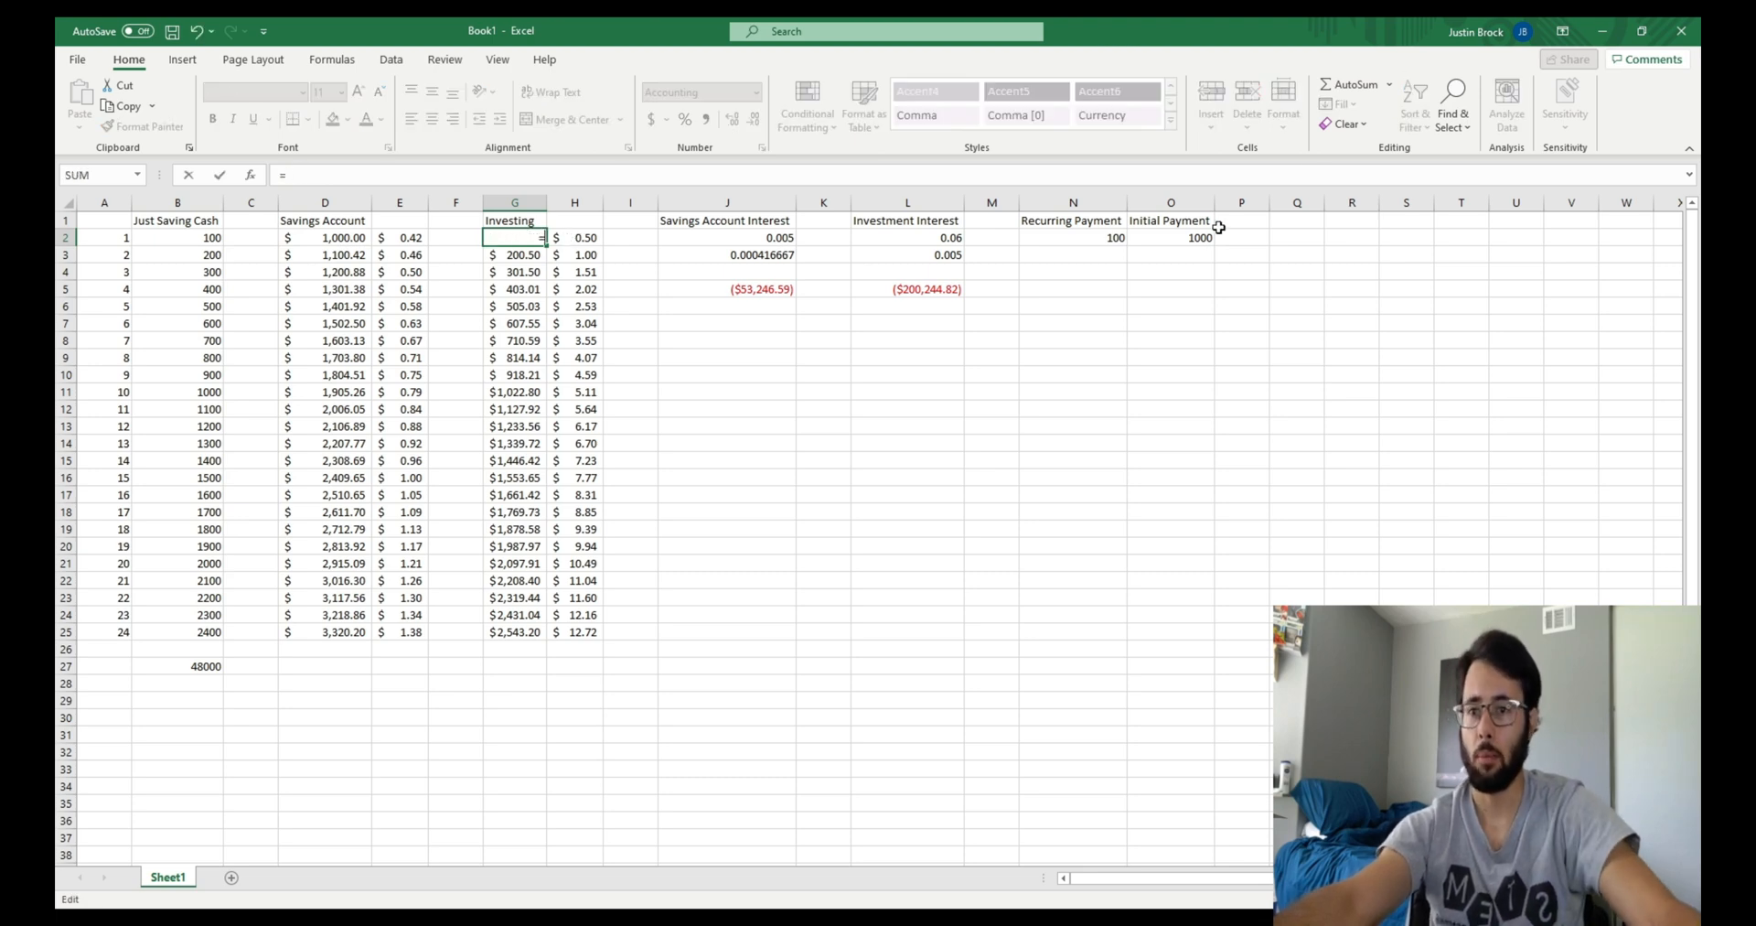
{"action": "left_click", "coordinate": [1179, 239]}
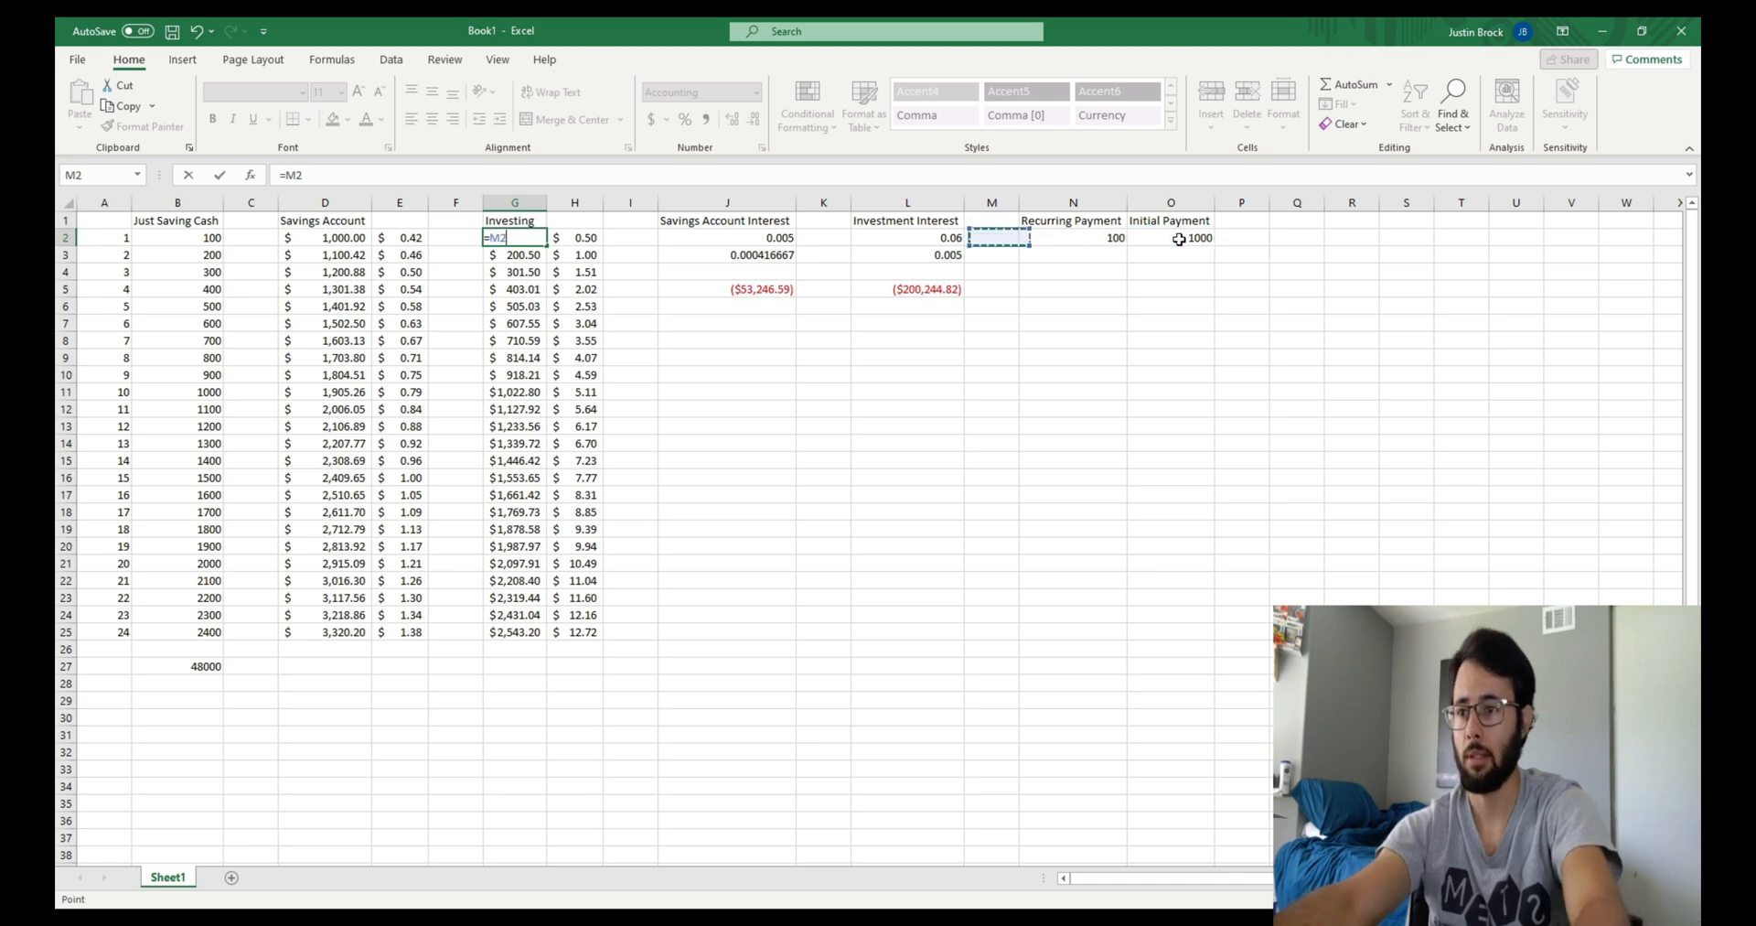
{"action": "key", "text": "F2"}
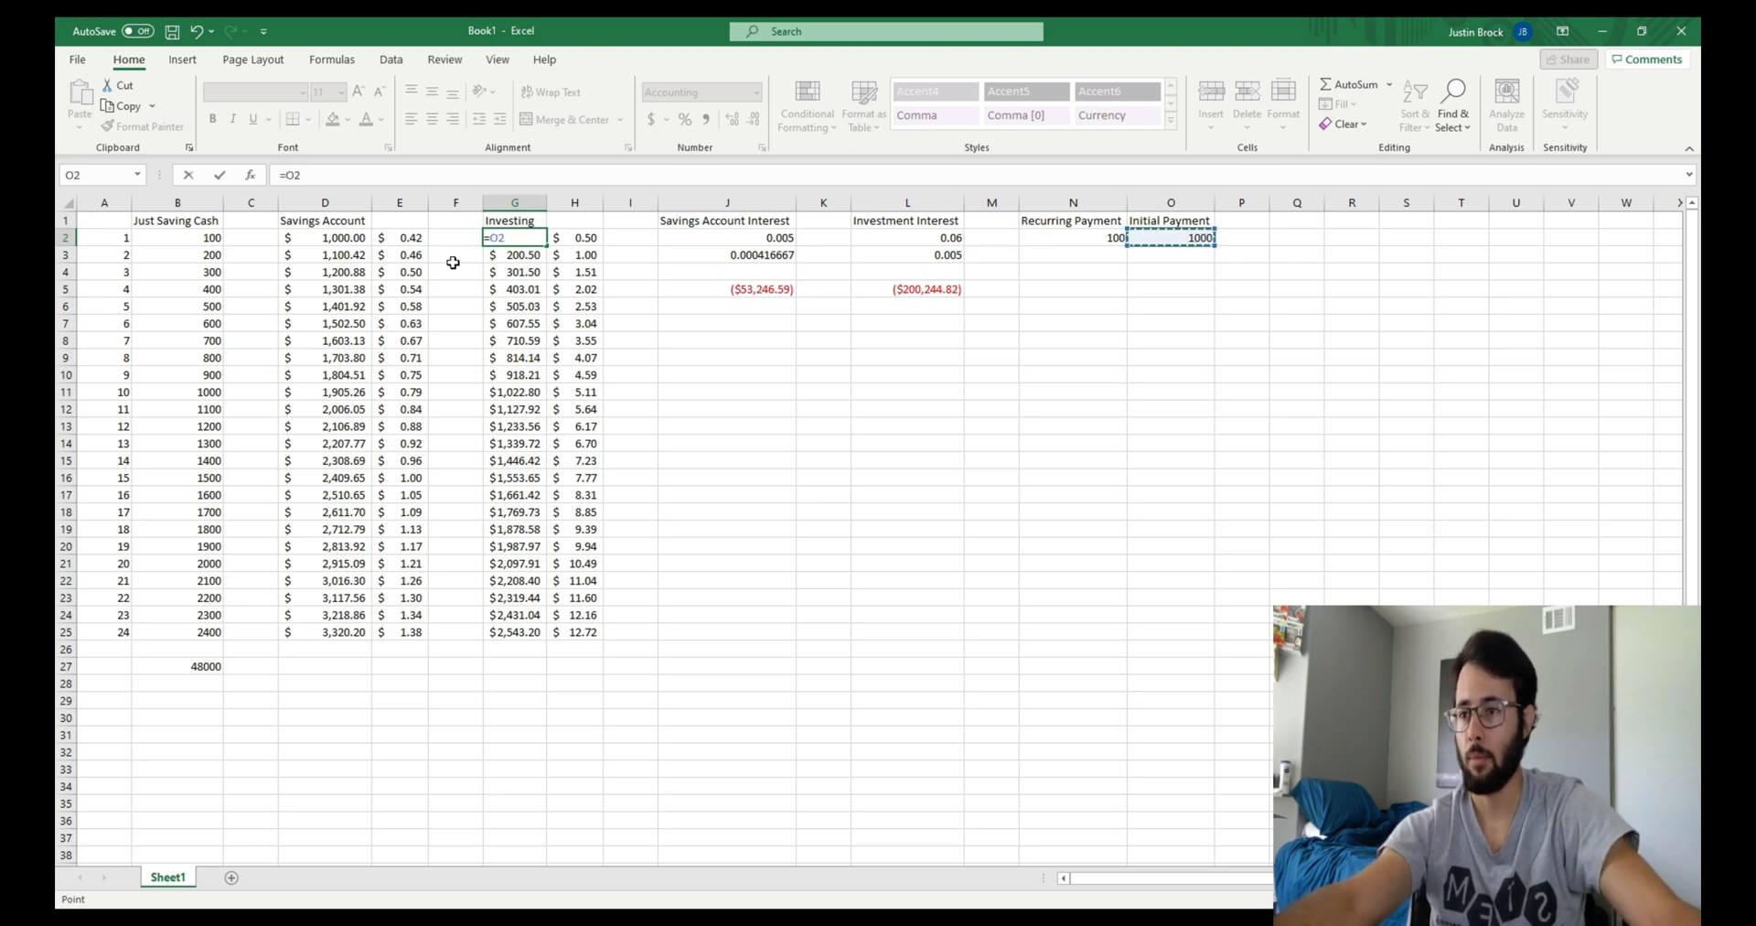
{"action": "type", "text": "$O"}
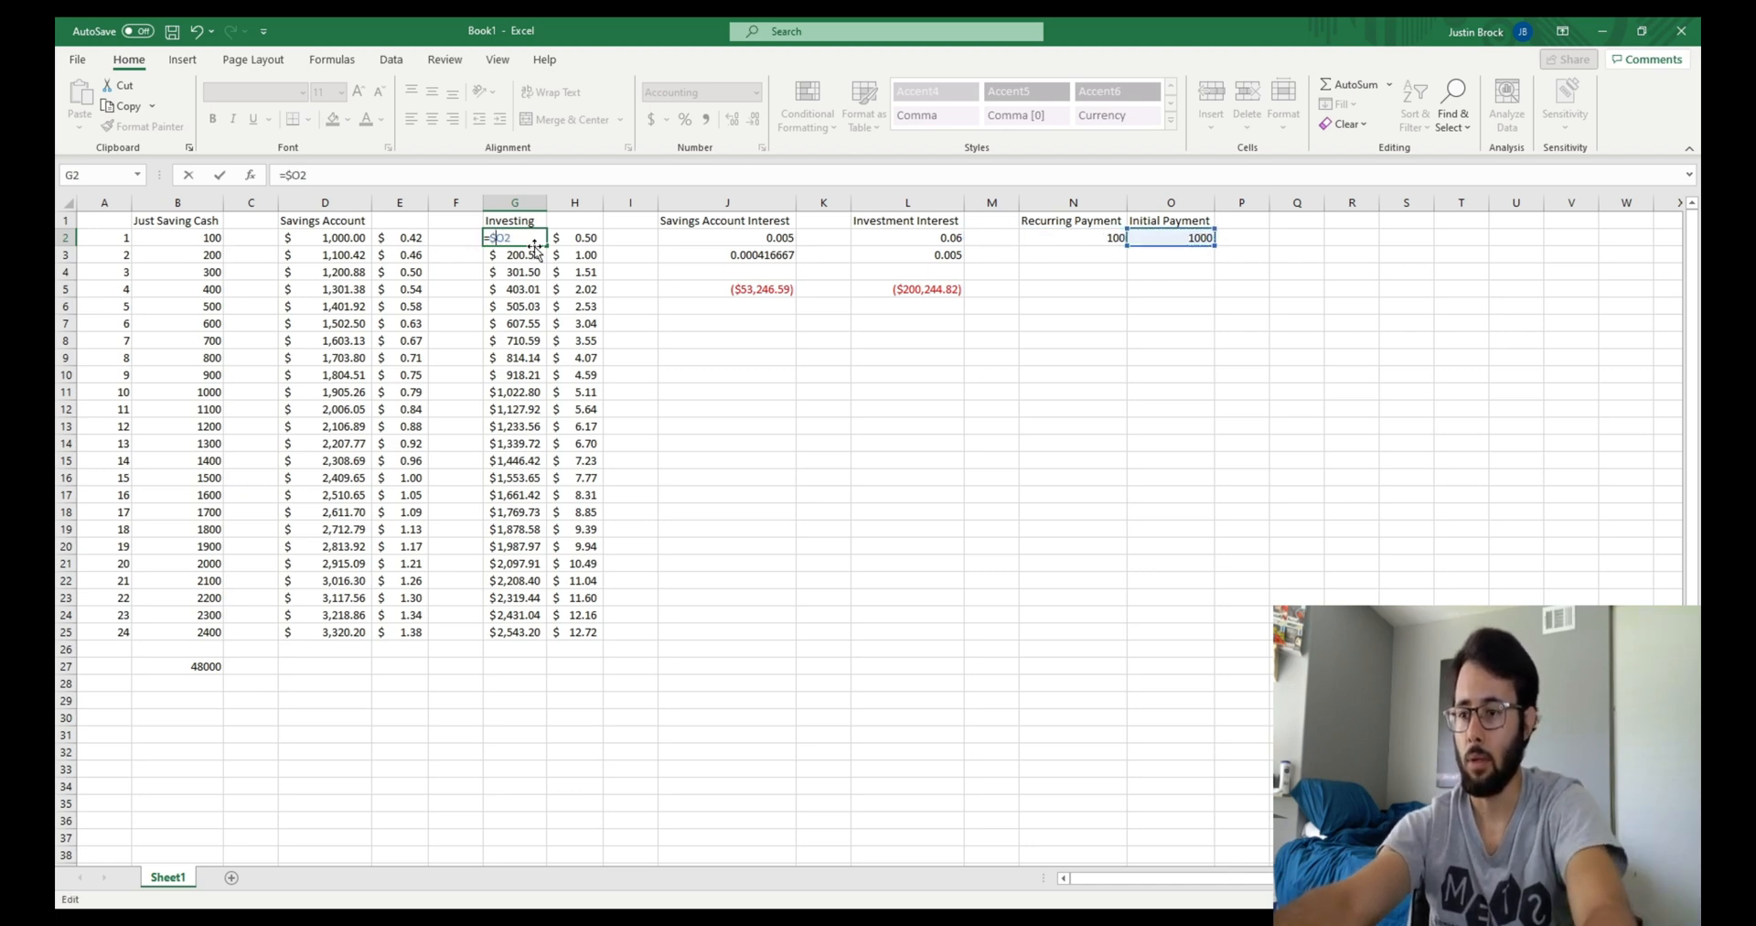
{"action": "type", "text": "$"}
{"action": "key", "text": "Return"}
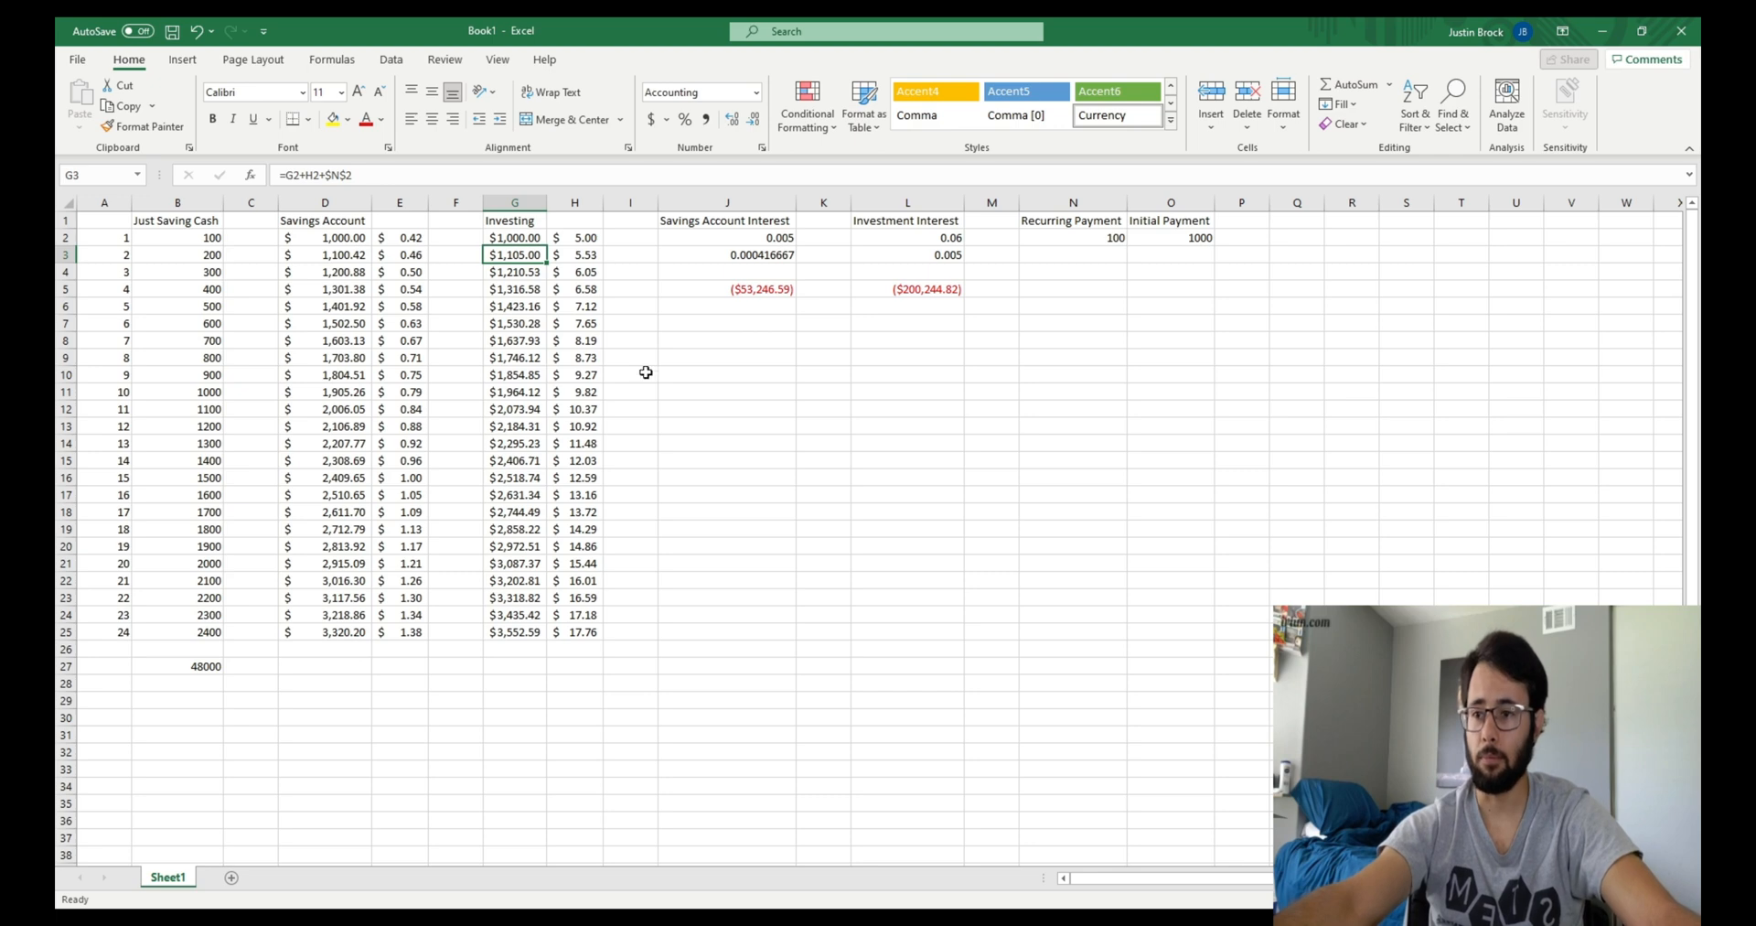
Replace the present value in J5's savings FV formula with a reference to the initial payment in O2
{"action": "left_click", "coordinate": [746, 285]}
{"action": "double_click", "coordinate": [754, 289]}
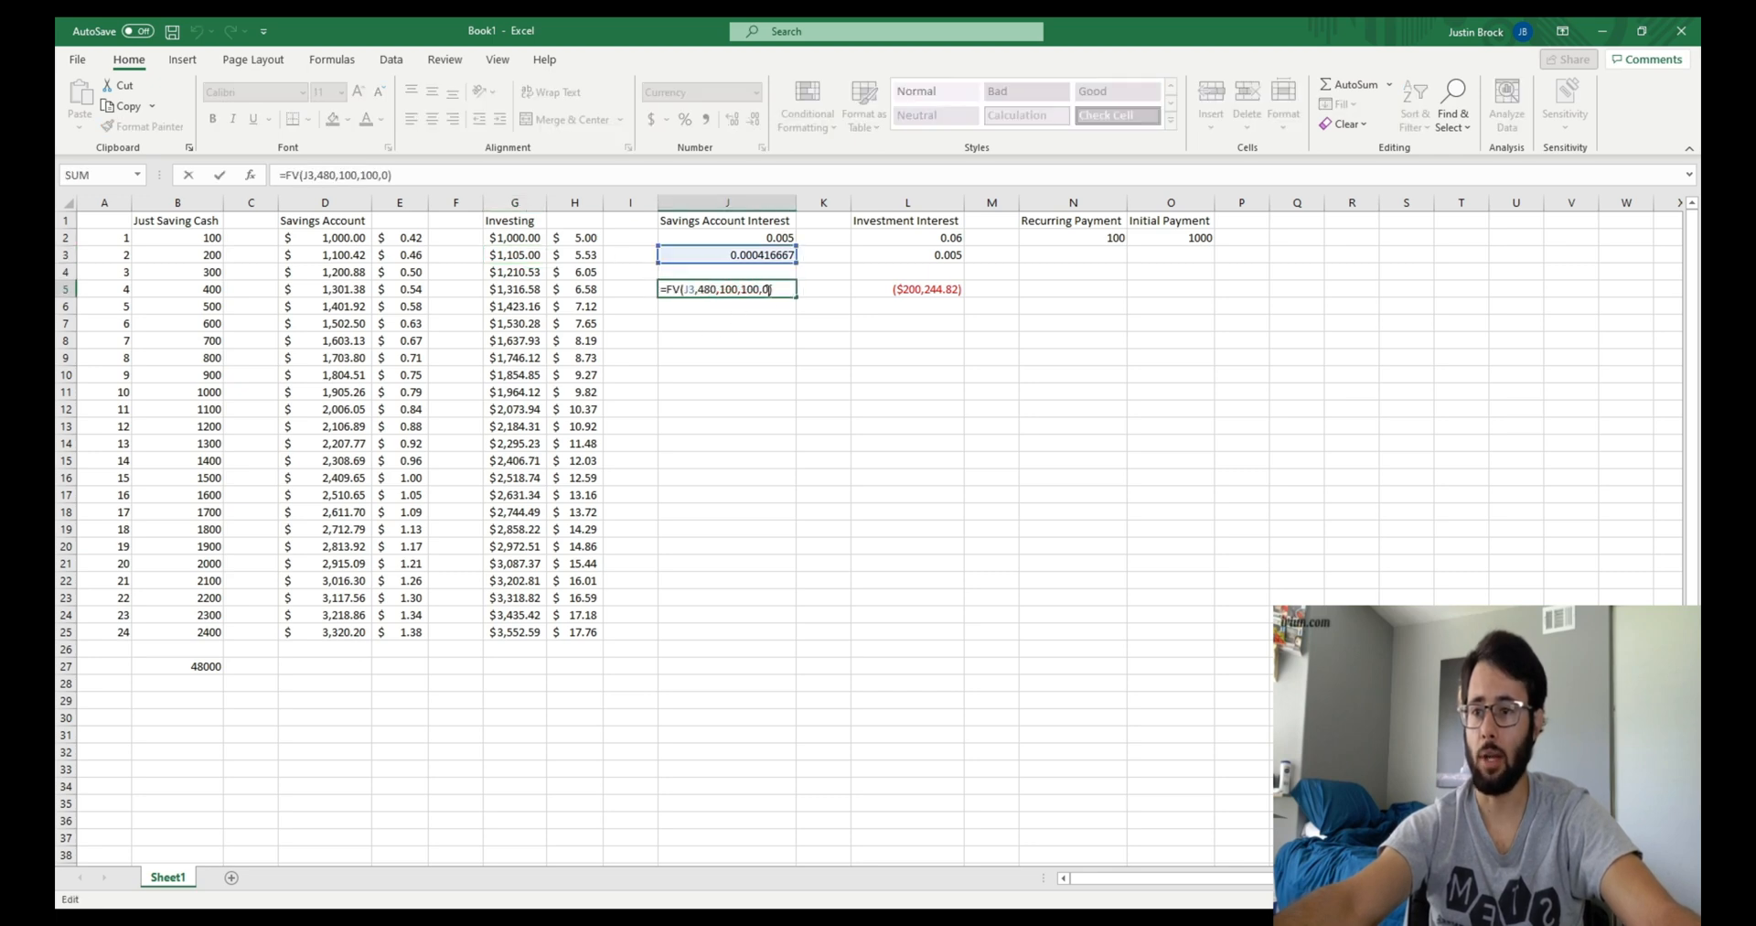
{"action": "type", "text": "\\\\"}
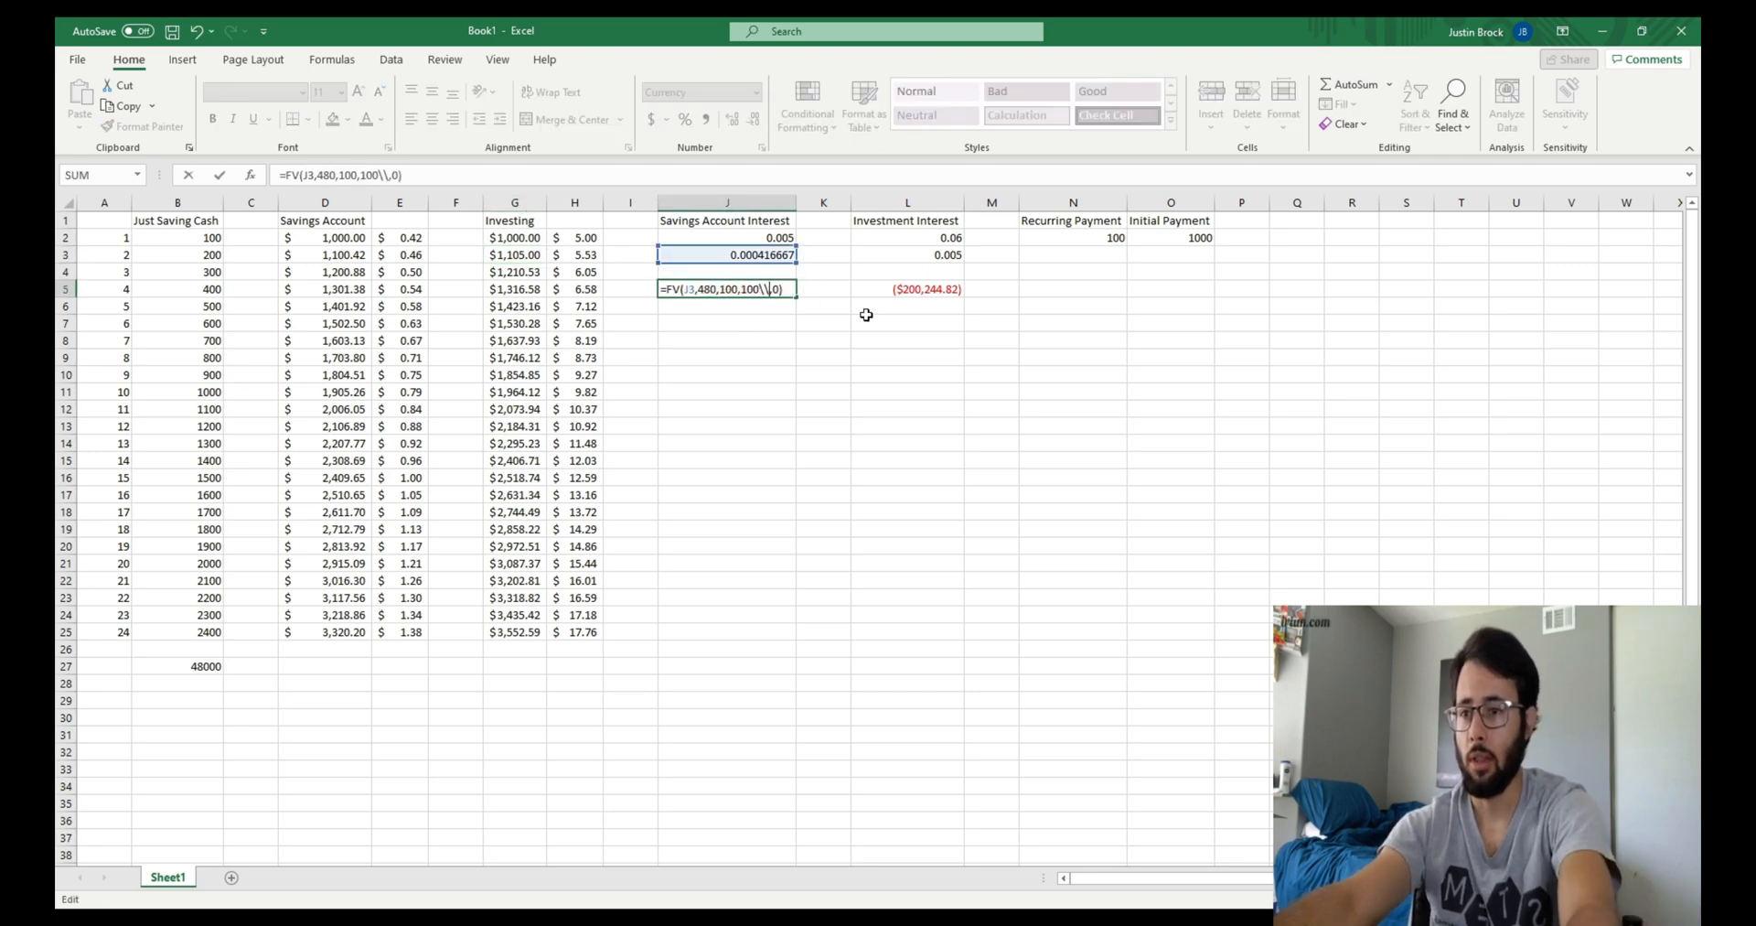
{"action": "key", "text": "BackSpace"}
{"action": "key", "text": "BackSpace"}
{"action": "key", "text": "BackSpace"}
{"action": "key", "text": "BackSpace"}
{"action": "key", "text": "BackSpace"}
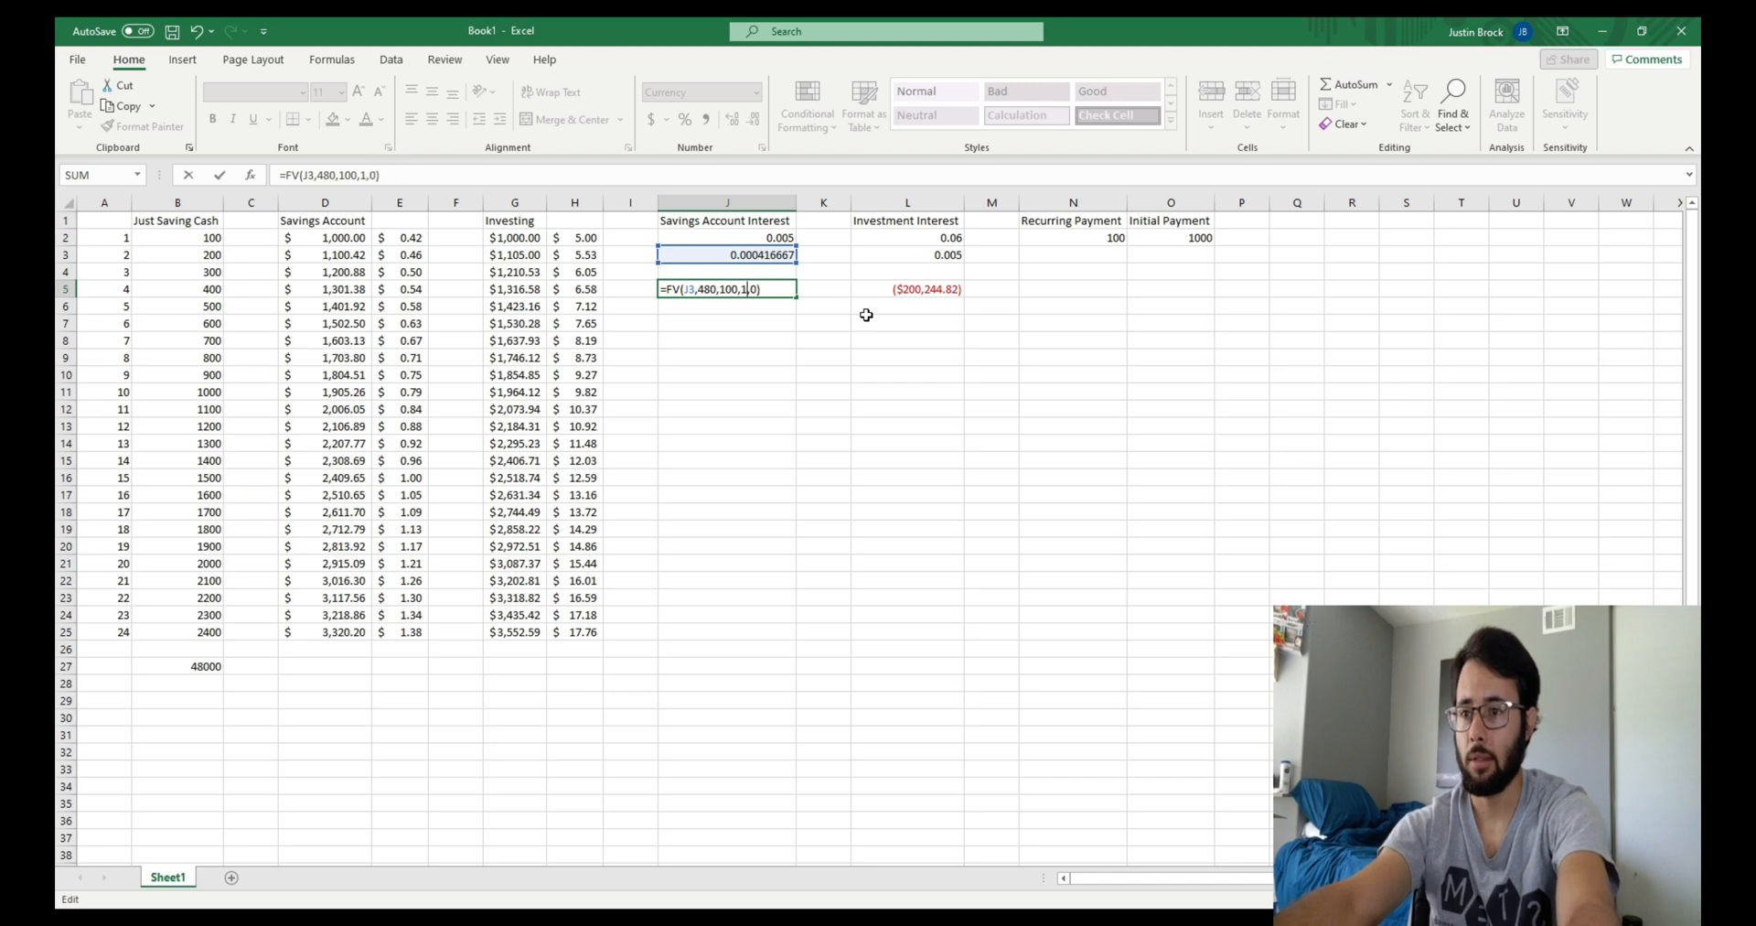
{"action": "left_click", "coordinate": [1195, 236]}
Replace the fixed 100 payment in J5's FV formula with the recurring payment cell, giving =FV(J3,480,N2,O2,0)
{"action": "left_click", "coordinate": [737, 289]}
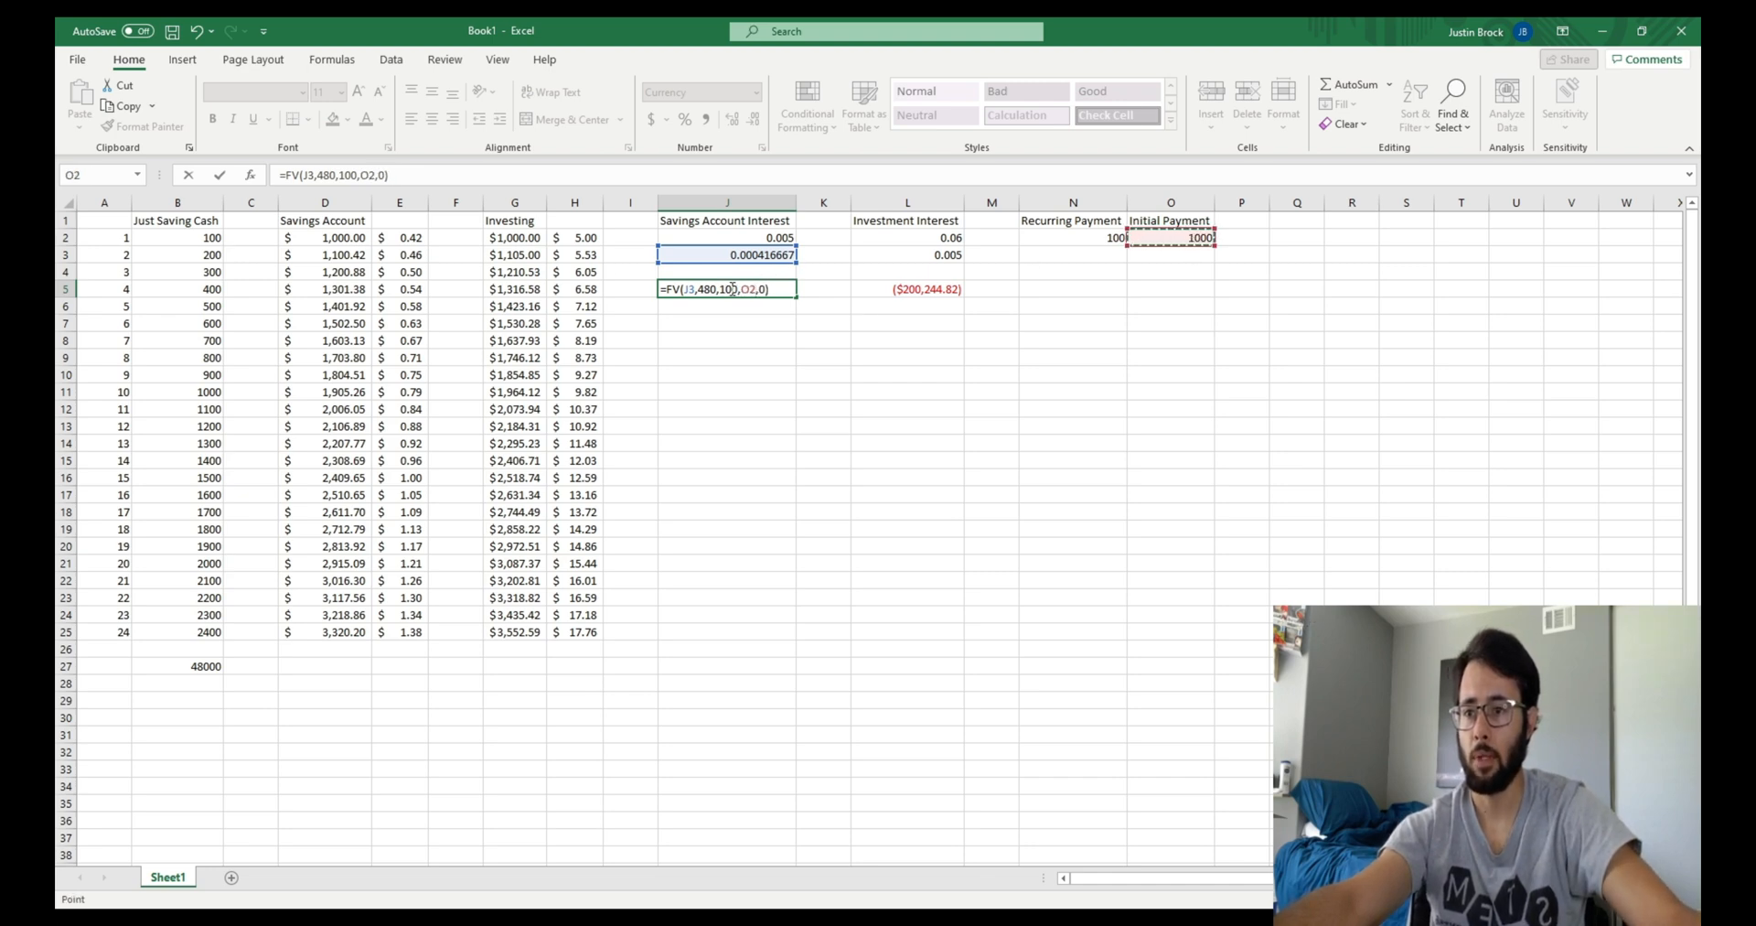
{"action": "key", "text": "BackSpace"}
{"action": "key", "text": "BackSpace"}
{"action": "key", "text": "BackSpace"}
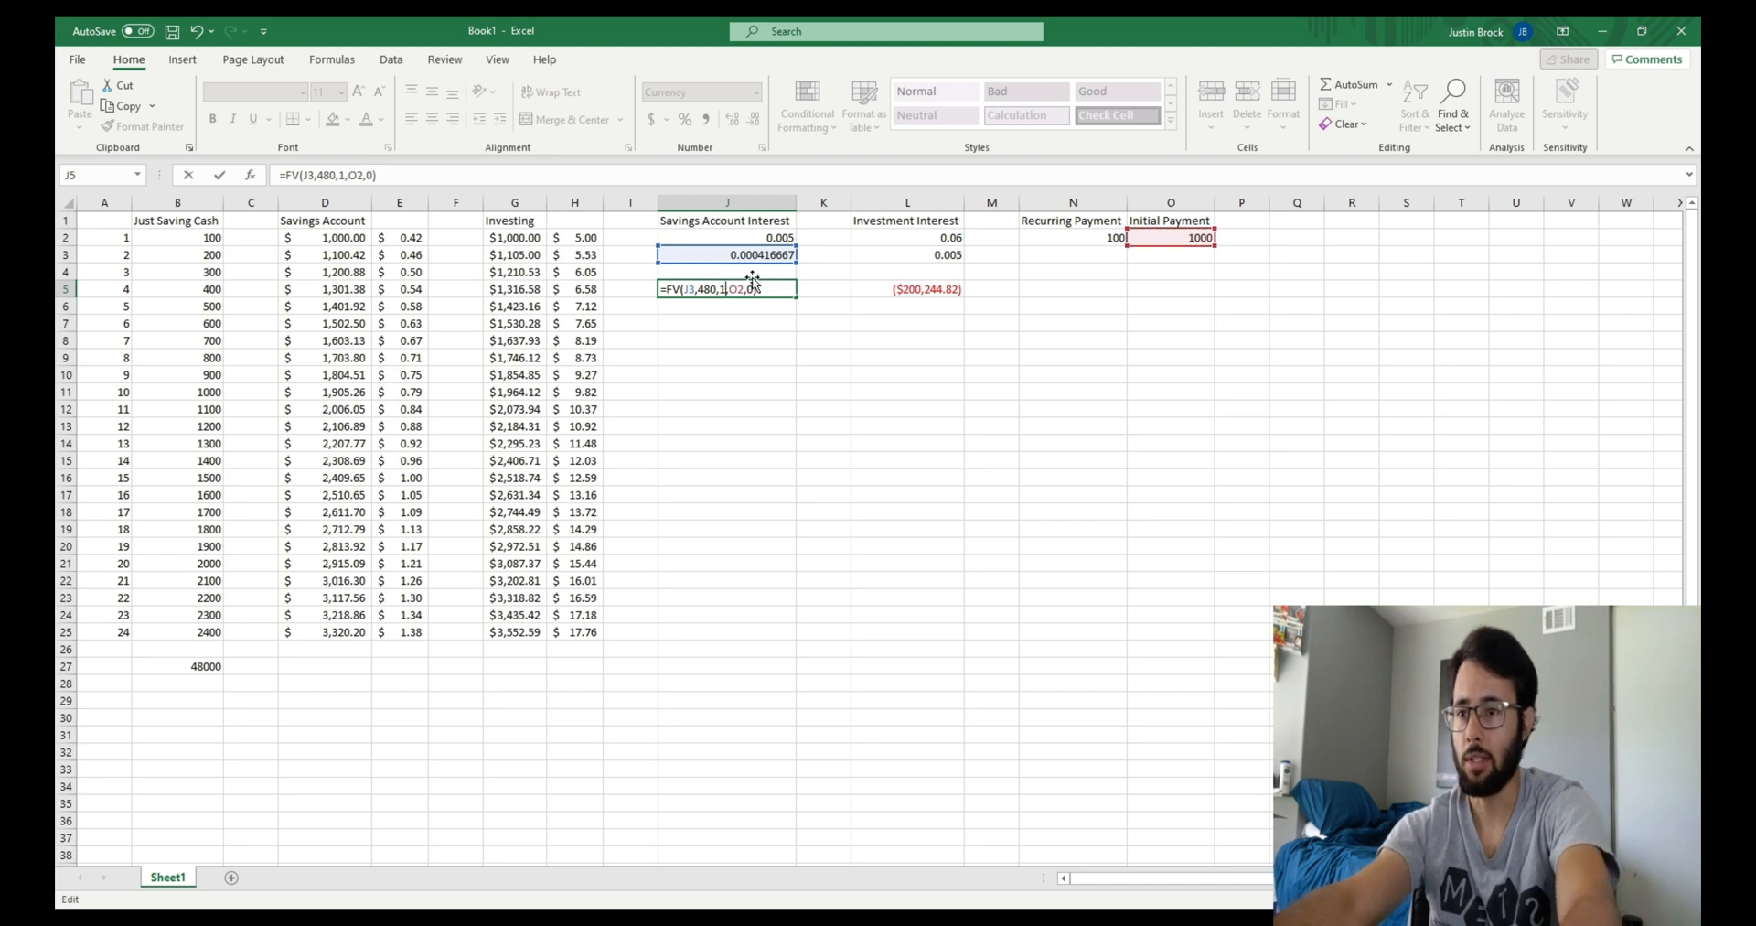
{"action": "left_click", "coordinate": [1095, 238]}
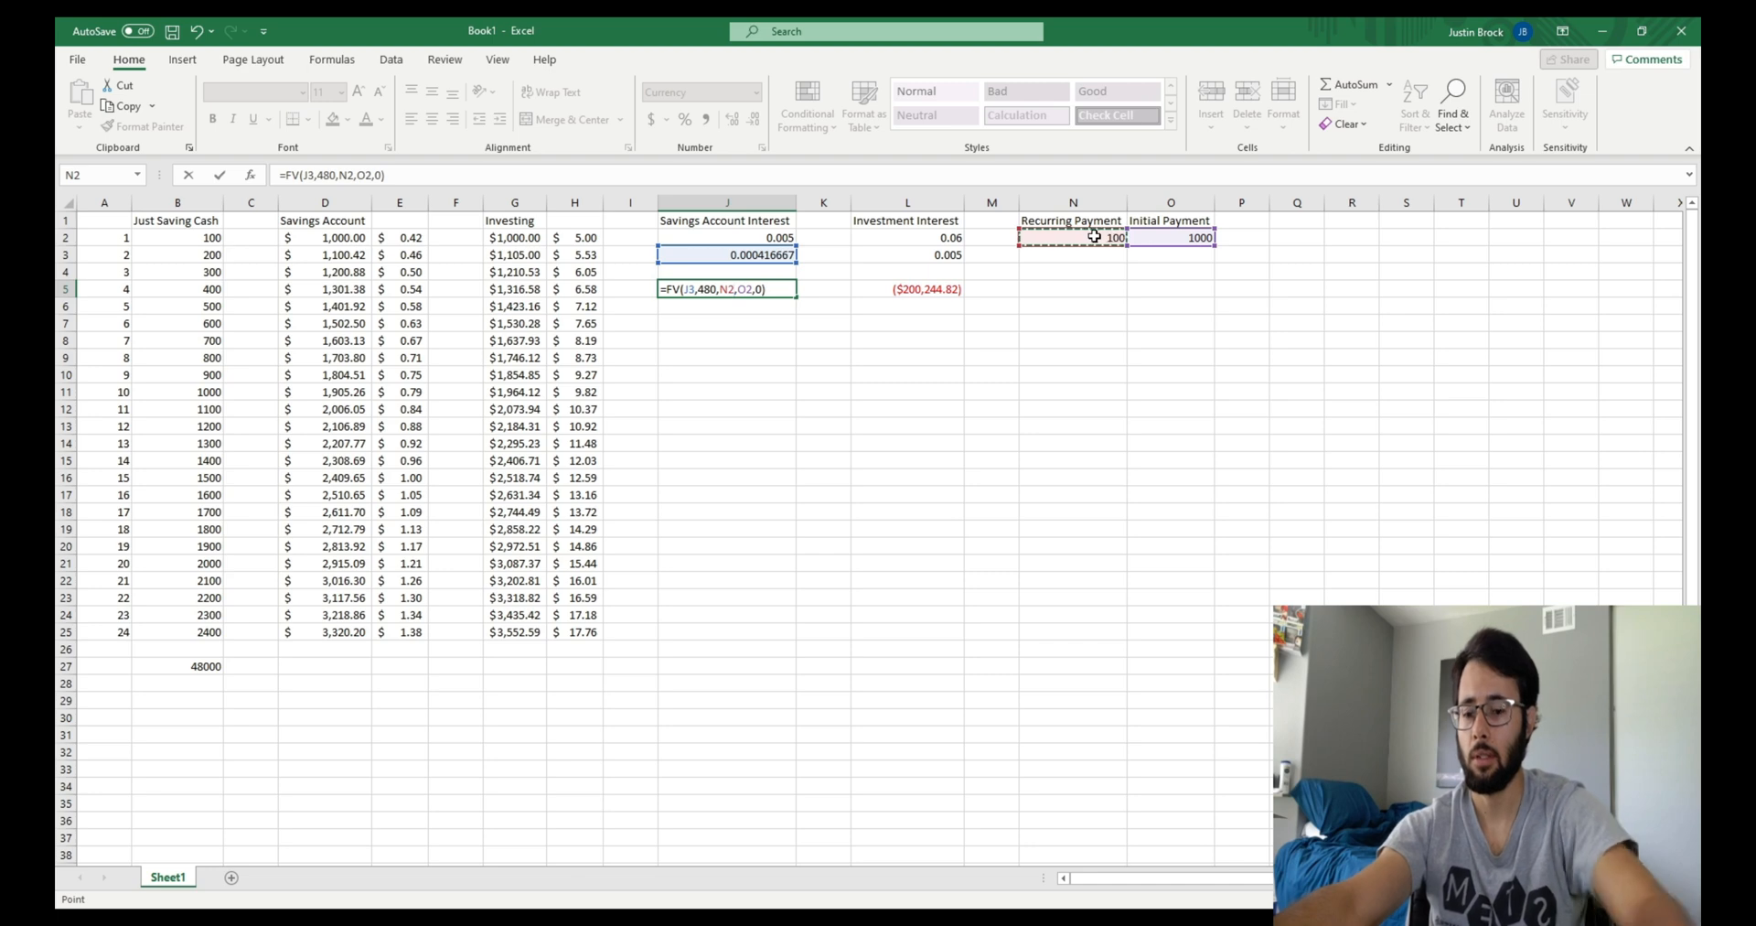
{"action": "key", "text": "Return"}
Link the present value in L5's investment FV formula to the initial payment, giving =FV(L3,480,N2,O2,0)
{"action": "left_click", "coordinate": [958, 284]}
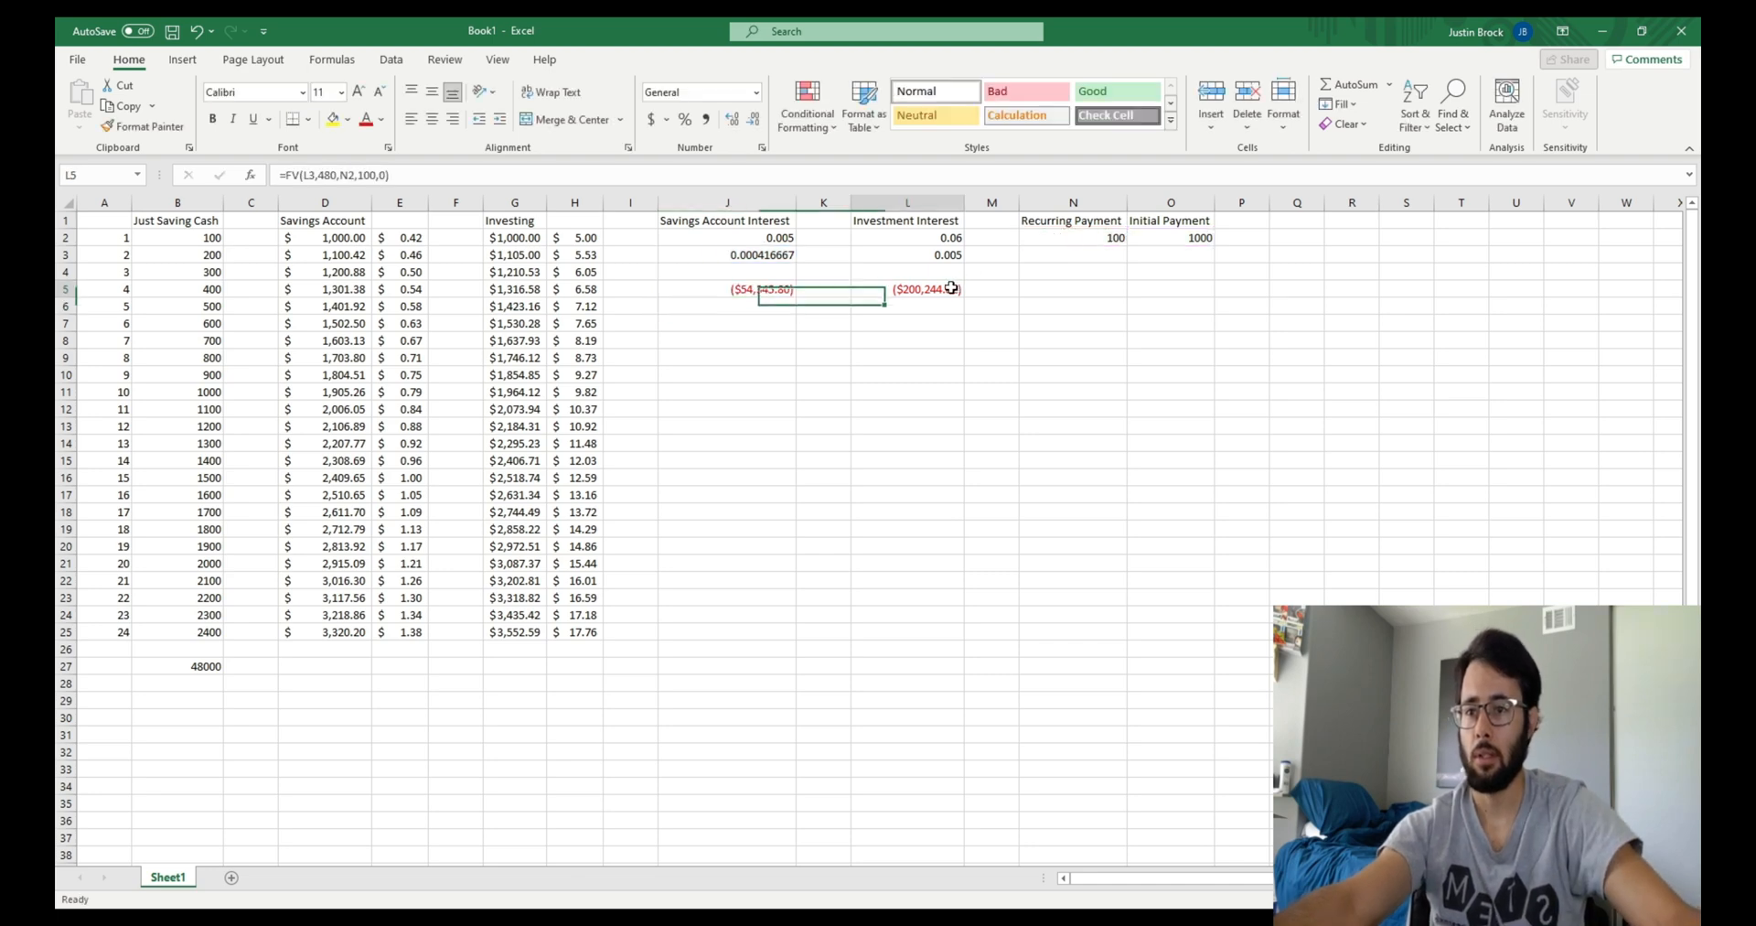
{"action": "double_click", "coordinate": [948, 288]}
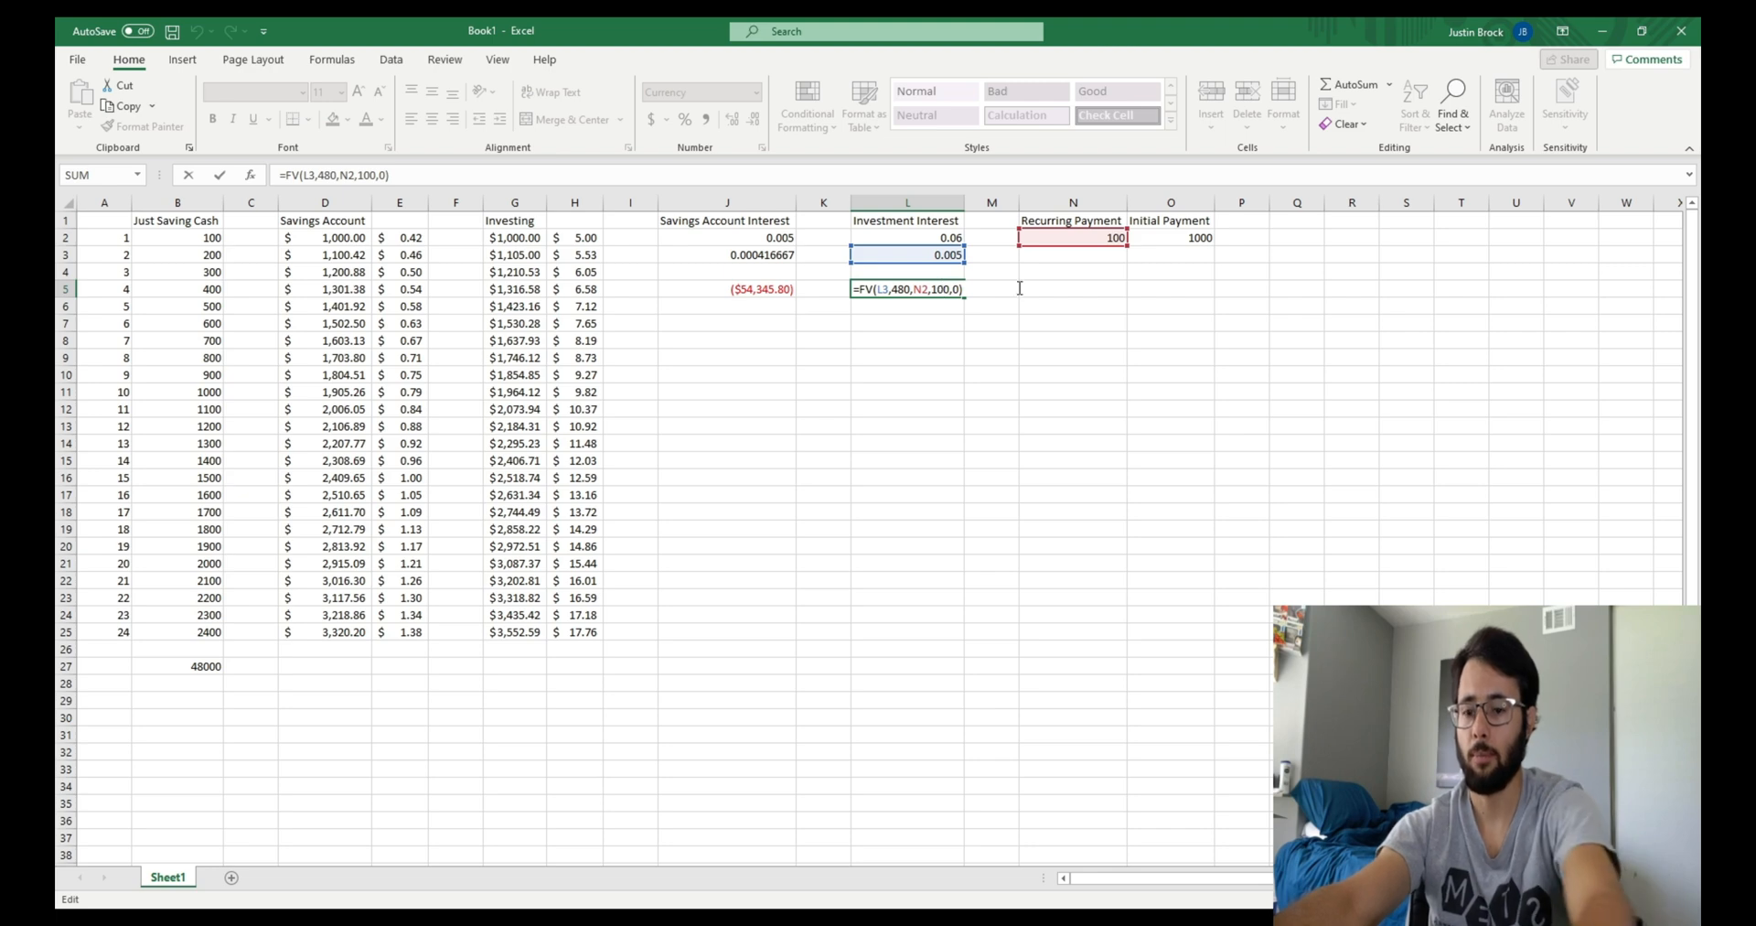
{"action": "key", "text": "BackSpace"}
{"action": "key", "text": "BackSpace"}
{"action": "key", "text": "BackSpace"}
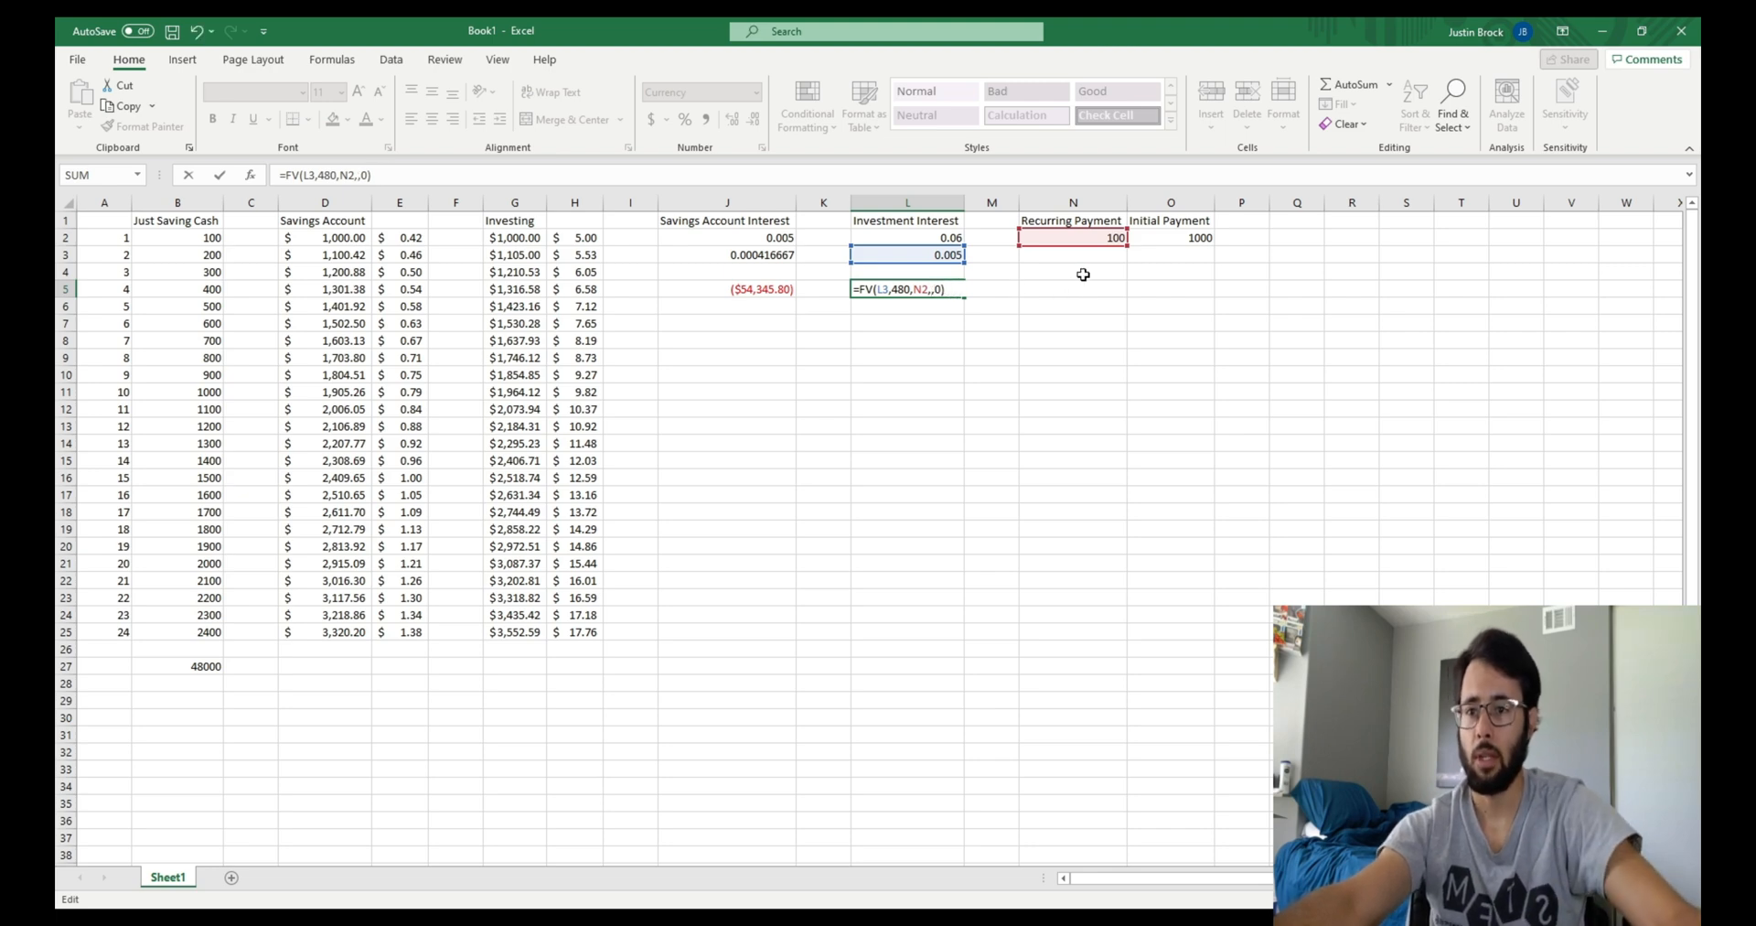
{"action": "left_click", "coordinate": [1170, 237]}
{"action": "key", "text": "Return"}
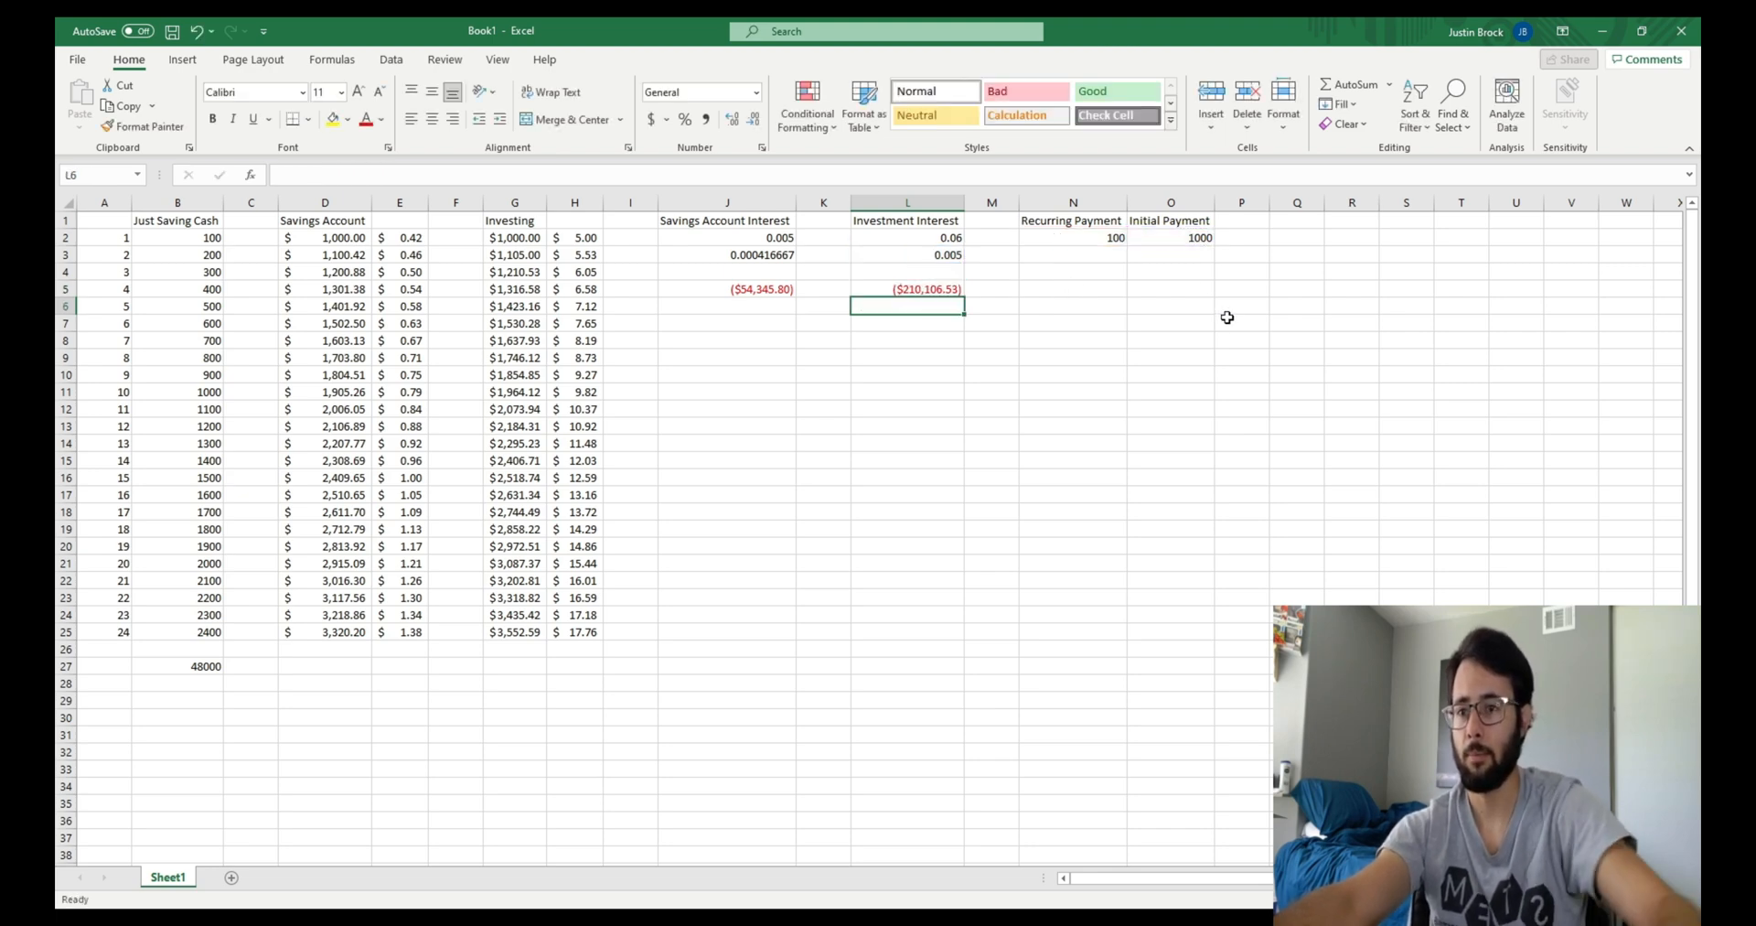
{"action": "double_click", "coordinate": [1109, 237]}
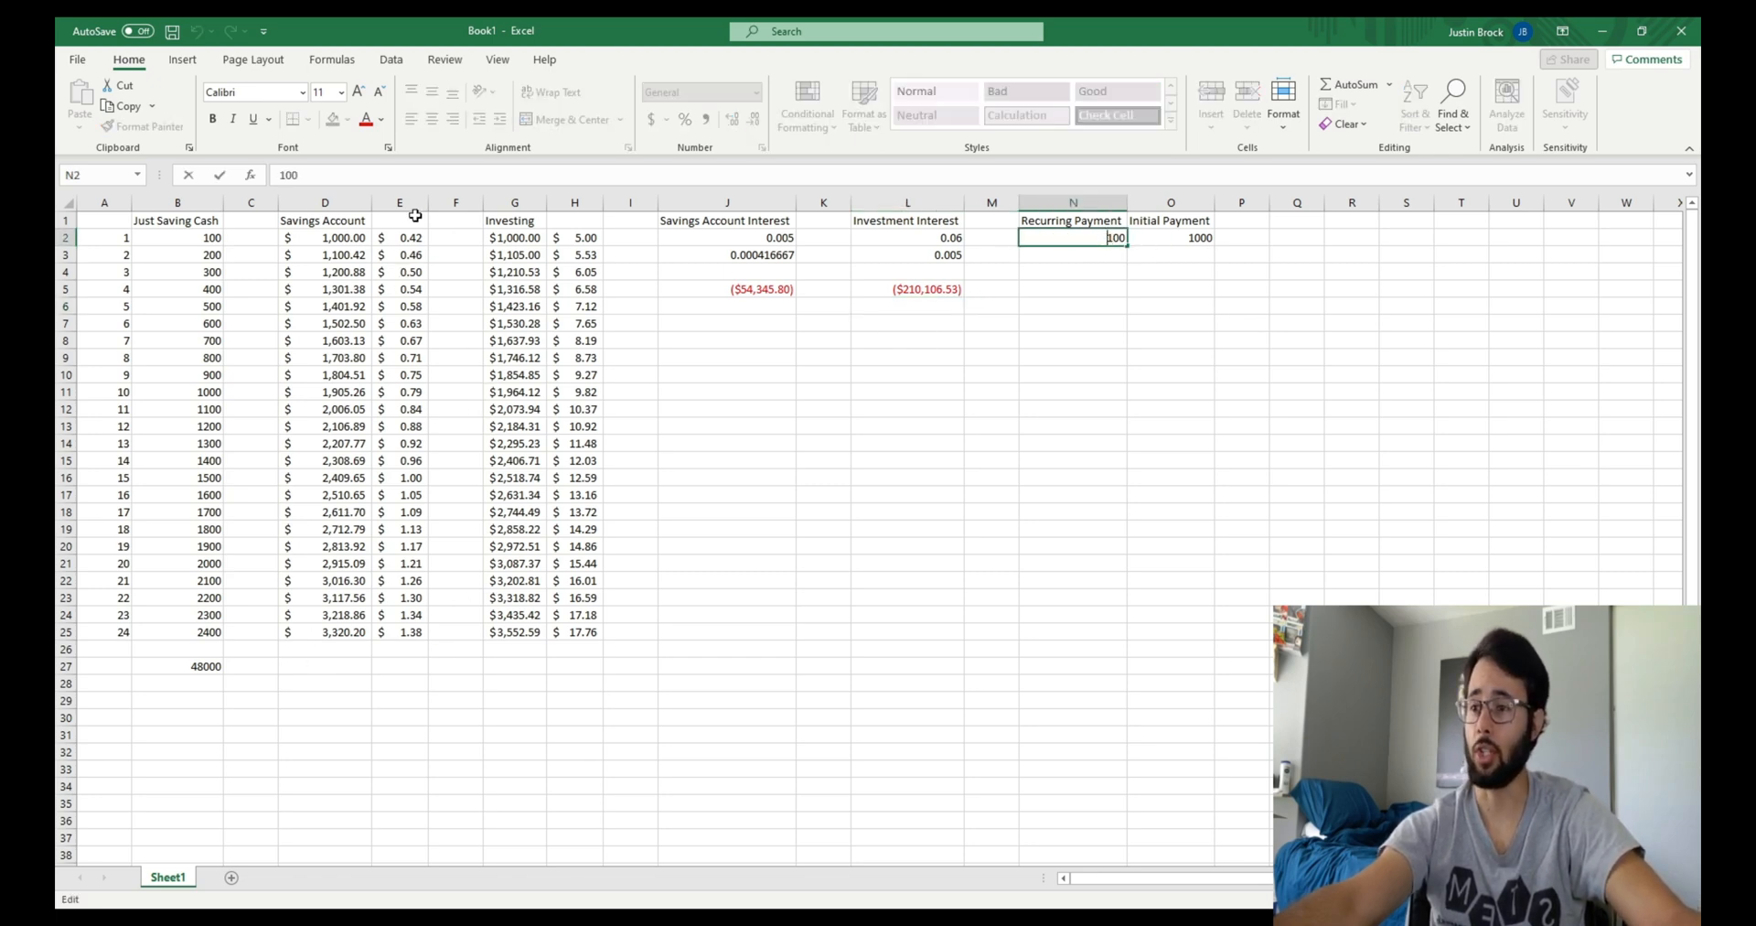
{"action": "left_click", "coordinate": [918, 404]}
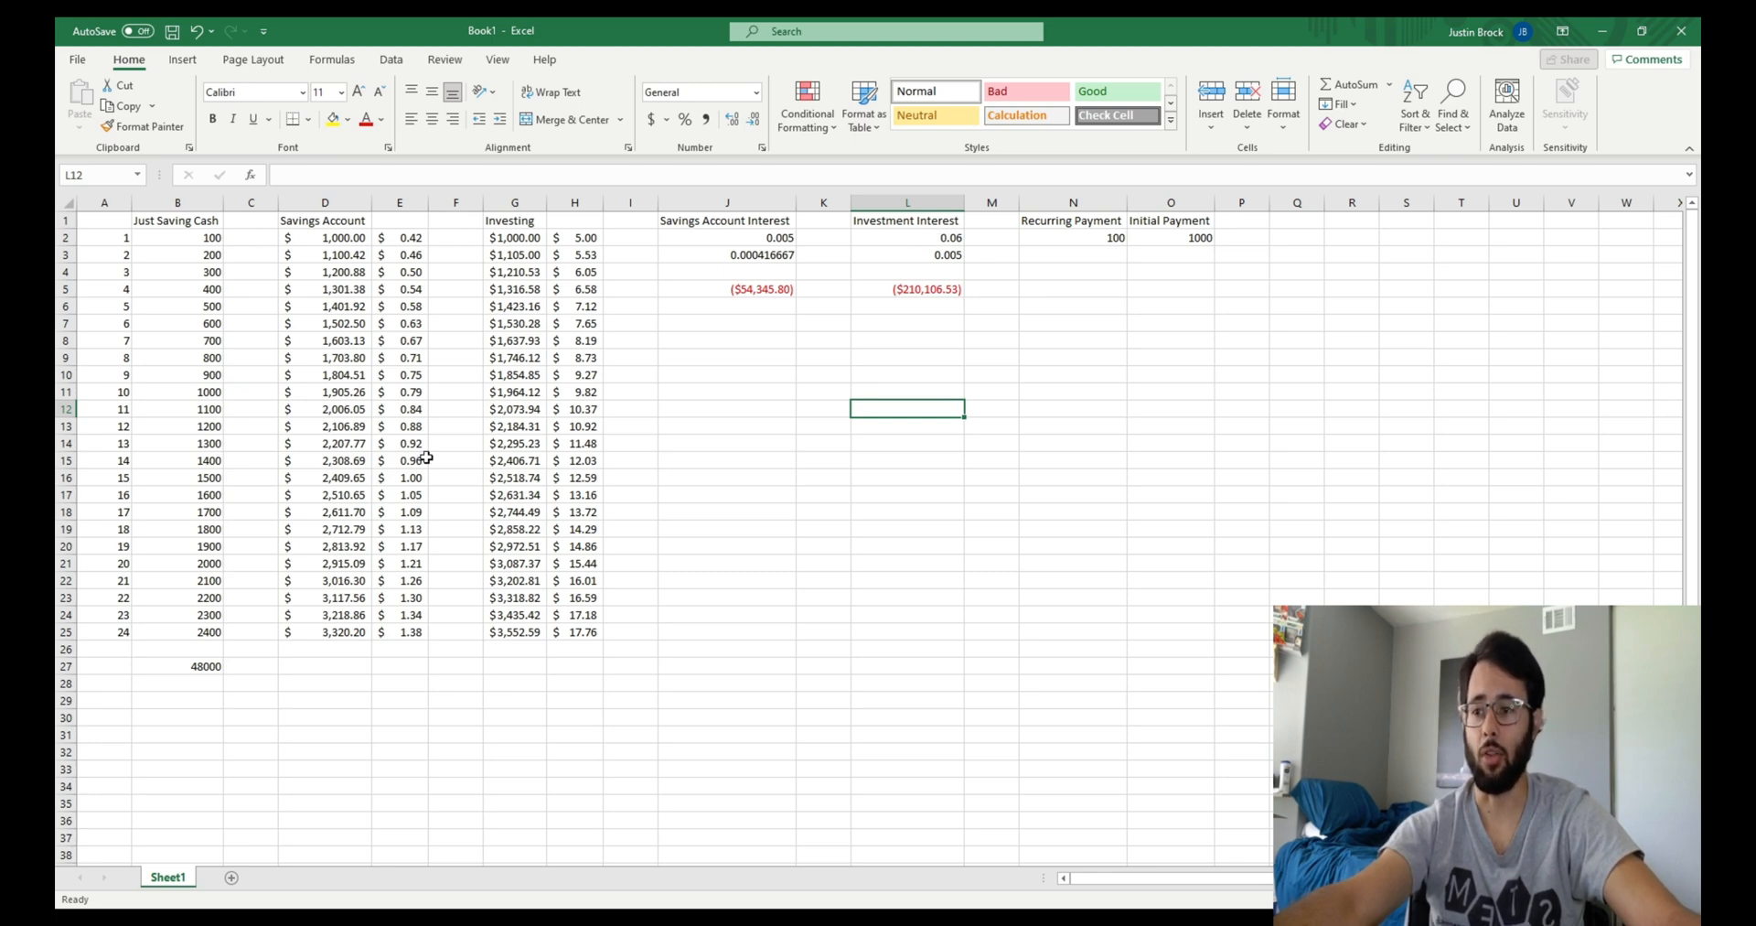
Change the annual savings account interest in J2 to =1/100
{"action": "double_click", "coordinate": [786, 238]}
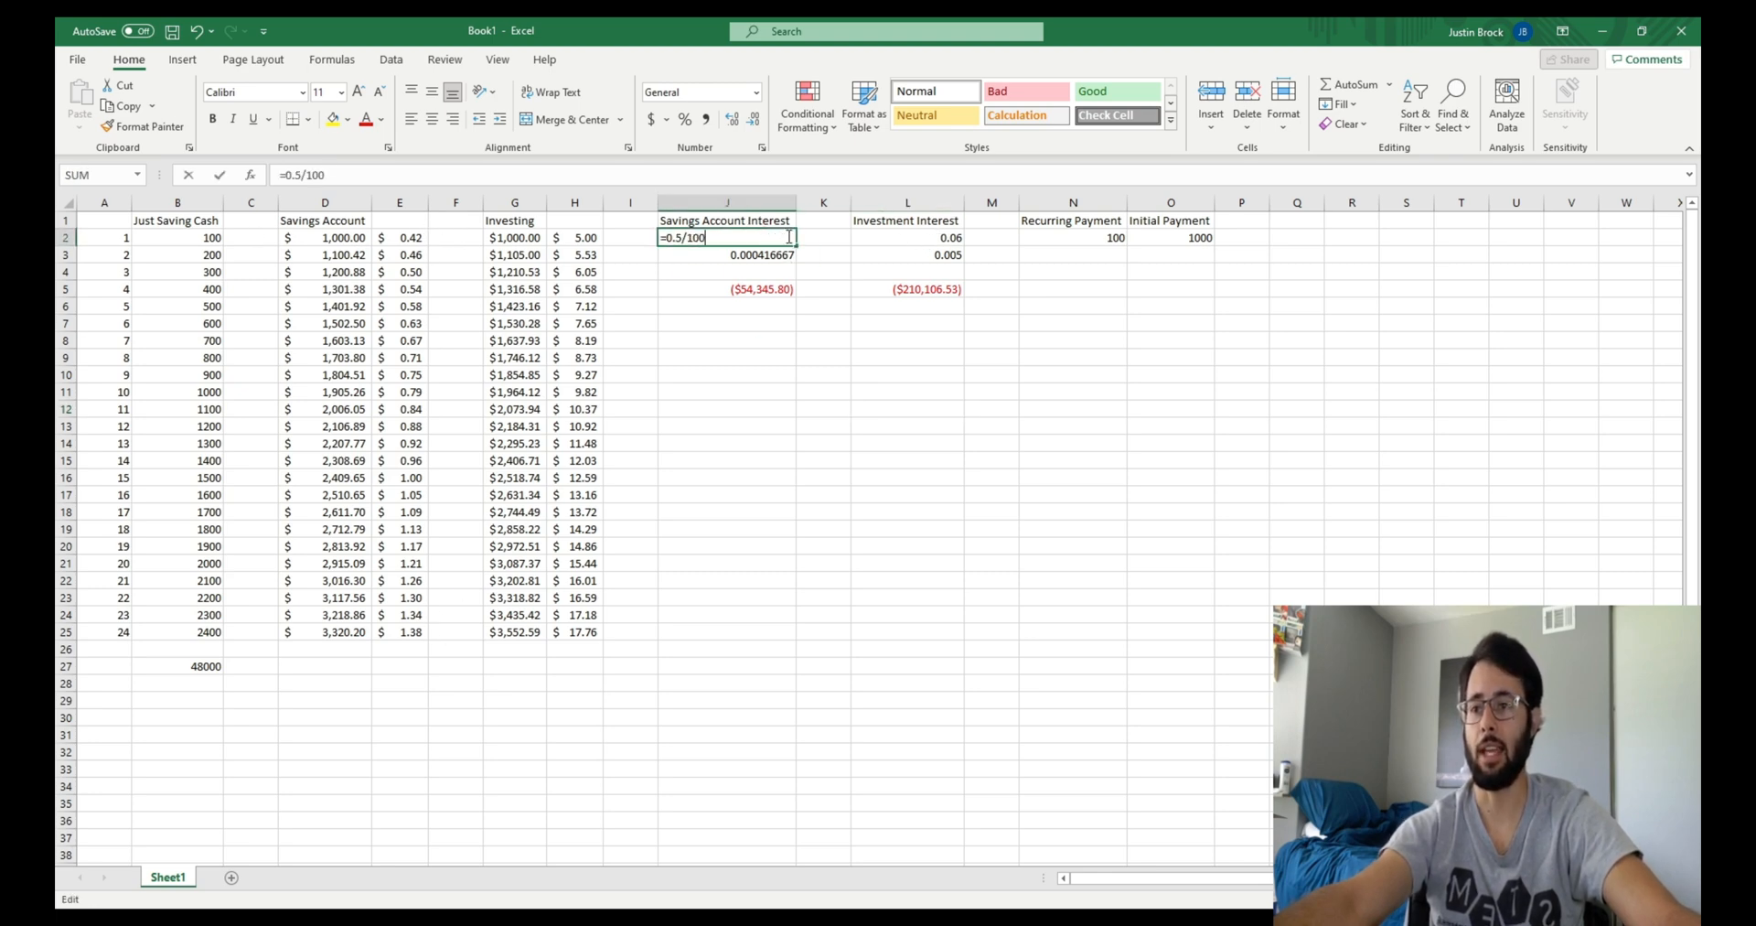
{"action": "key", "text": "Left"}
{"action": "key", "text": "Left"}
{"action": "key", "text": "Left"}
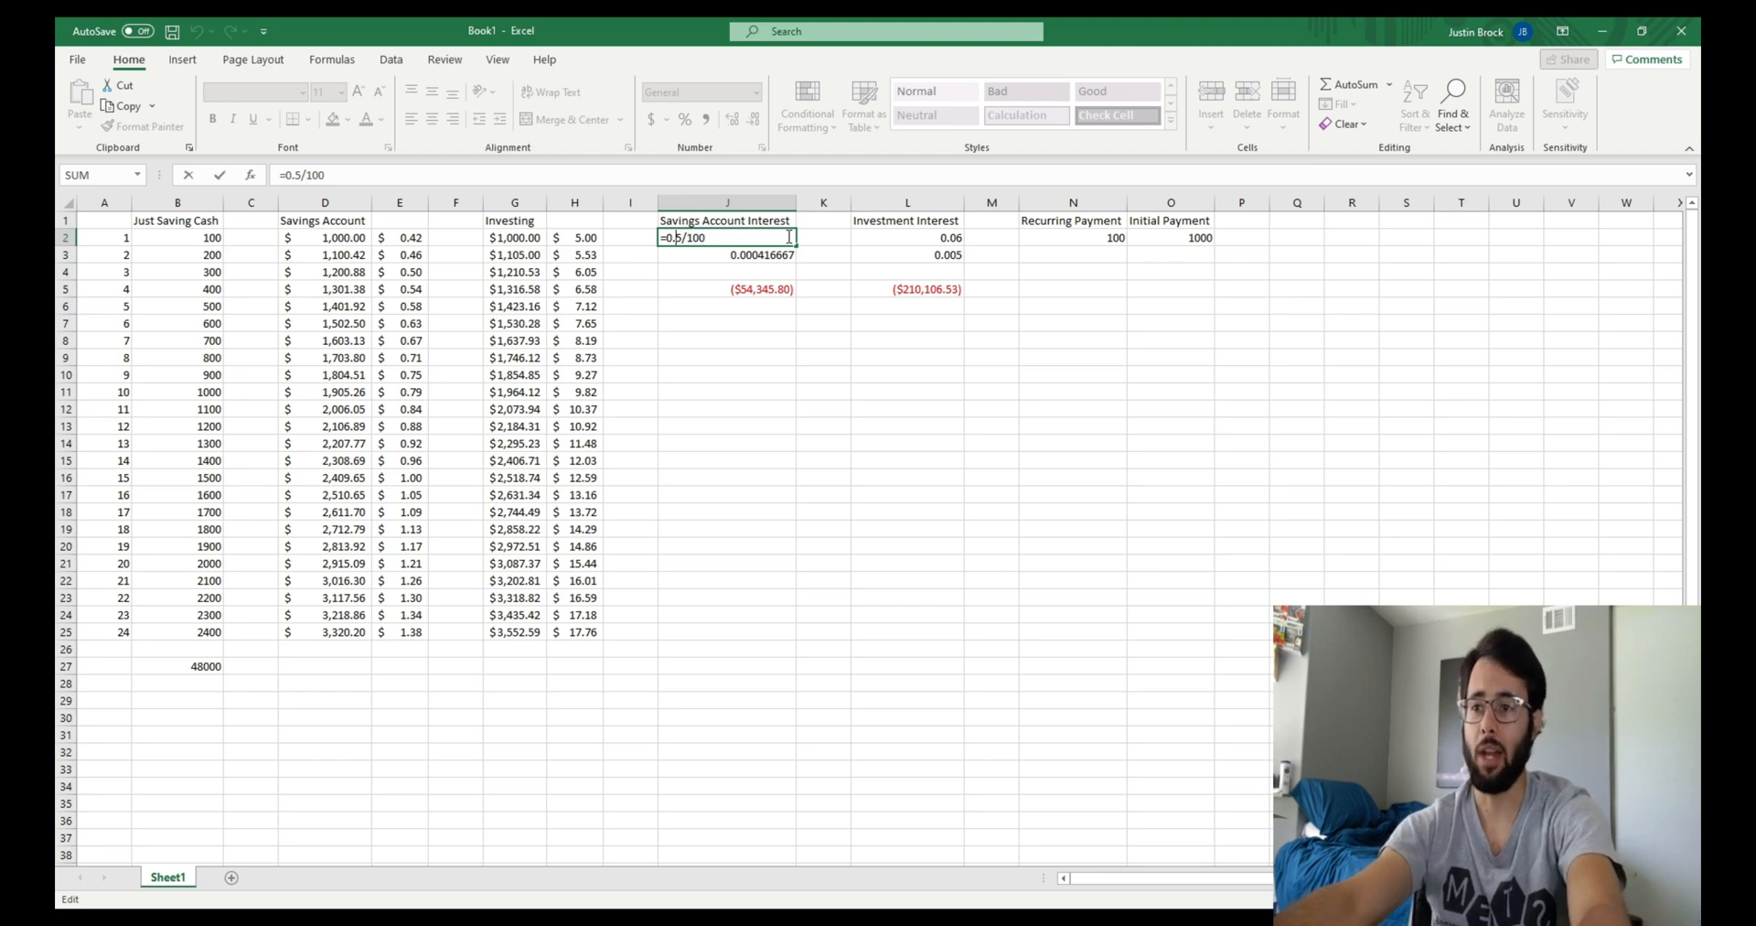
{"action": "key", "text": "BackSpace"}
{"action": "key", "text": "BackSpace"}
{"action": "key", "text": "BackSpace"}
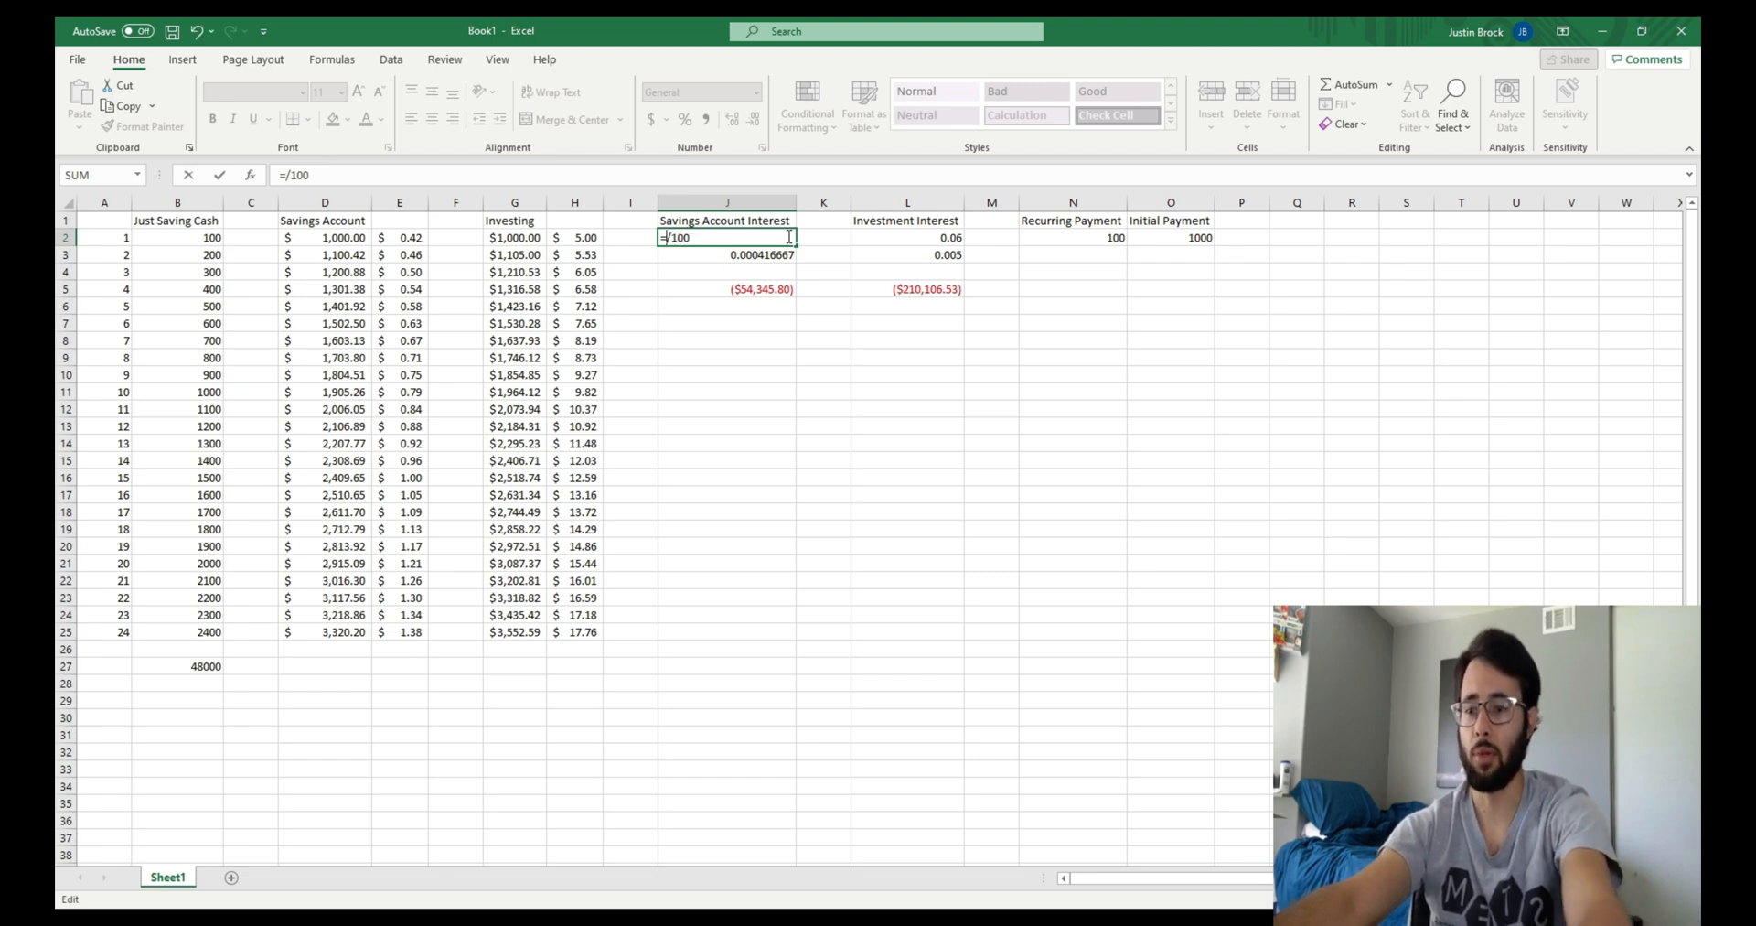
{"action": "type", "text": "1"}
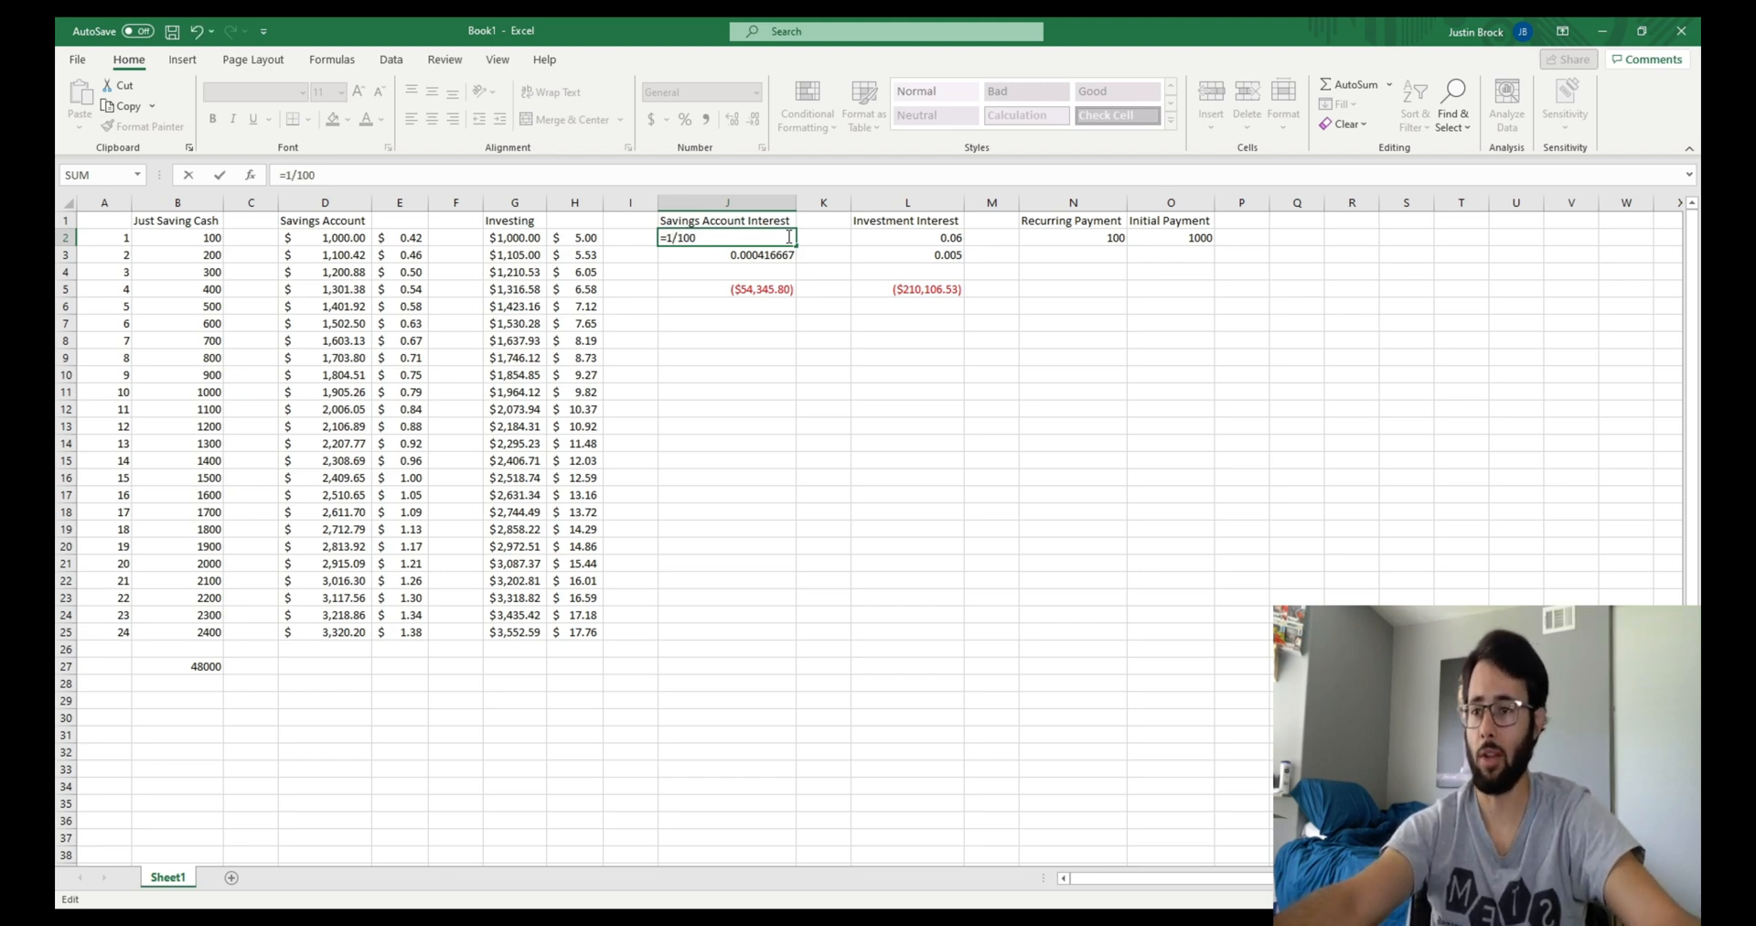
{"action": "key", "text": "Return"}
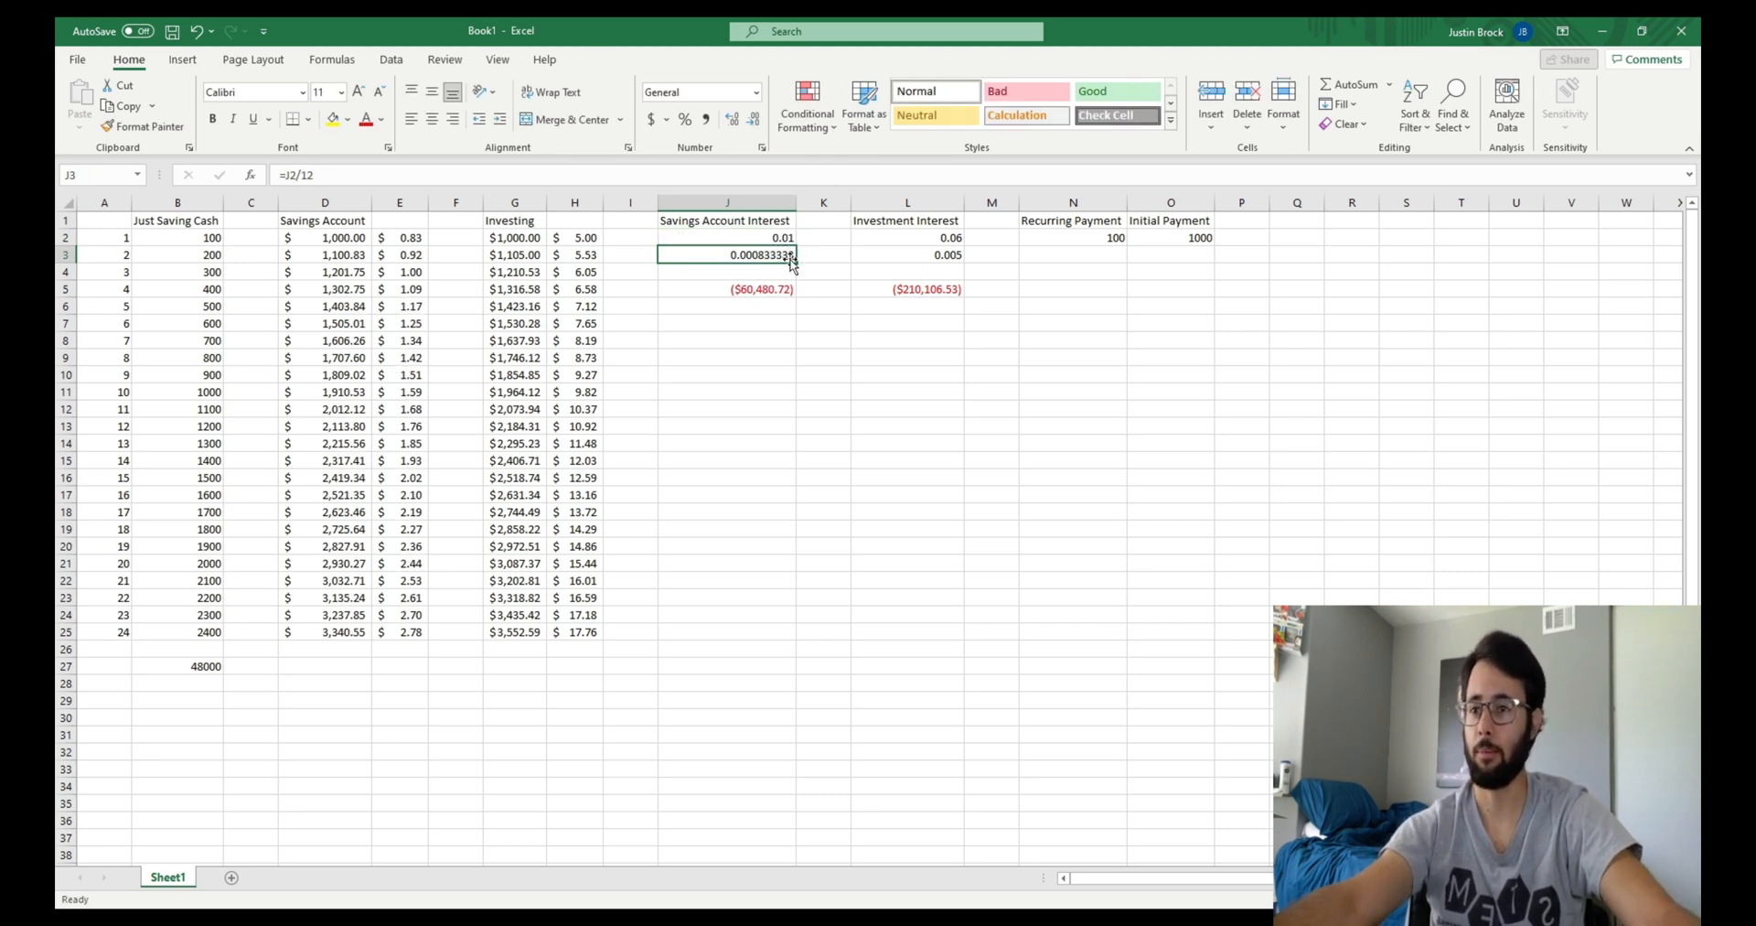
Change the annual investment interest in L2 to =10/100
{"action": "double_click", "coordinate": [952, 237]}
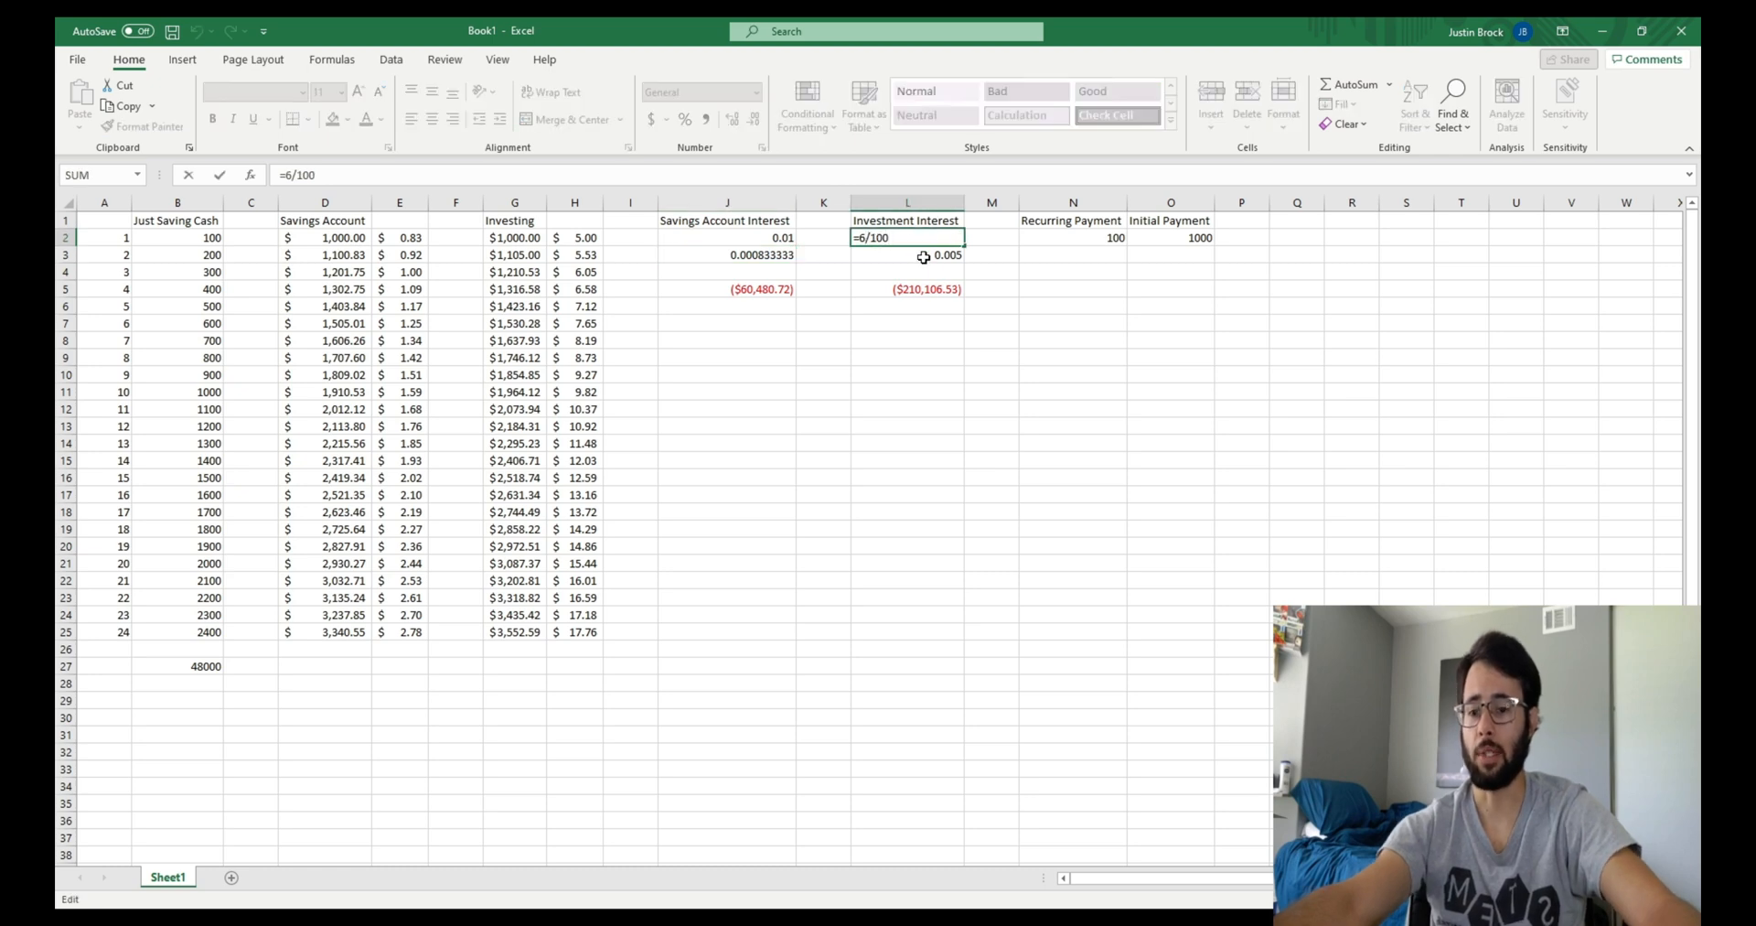
{"action": "key", "text": "BackSpace"}
{"action": "type", "text": "10"}
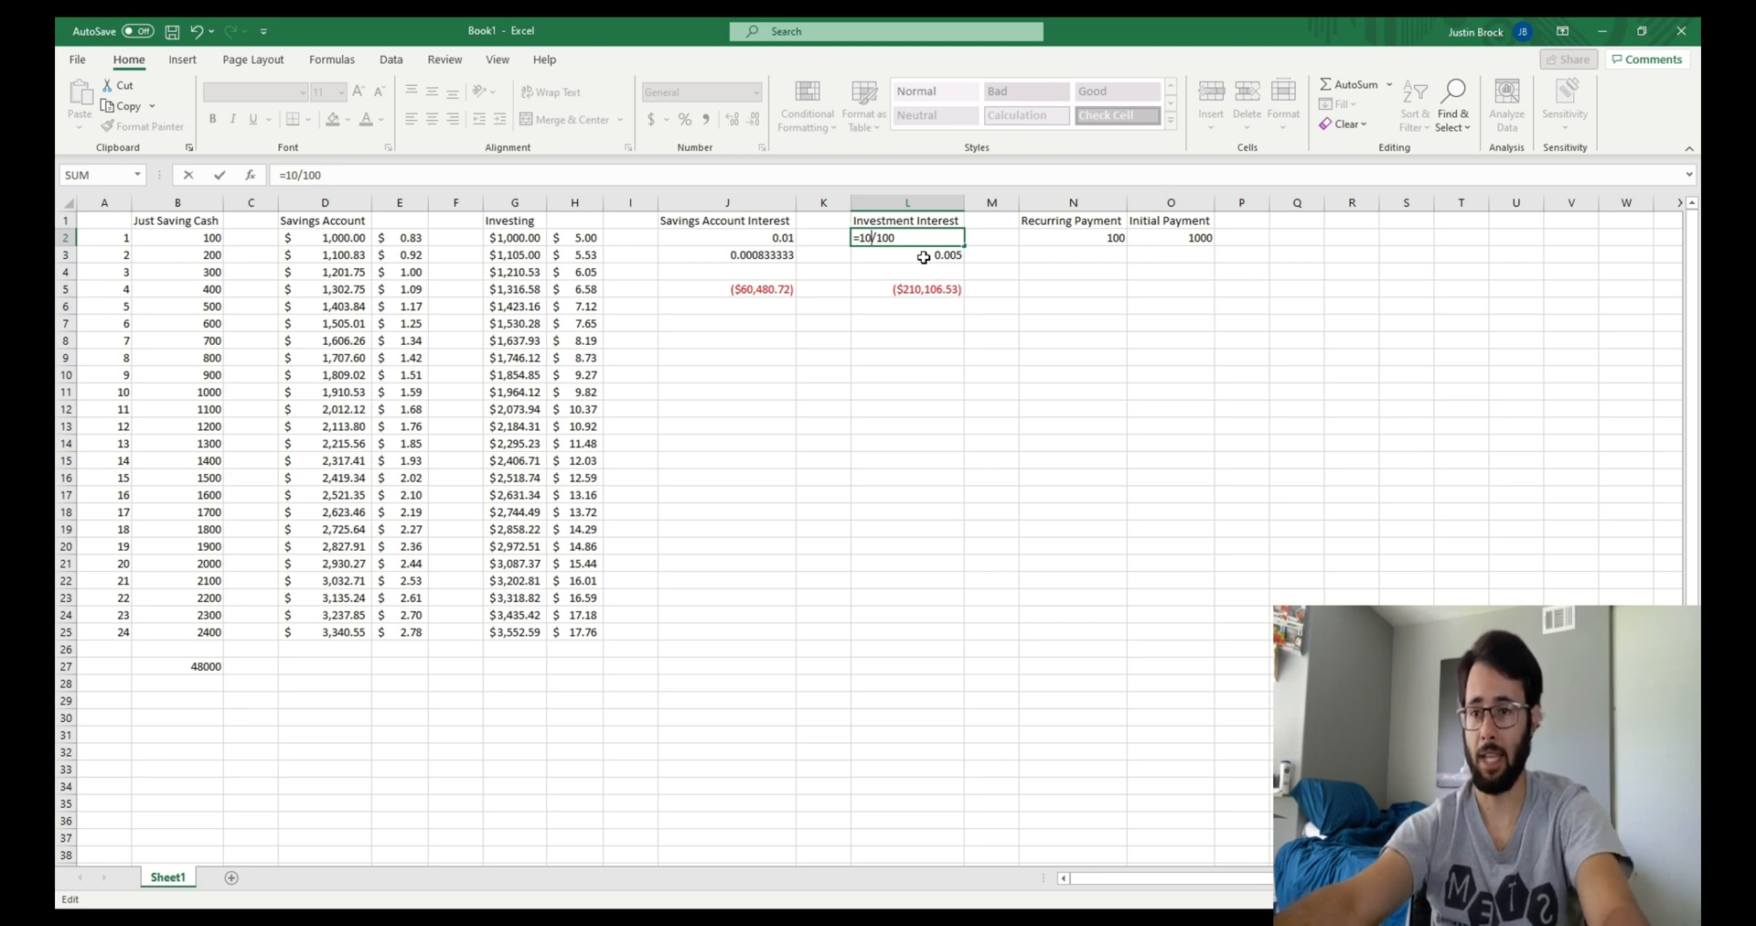
{"action": "key", "text": "Return"}
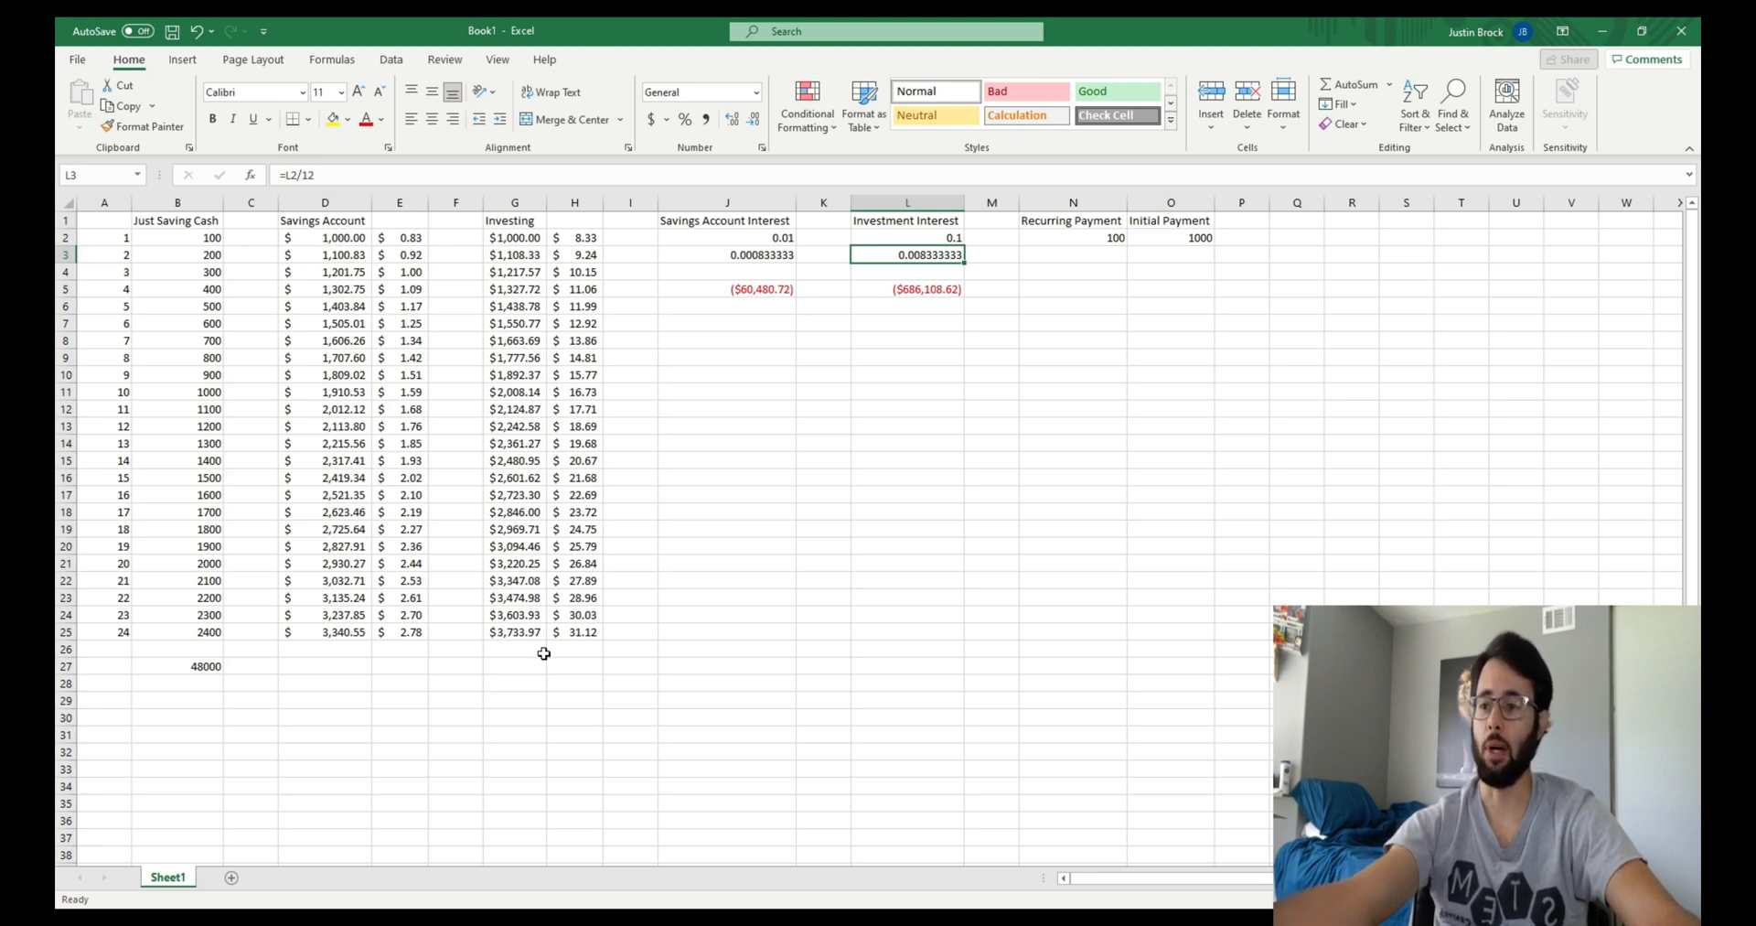
Review the savings future value in J5 and the monthly Investing balances and interest in G2:H25
{"action": "left_click", "coordinate": [766, 291]}
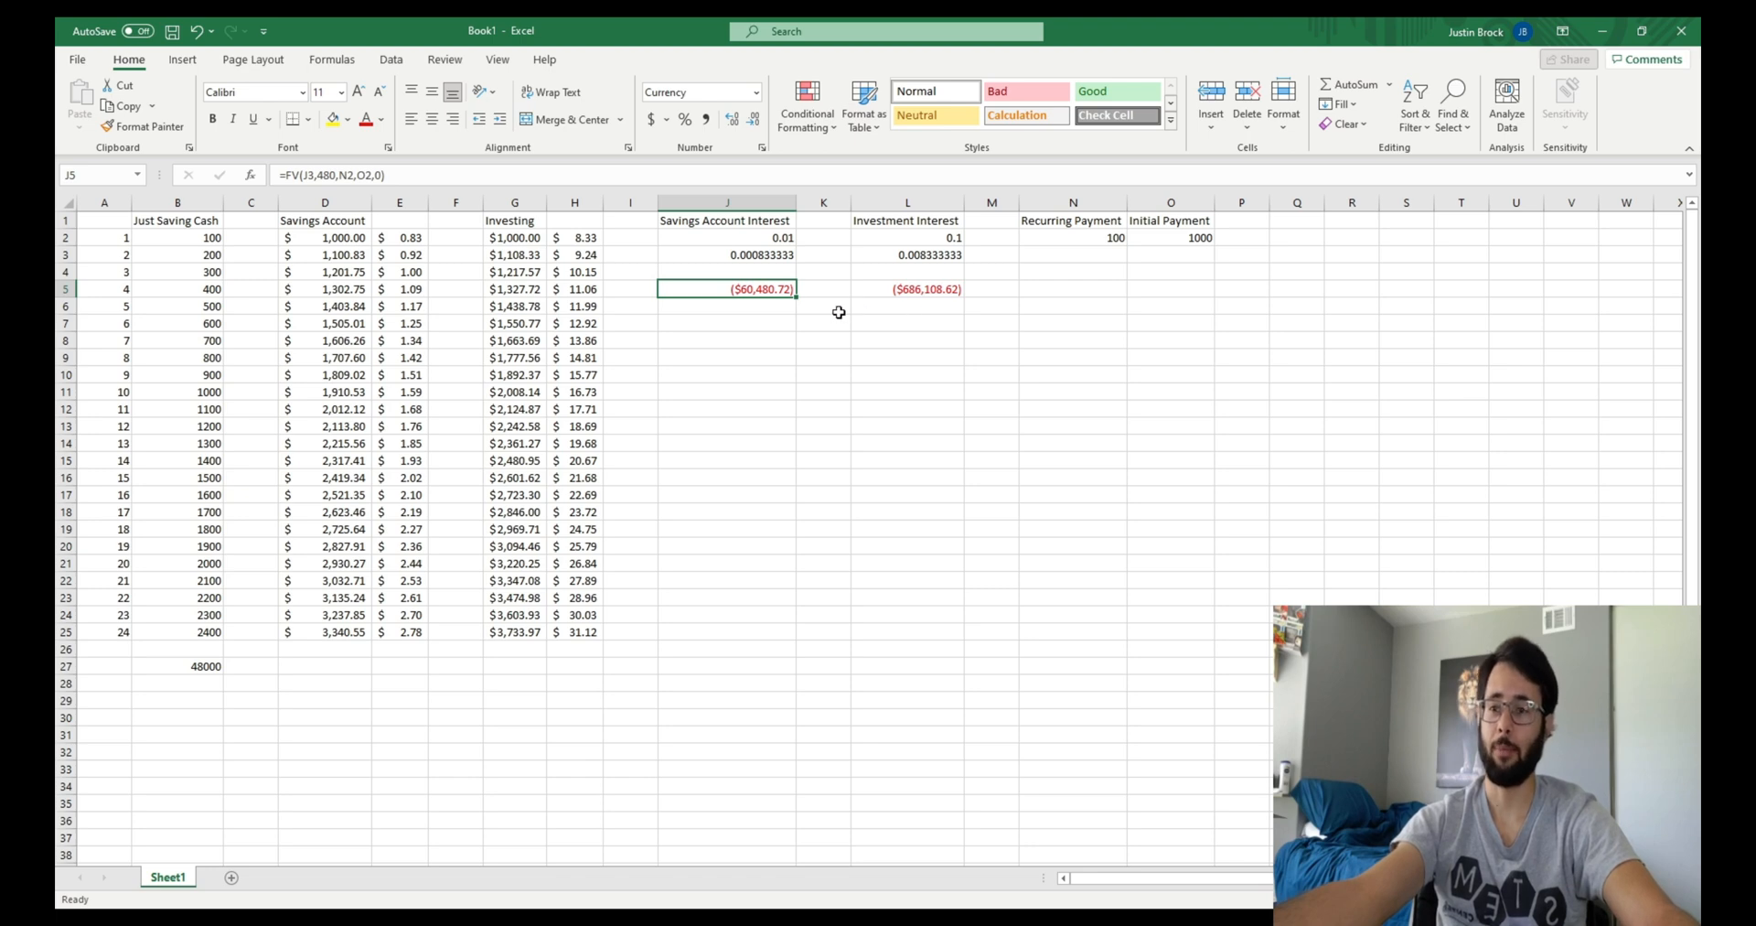
{"action": "left_click", "coordinate": [173, 239]}
{"action": "left_click", "coordinate": [130, 220]}
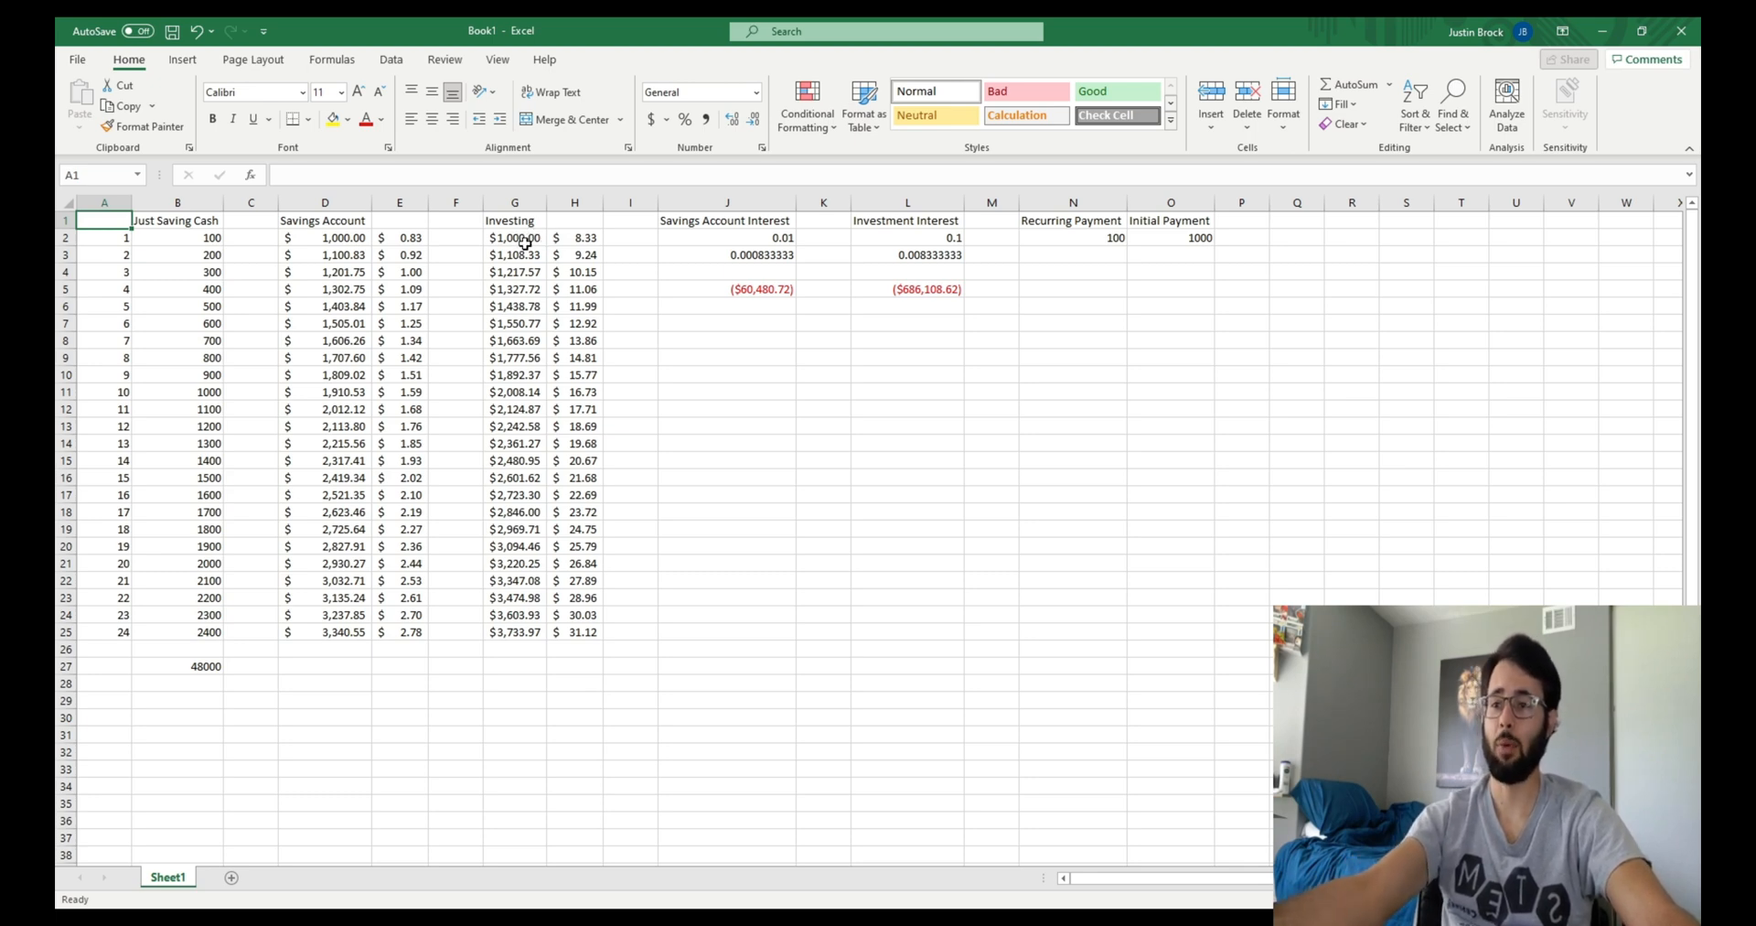
{"action": "left_click_drag", "start_coordinate": [520, 240], "coordinate": [576, 615]}
{"action": "left_click", "coordinate": [562, 221]}
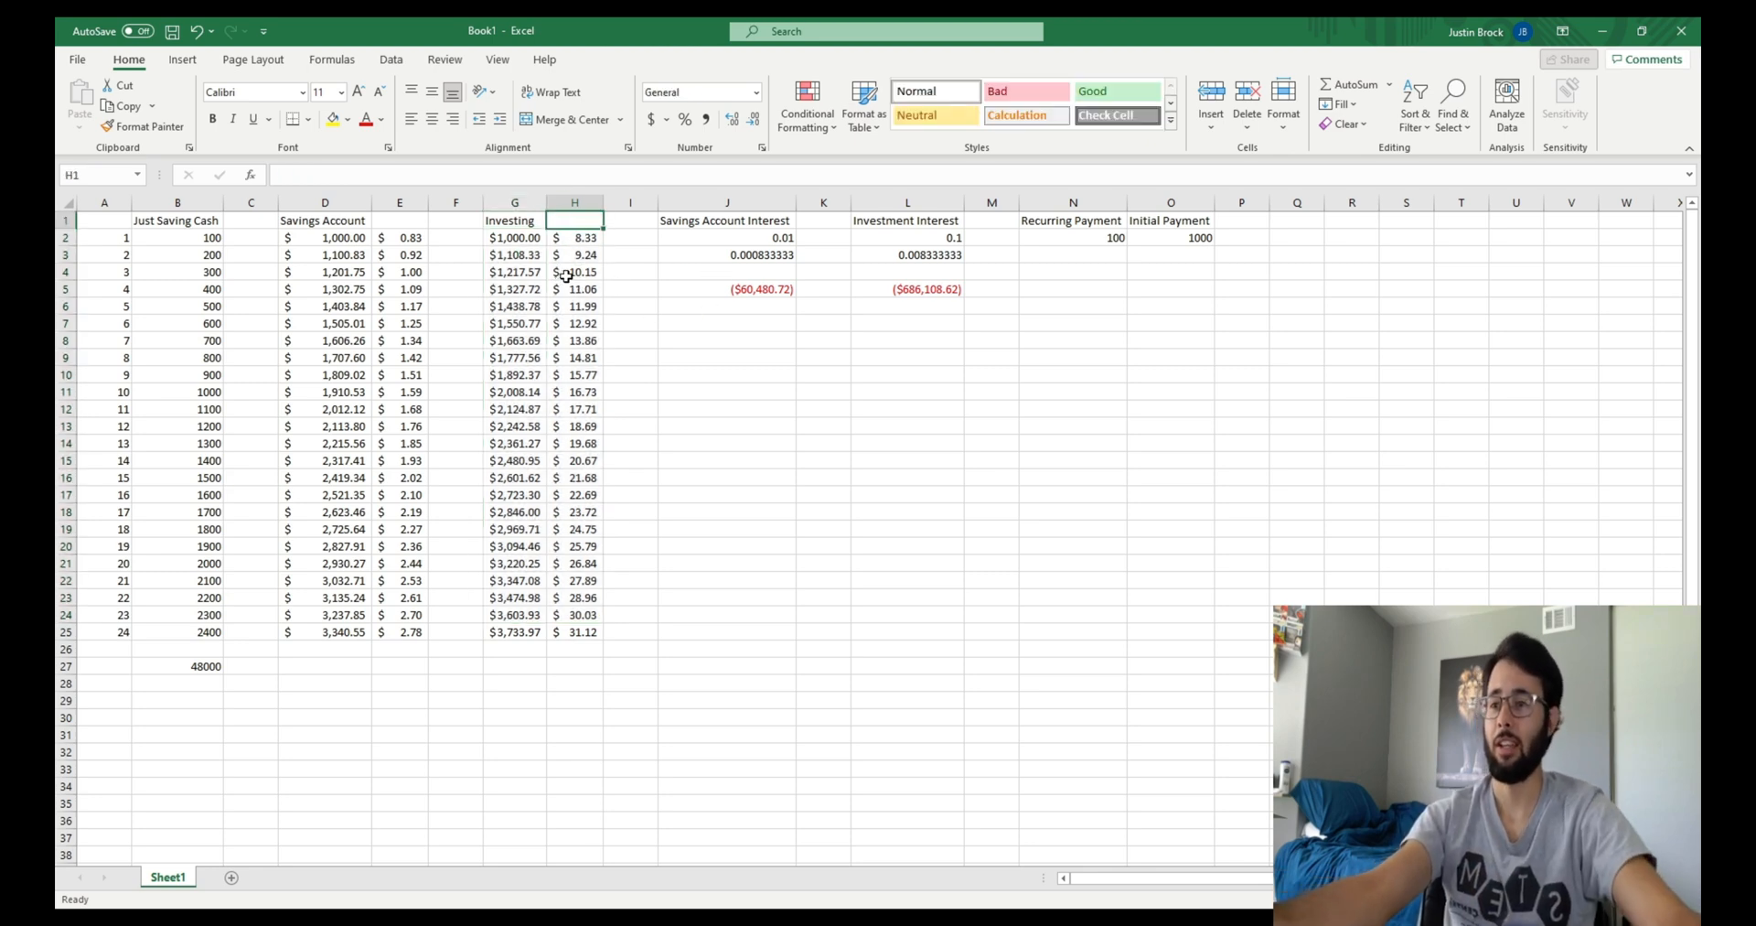
{"action": "left_click_drag", "start_coordinate": [524, 233], "coordinate": [574, 631]}
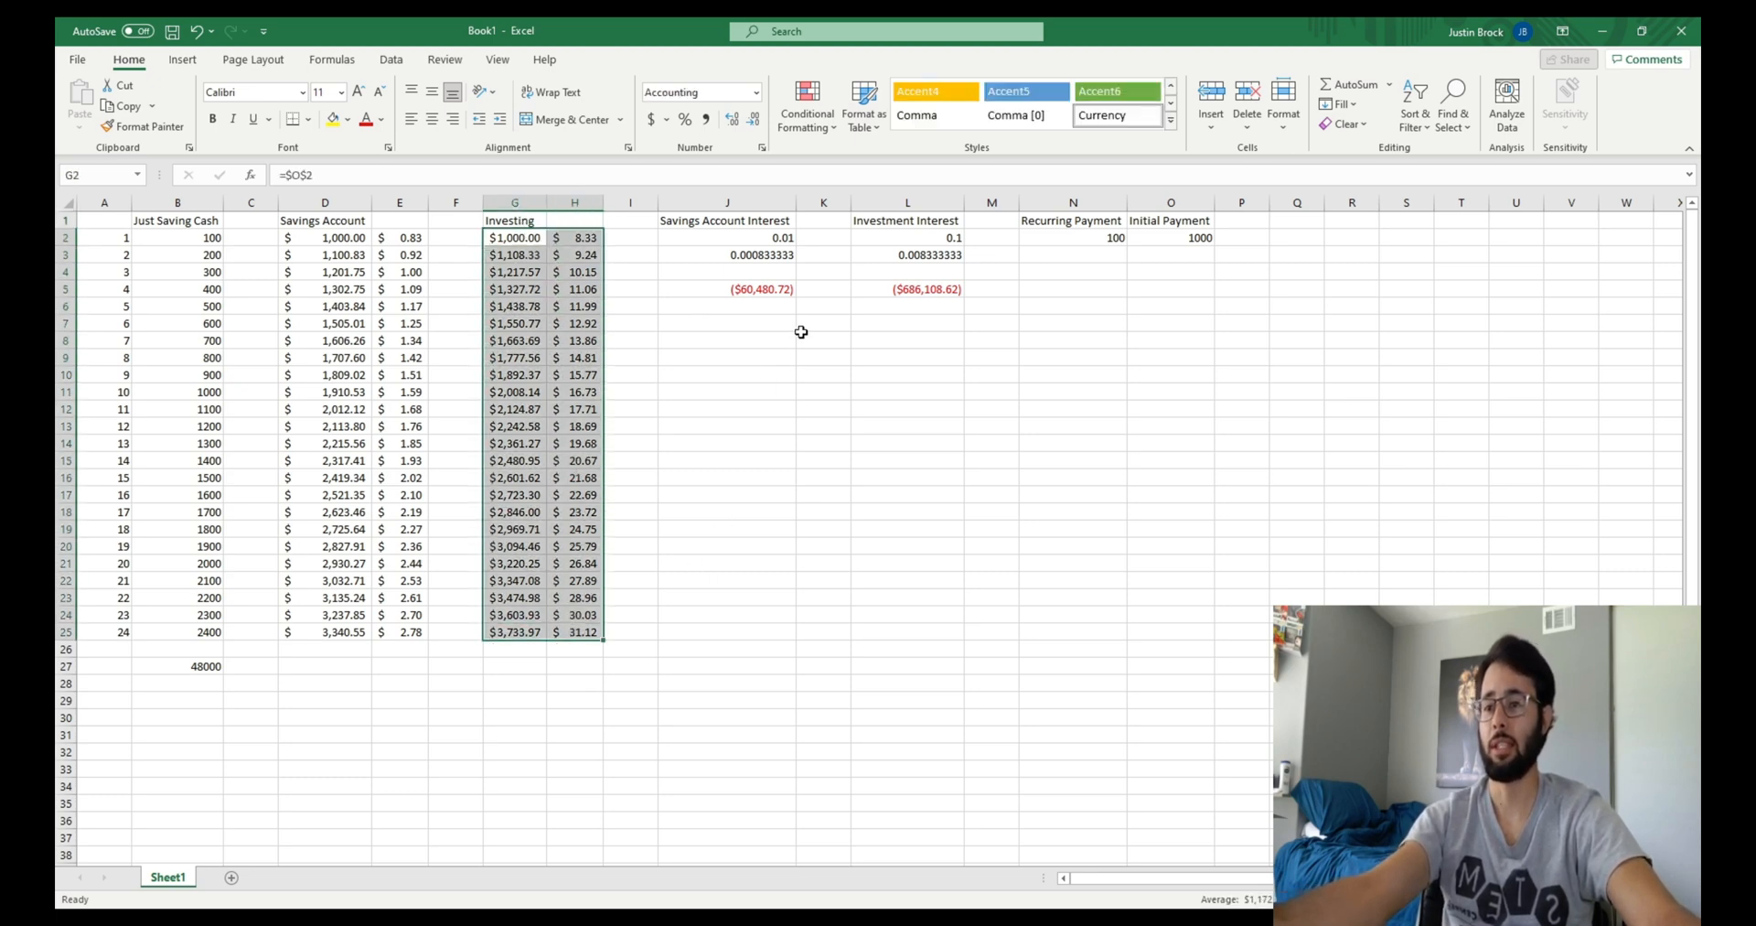
{"action": "left_click", "coordinate": [837, 305]}
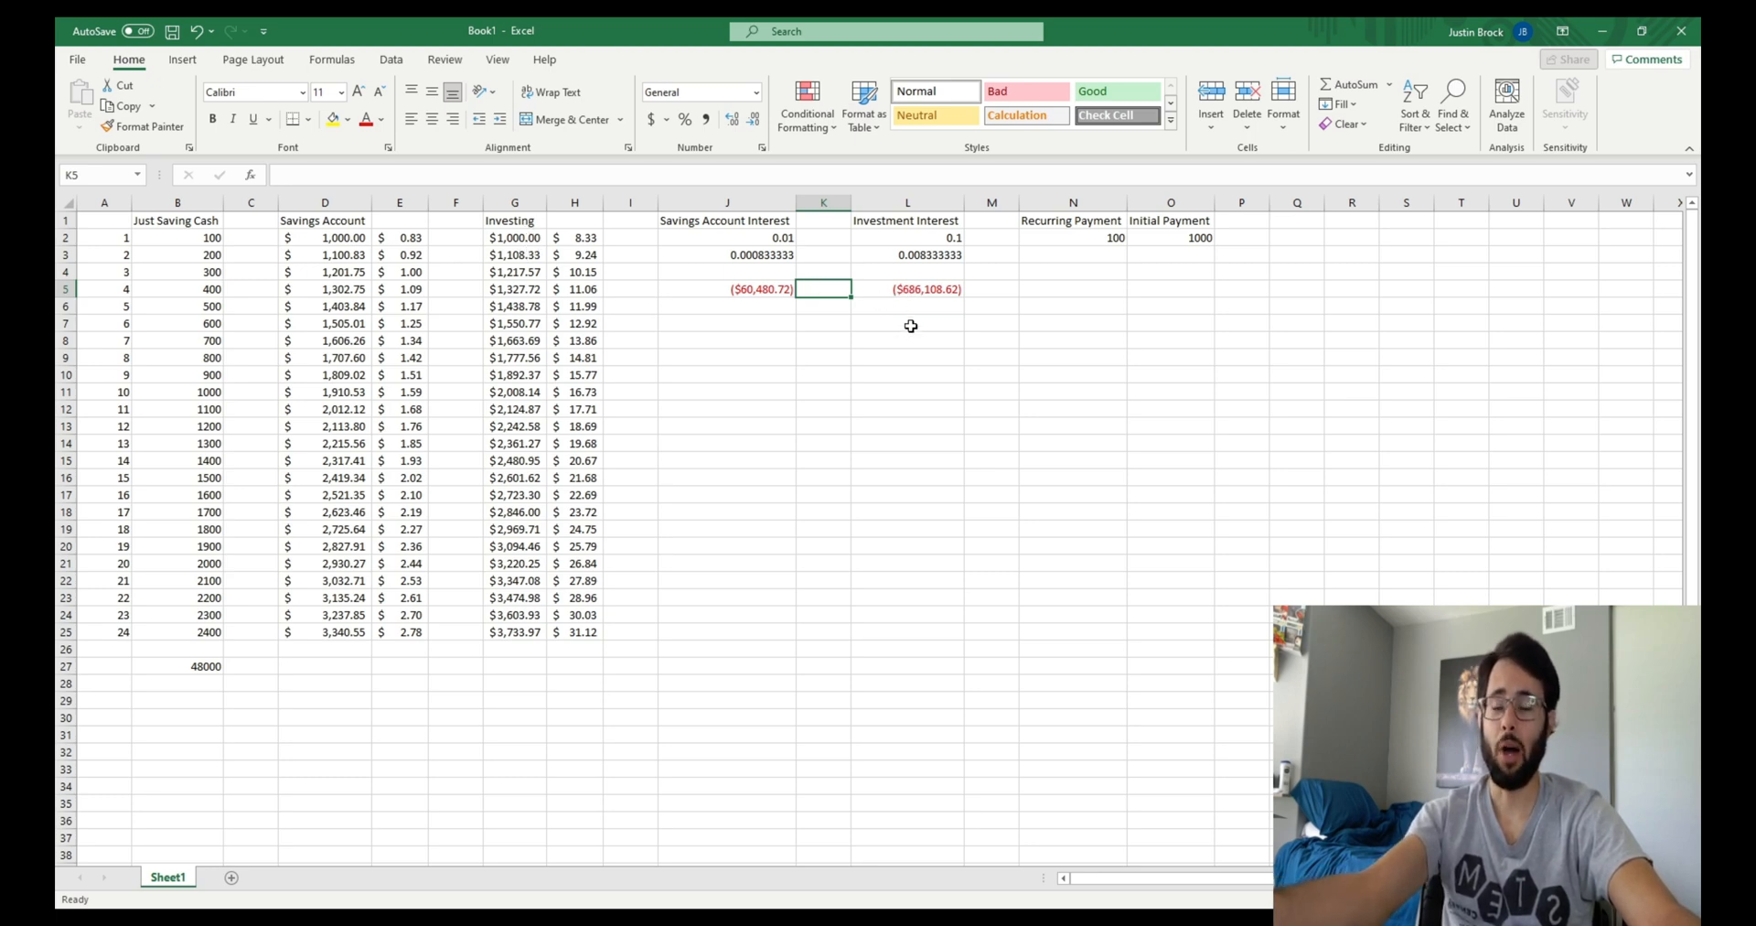
{"action": "left_click", "coordinate": [114, 218]}
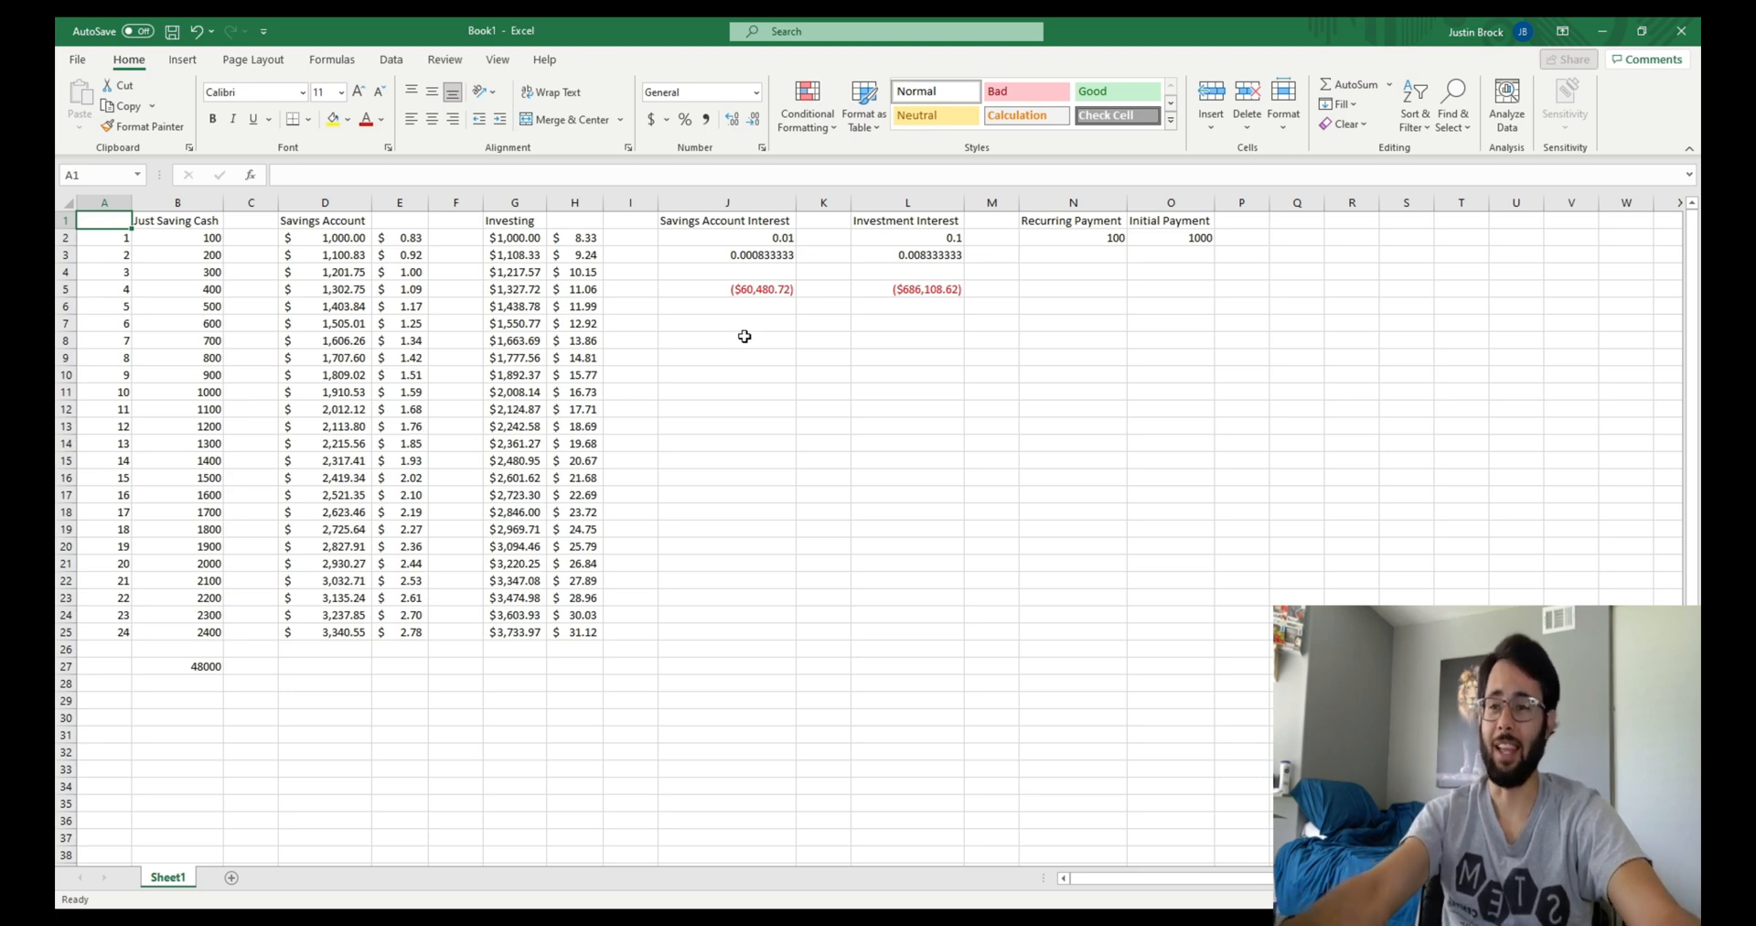
Set the number of months in L5's investment FV formula to 120
{"action": "left_click", "coordinate": [904, 292]}
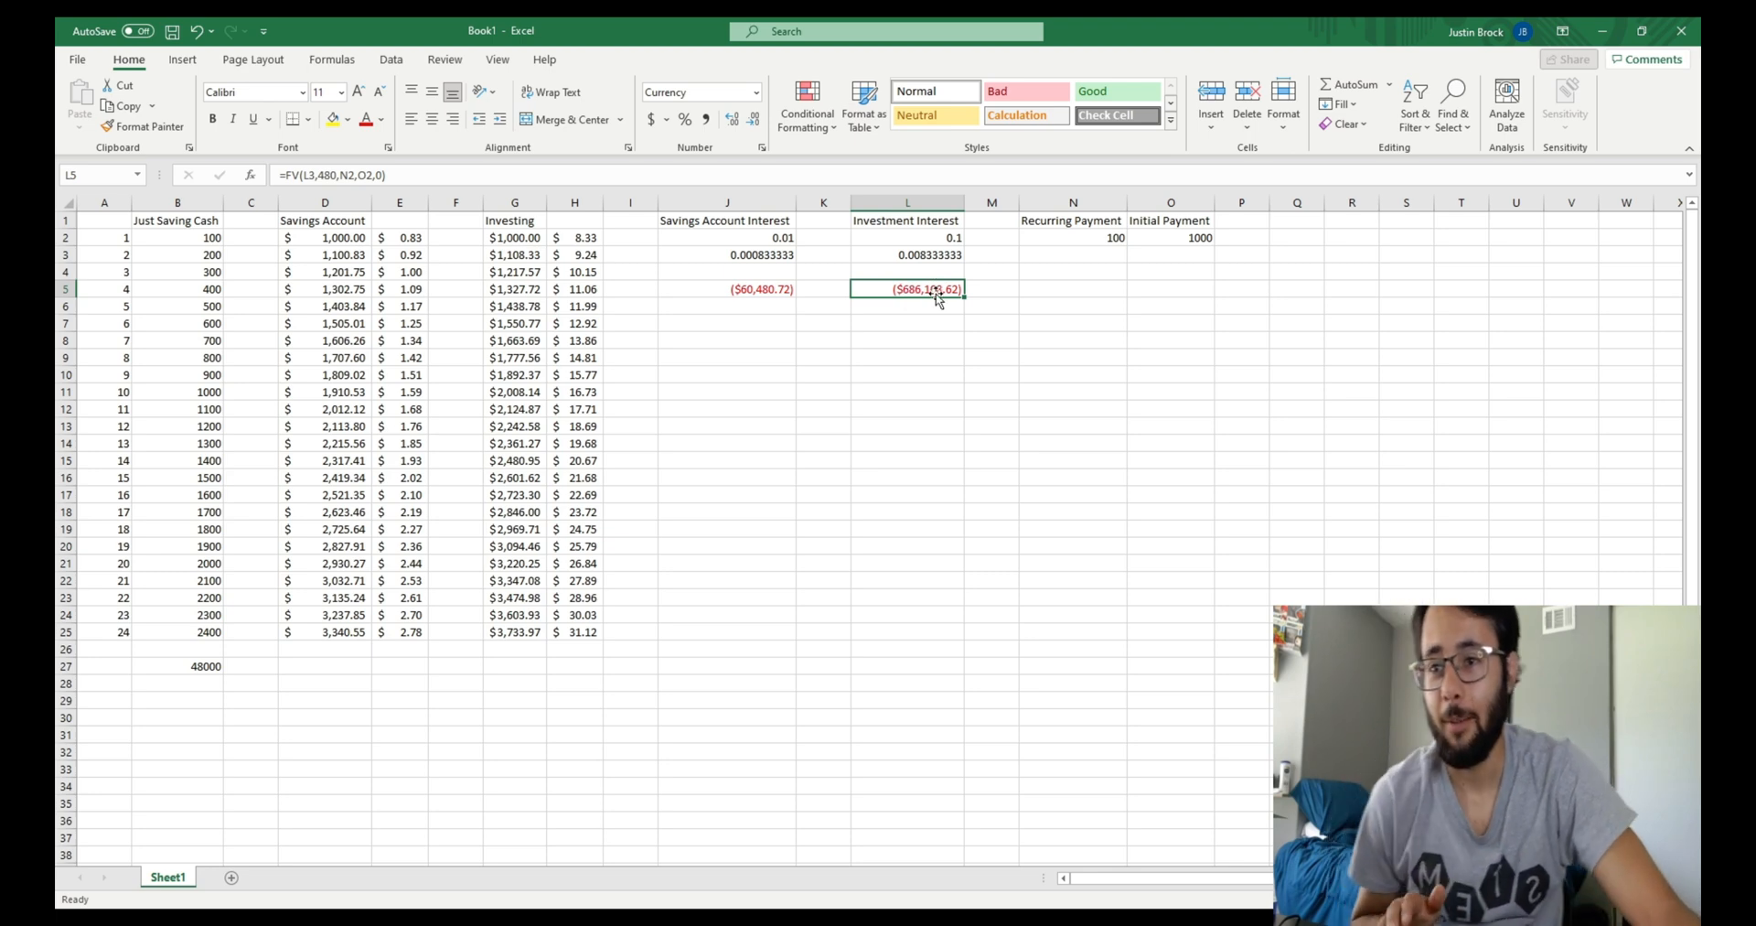
{"action": "double_click", "coordinate": [926, 290]}
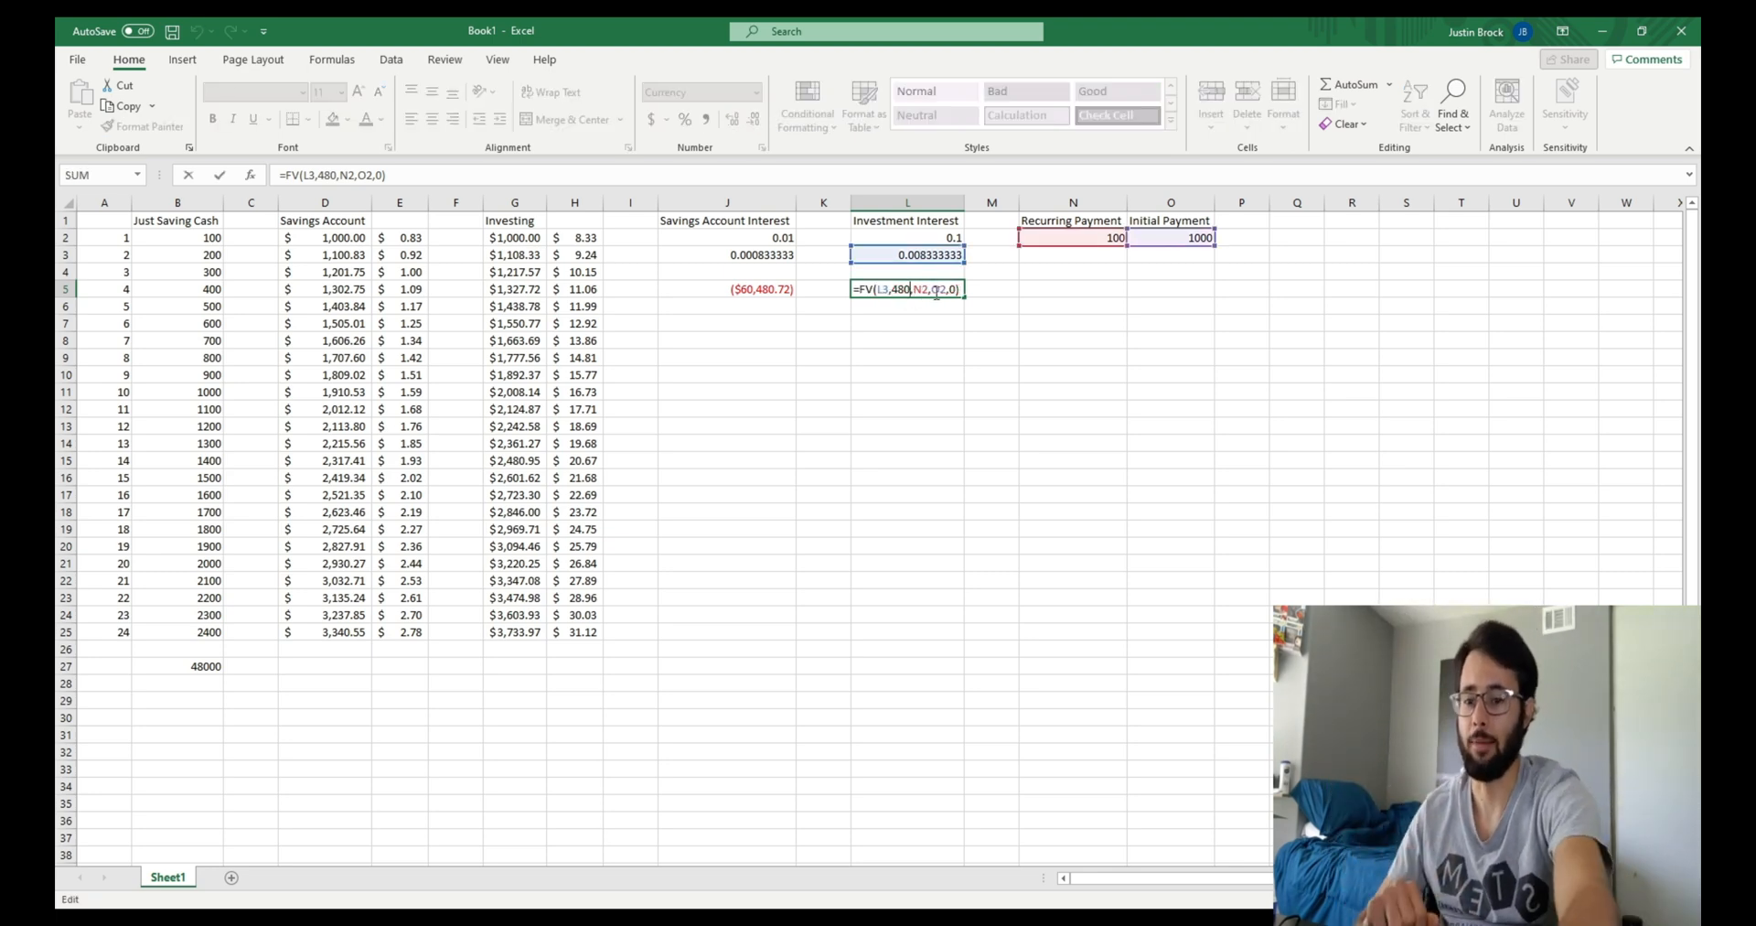
{"action": "key", "text": "BackSpace"}
{"action": "key", "text": "BackSpace"}
{"action": "key", "text": "BackSpace"}
{"action": "type", "text": "120"}
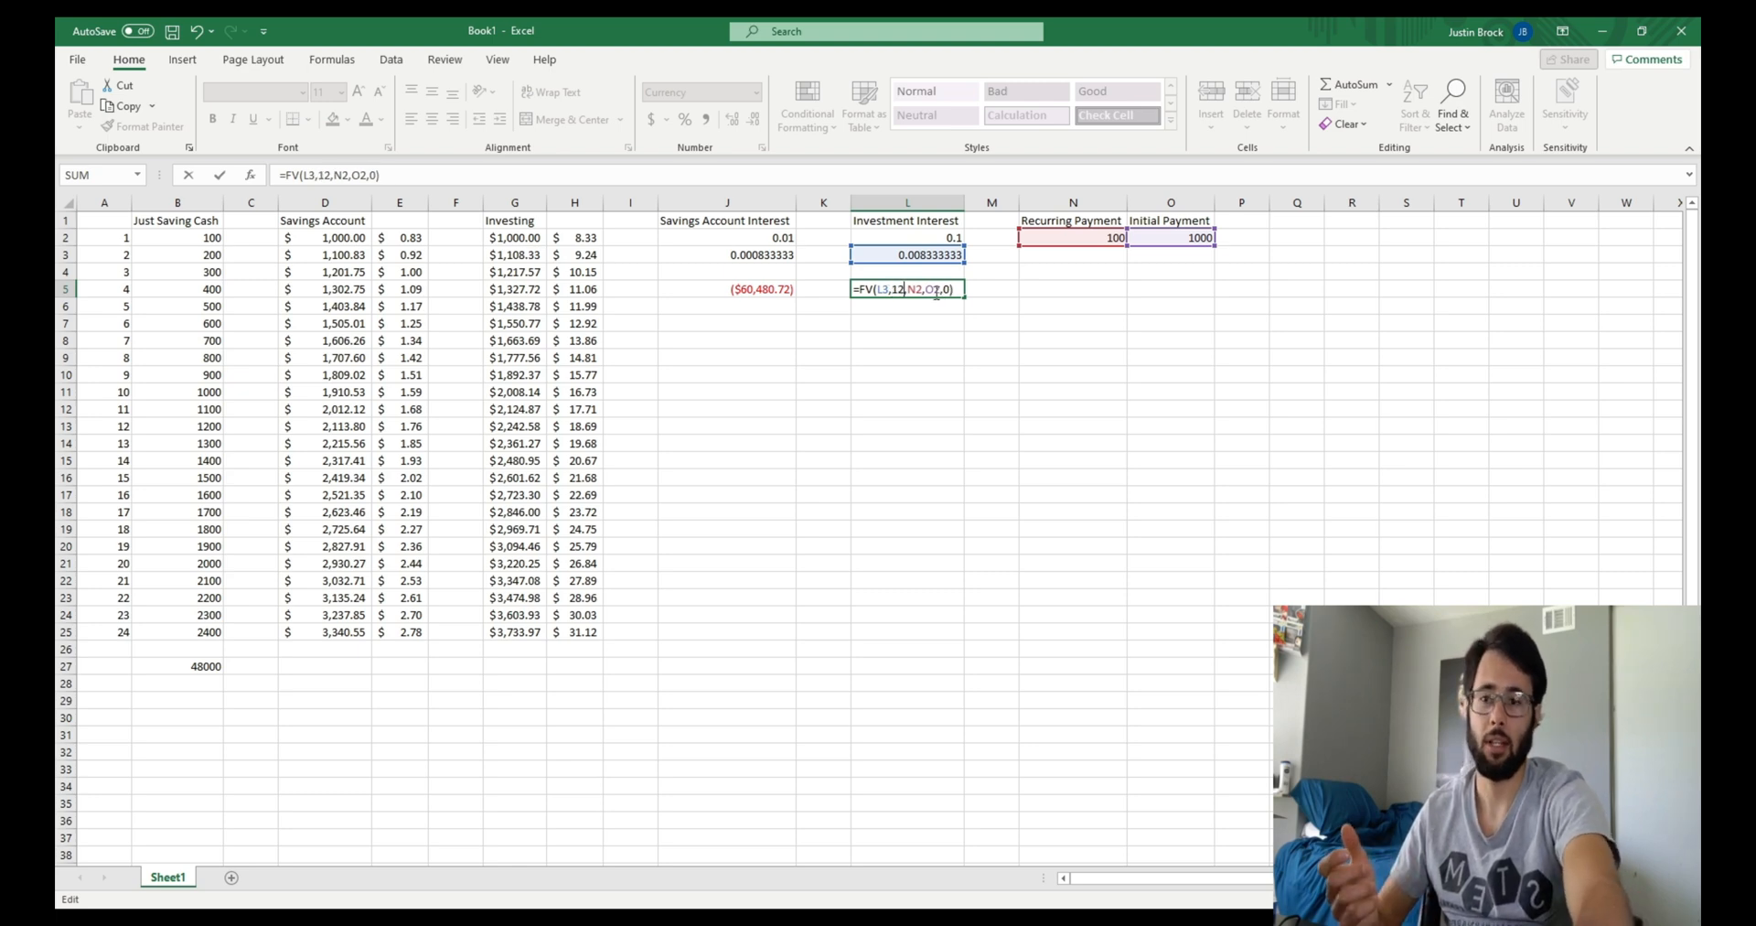
{"action": "key", "text": "Return"}
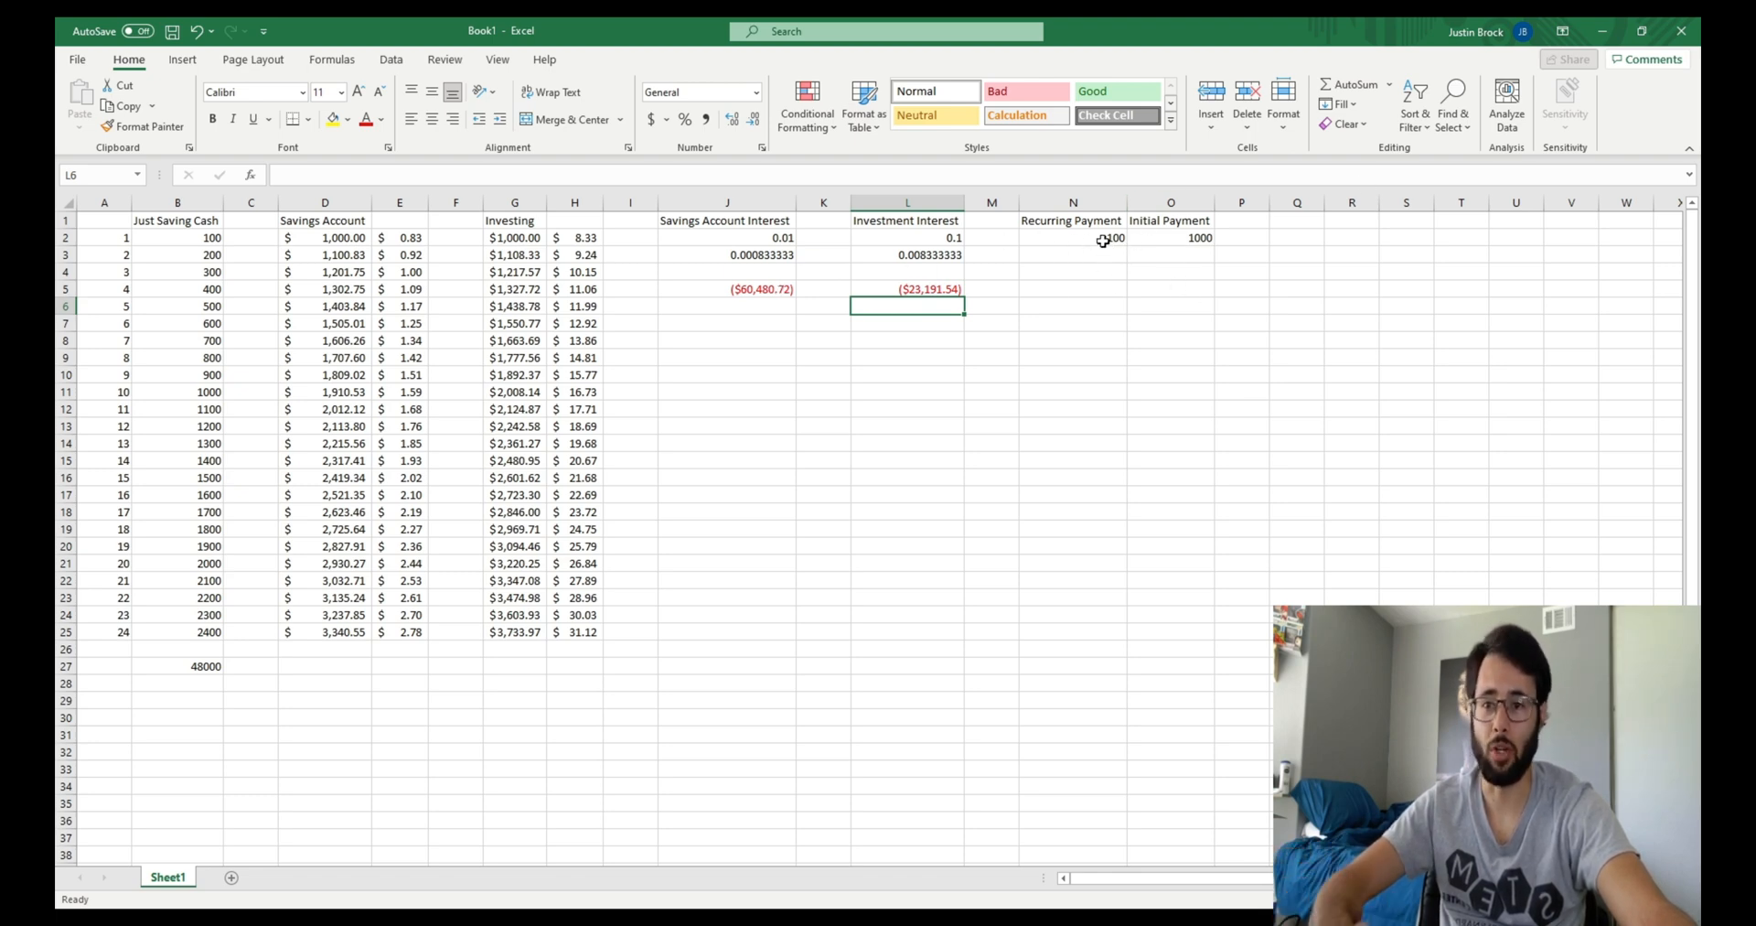
Set the initial payment in O2 to 2000
{"action": "double_click", "coordinate": [1206, 236]}
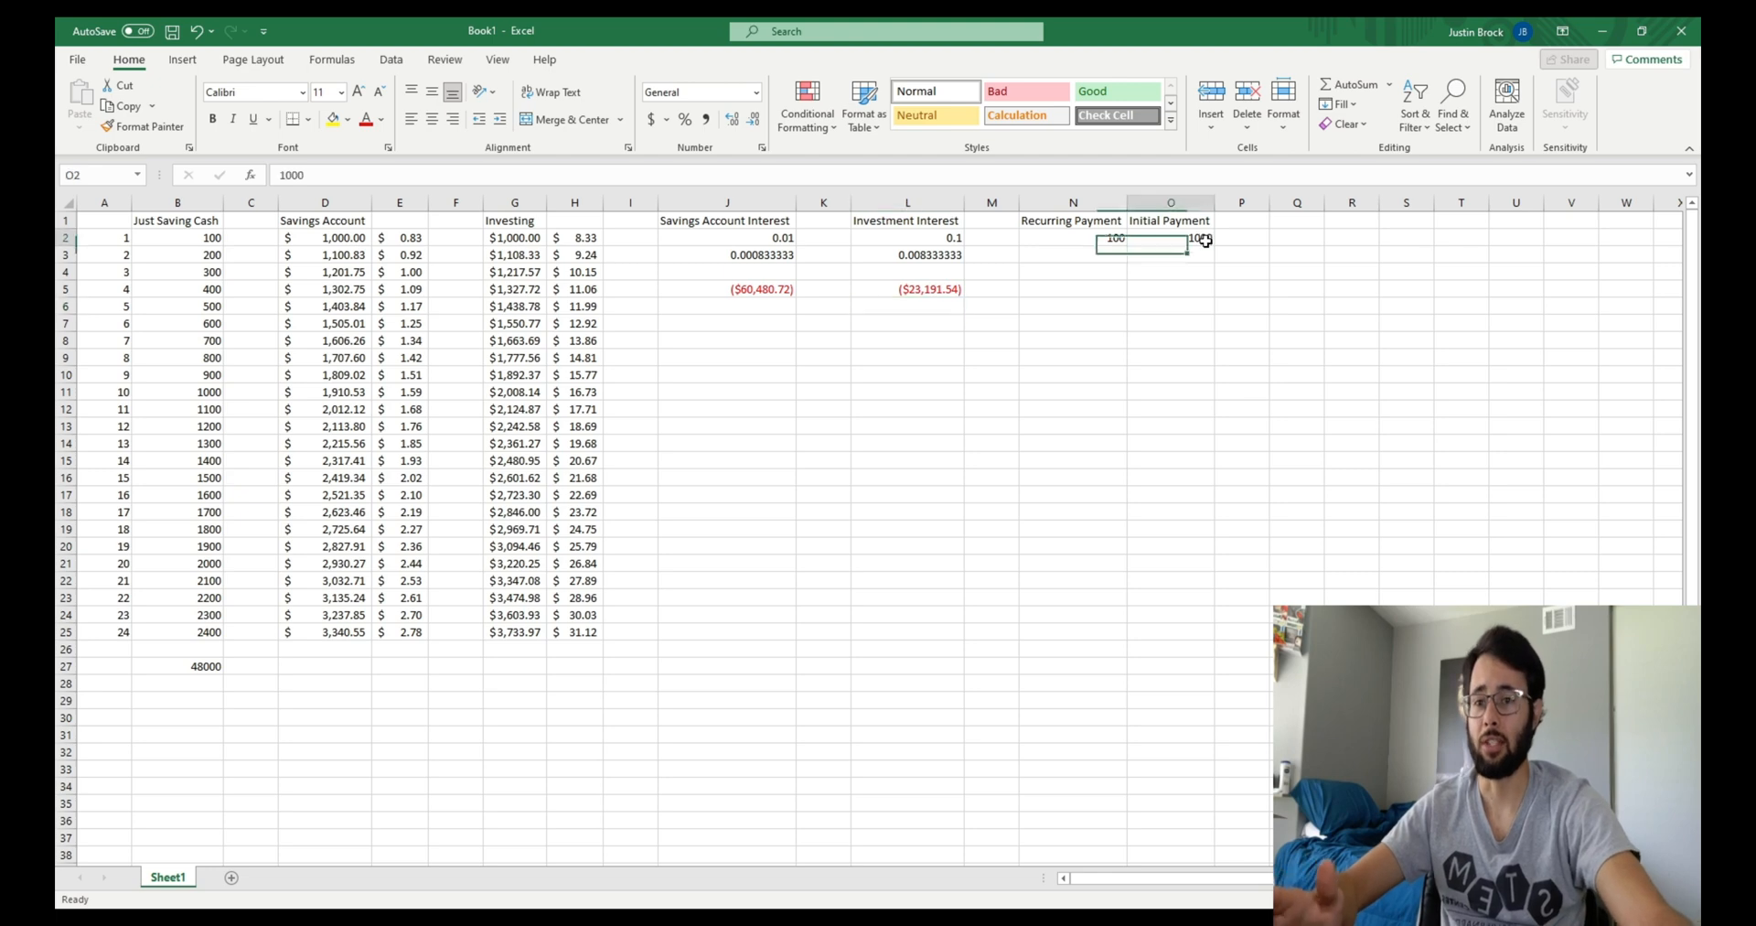
{"action": "key", "text": "BackSpace"}
{"action": "key", "text": "BackSpace"}
{"action": "key", "text": "BackSpace"}
{"action": "type", "text": "0"}
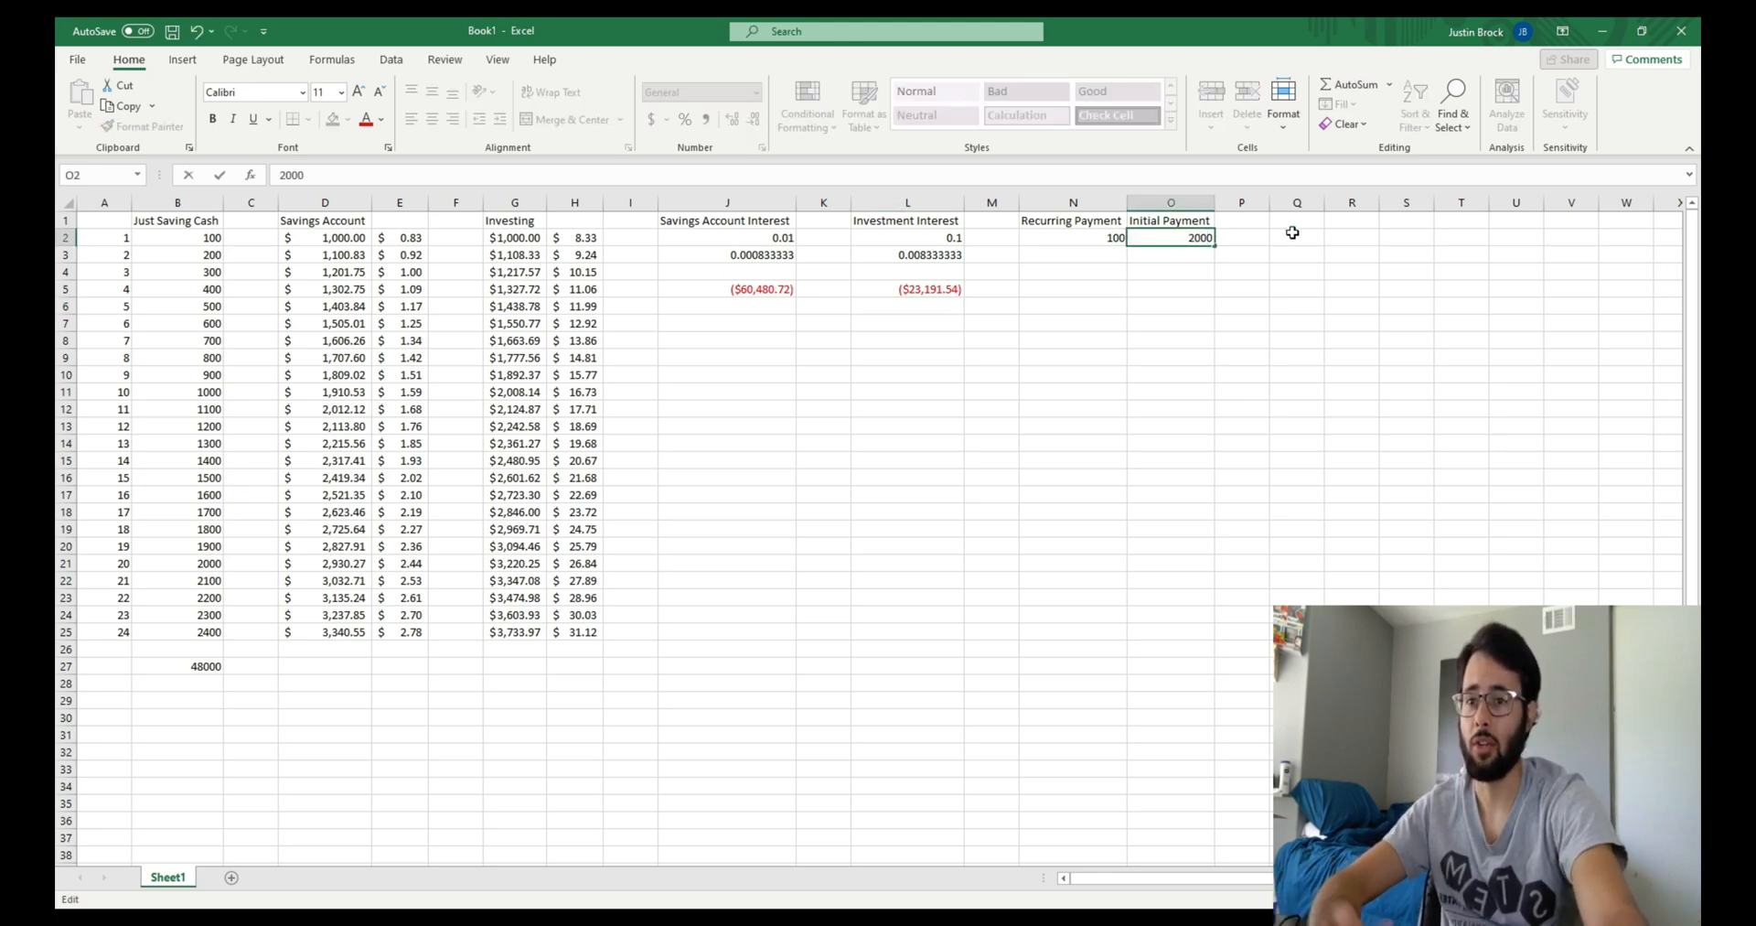
{"action": "key", "text": "Return"}
Set the recurring payment in N2 to 500
{"action": "double_click", "coordinate": [1118, 238]}
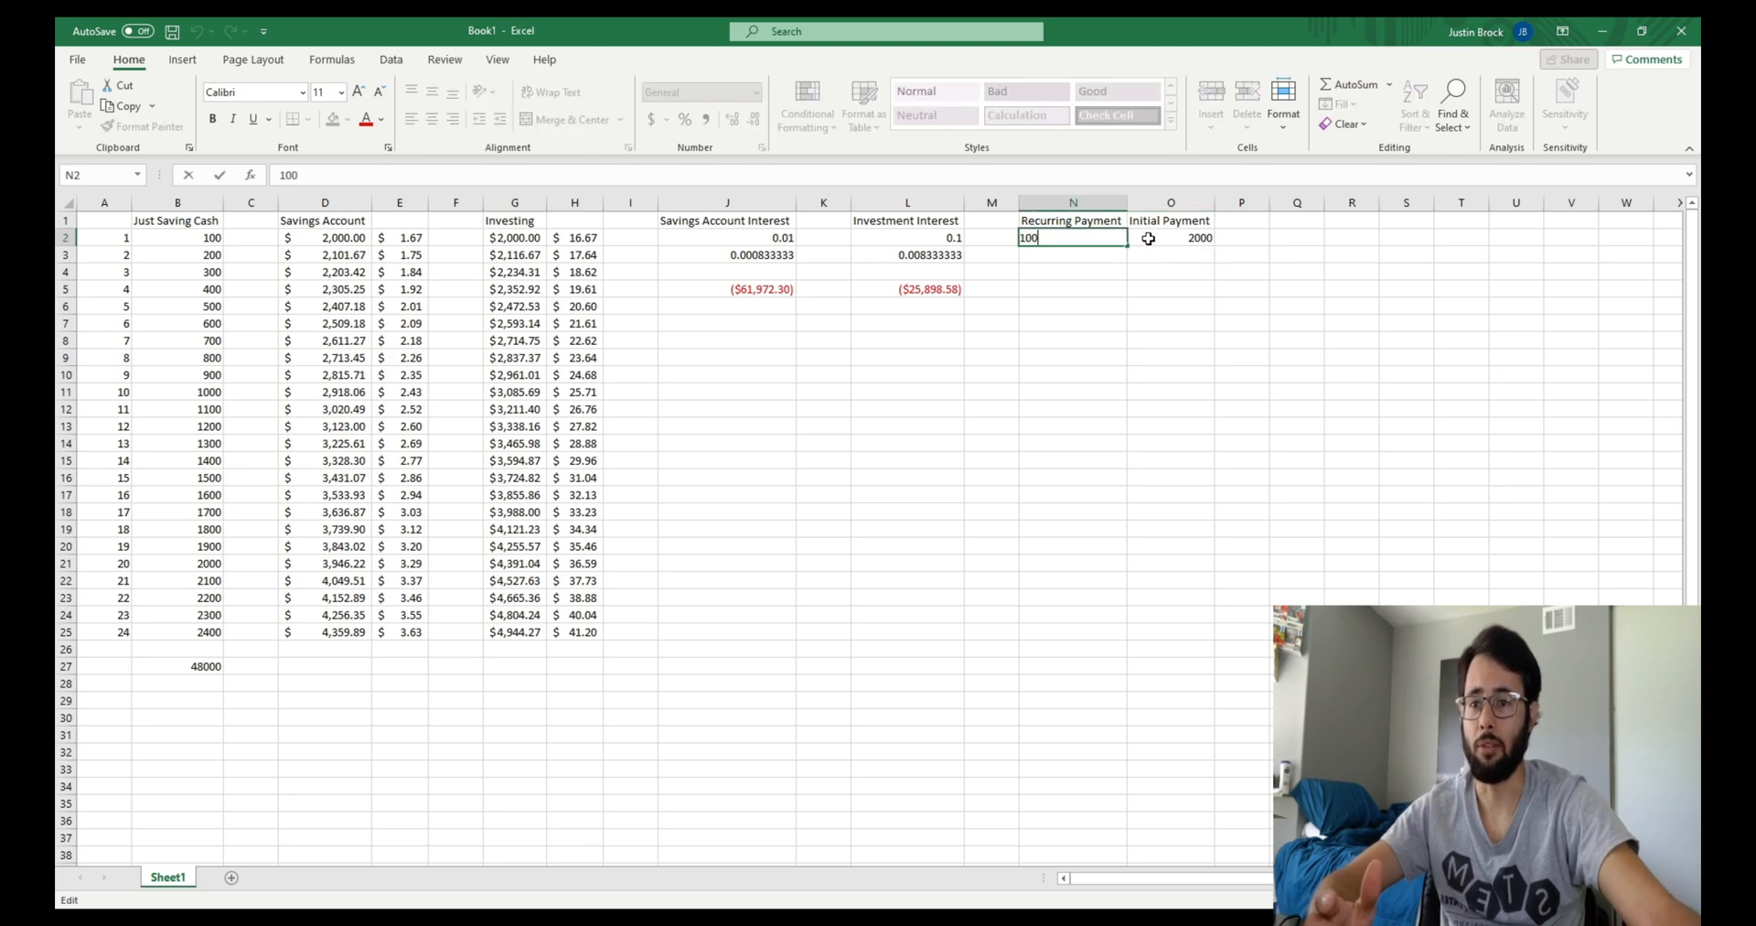
{"action": "key", "text": "BackSpace"}
{"action": "key", "text": "BackSpace"}
{"action": "type", "text": "50"}
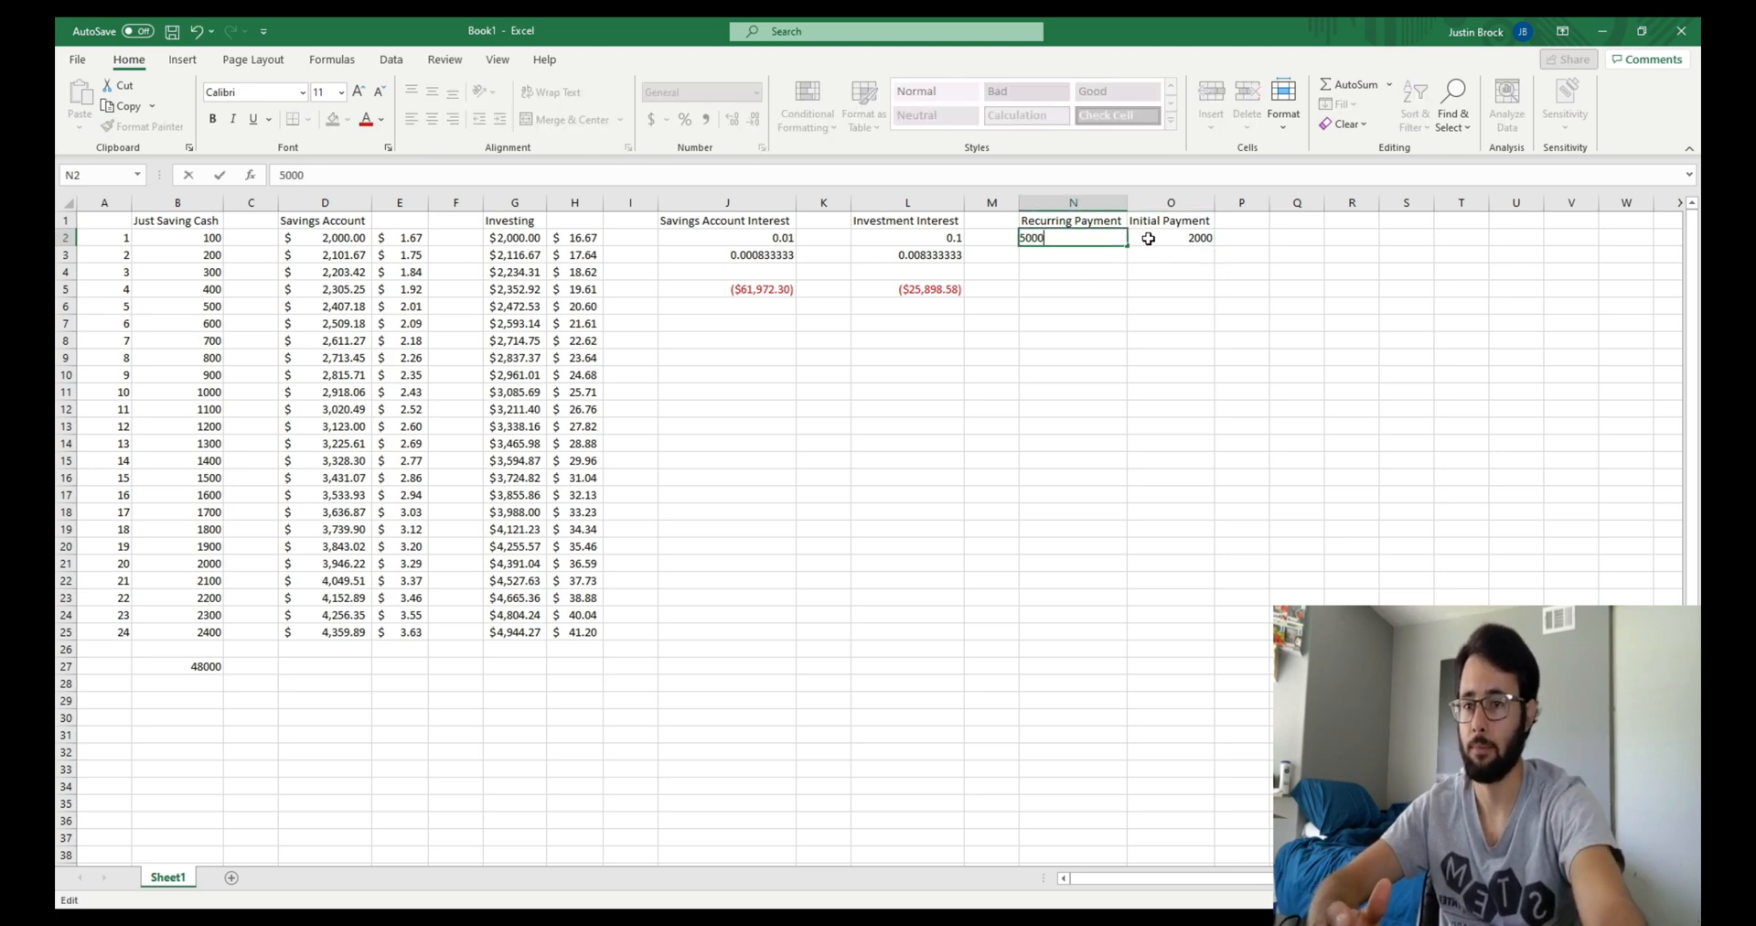
{"action": "key", "text": "Return"}
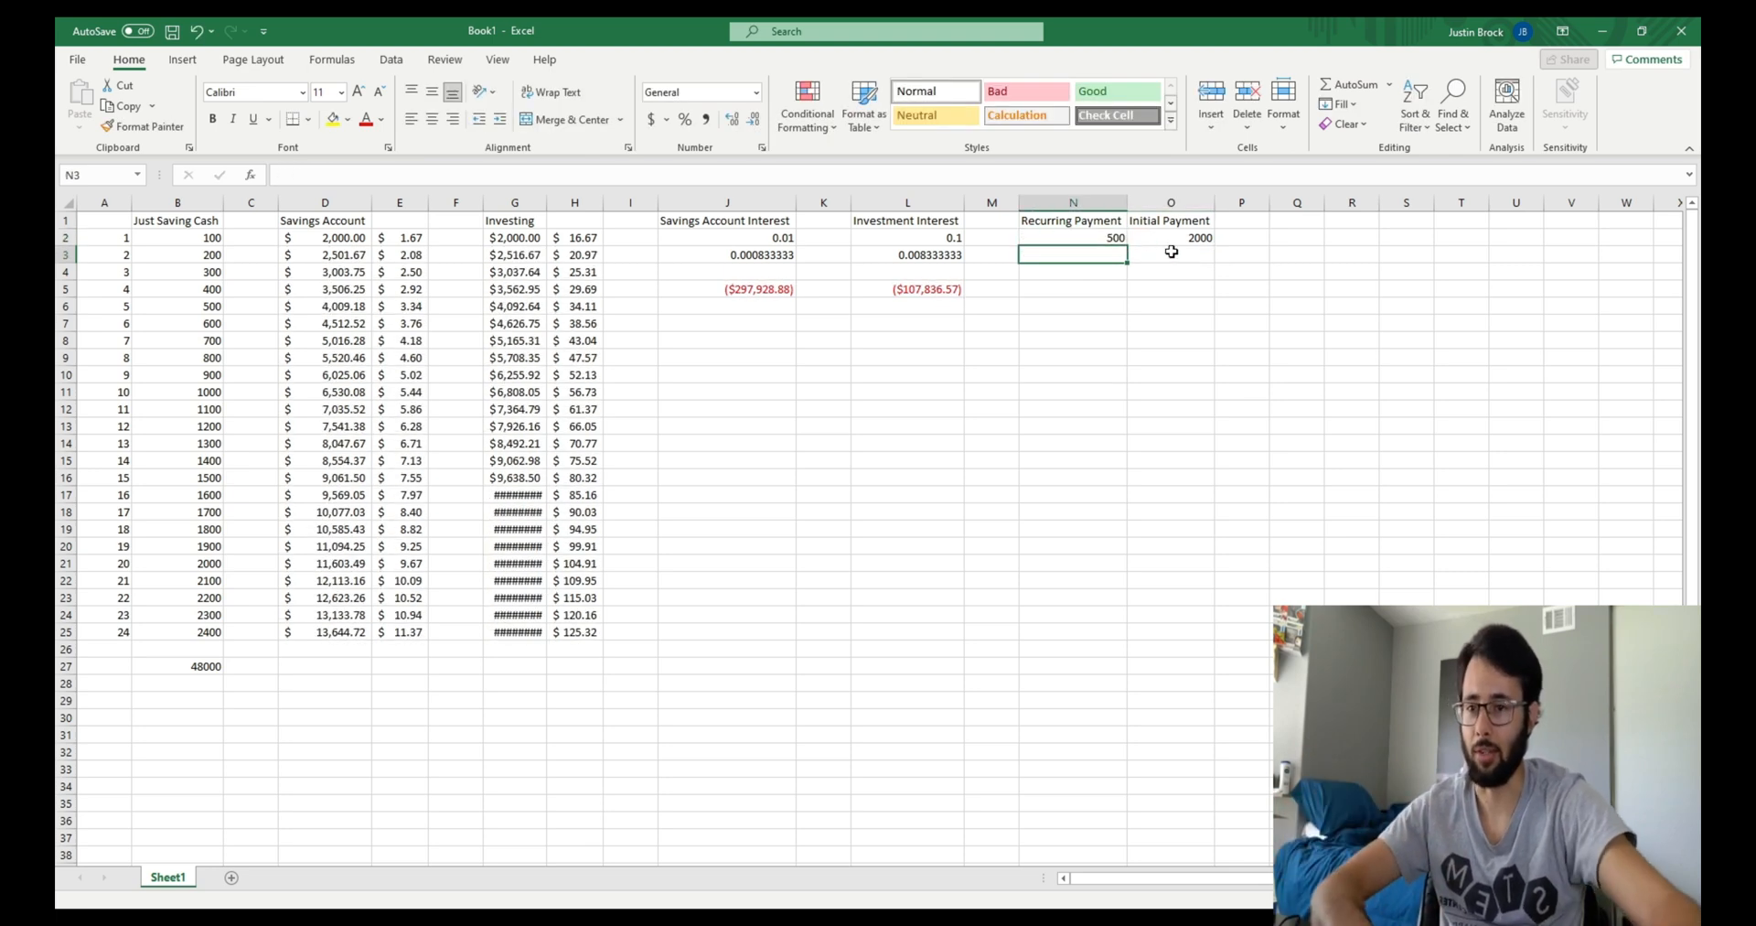
Set the number of months in J5's savings FV formula to 120, matching the investment formula in L5
{"action": "left_click", "coordinate": [910, 286]}
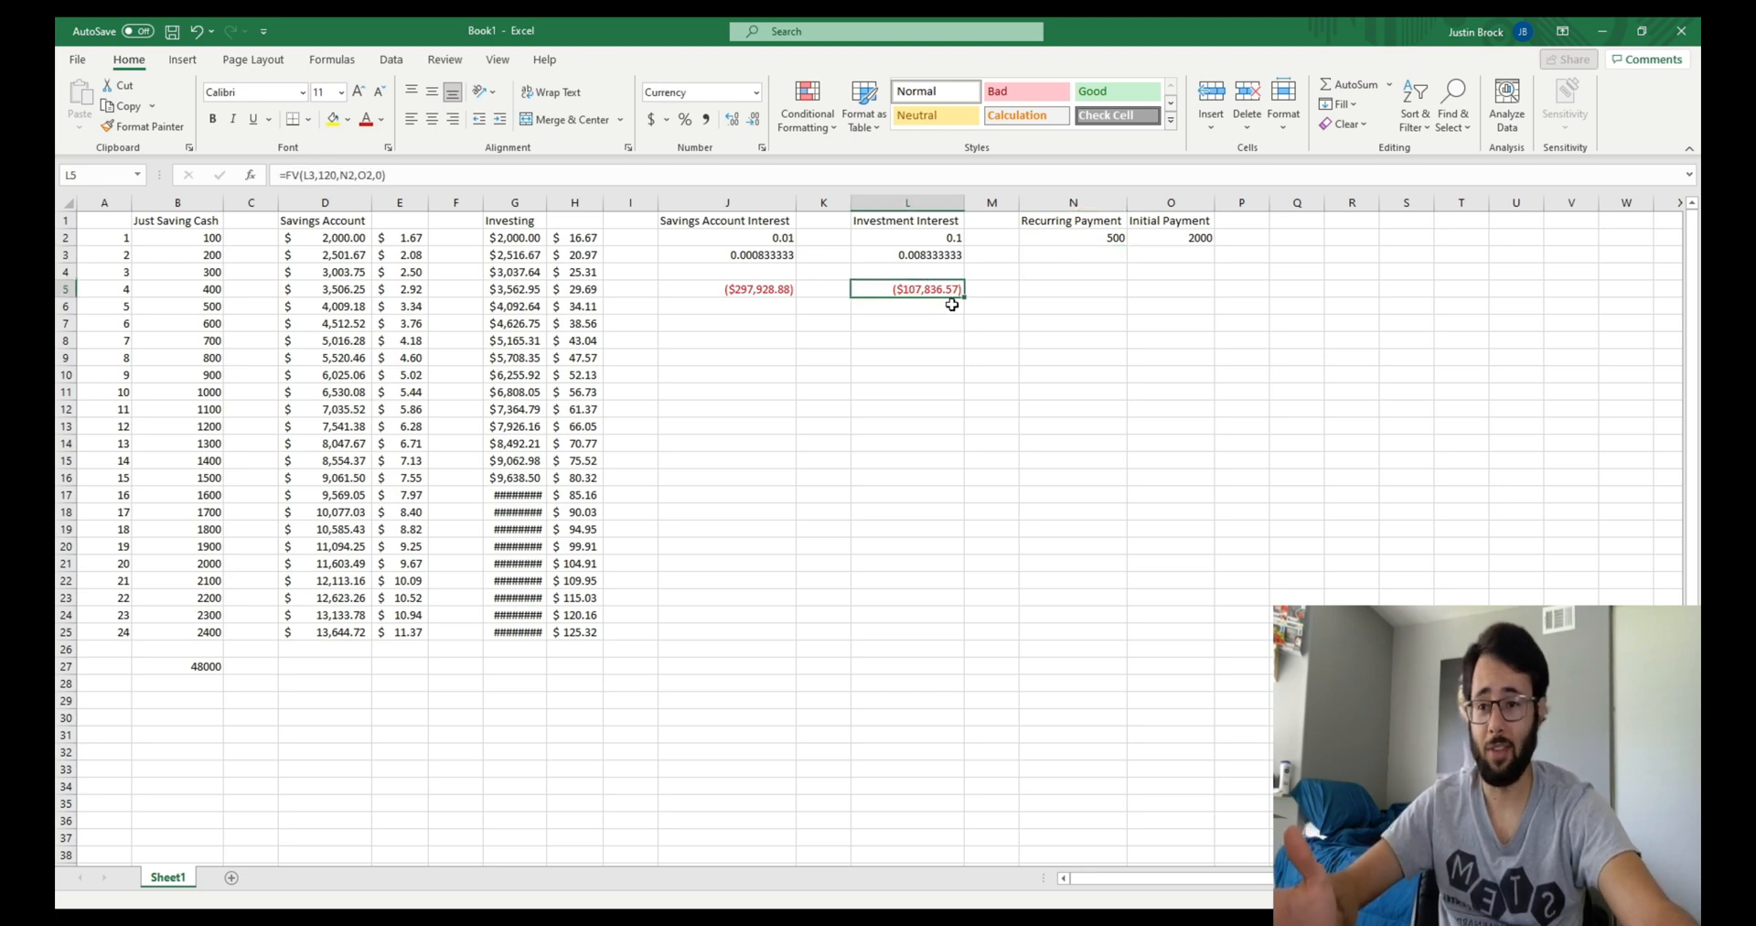
{"action": "double_click", "coordinate": [780, 289]}
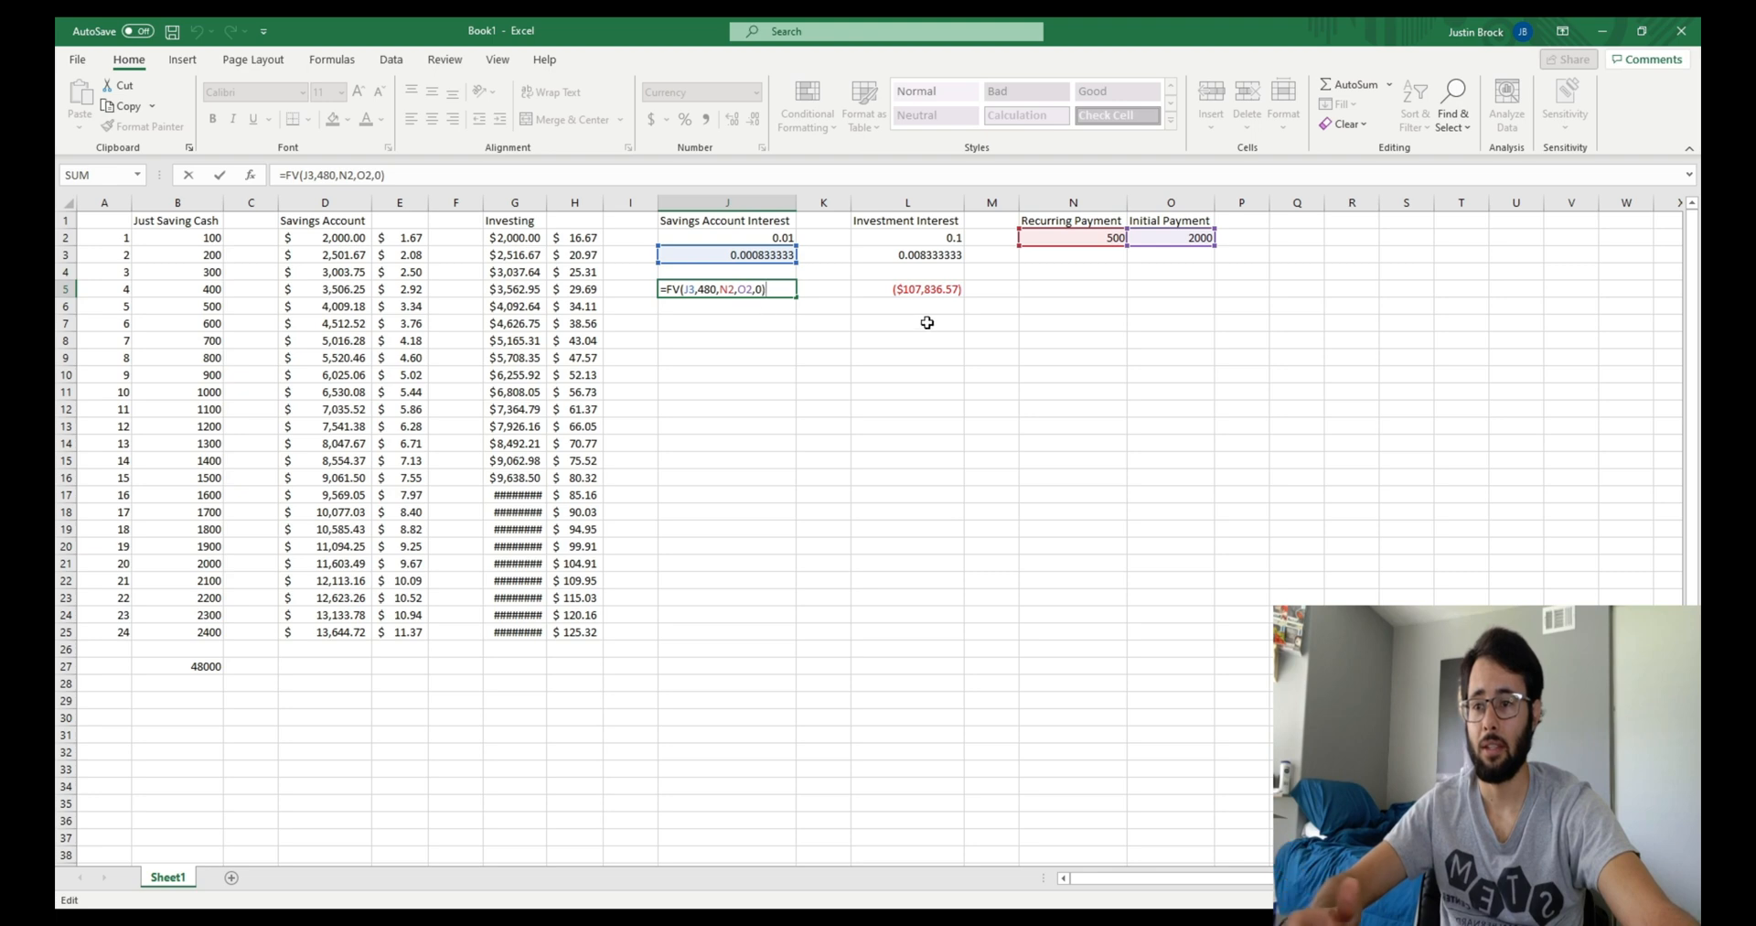
{"action": "left_click", "coordinate": [871, 321]}
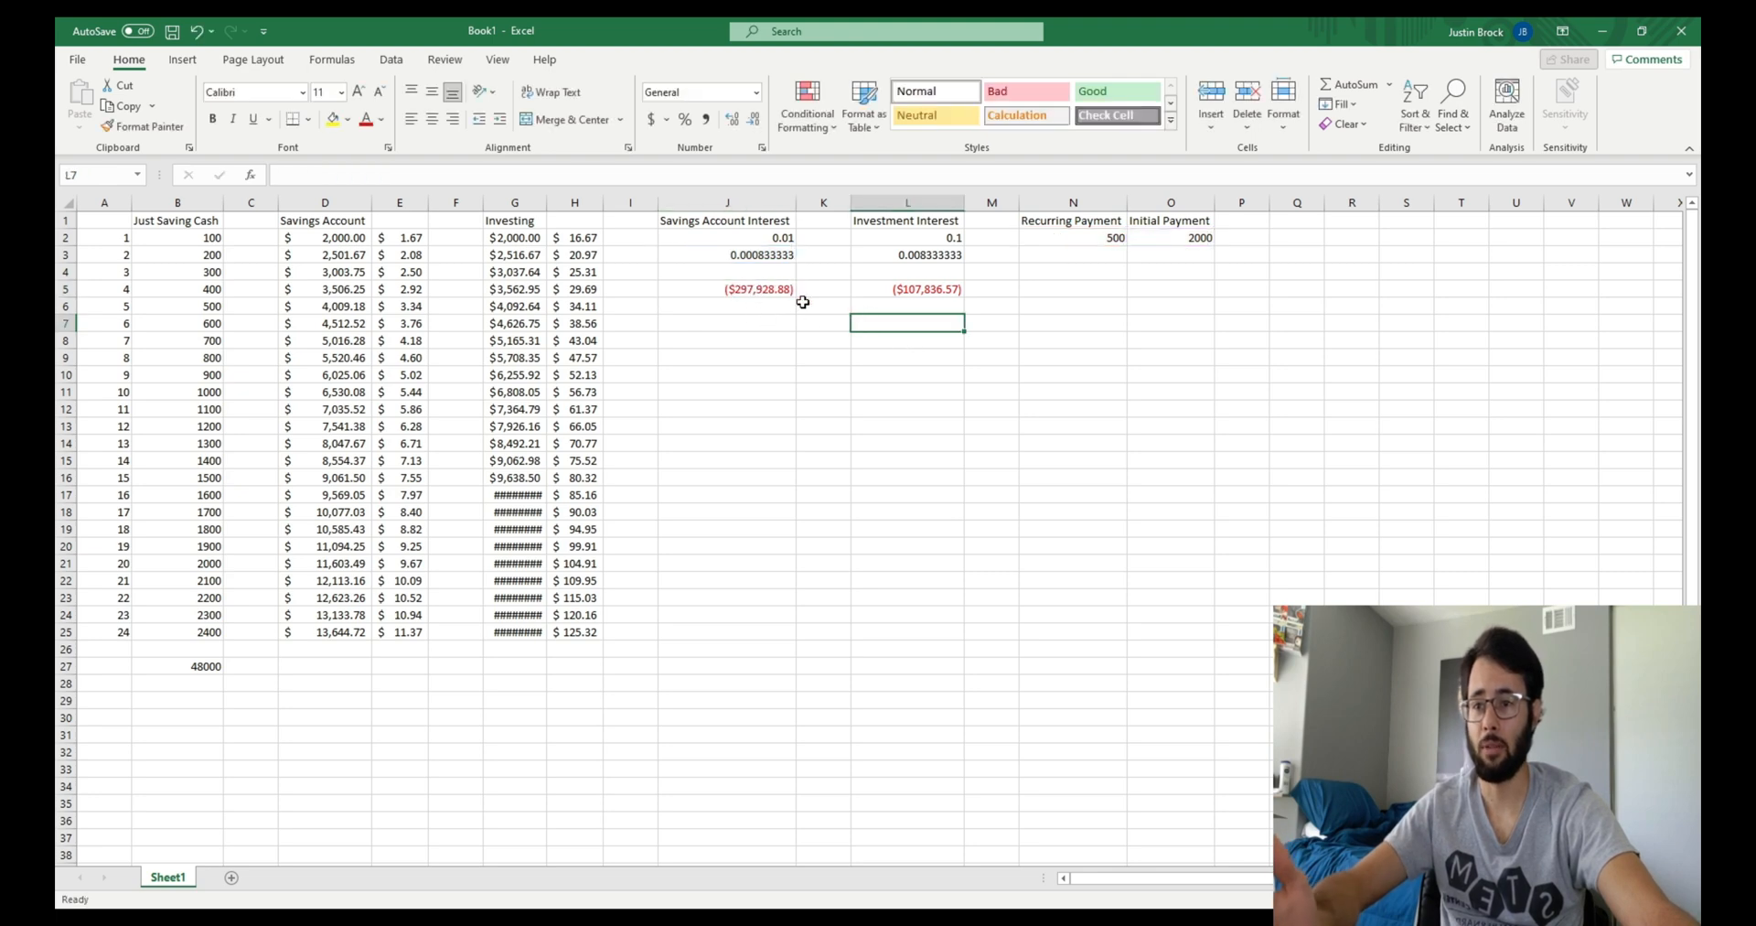
{"action": "double_click", "coordinate": [776, 287]}
{"action": "left_click", "coordinate": [704, 289]}
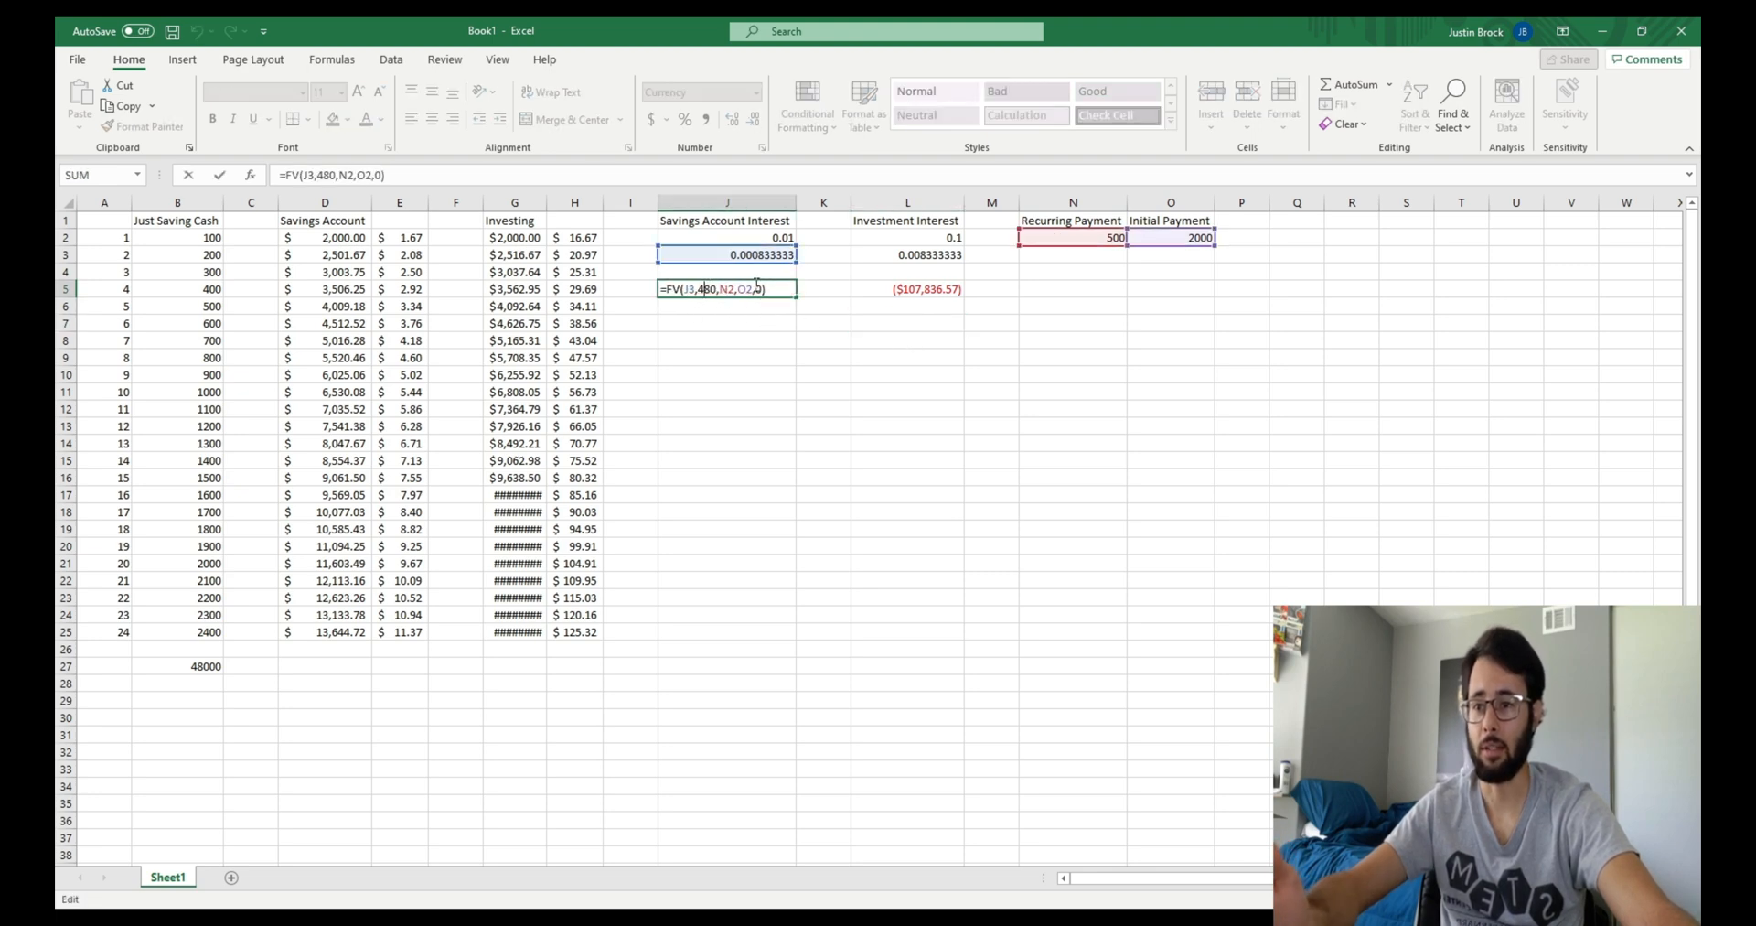
{"action": "key", "text": "BackSpace"}
{"action": "key", "text": "Delete"}
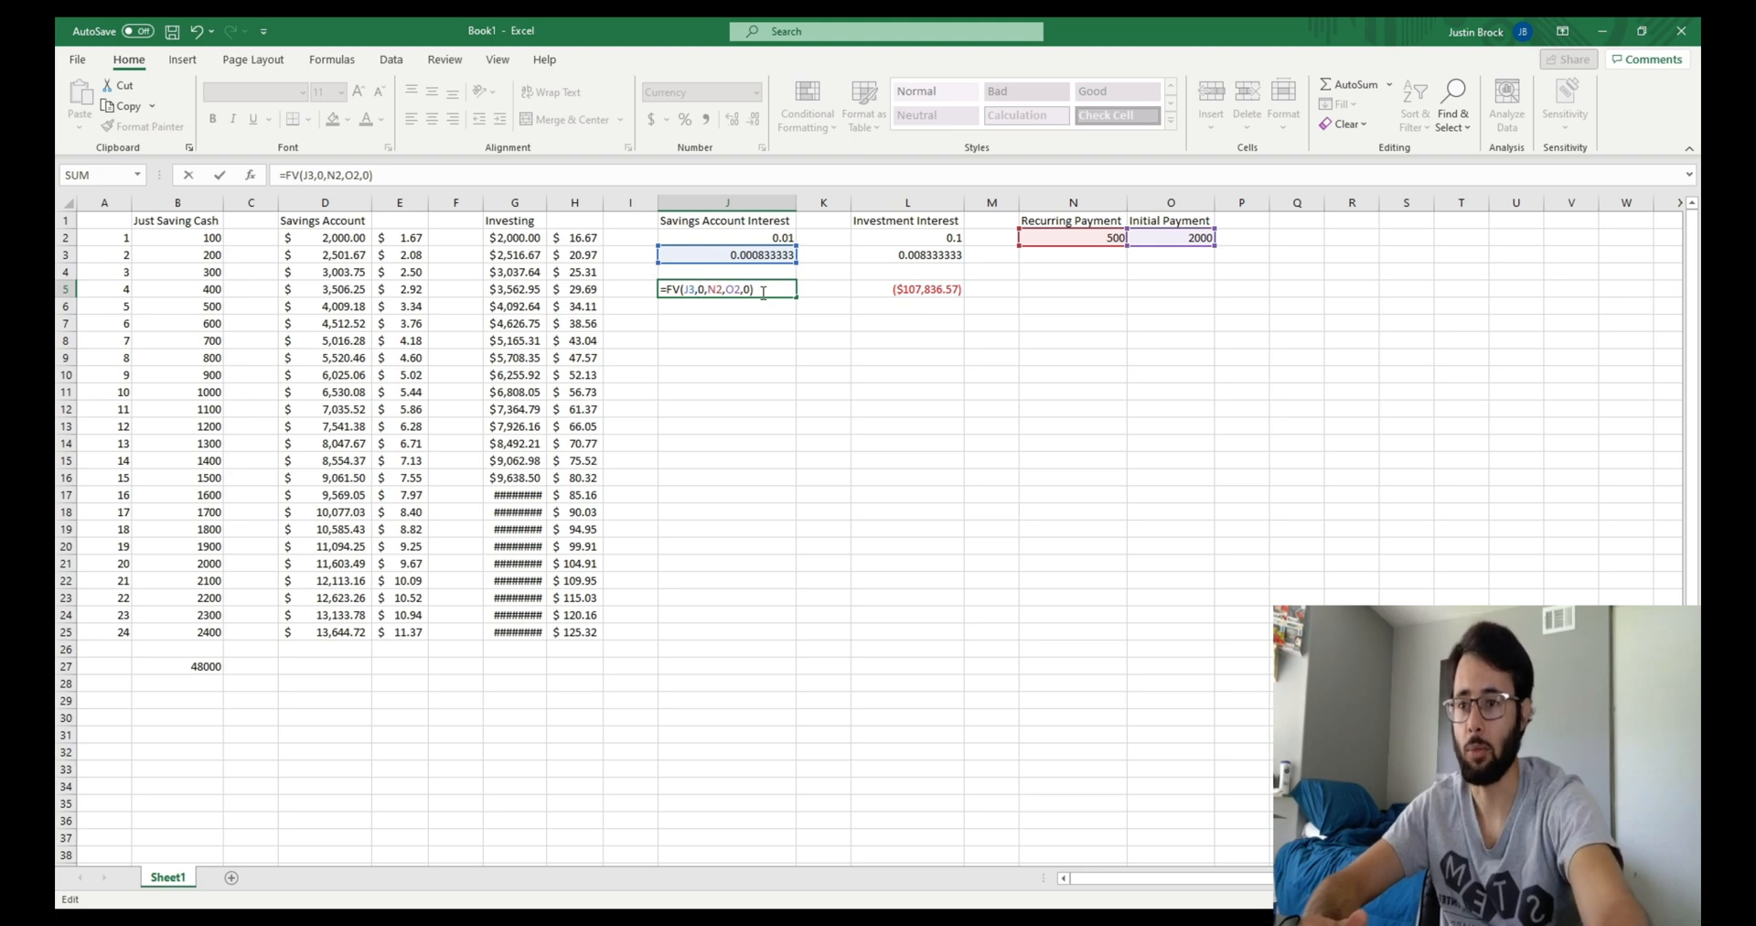
{"action": "key", "text": "Return"}
{"action": "left_click", "coordinate": [859, 340]}
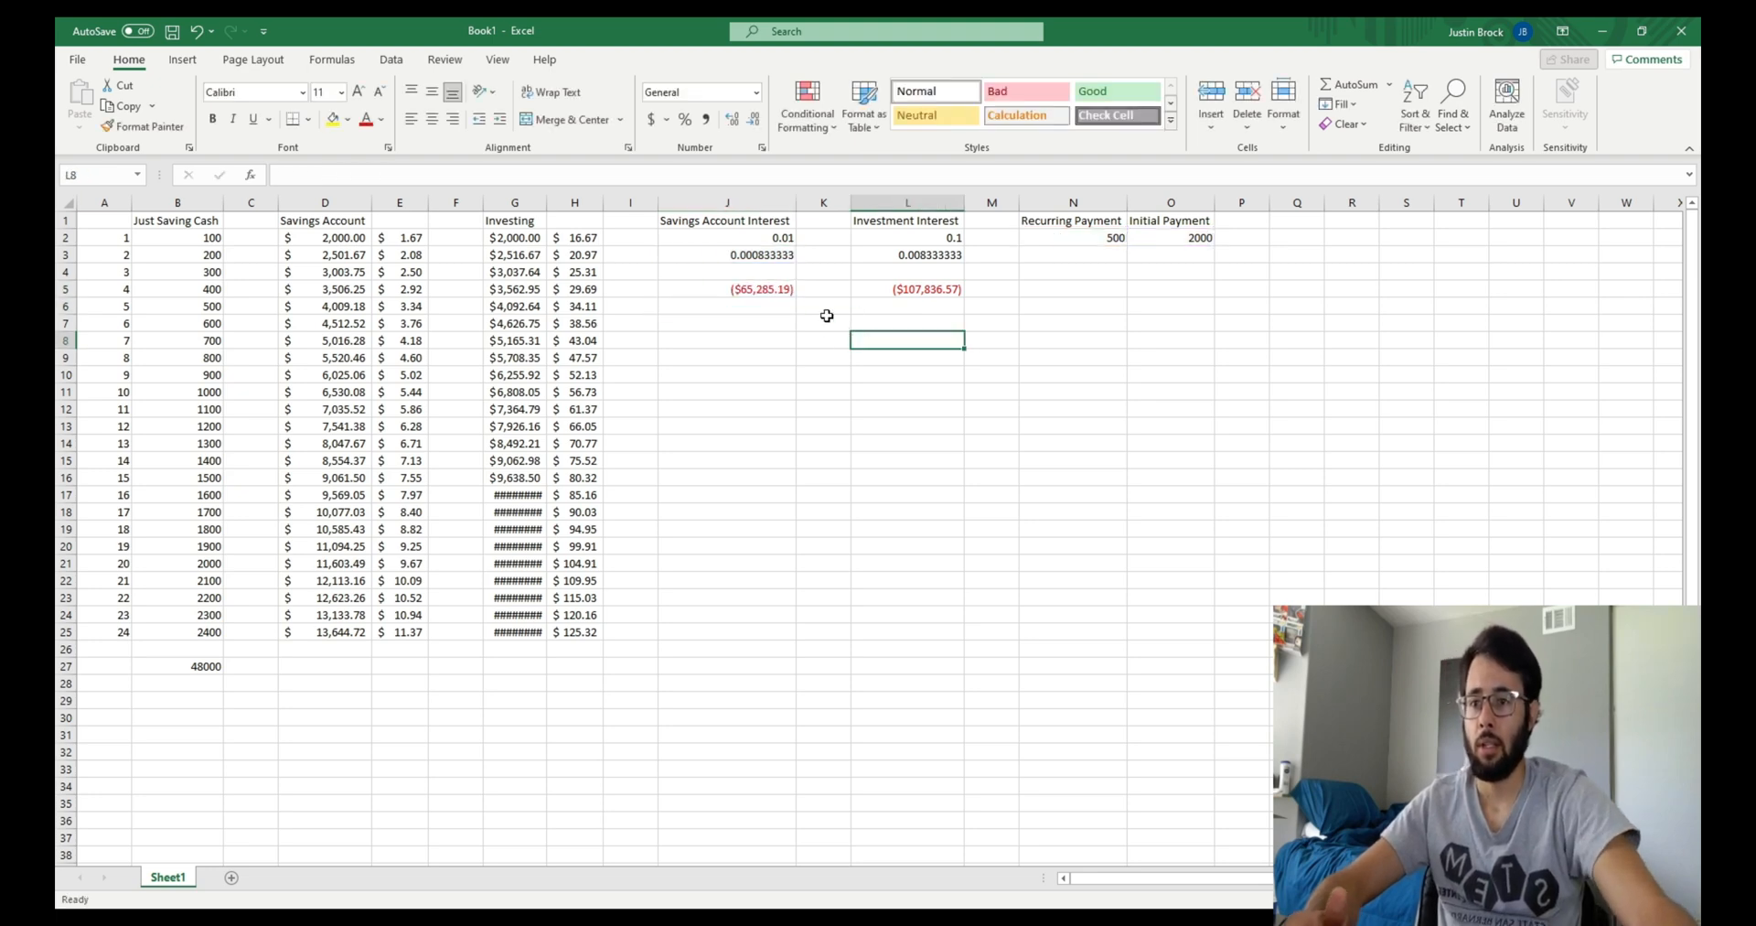
Compare the savings account future value in J5 with the investment future value in L5
{"action": "left_click", "coordinate": [768, 289]}
{"action": "left_click", "coordinate": [855, 289]}
{"action": "left_click", "coordinate": [777, 291]}
{"action": "left_click", "coordinate": [852, 291]}
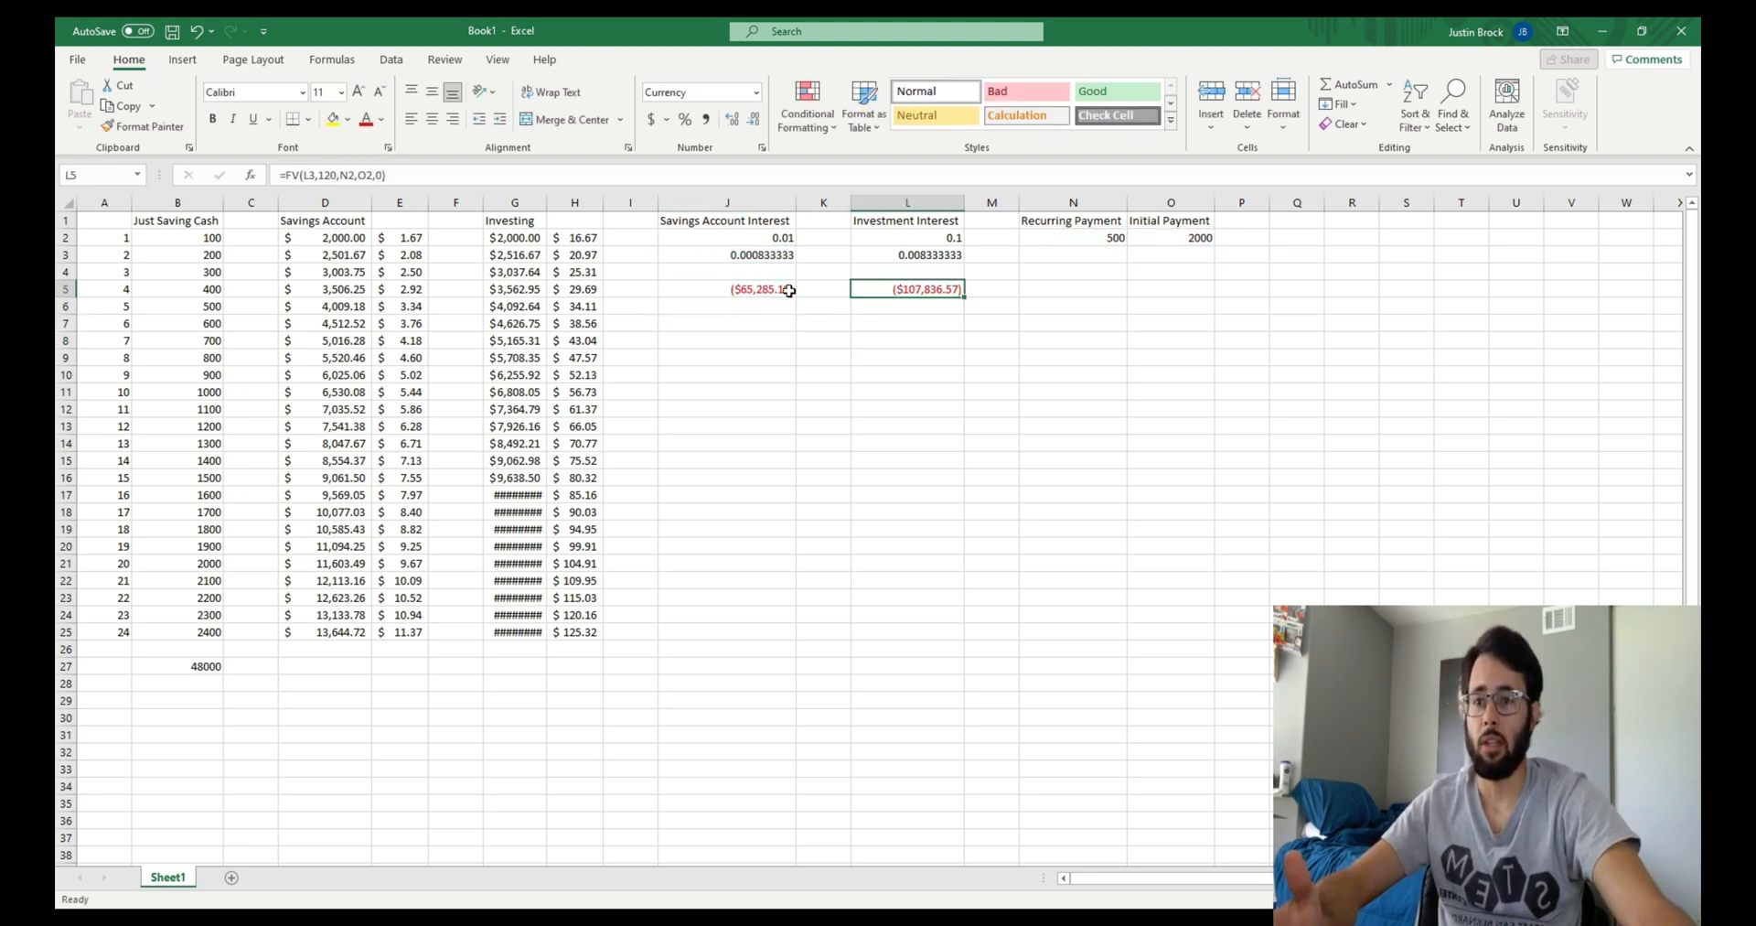
{"action": "left_click", "coordinate": [788, 291]}
{"action": "left_click", "coordinate": [978, 291]}
{"action": "left_click", "coordinate": [892, 291]}
{"action": "left_click", "coordinate": [788, 292]}
{"action": "left_click", "coordinate": [900, 303]}
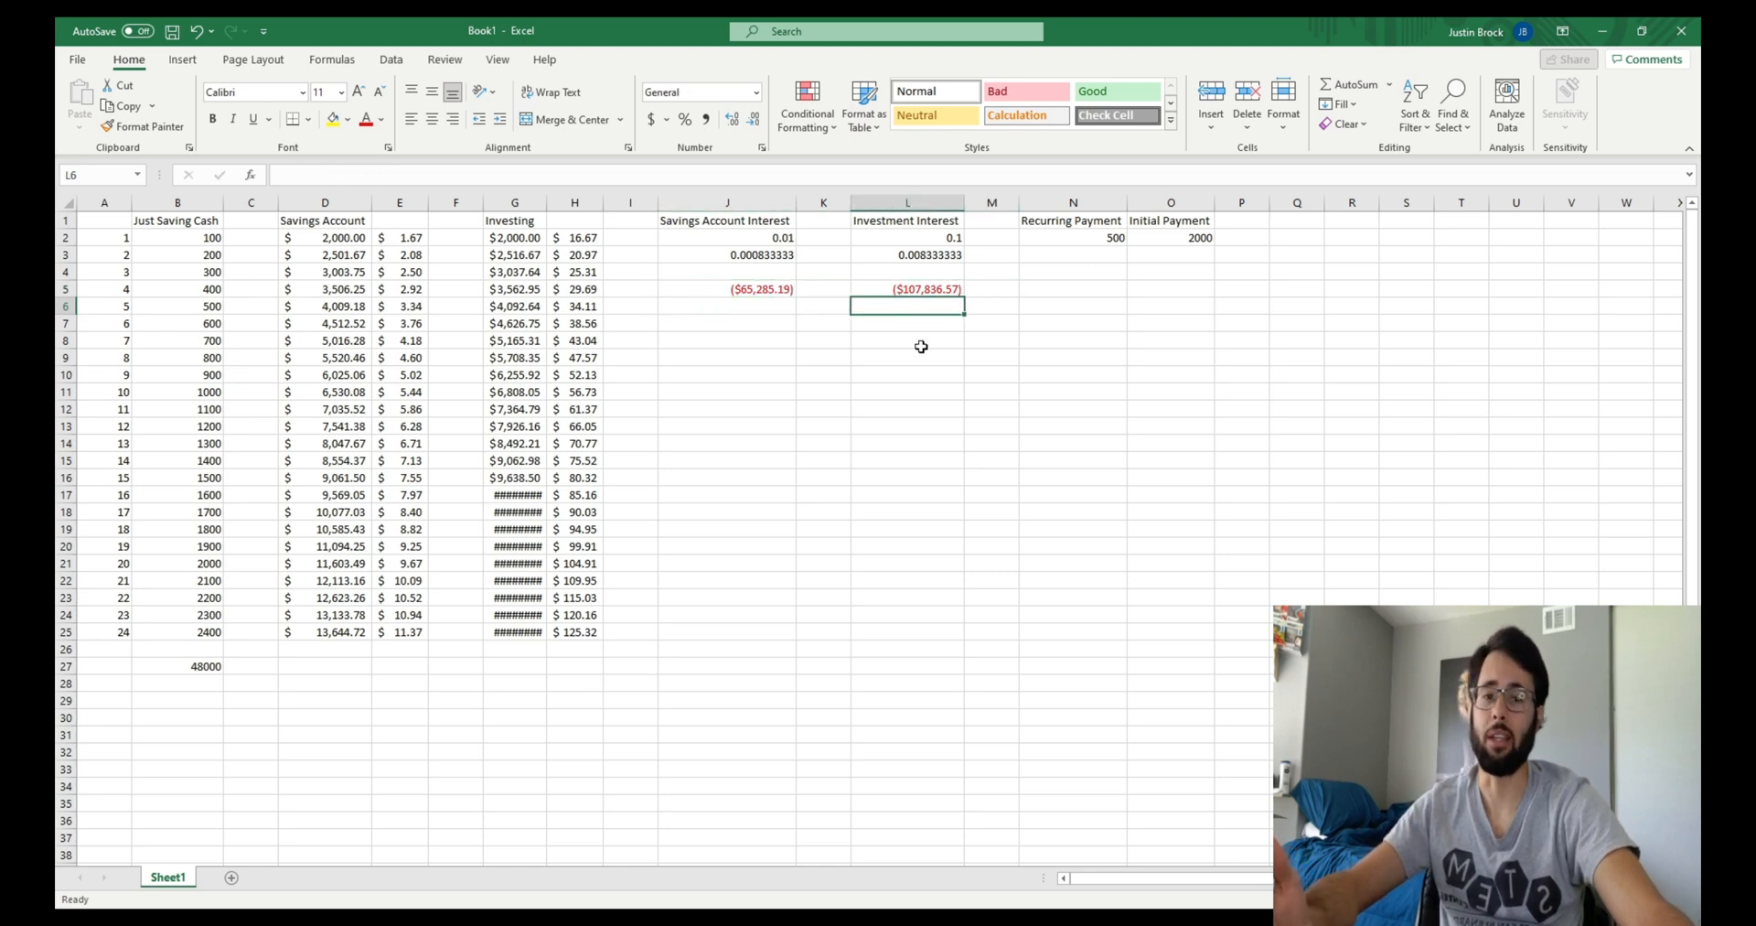
{"action": "left_click", "coordinate": [786, 291]}
{"action": "left_click", "coordinate": [909, 287]}
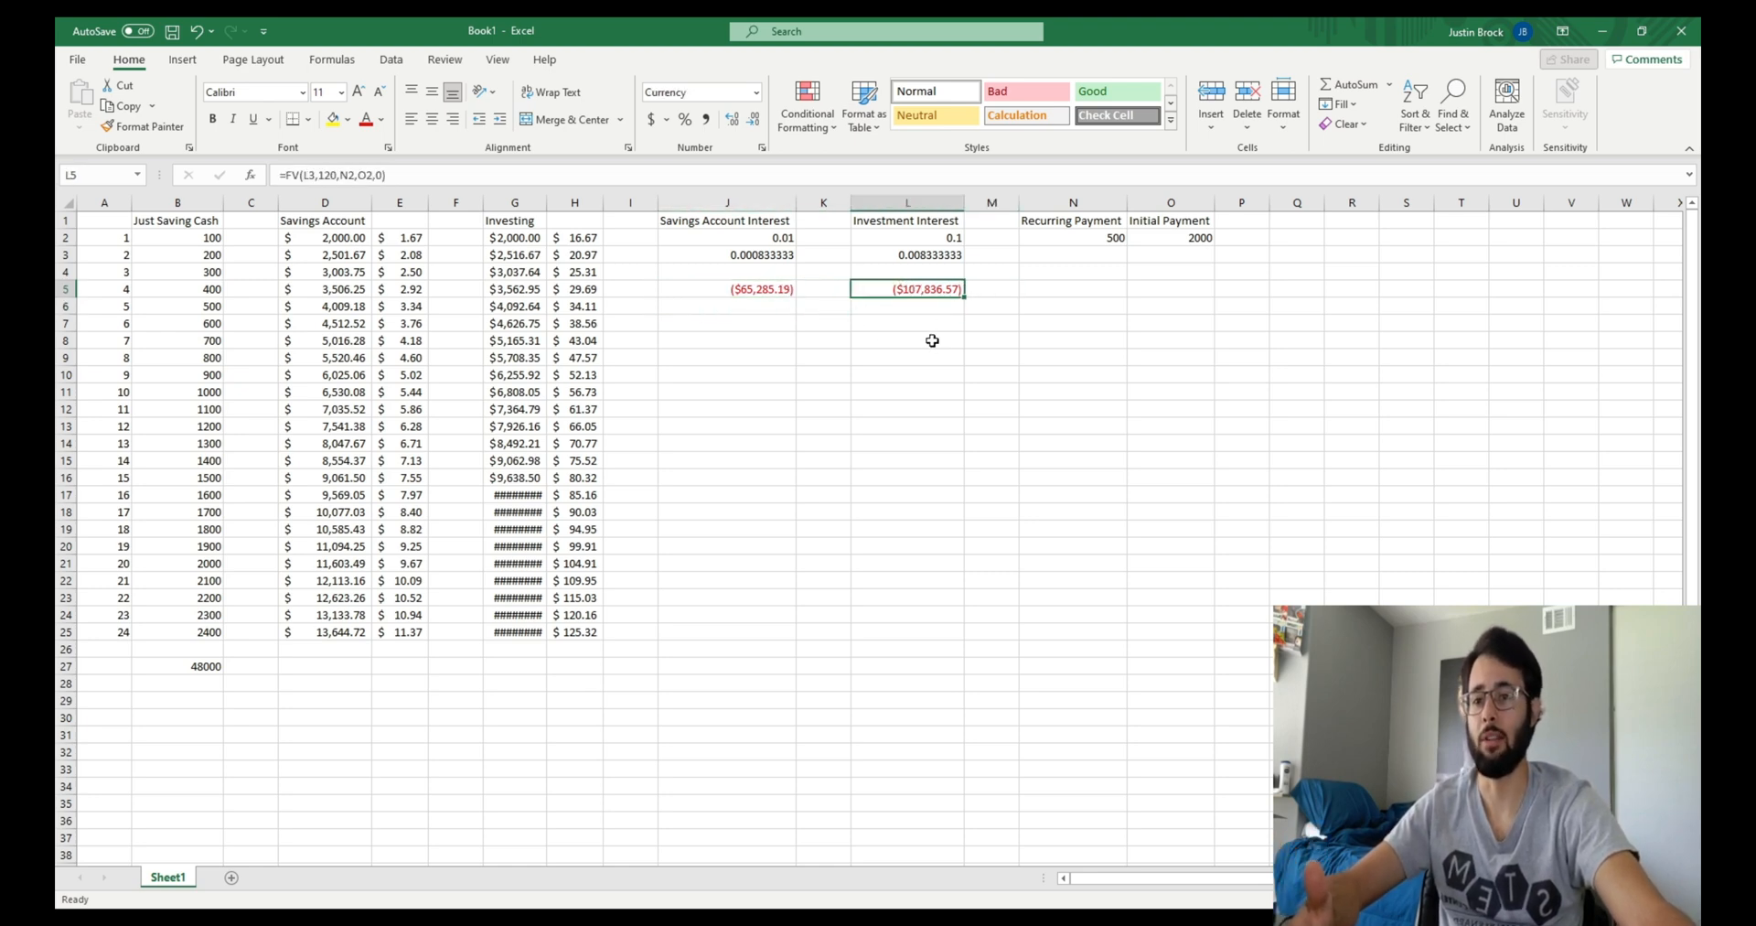
{"action": "left_click", "coordinate": [910, 322]}
{"action": "left_click", "coordinate": [895, 307]}
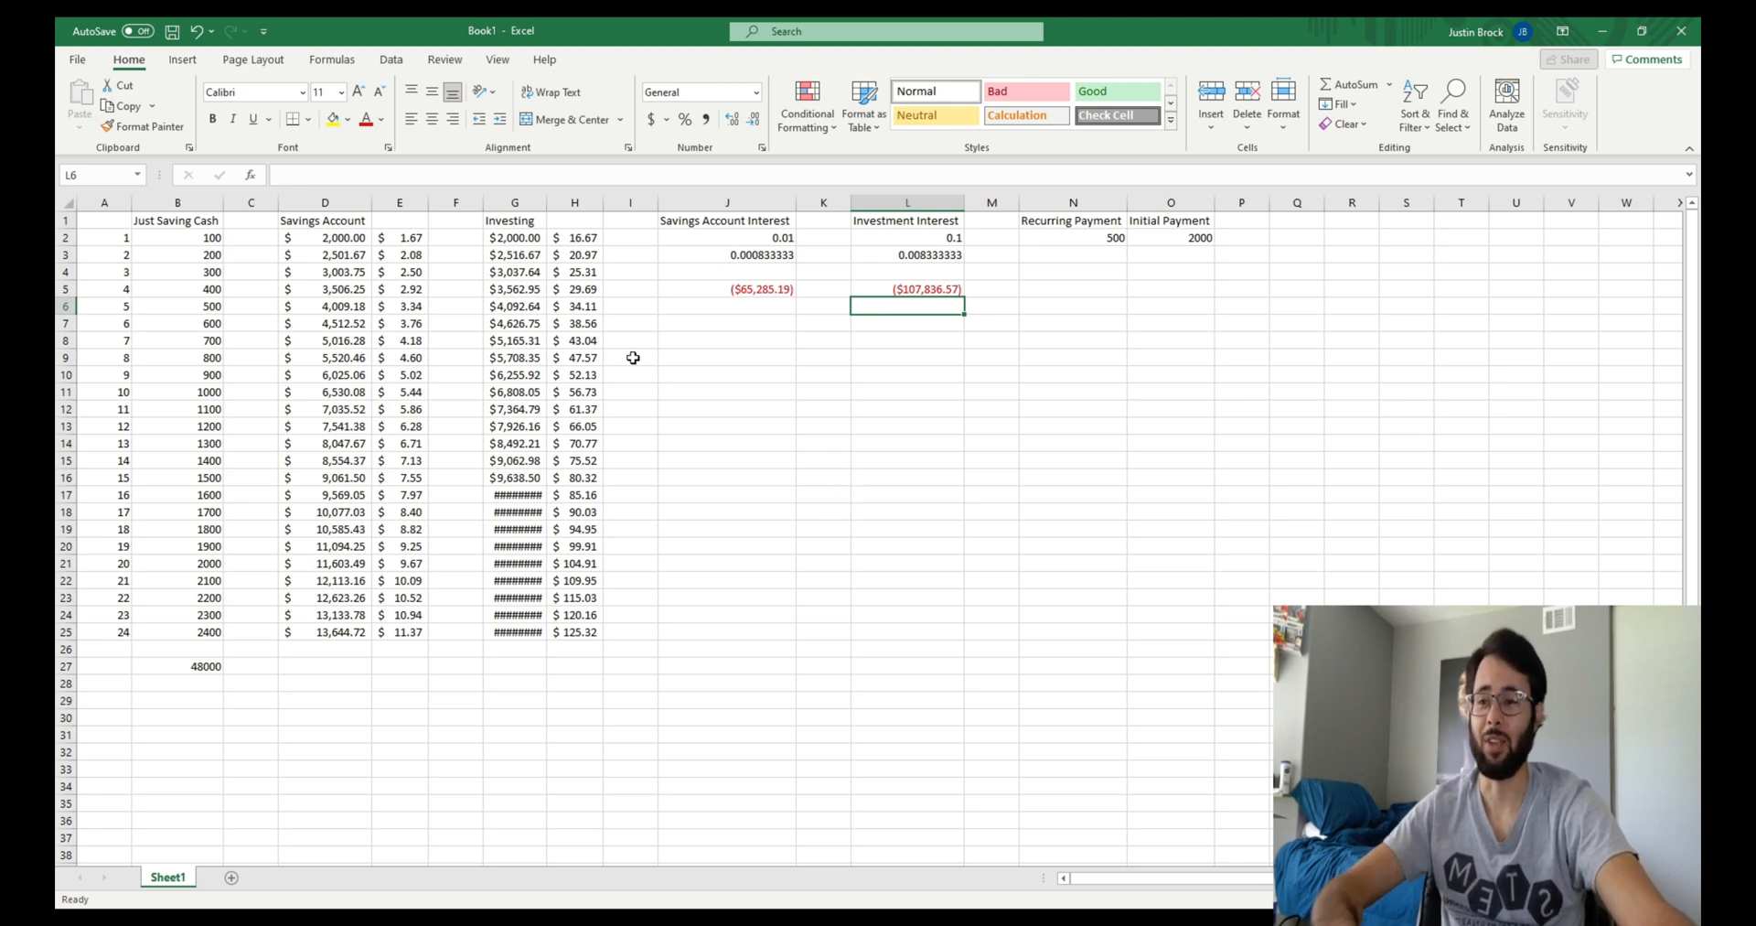
AutoFit the width of column G so the Investing balances display in full
{"action": "double_click", "coordinate": [543, 208]}
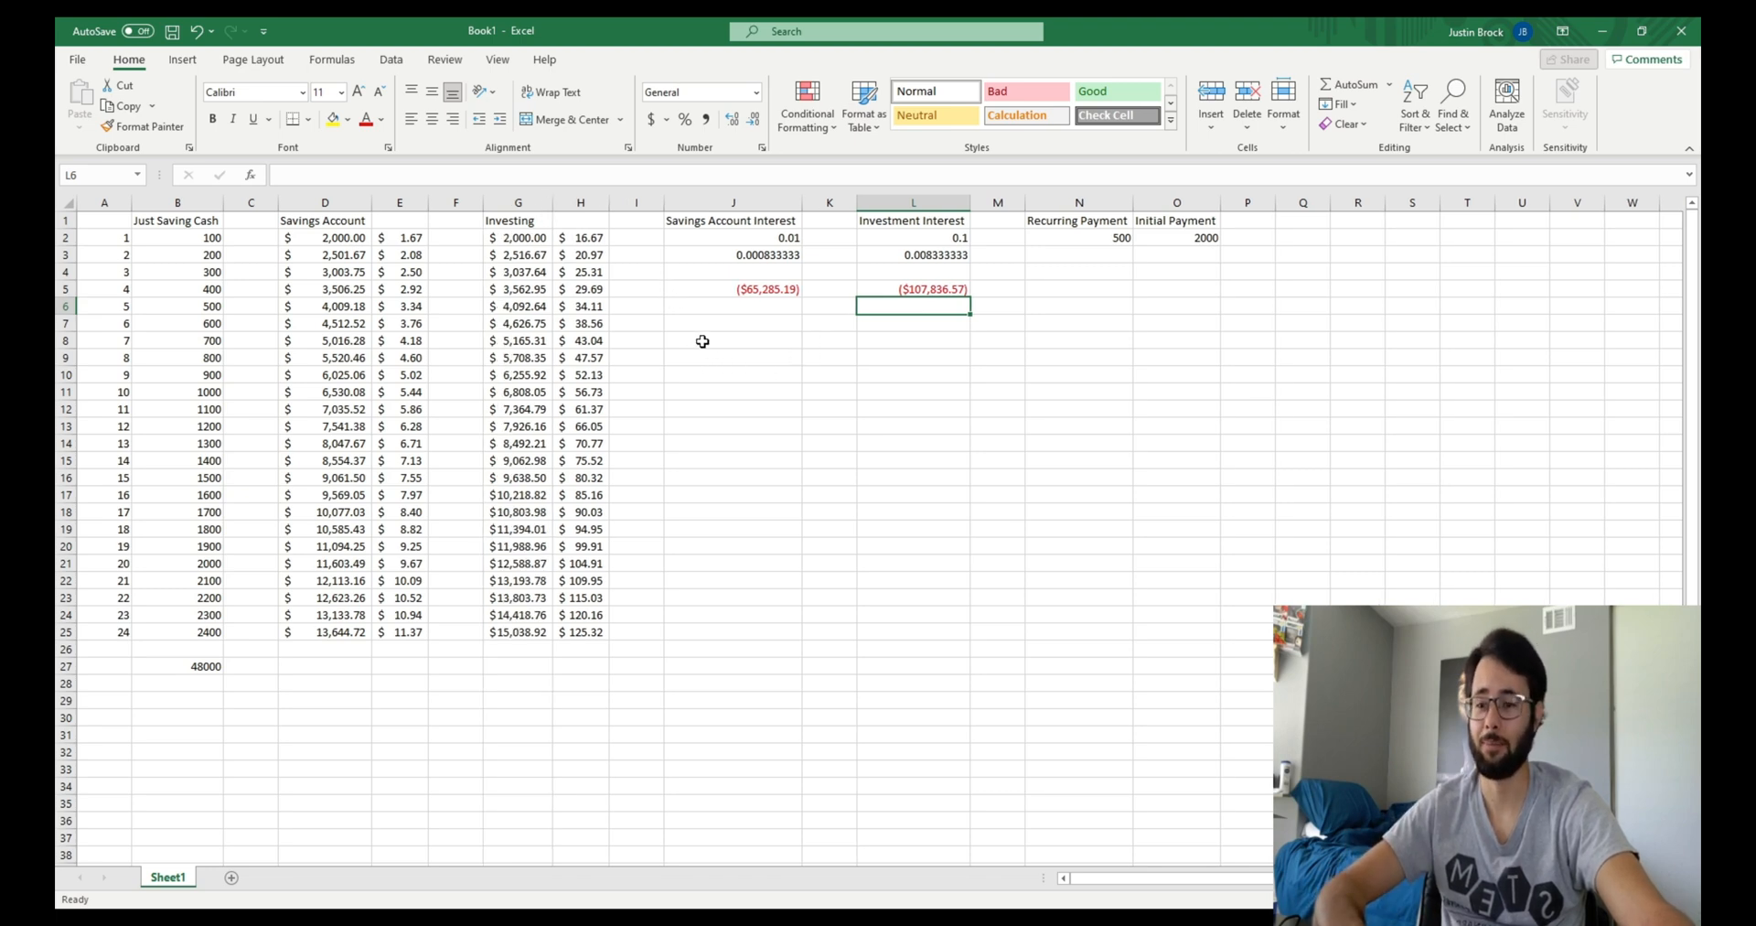